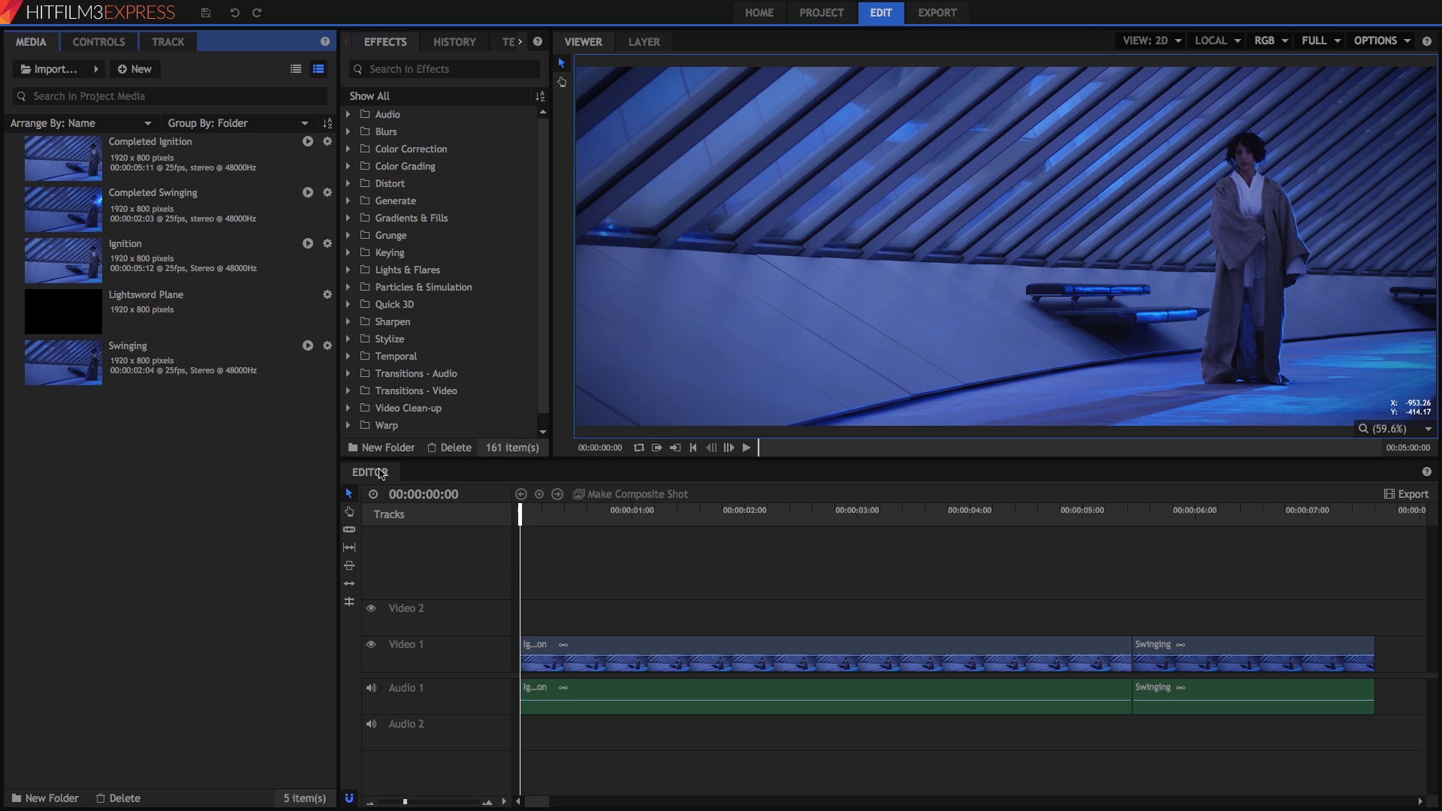
- Select the Swinging clip and scrub through the footage to preview it
{"action": "left_click", "coordinate": [655, 643]}
{"action": "left_click", "coordinate": [1201, 650]}
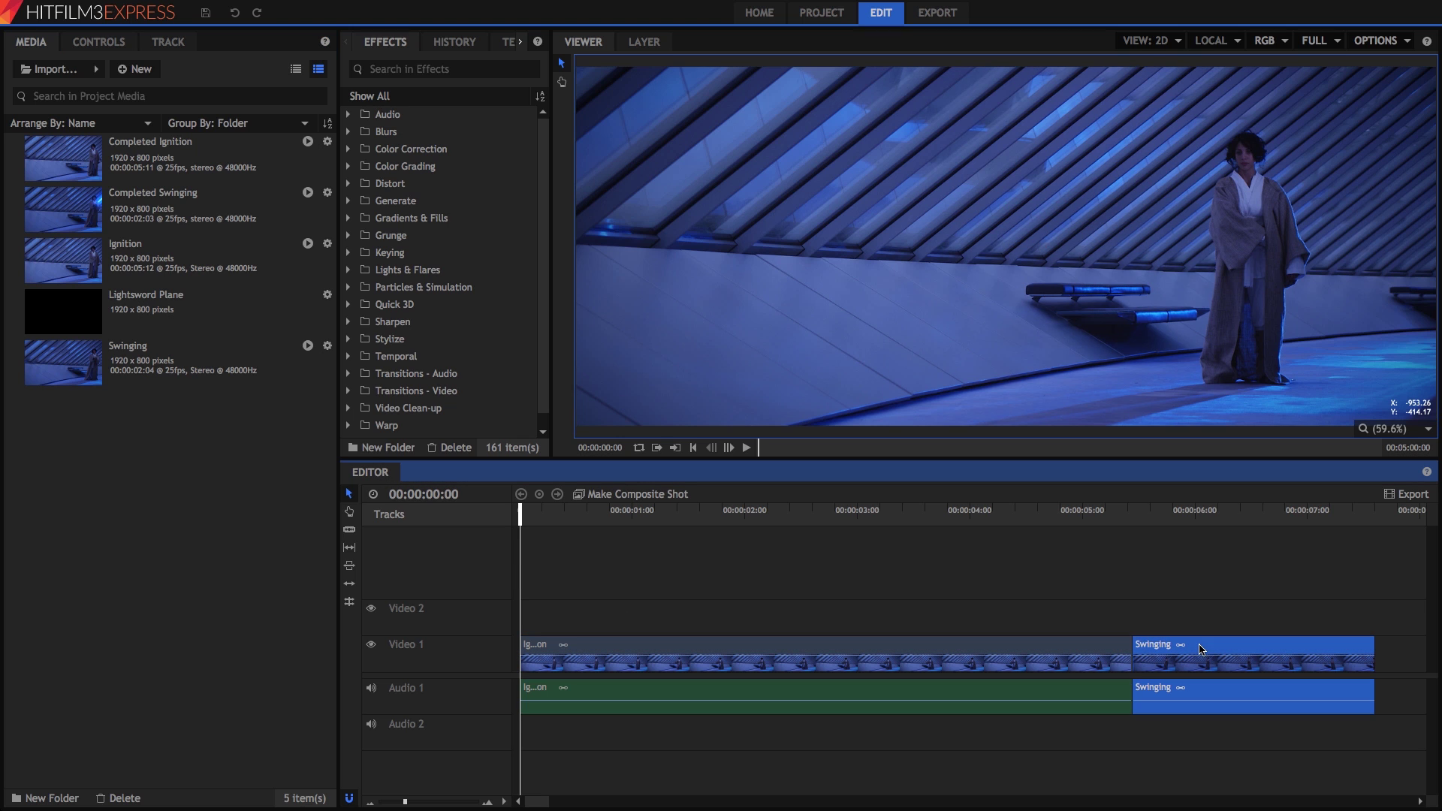
{"action": "left_click_drag", "start_coordinate": [520, 511], "coordinate": [1325, 519]}
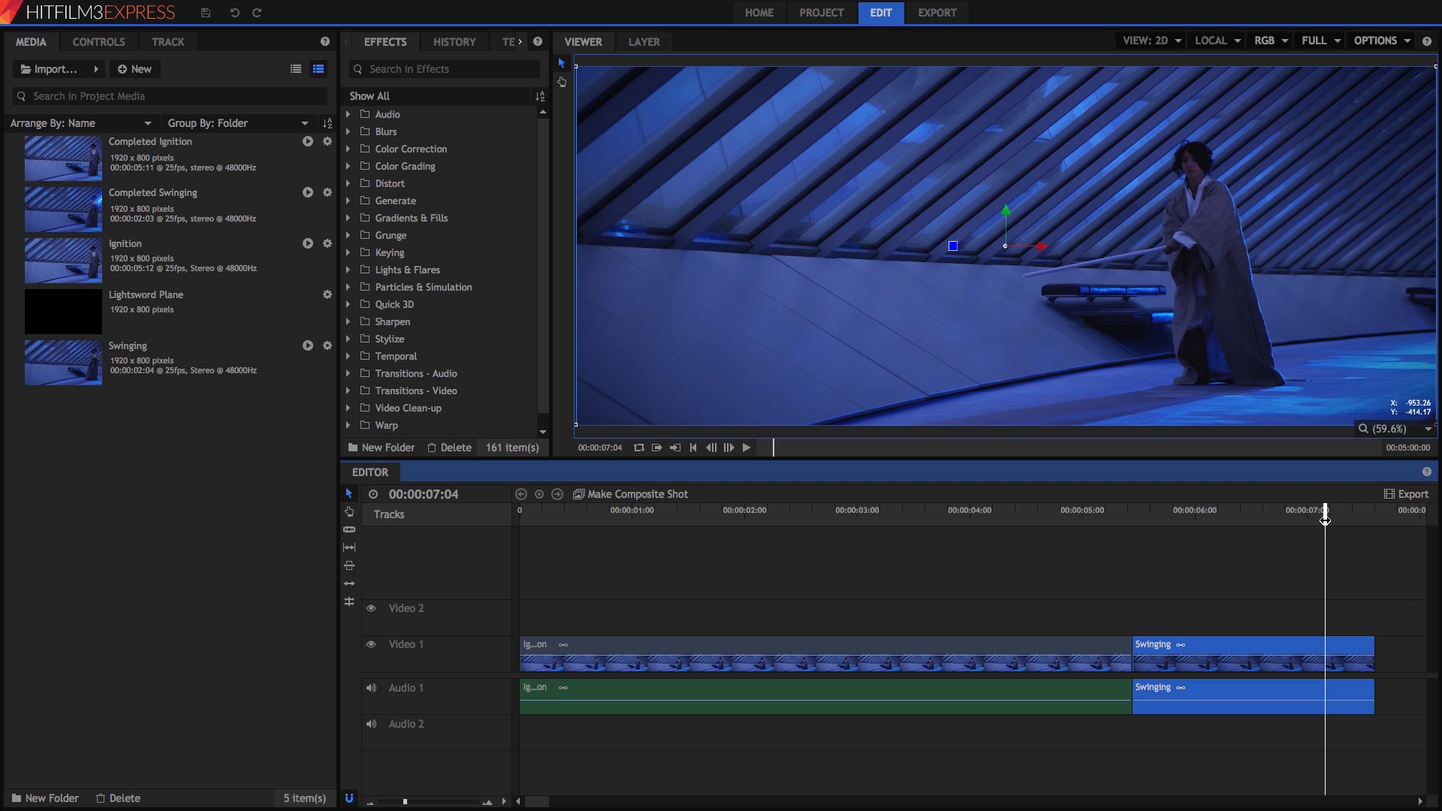
- Convert the Swinging clip into a new Swinging Composite Shot
{"action": "right_click", "coordinate": [1197, 650]}
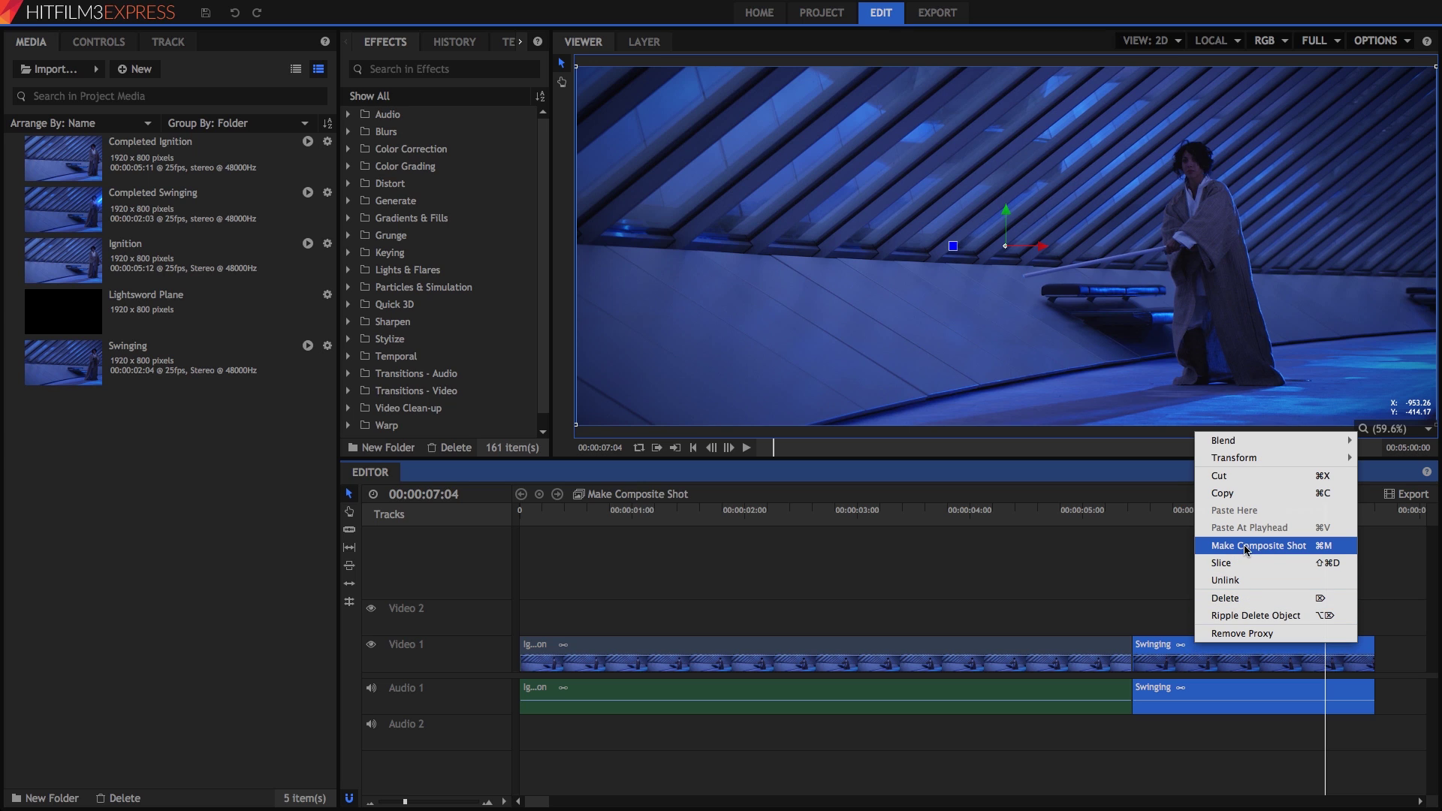
{"action": "left_click", "coordinate": [1310, 546]}
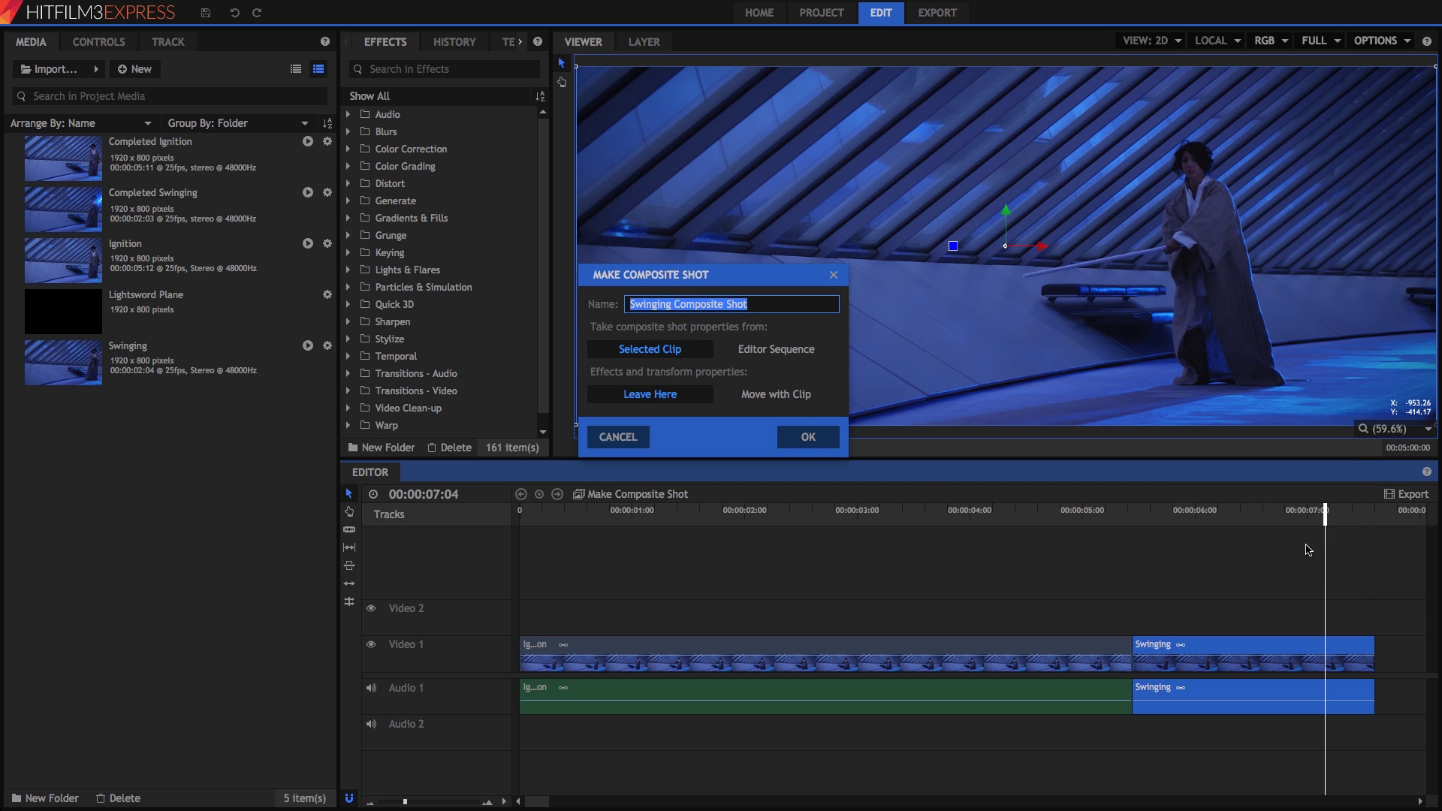
{"action": "left_click", "coordinate": [802, 438]}
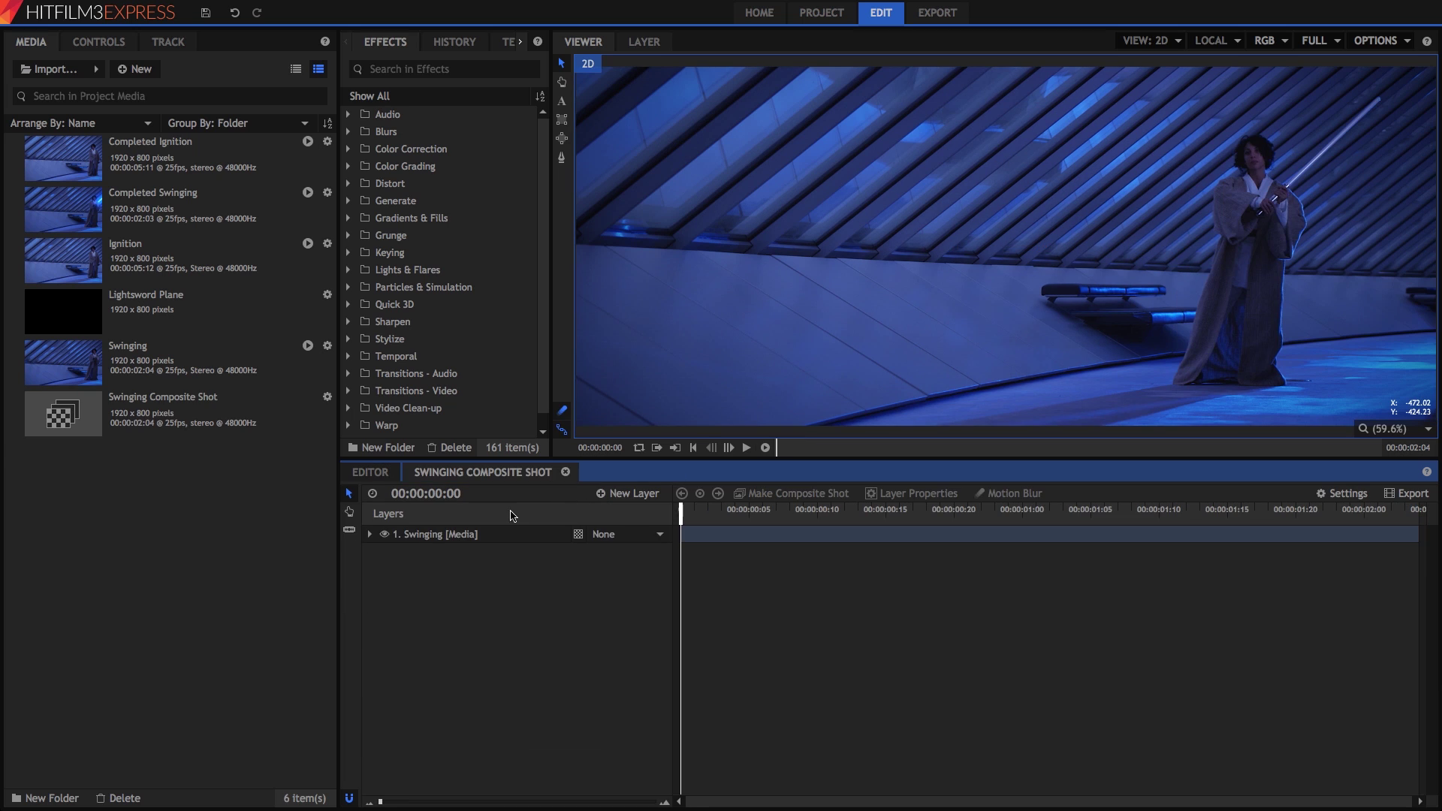
- Create a 1920×800 plane layer named 'Blade' above the Swinging footage layer
{"action": "left_click", "coordinate": [428, 539]}
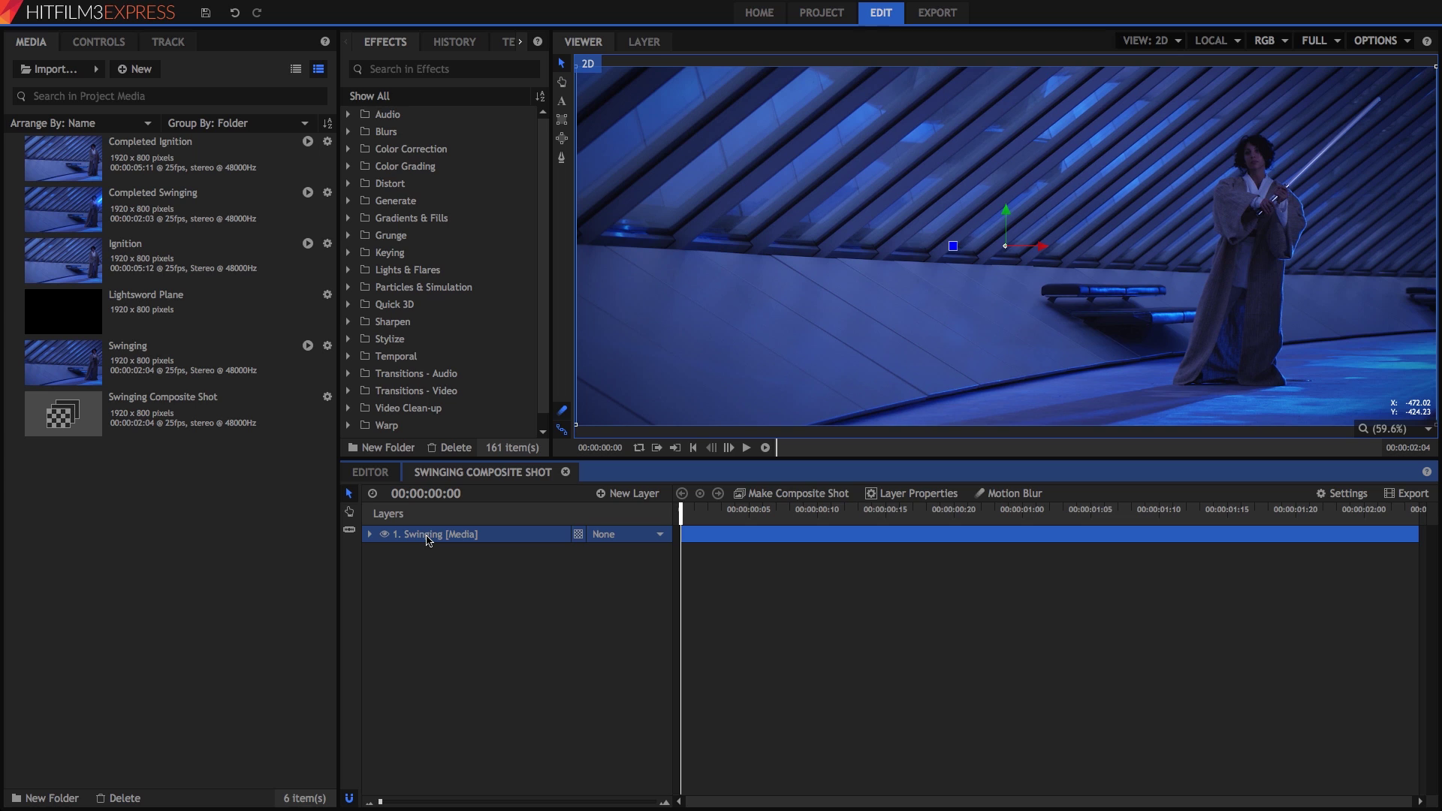
{"action": "left_click", "coordinate": [657, 501]}
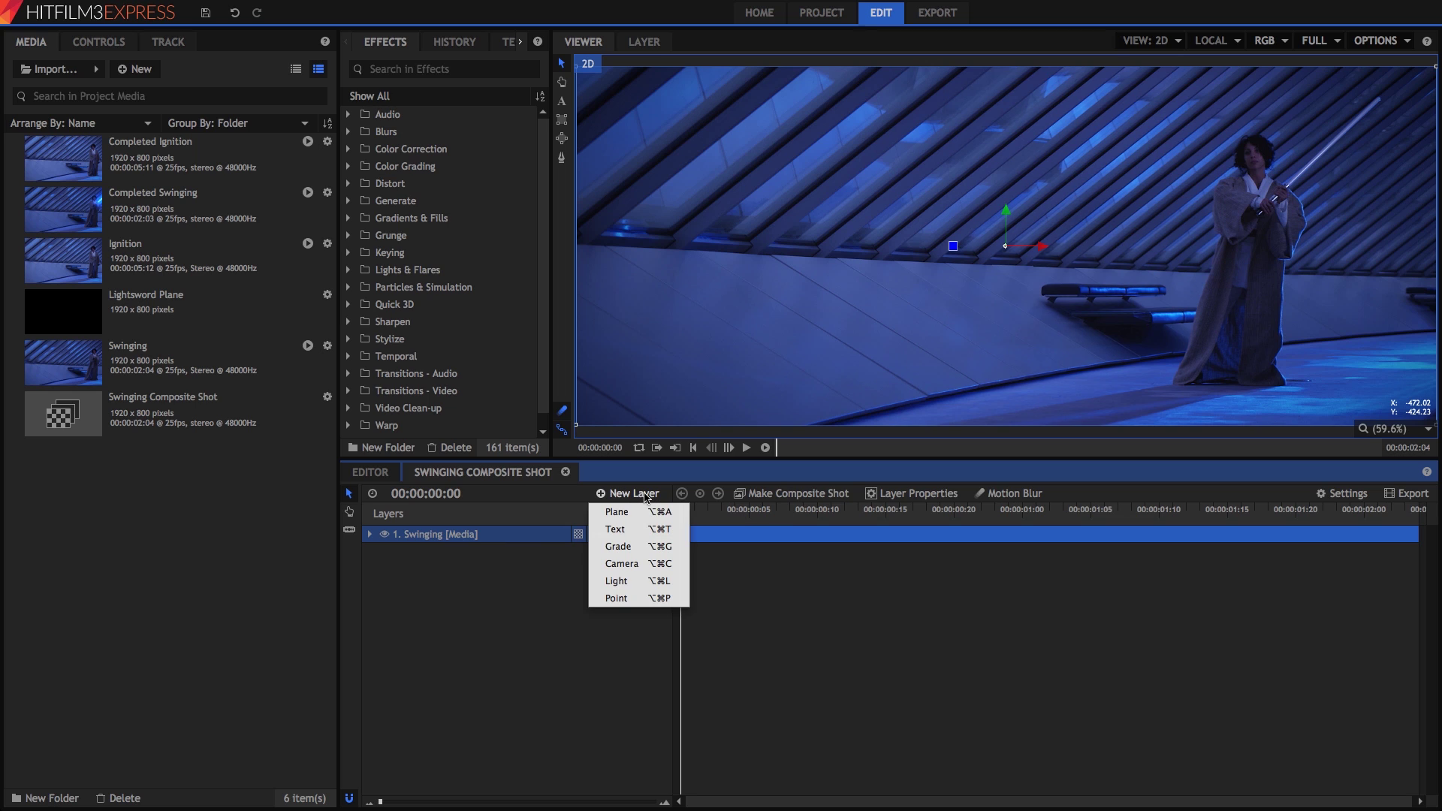
{"action": "left_click", "coordinate": [632, 513]}
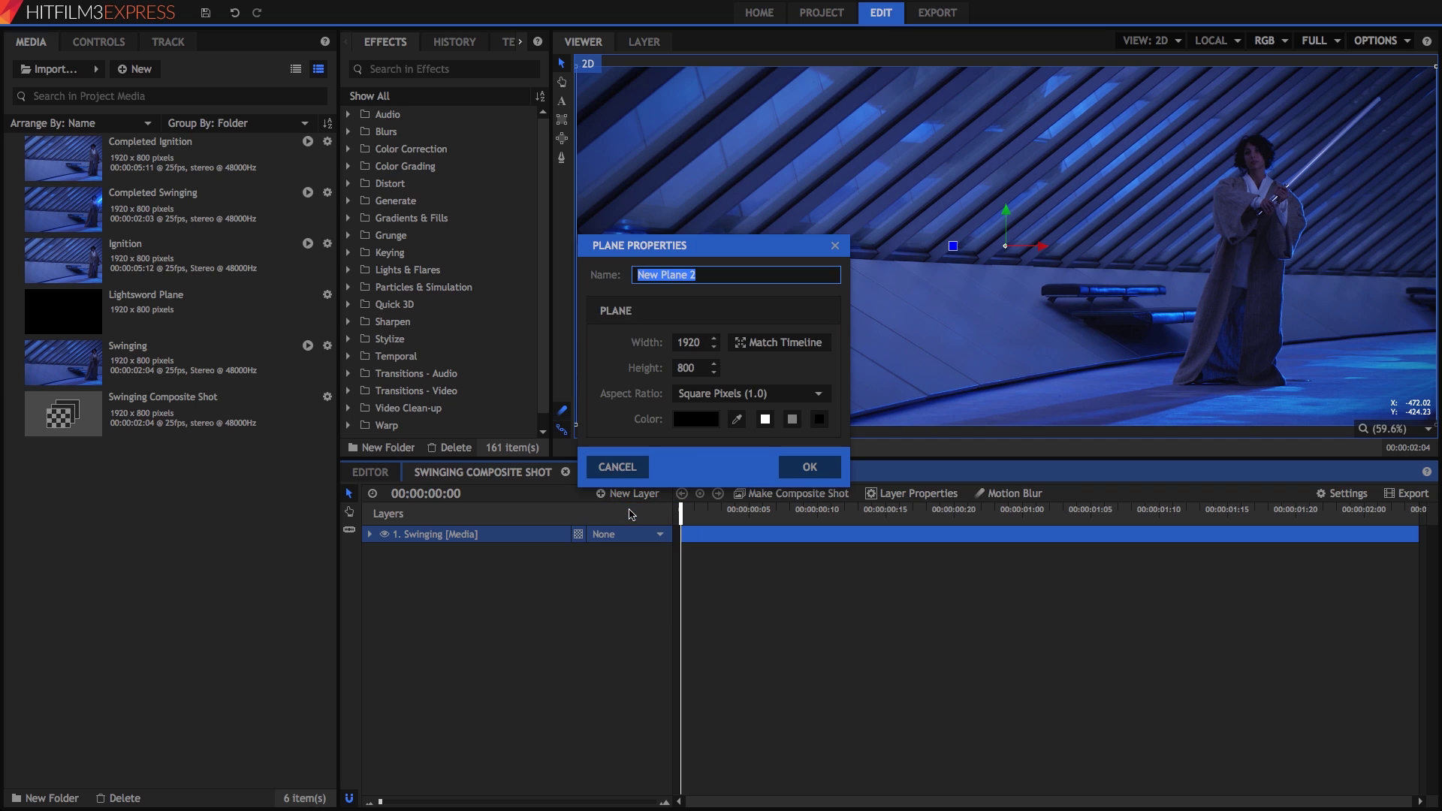
{"action": "type", "text": "Blade"}
{"action": "left_click", "coordinate": [815, 465]}
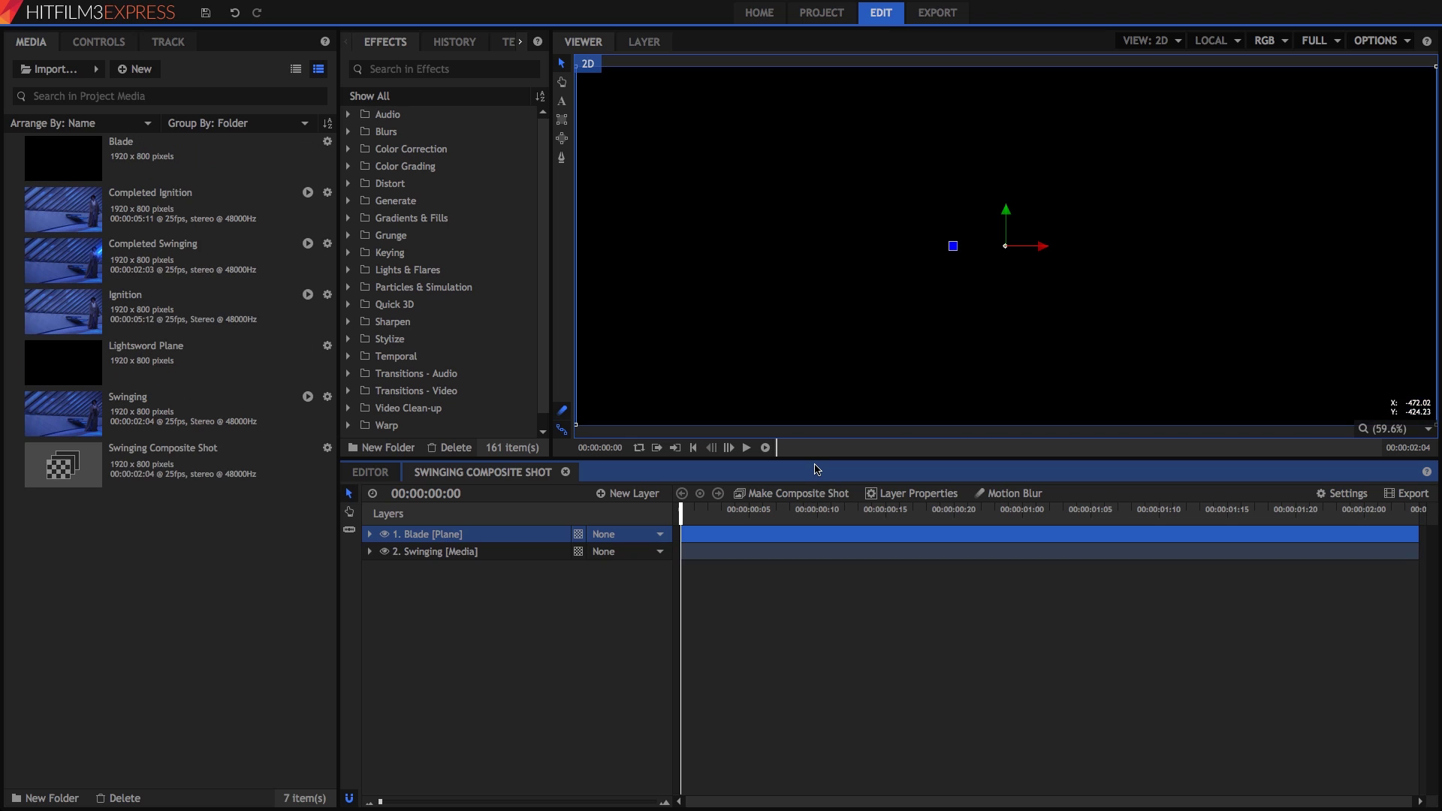
- Search the effects for 'Lightswo' and apply Lightsword (2-Point Auto) to the Blade plane
{"action": "left_click", "coordinate": [398, 53]}
{"action": "left_click", "coordinate": [394, 67]}
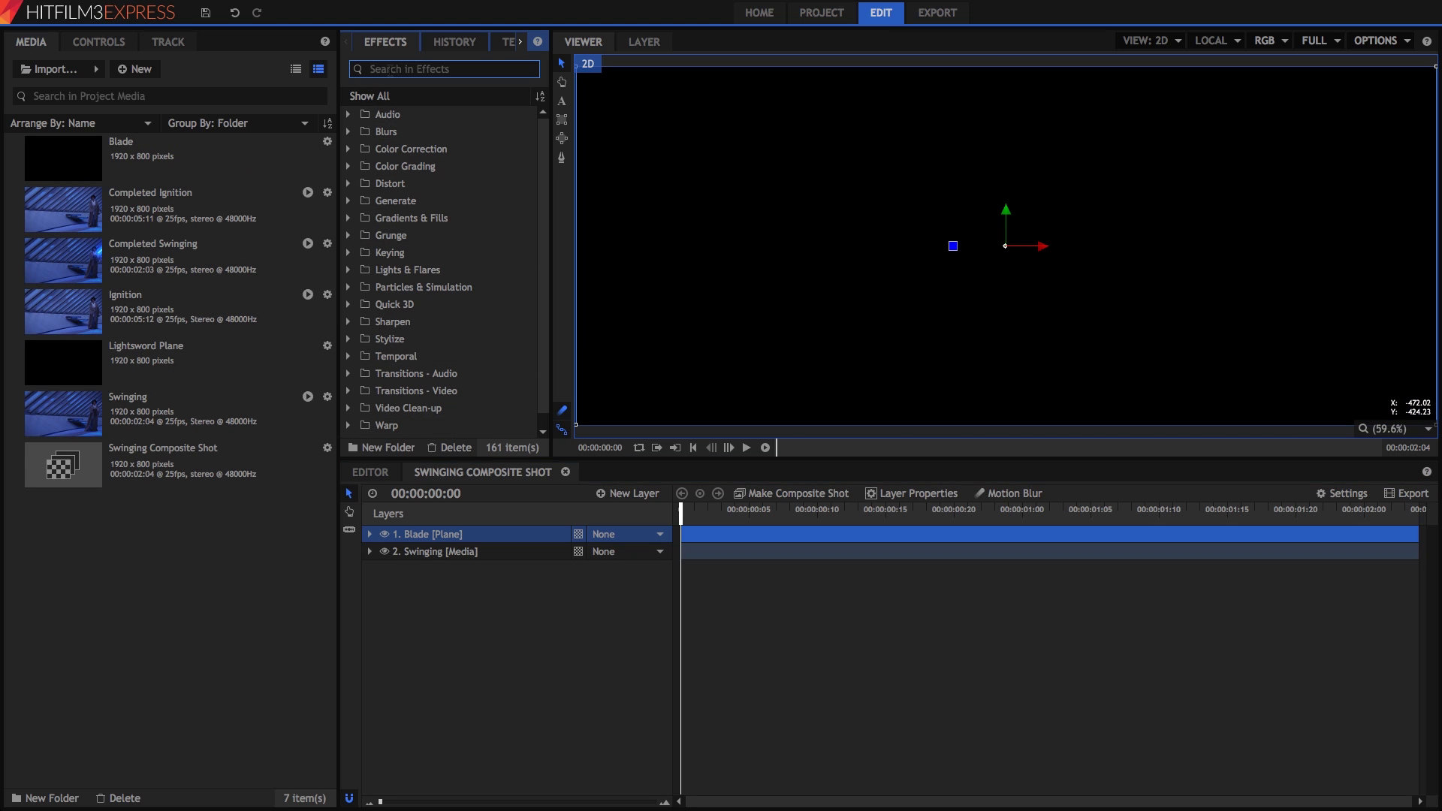
{"action": "type", "text": "Lightsword"}
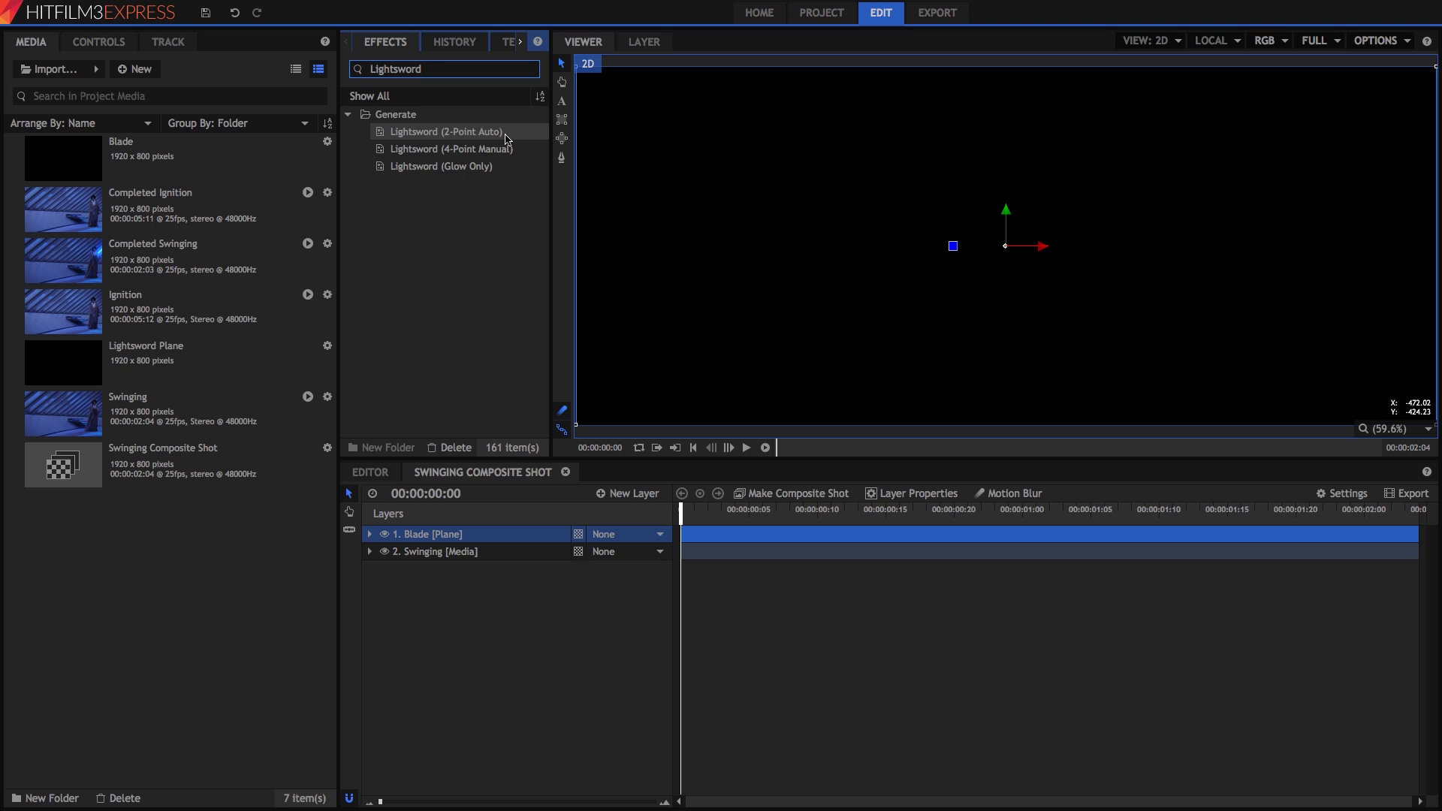
{"action": "left_click_drag", "start_coordinate": [425, 132], "coordinate": [435, 534]}
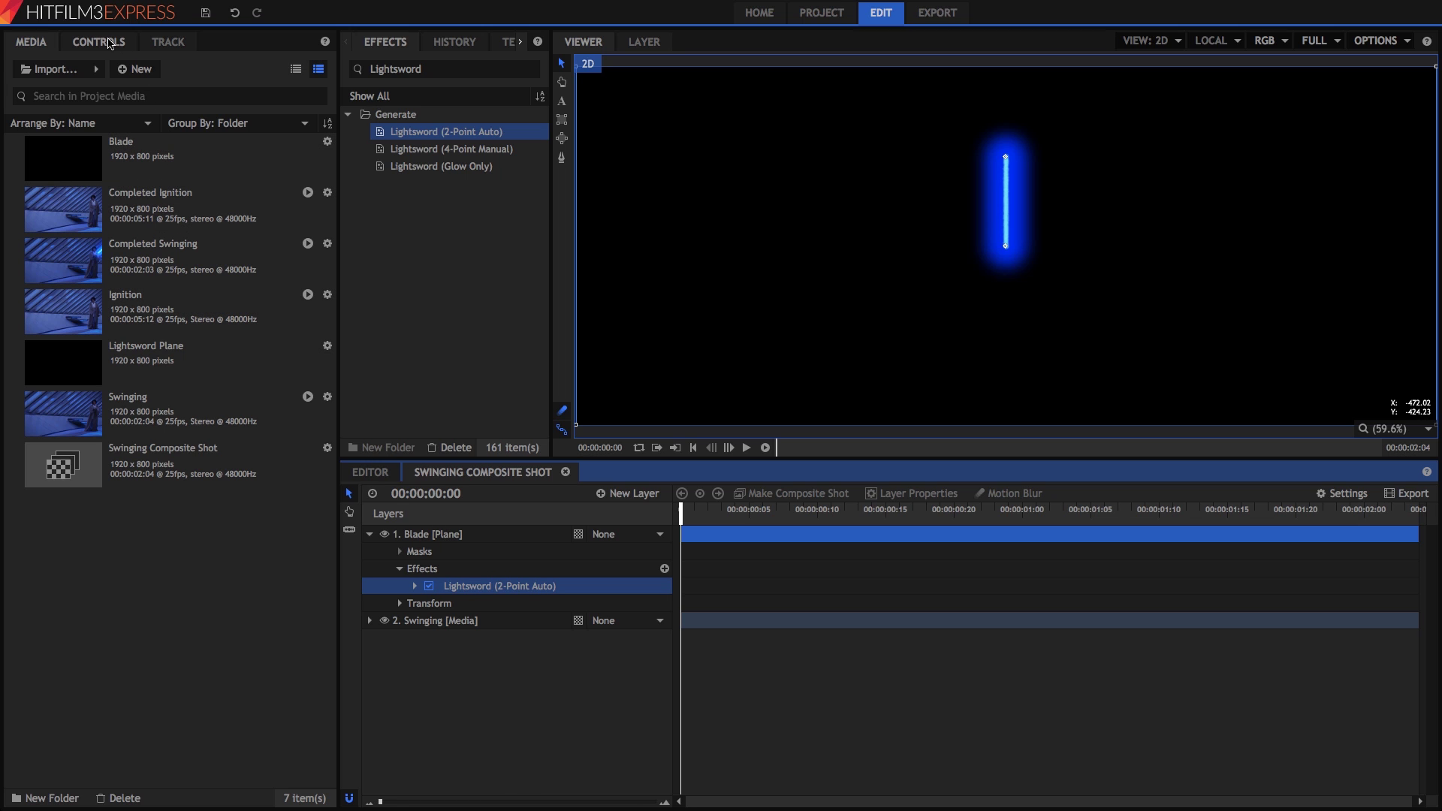
- Change the Blade layer's blend mode in Layer Properties to Add
{"action": "left_click", "coordinate": [109, 43]}
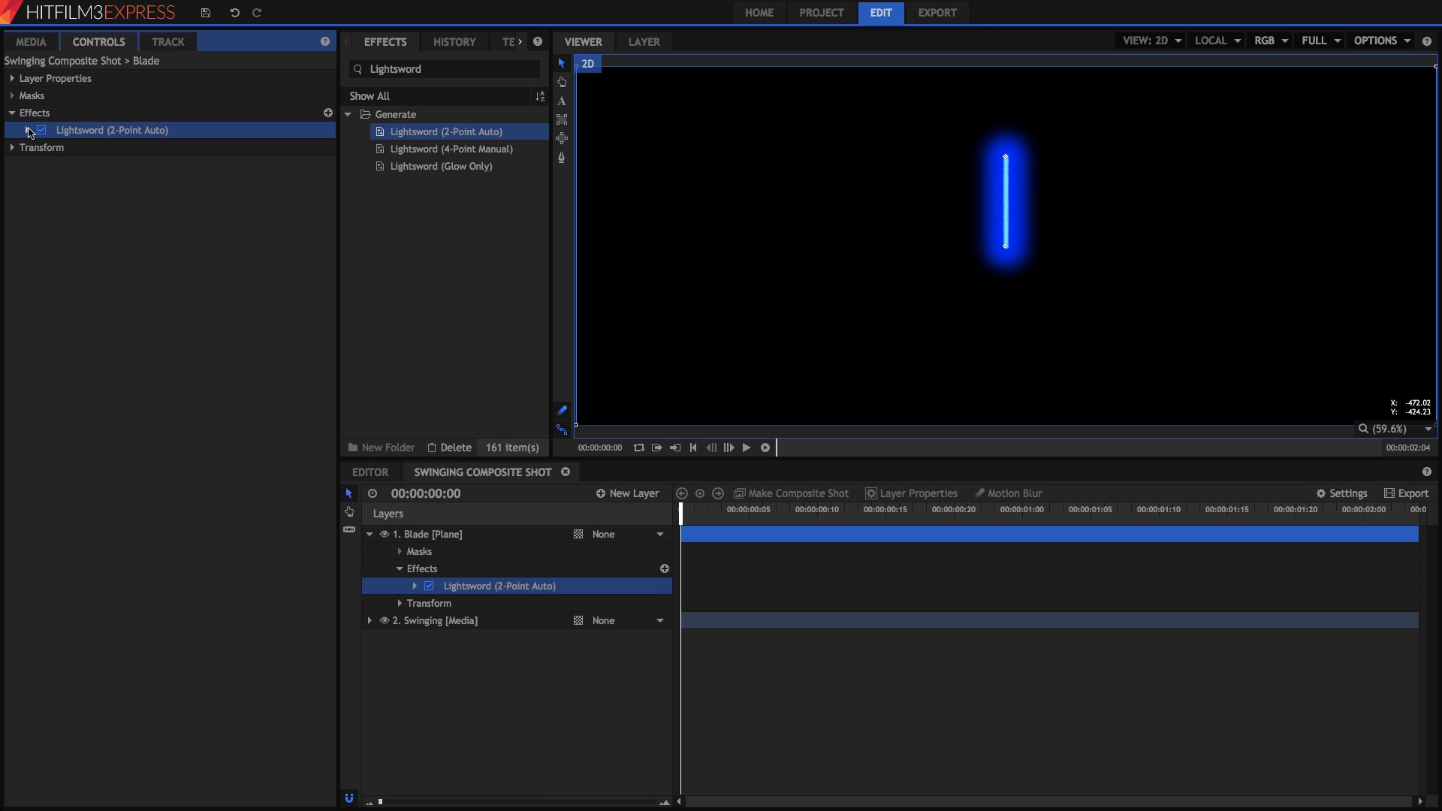
{"action": "left_click", "coordinate": [28, 131]}
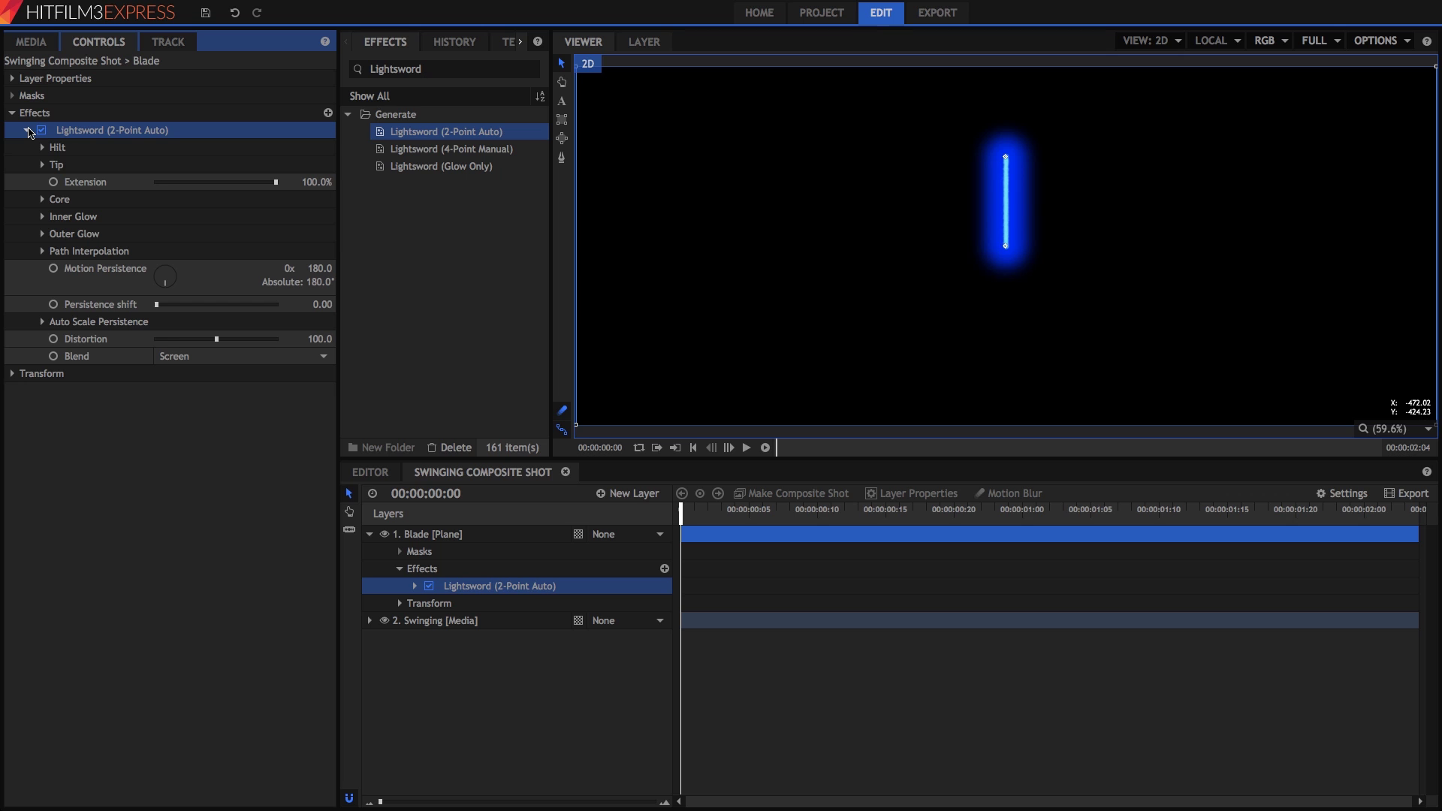
{"action": "left_click", "coordinate": [12, 79]}
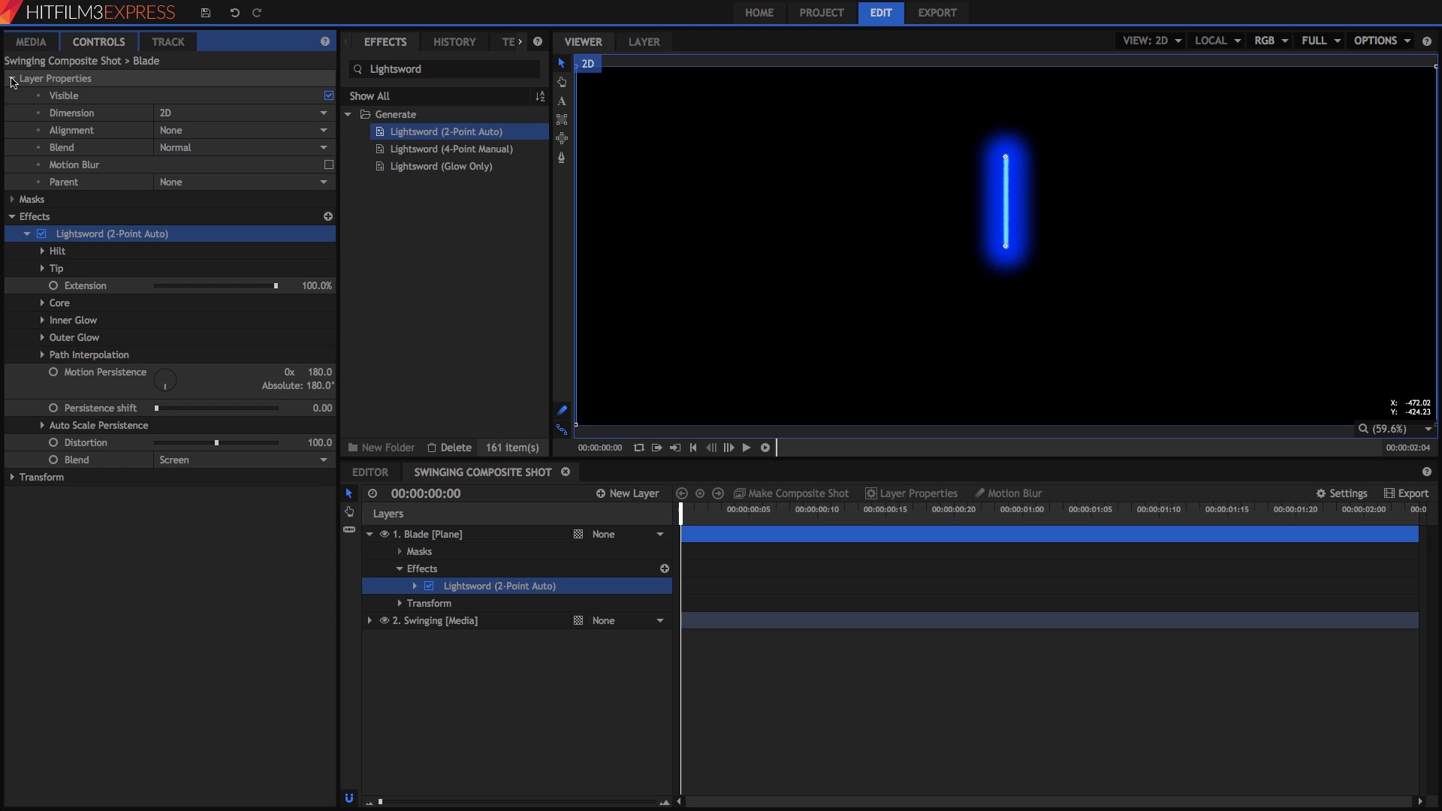
{"action": "left_click", "coordinate": [203, 147]}
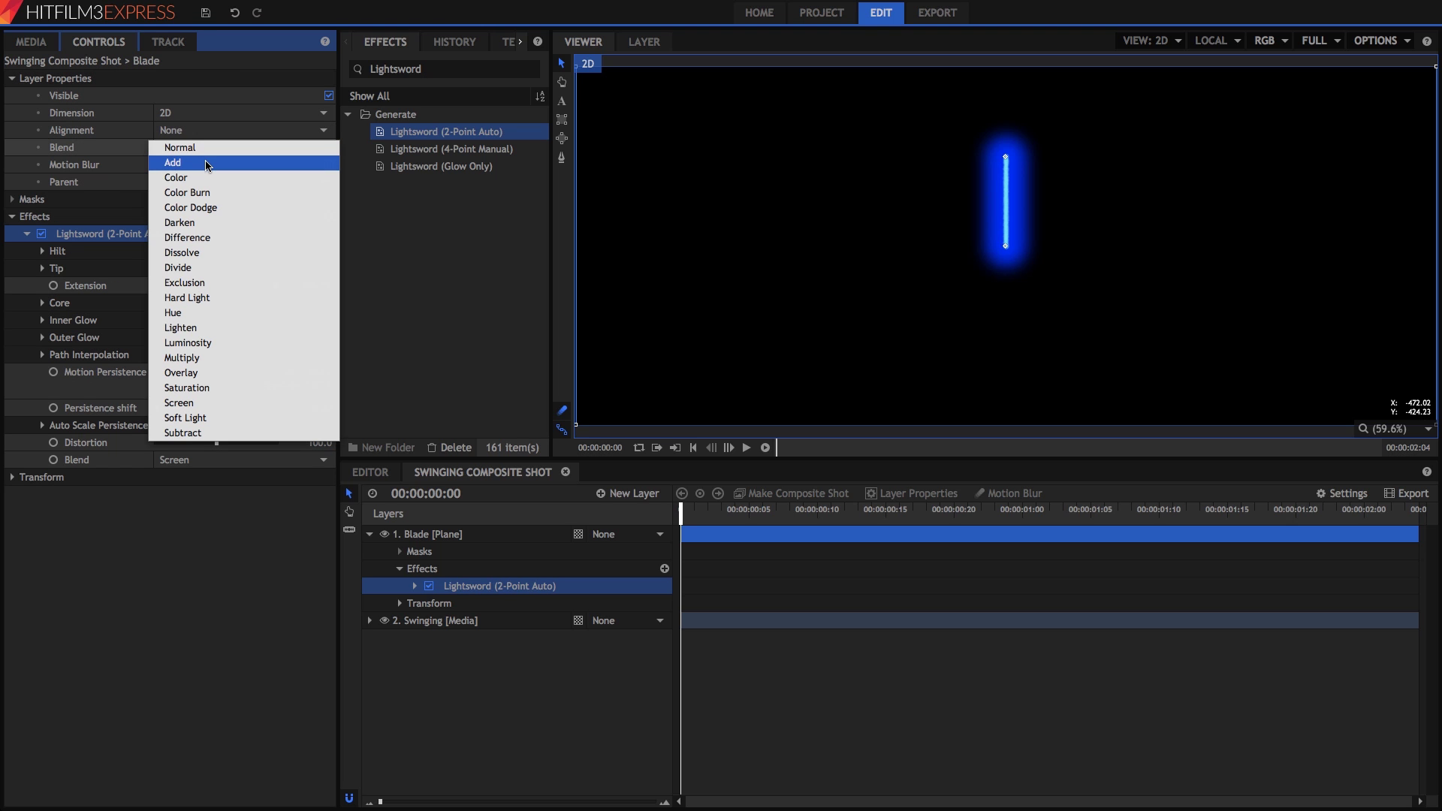
{"action": "left_click", "coordinate": [207, 163]}
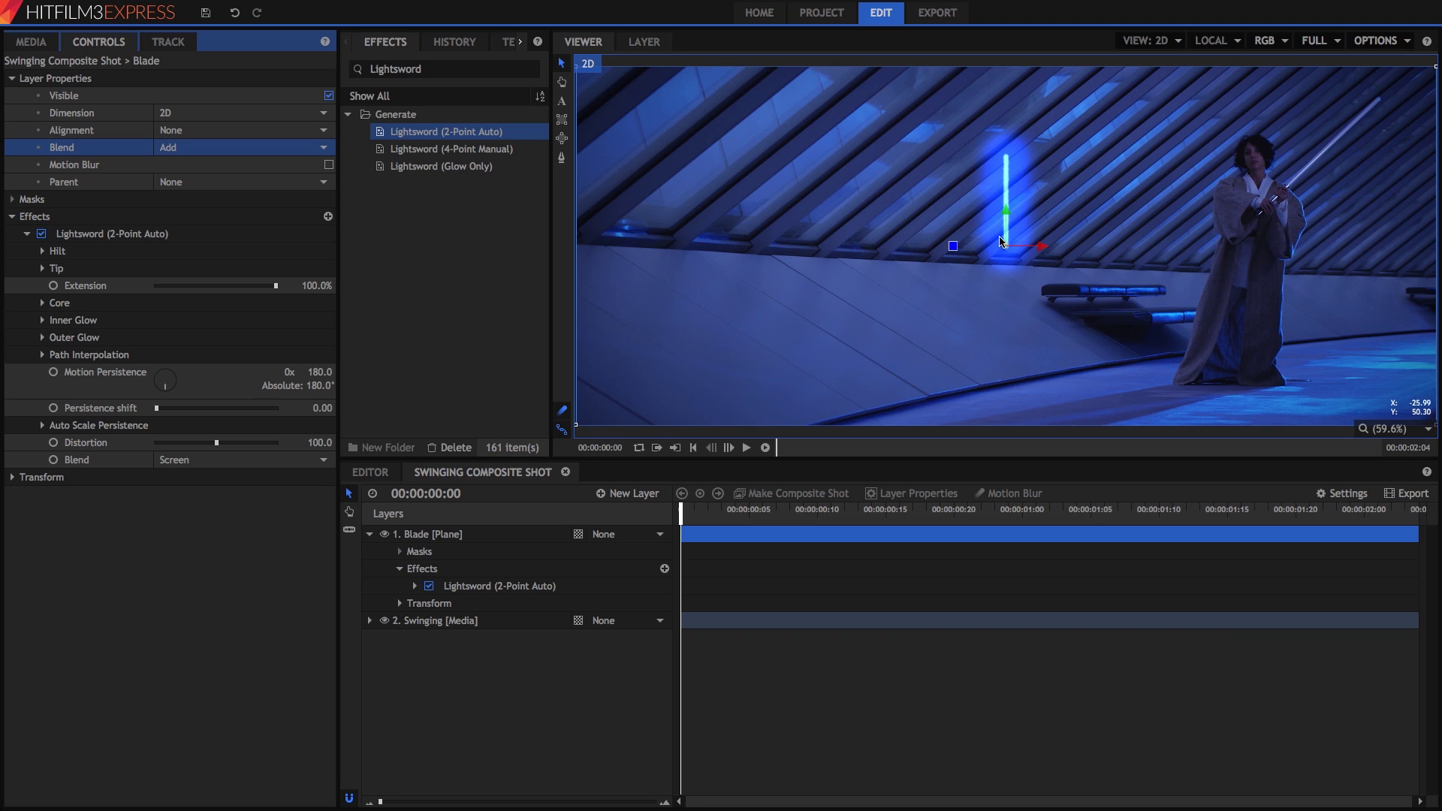
- Move the Lightsword base onto the actor's hilt and angle the tip up to the right
{"action": "left_click", "coordinate": [103, 234]}
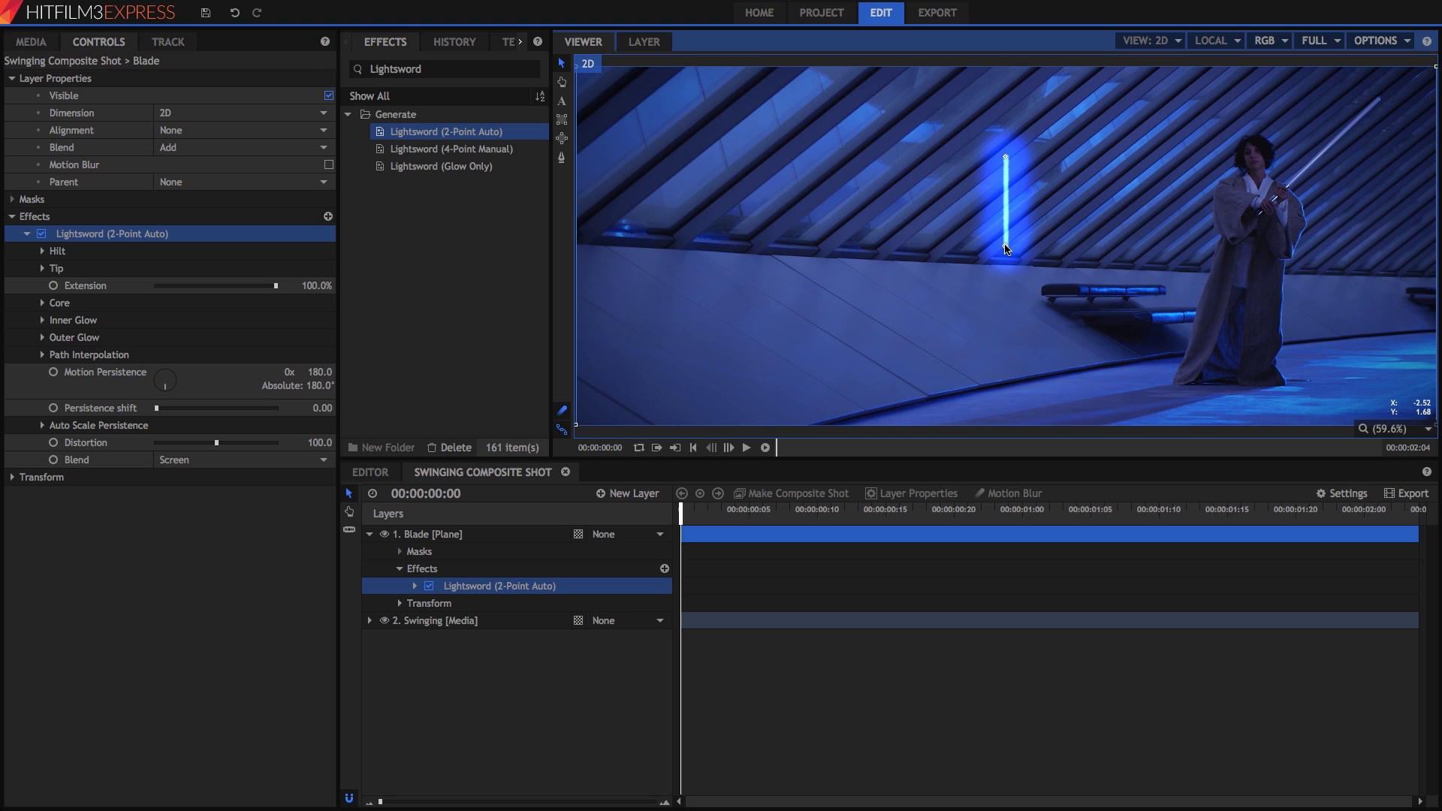
{"action": "left_click_drag", "start_coordinate": [1007, 248], "coordinate": [1291, 189]}
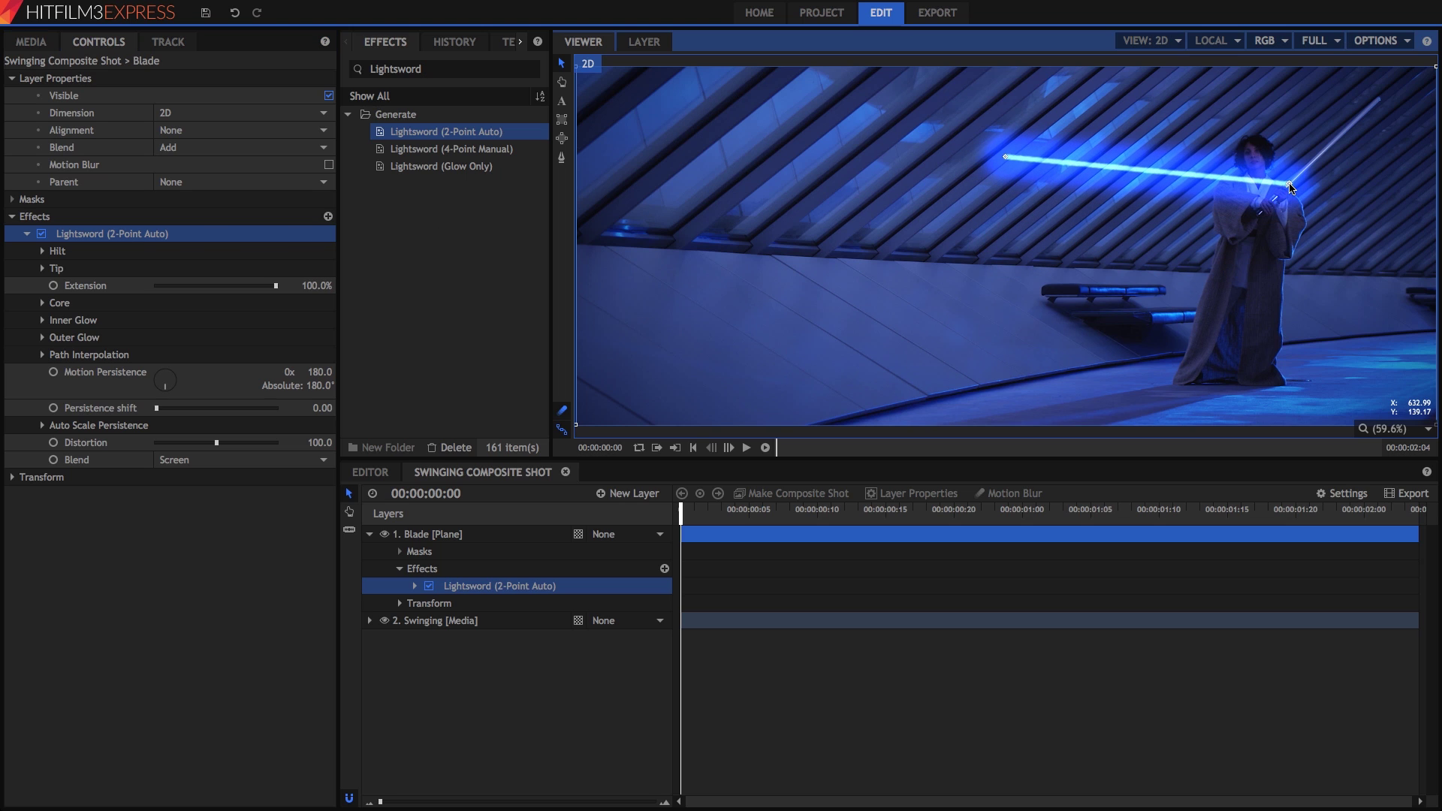
{"action": "left_click_drag", "start_coordinate": [1007, 159], "coordinate": [1379, 100]}
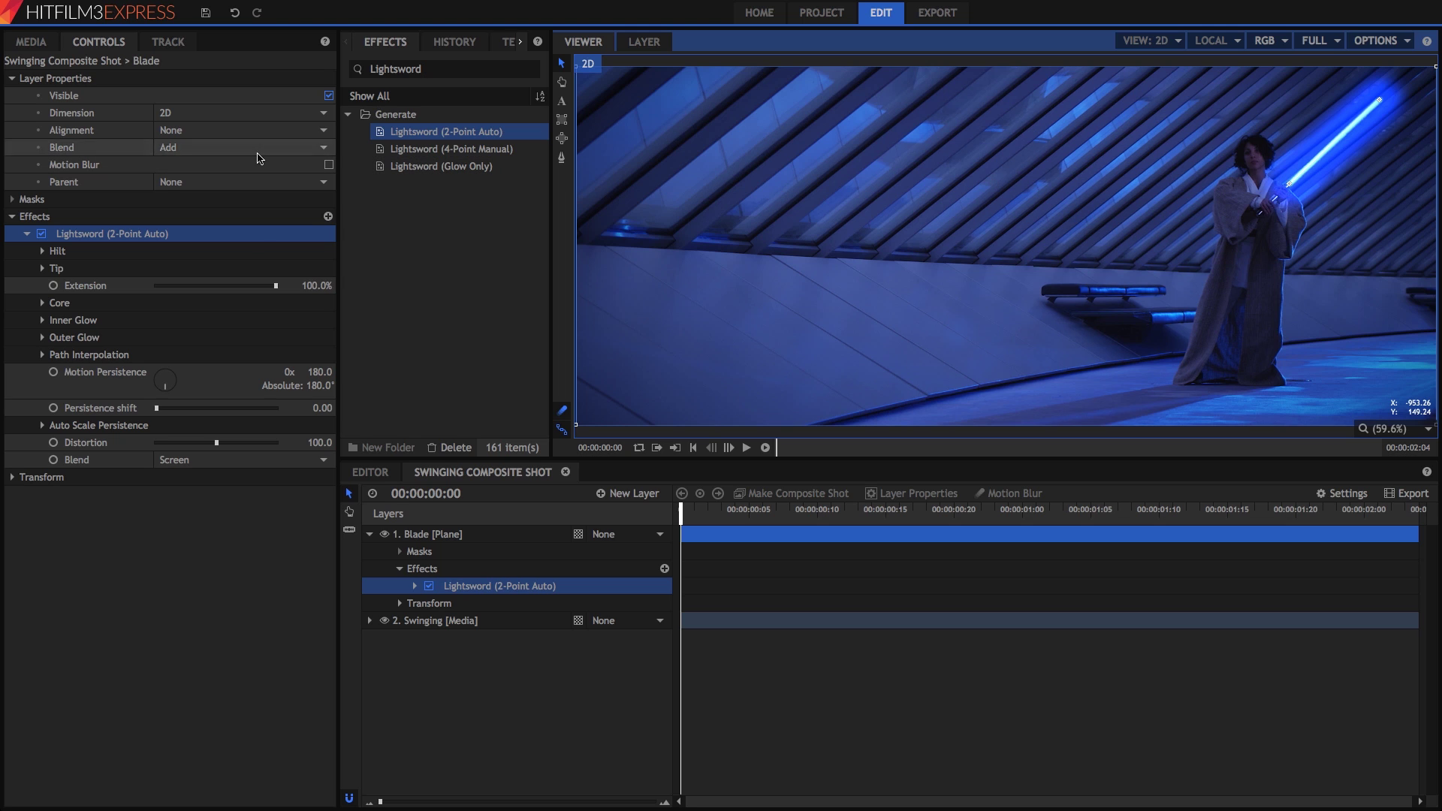
- Collapse Layer Properties and expand the Lightsword's Core, Inner Glow and Outer Glow groups
{"action": "left_click", "coordinate": [13, 78]}
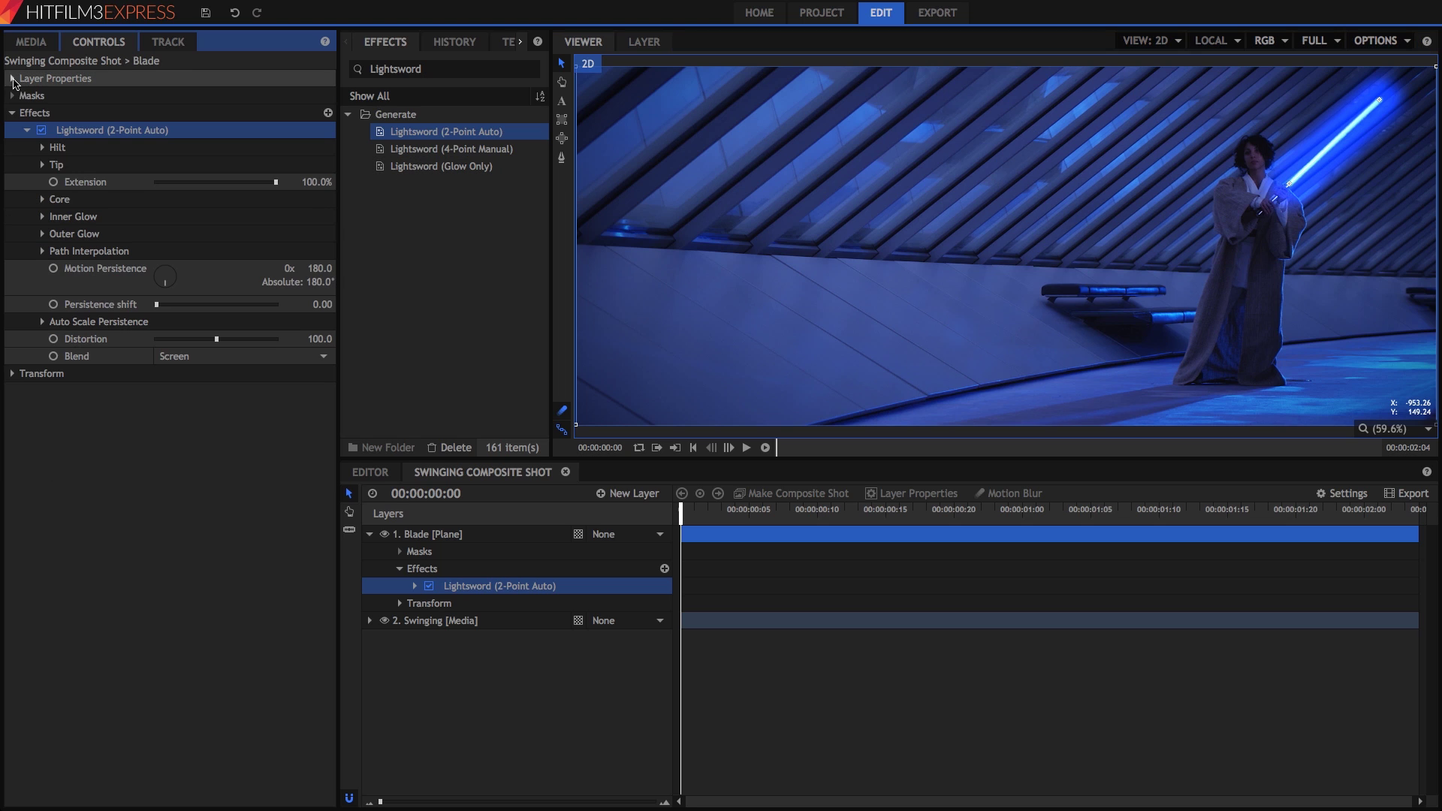
{"action": "left_click", "coordinate": [42, 199]}
{"action": "left_click", "coordinate": [41, 304]}
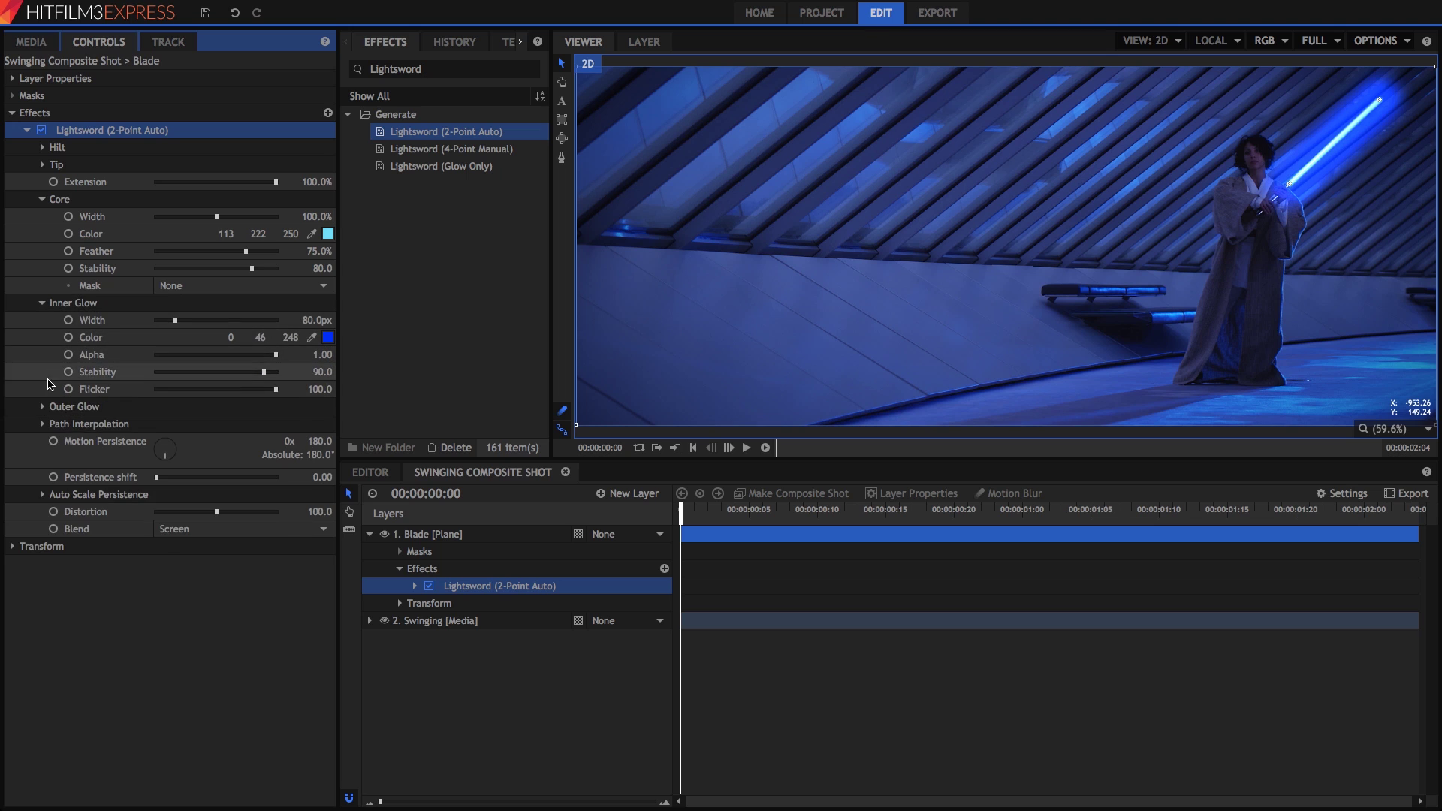
{"action": "left_click", "coordinate": [42, 406]}
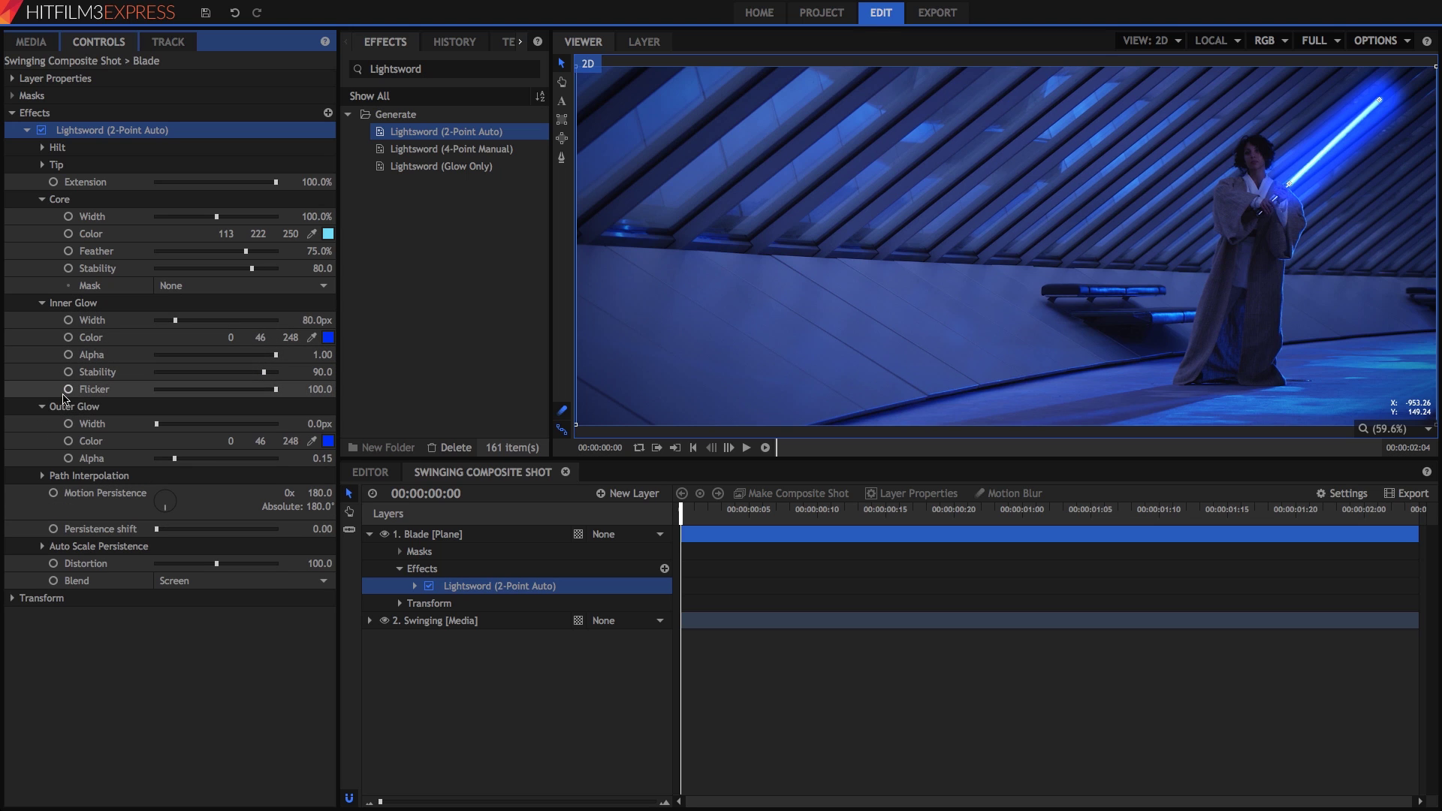
- Set the core colour to pale blue (201, 228, 250) and raise core Feather to 100%
{"action": "left_click", "coordinate": [98, 239]}
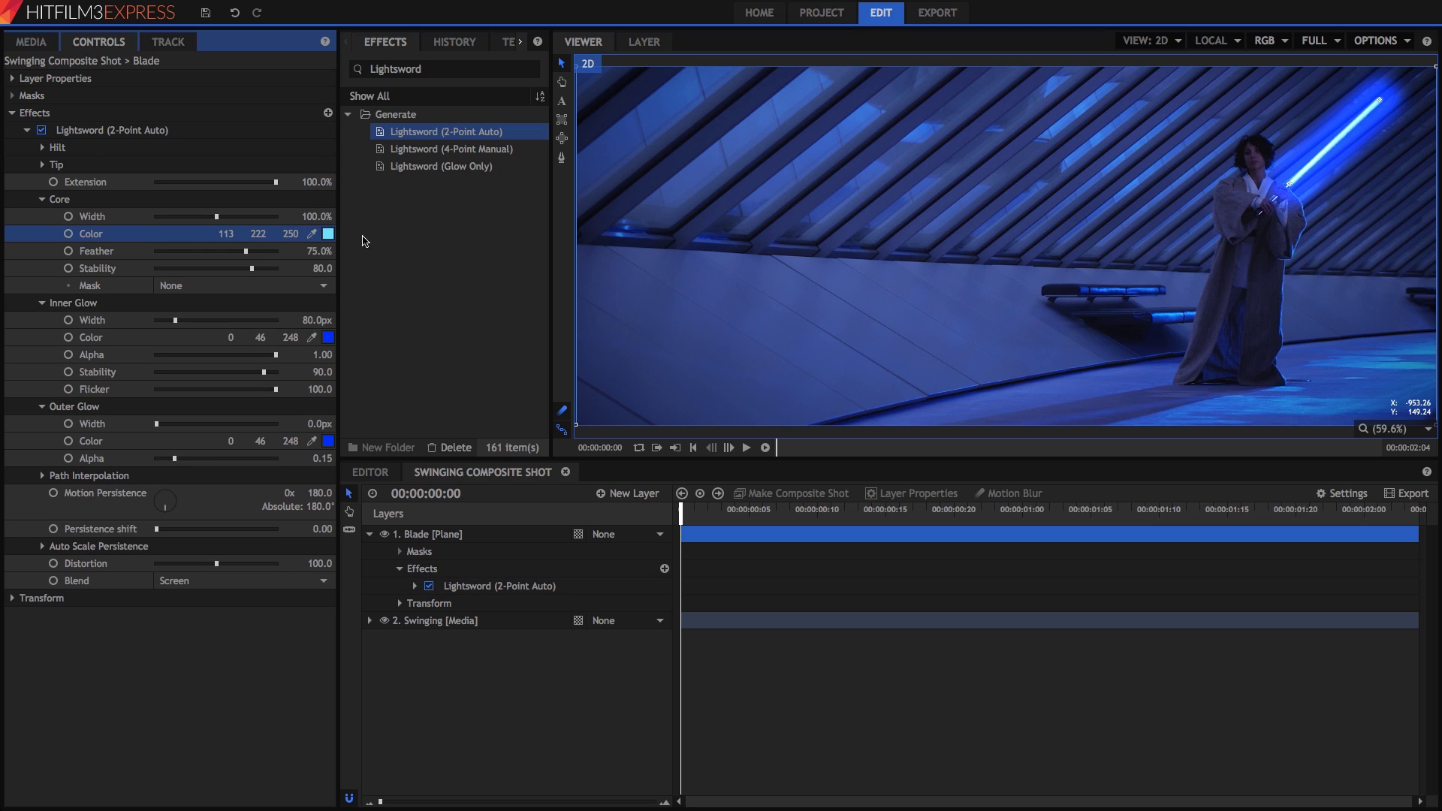
{"action": "left_click", "coordinate": [328, 235]}
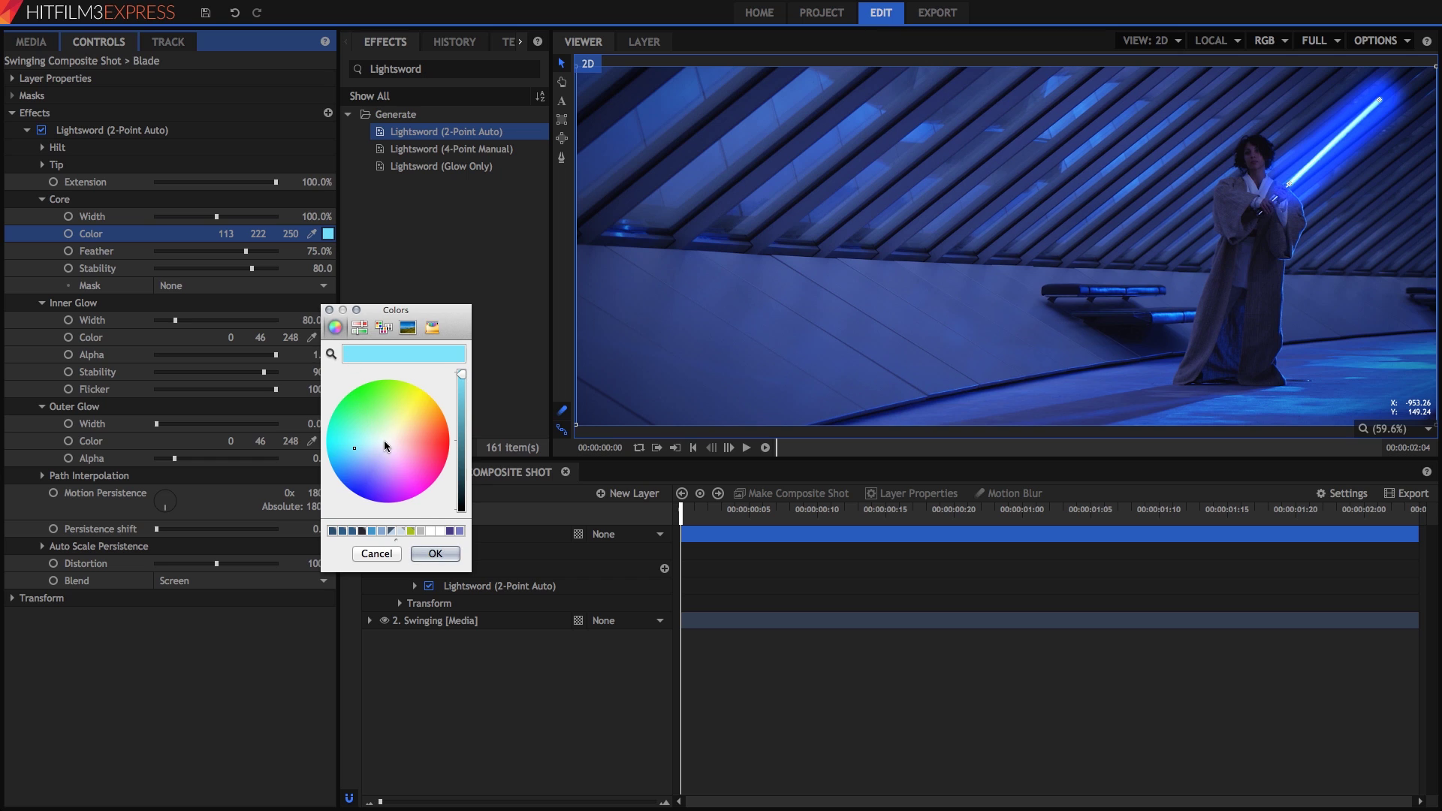
{"action": "left_click_drag", "start_coordinate": [385, 440], "coordinate": [378, 444]}
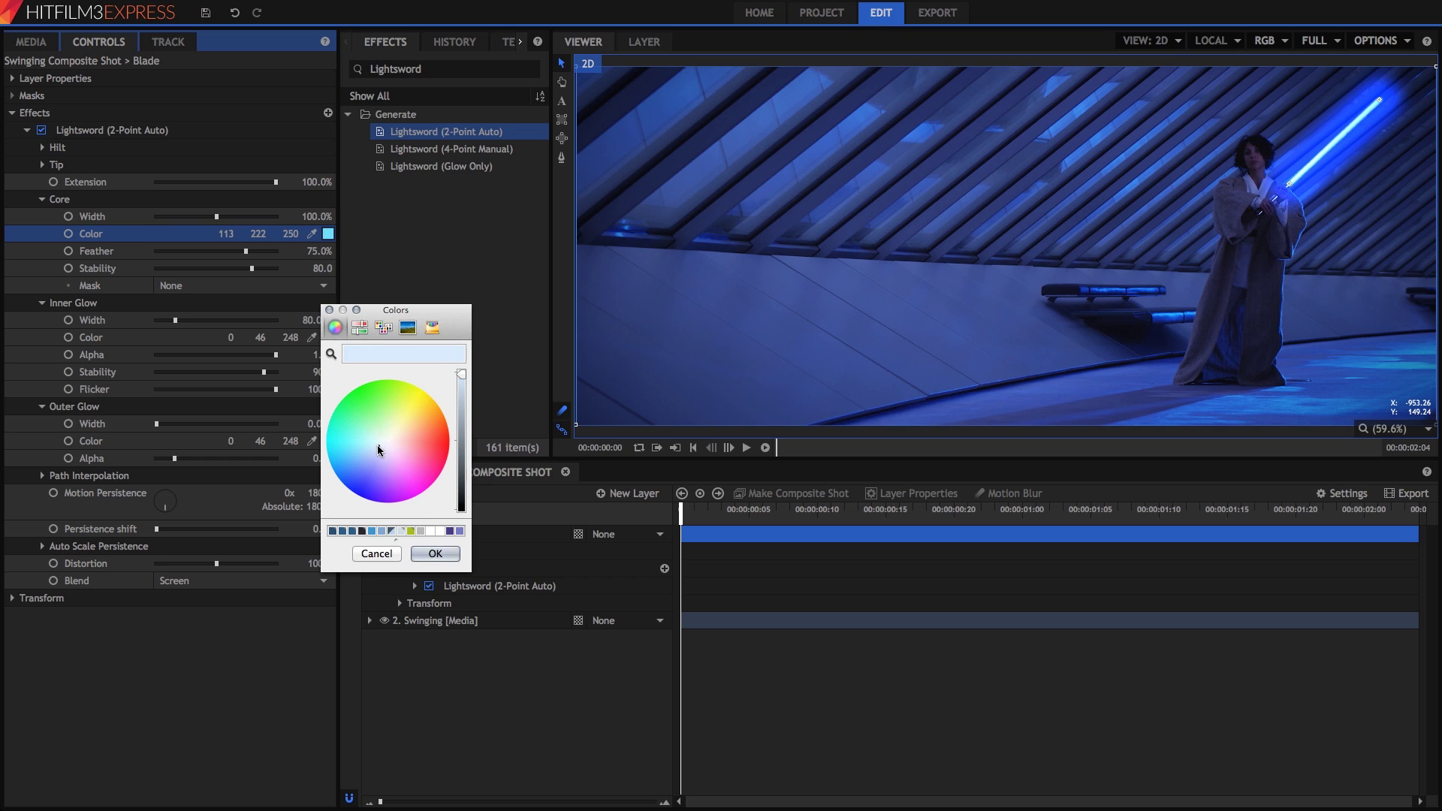
{"action": "left_click", "coordinate": [438, 555]}
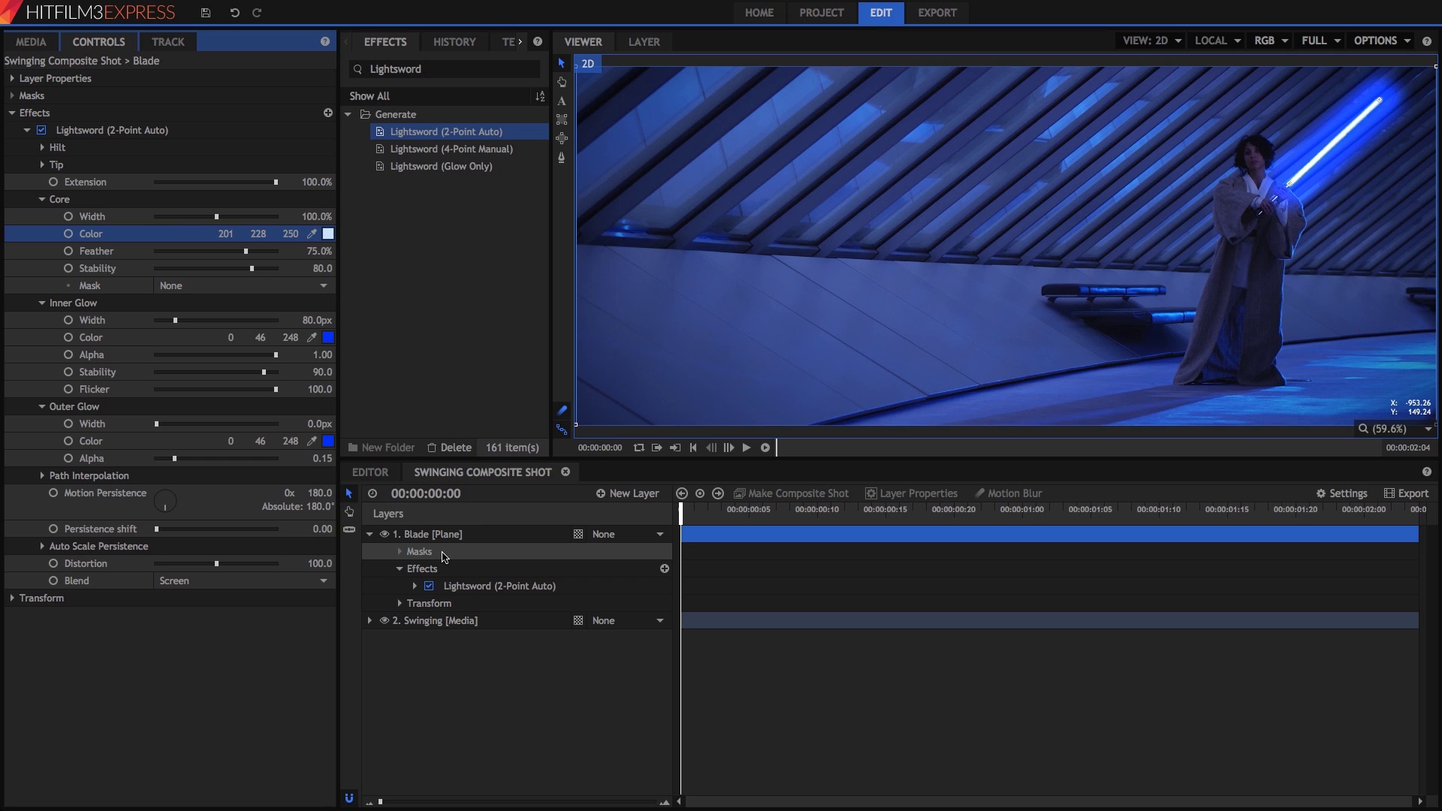
{"action": "left_click_drag", "start_coordinate": [247, 252], "coordinate": [374, 258]}
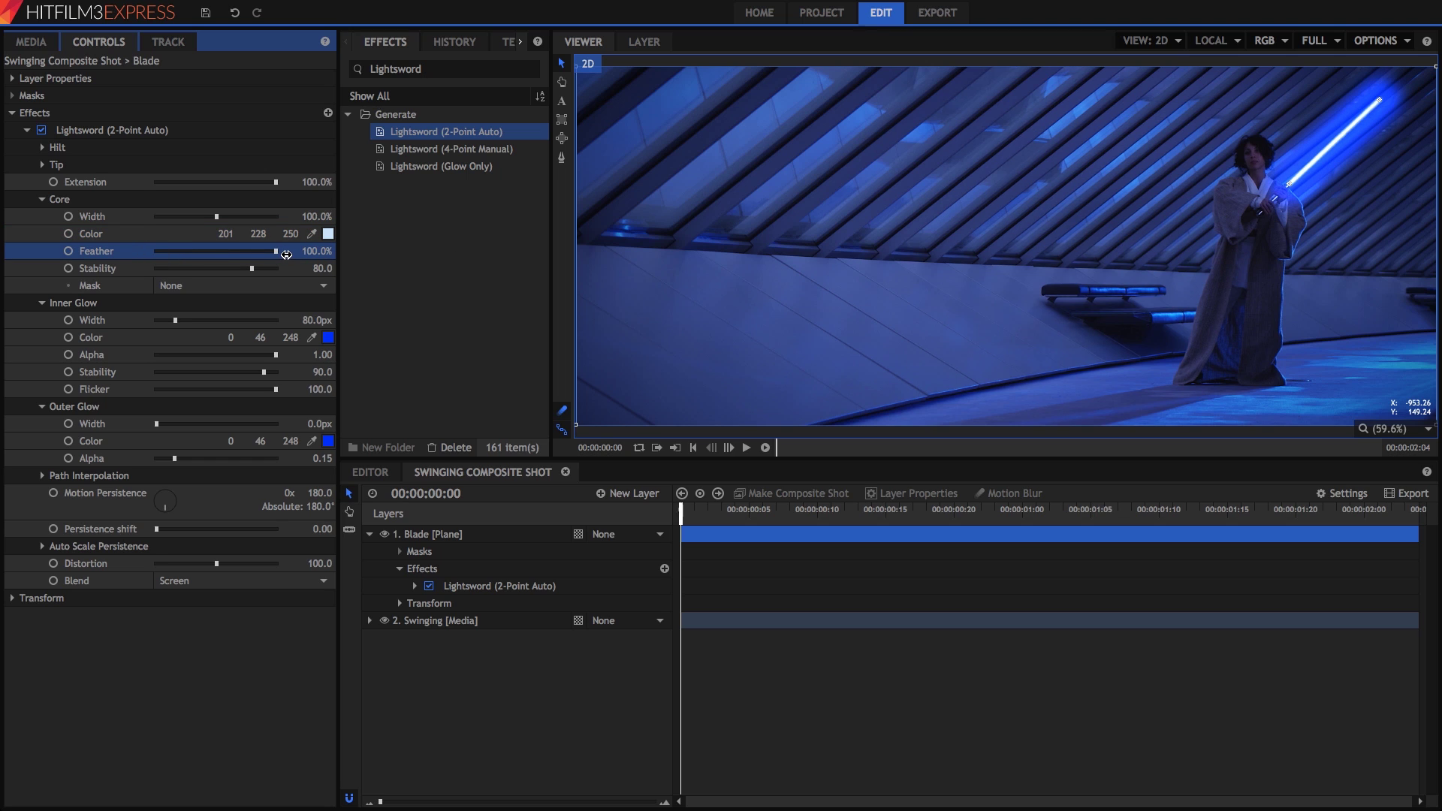
- Preview the shot, then lower the core Stability to 80
{"action": "left_click", "coordinate": [747, 448]}
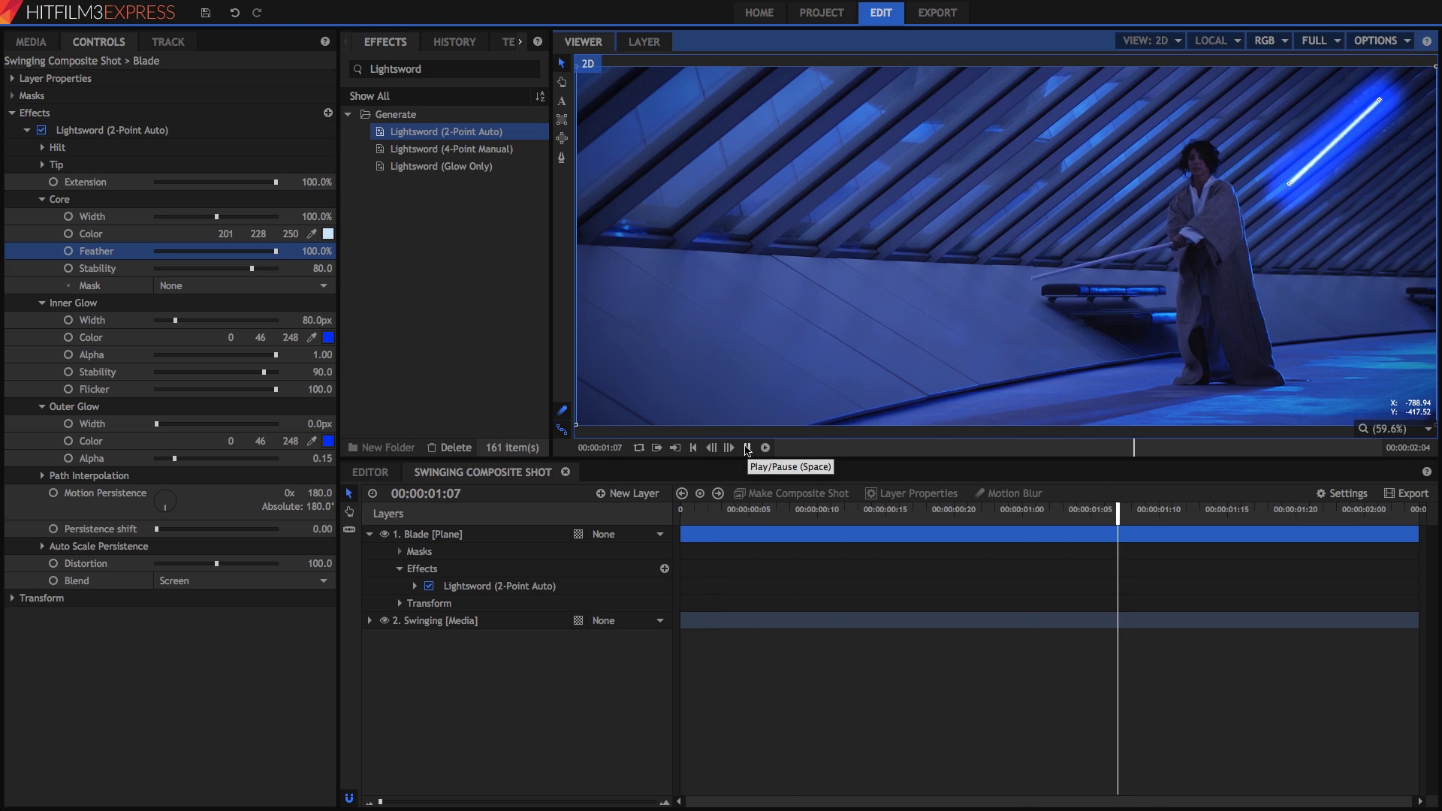
{"action": "left_click", "coordinate": [747, 449]}
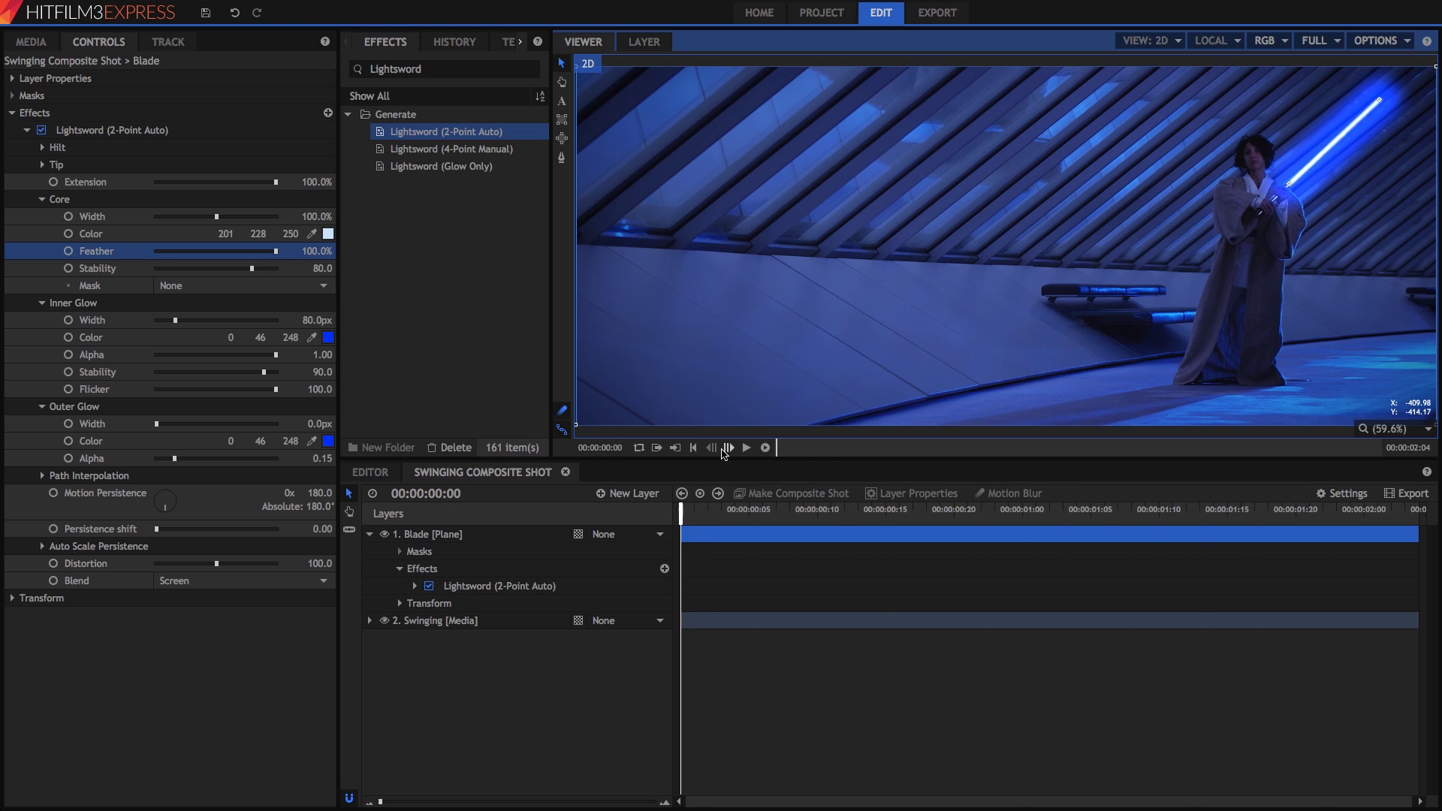
{"action": "left_click", "coordinate": [225, 270]}
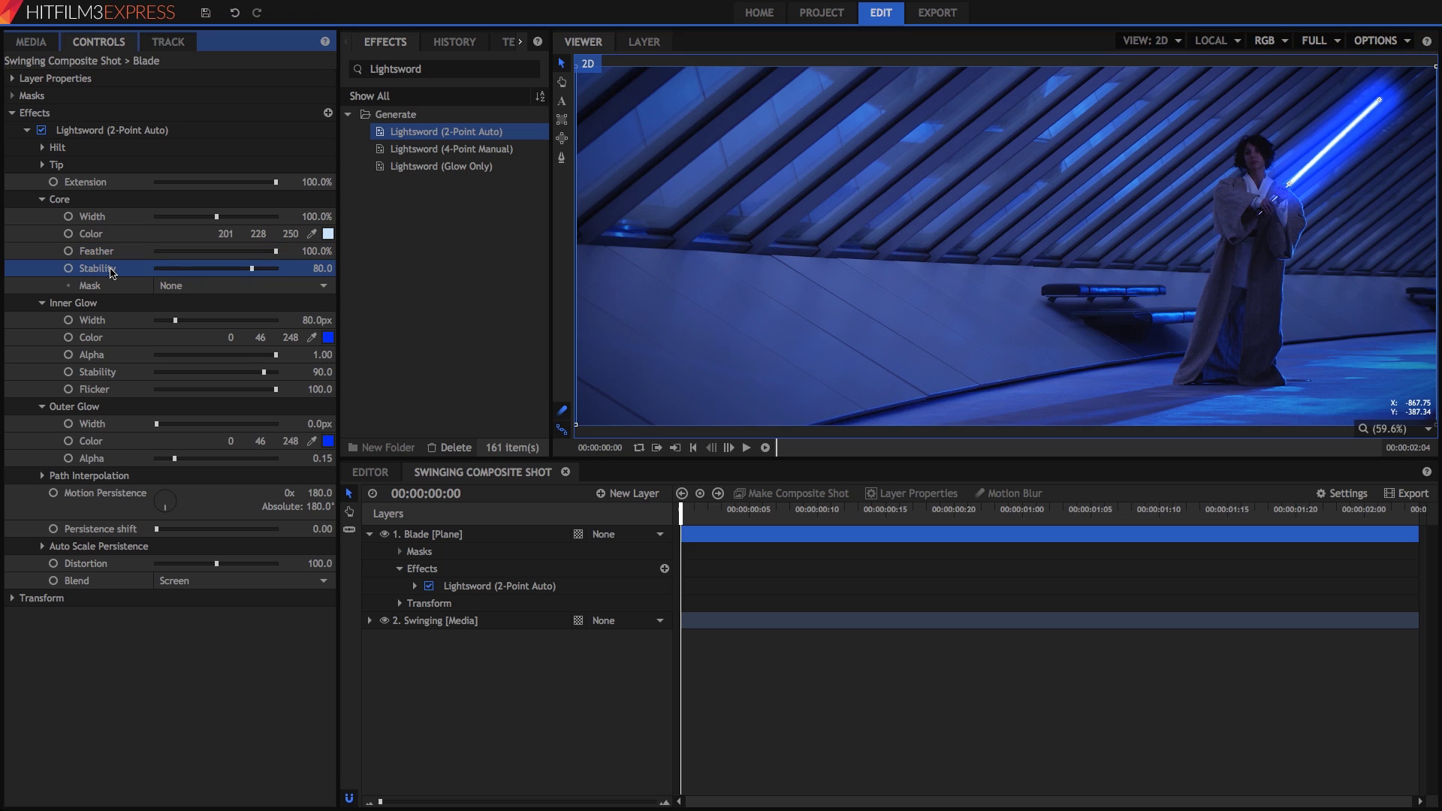
{"action": "left_click", "coordinate": [253, 270]}
{"action": "left_click_drag", "start_coordinate": [309, 273], "coordinate": [255, 273]}
- Drag the blade's Distortion down to 0
{"action": "left_click", "coordinate": [83, 570]}
{"action": "left_click", "coordinate": [161, 565]}
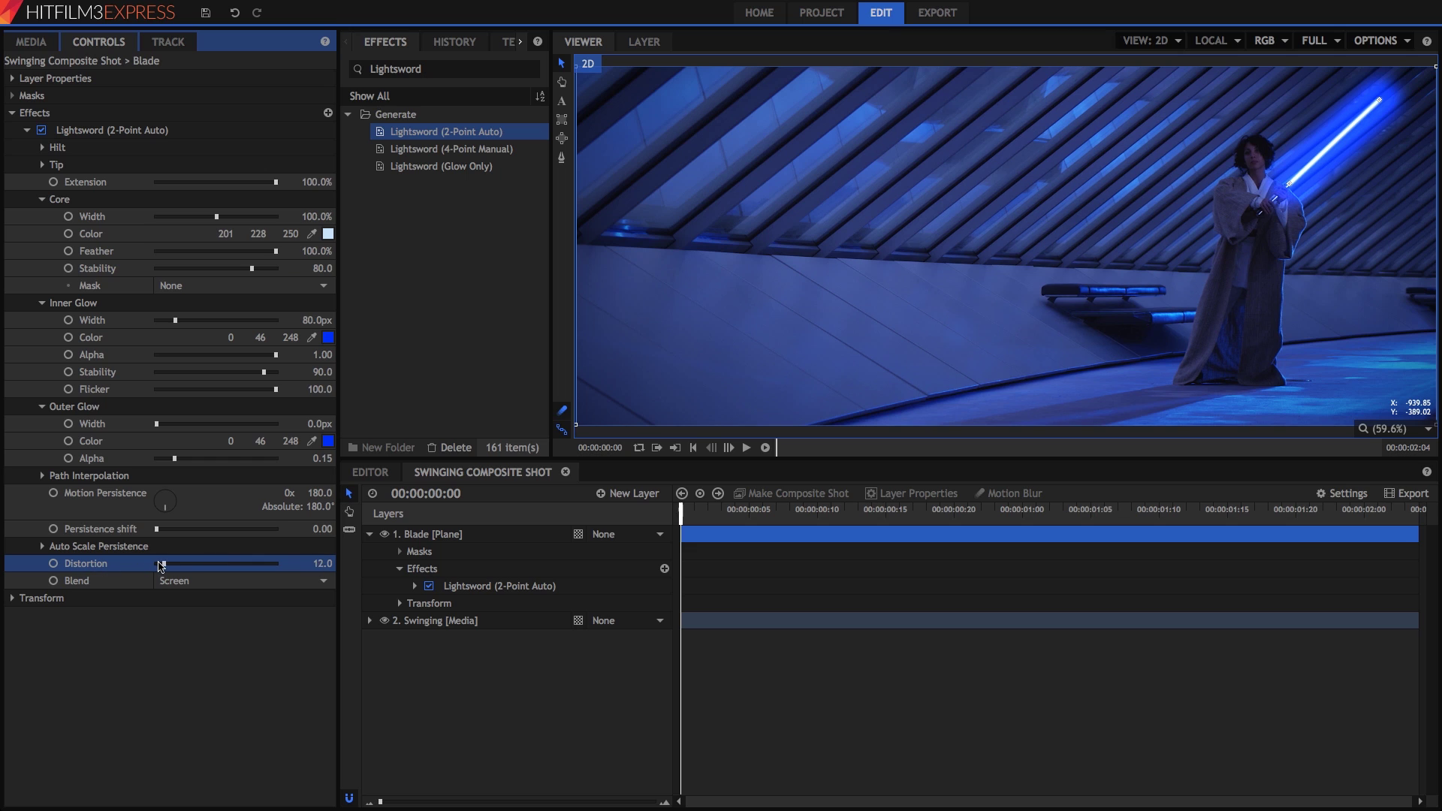
{"action": "left_click_drag", "start_coordinate": [161, 566], "coordinate": [147, 567]}
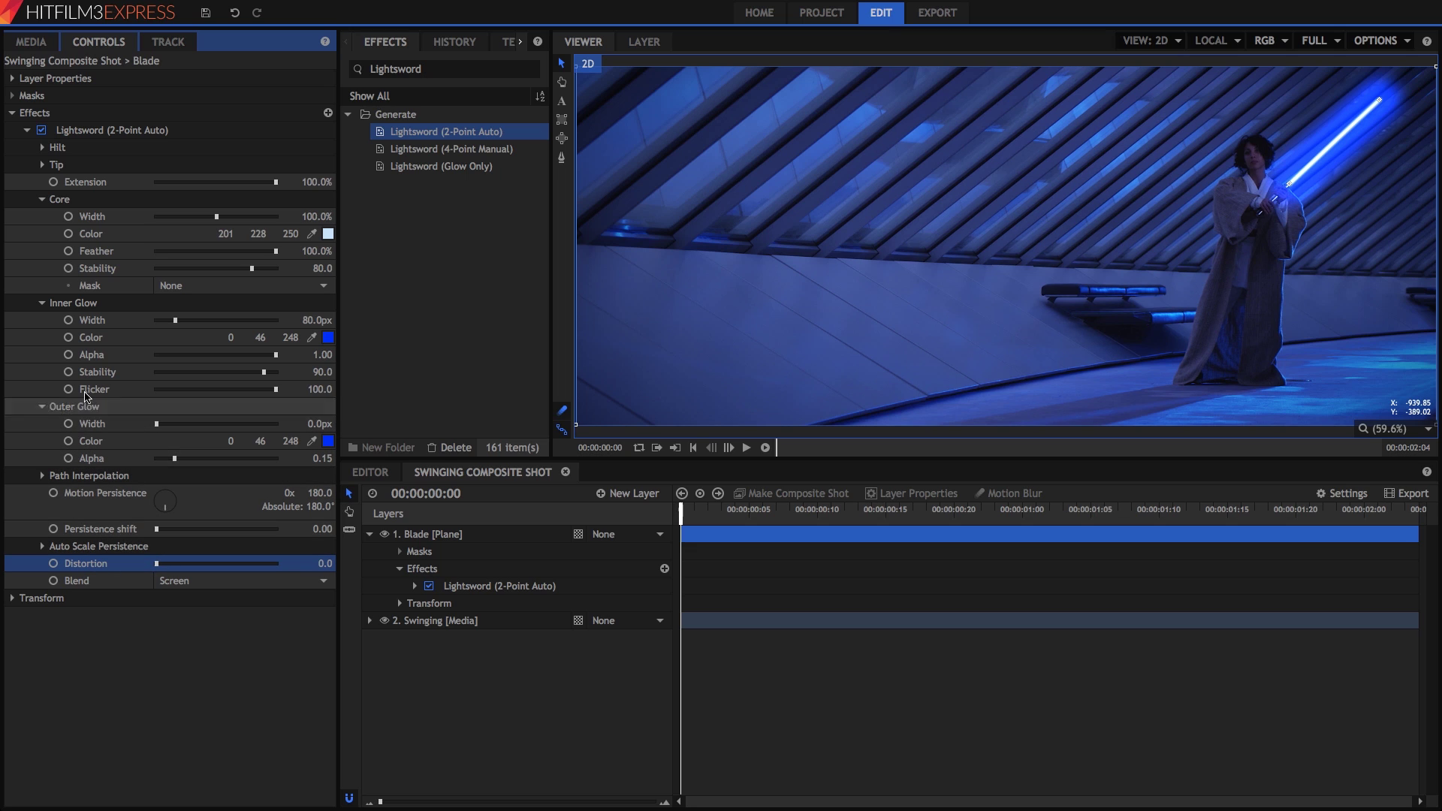
- Set Inner Glow Width to 35px, Alpha to 0.3 and colour to cyan (0, 182, 248)
{"action": "left_click", "coordinate": [79, 308]}
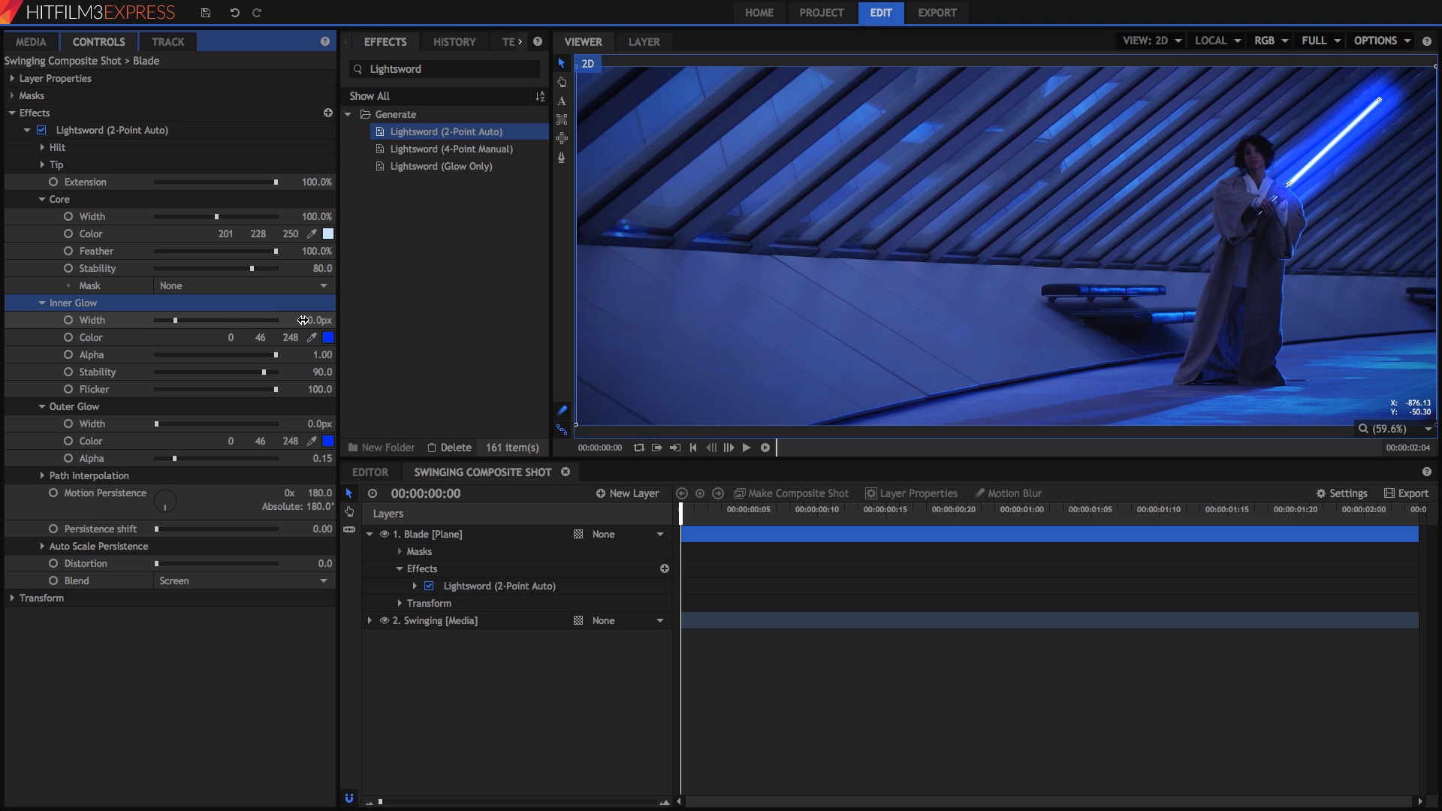
{"action": "left_click", "coordinate": [302, 320]}
{"action": "key", "text": "Return"}
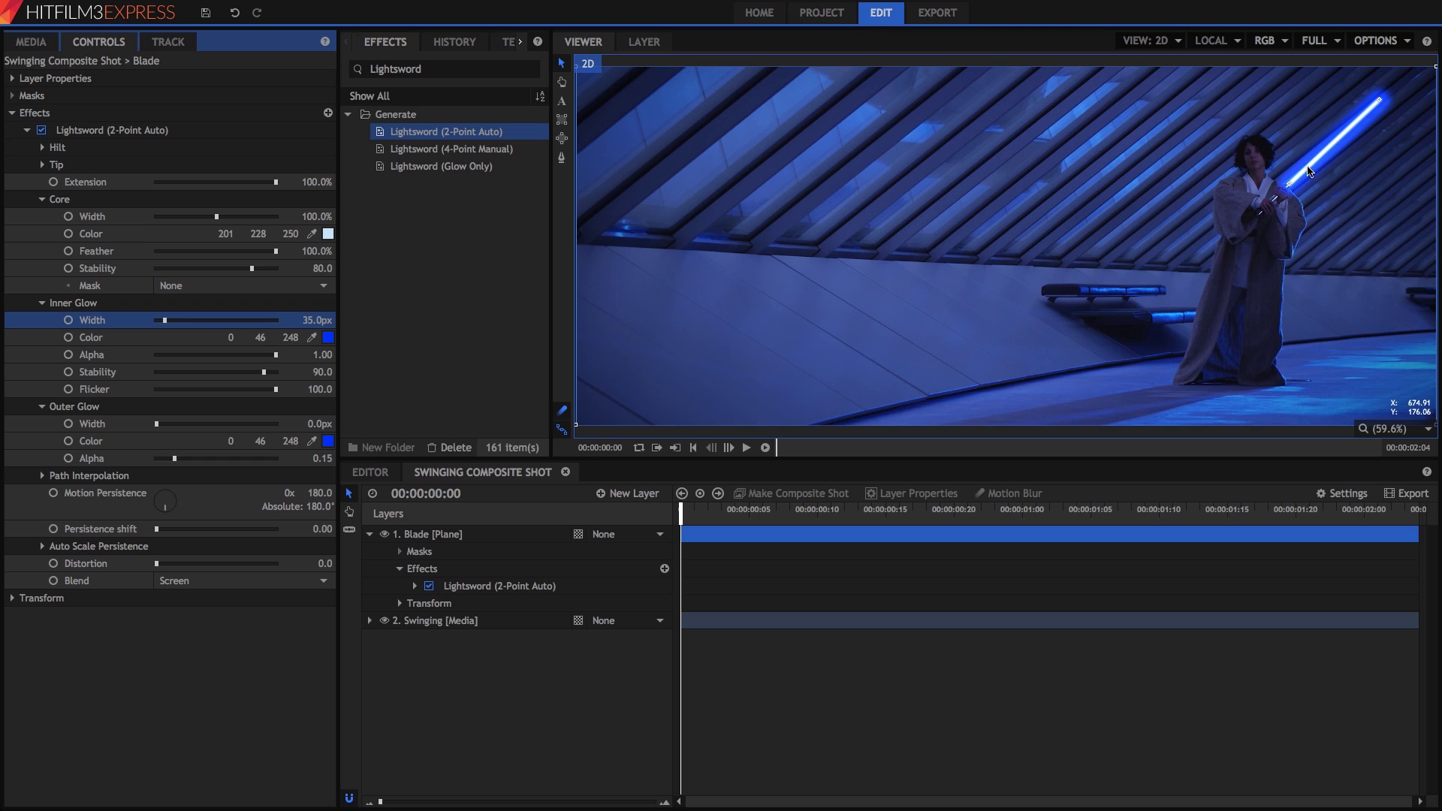
{"action": "left_click_drag", "start_coordinate": [185, 355], "coordinate": [193, 354]}
{"action": "left_click", "coordinate": [329, 338]}
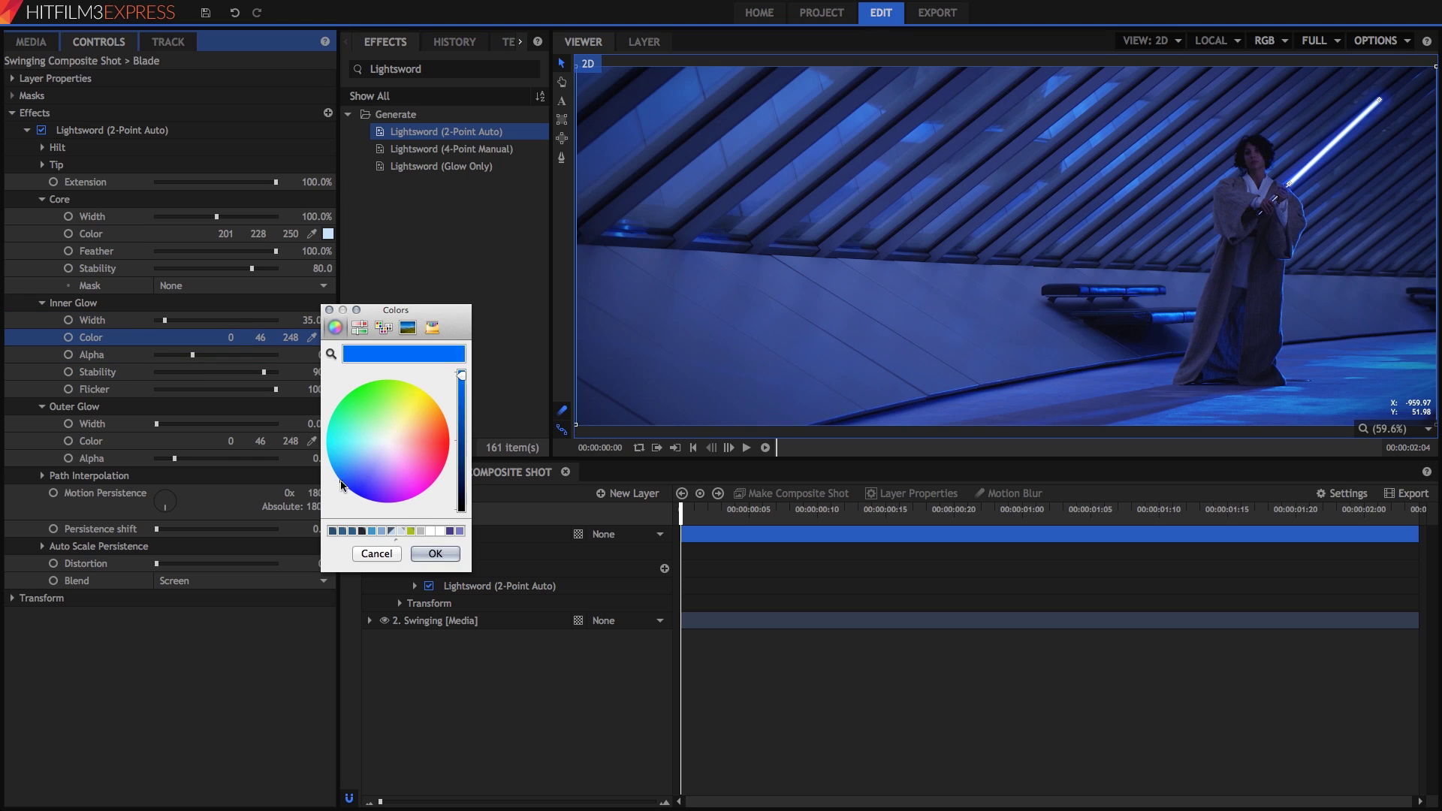
{"action": "left_click", "coordinate": [436, 553]}
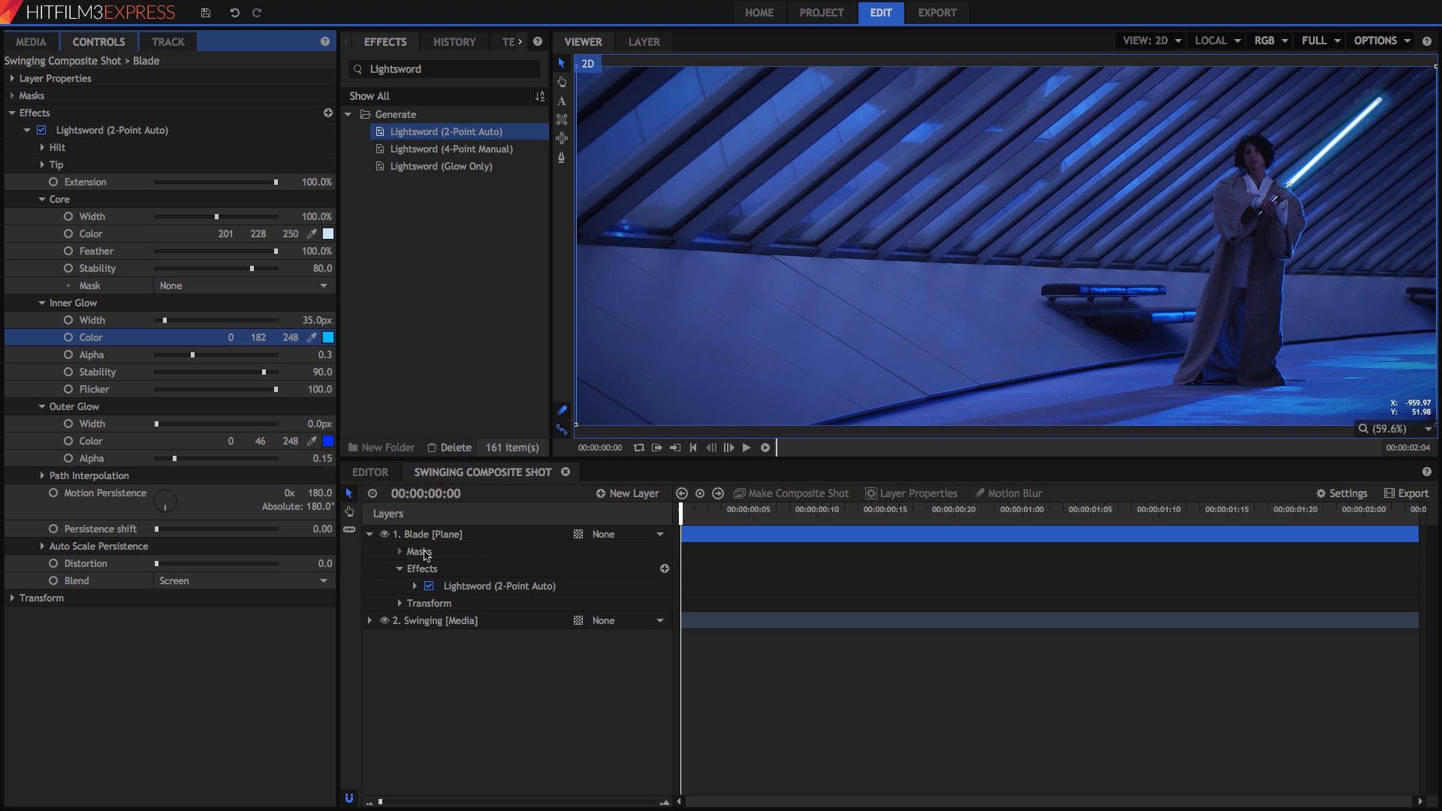
- Give the Outer Glow 150px width, 0.55 alpha and blue colour (0, 83, 248)
{"action": "left_click", "coordinate": [89, 408]}
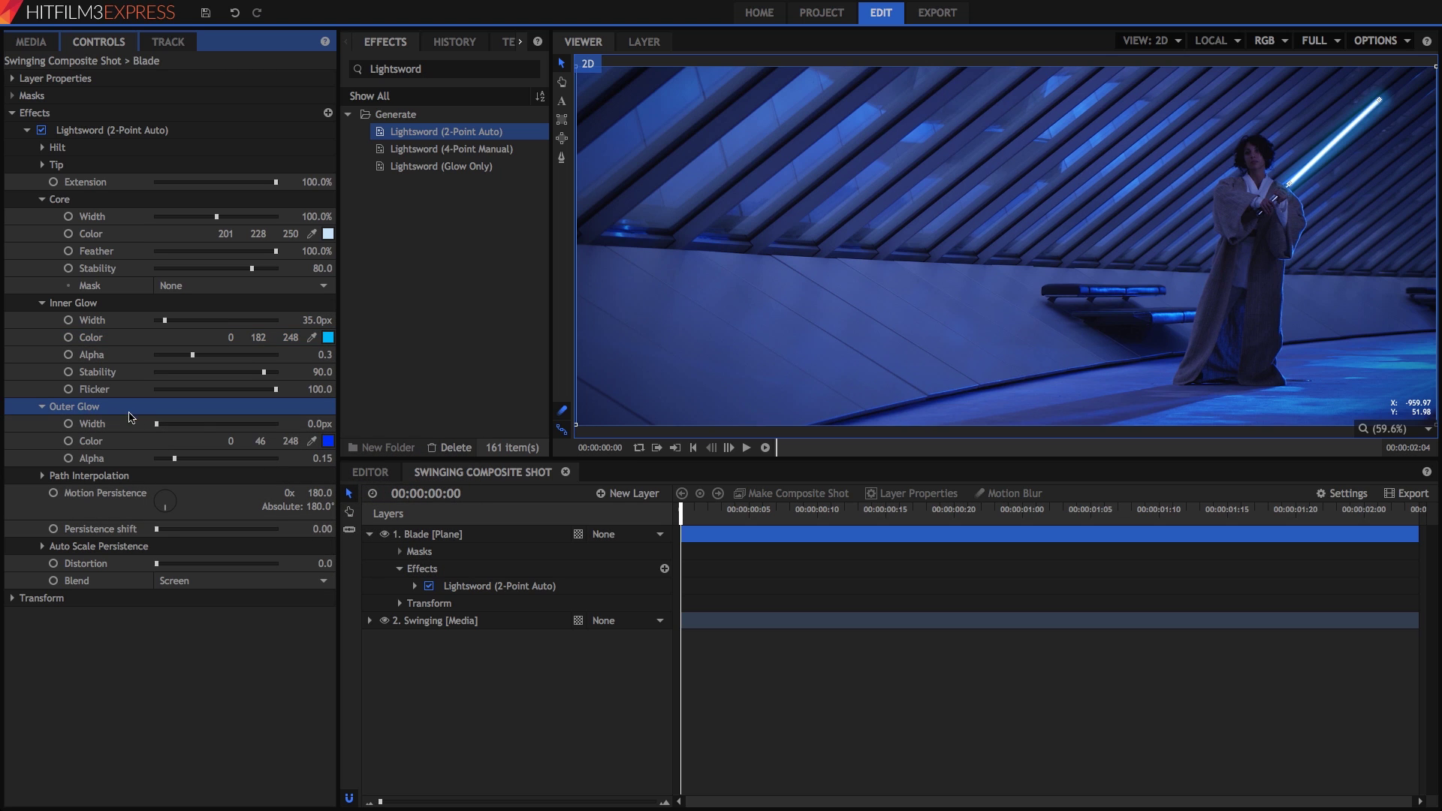
{"action": "left_click", "coordinate": [314, 423]}
{"action": "type", "text": "15"}
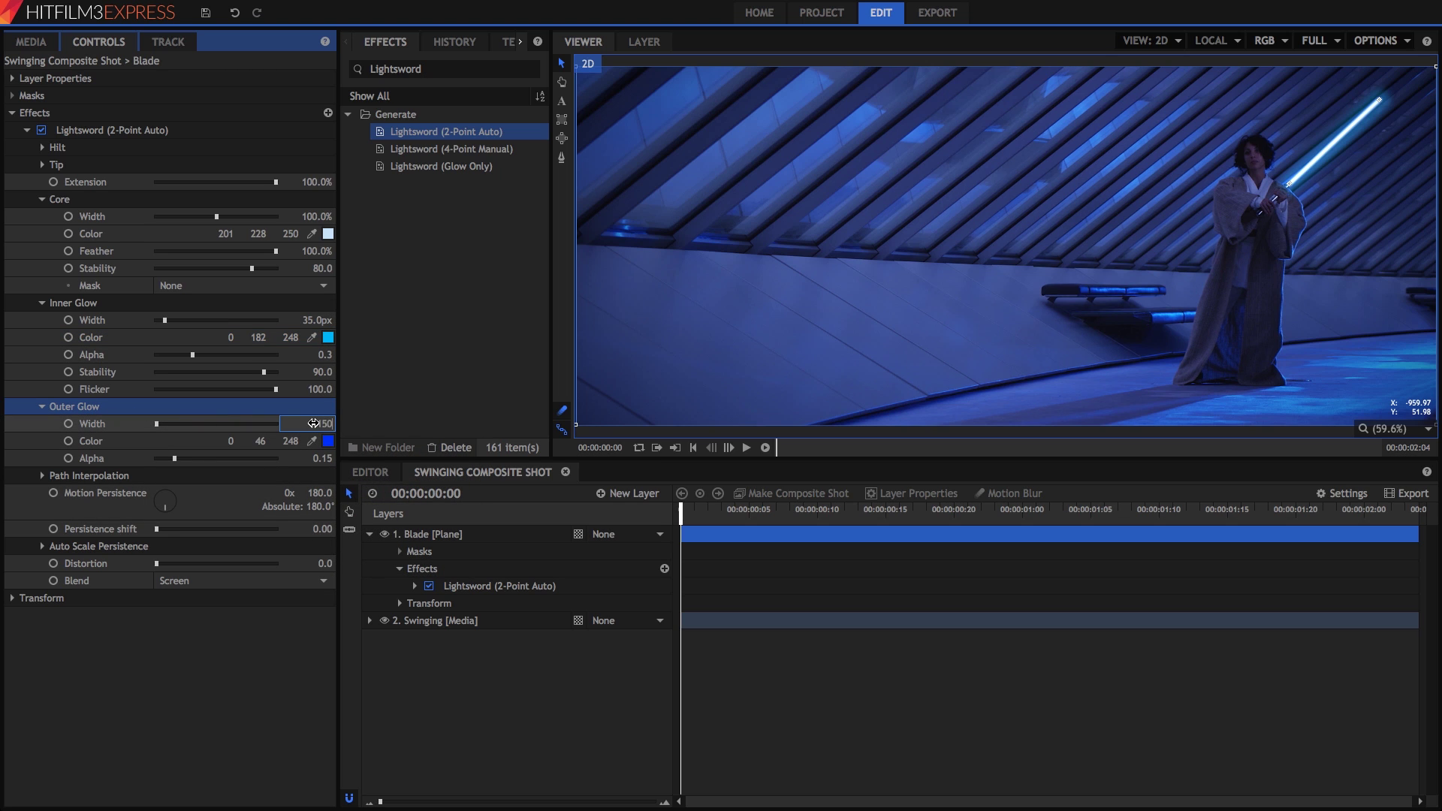
{"action": "type", "text": "0"}
{"action": "key", "text": "Return"}
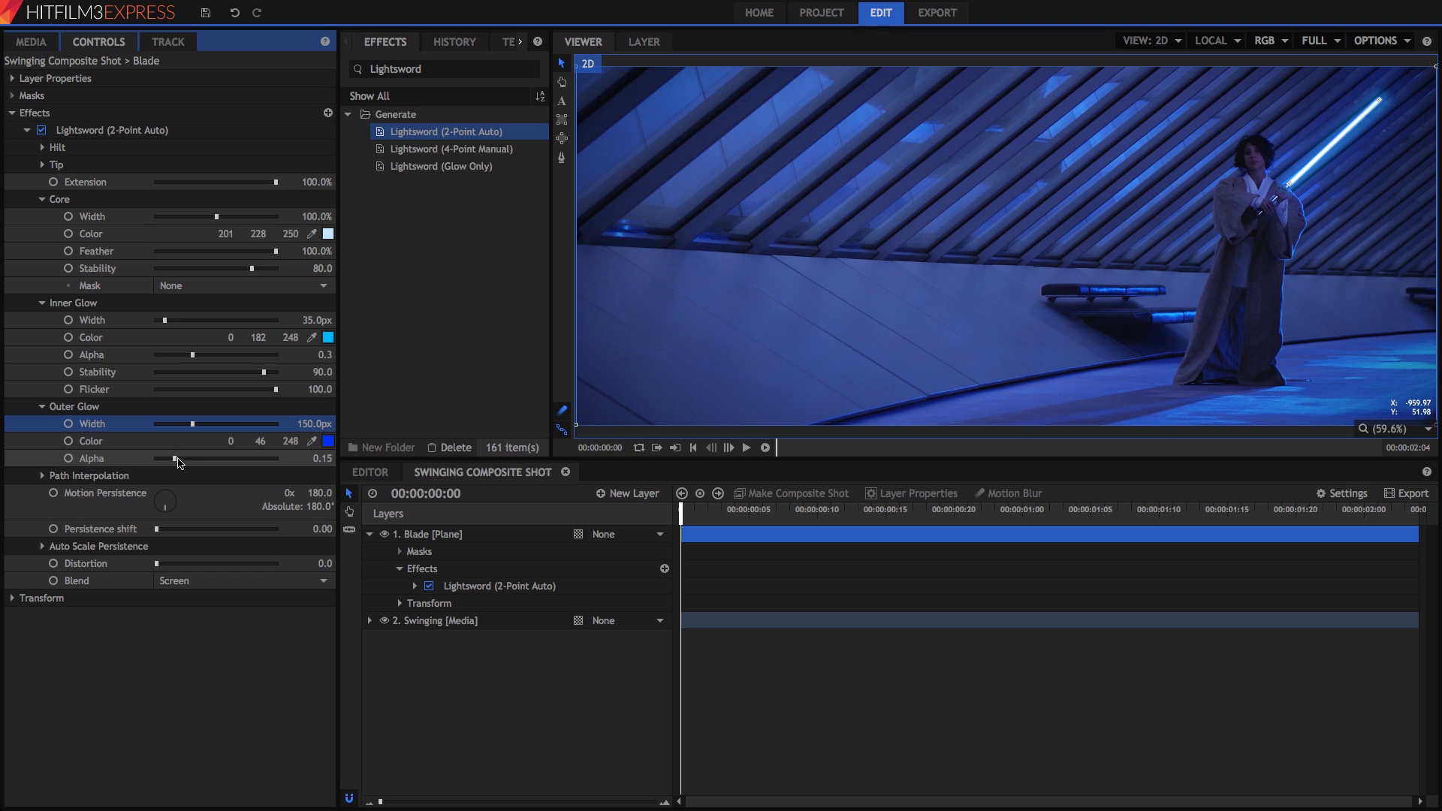
{"action": "left_click_drag", "start_coordinate": [176, 461], "coordinate": [226, 461]}
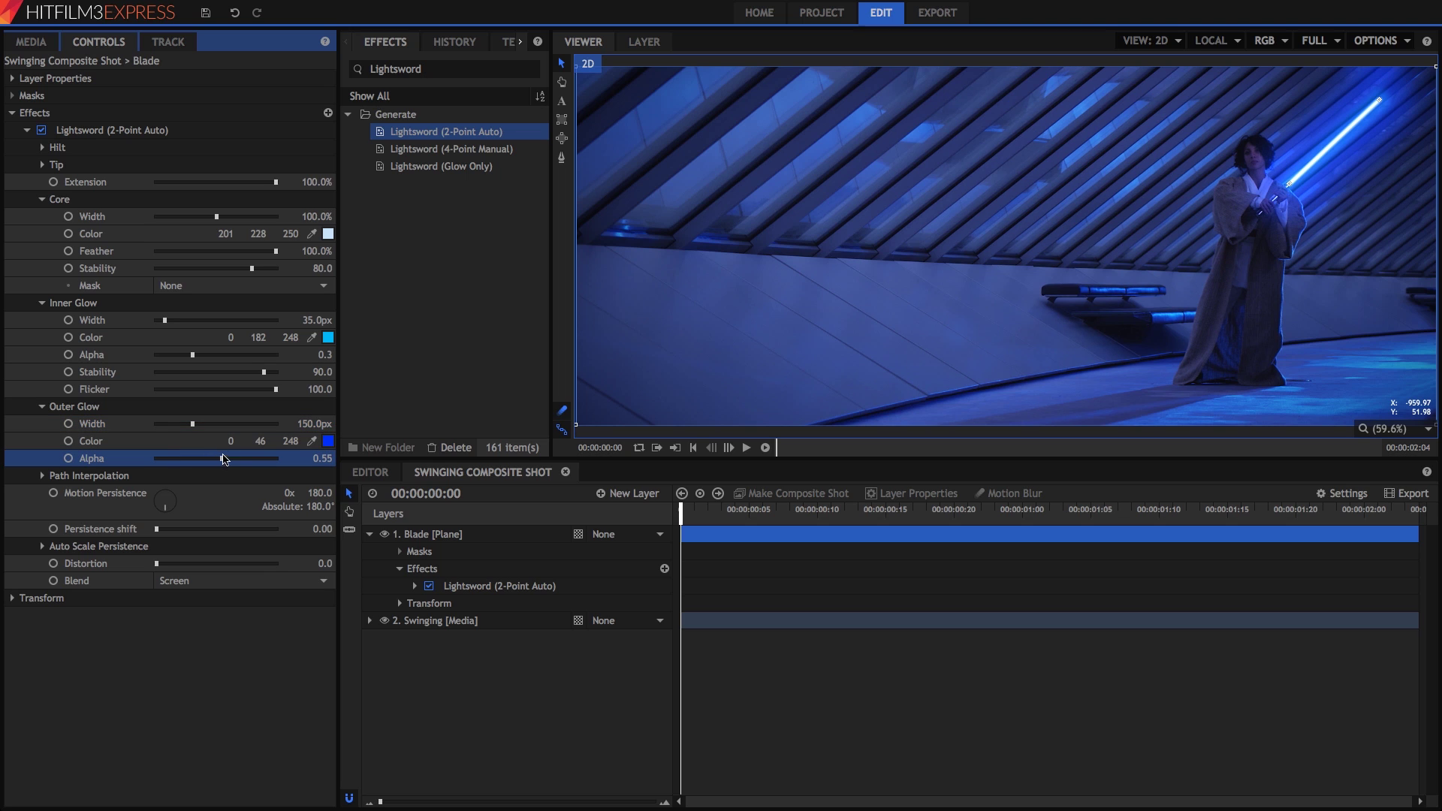
{"action": "left_click", "coordinate": [329, 441]}
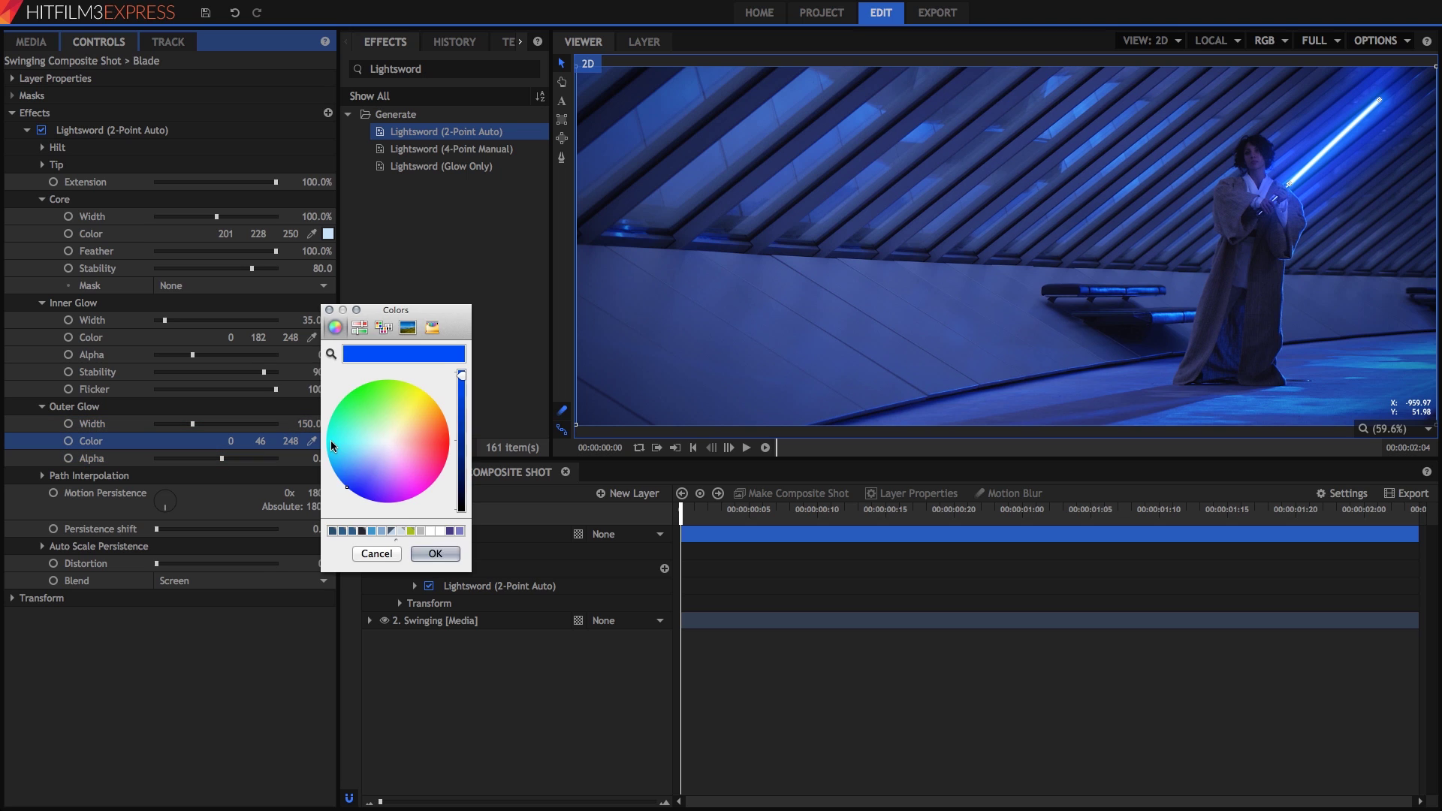
{"action": "left_click", "coordinate": [436, 556]}
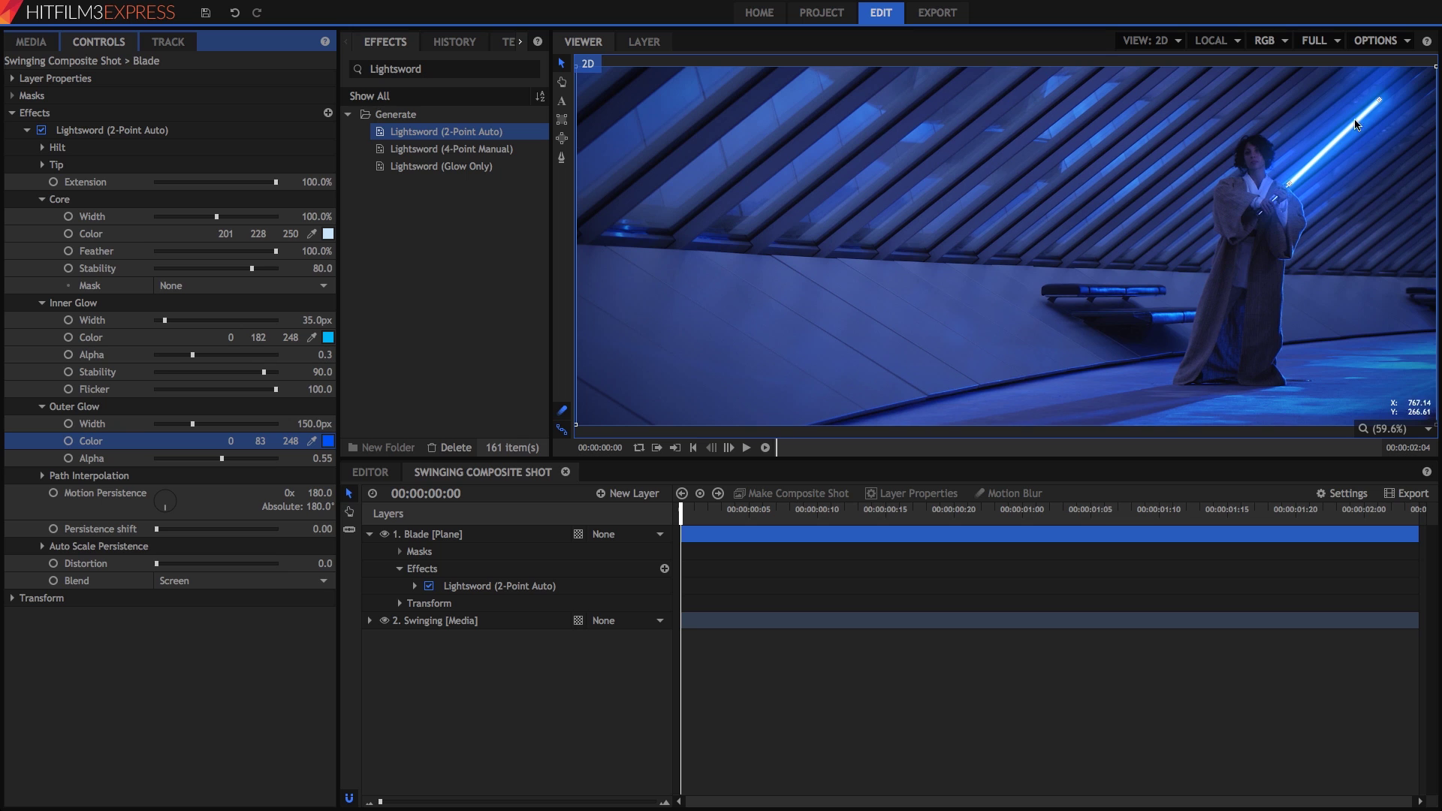
{"action": "mouse_move", "coordinate": [681, 513]}
{"action": "left_mouse_down"}
{"action": "mouse_move", "coordinate": [876, 512]}
{"action": "mouse_move", "coordinate": [670, 511]}
{"action": "left_mouse_up"}
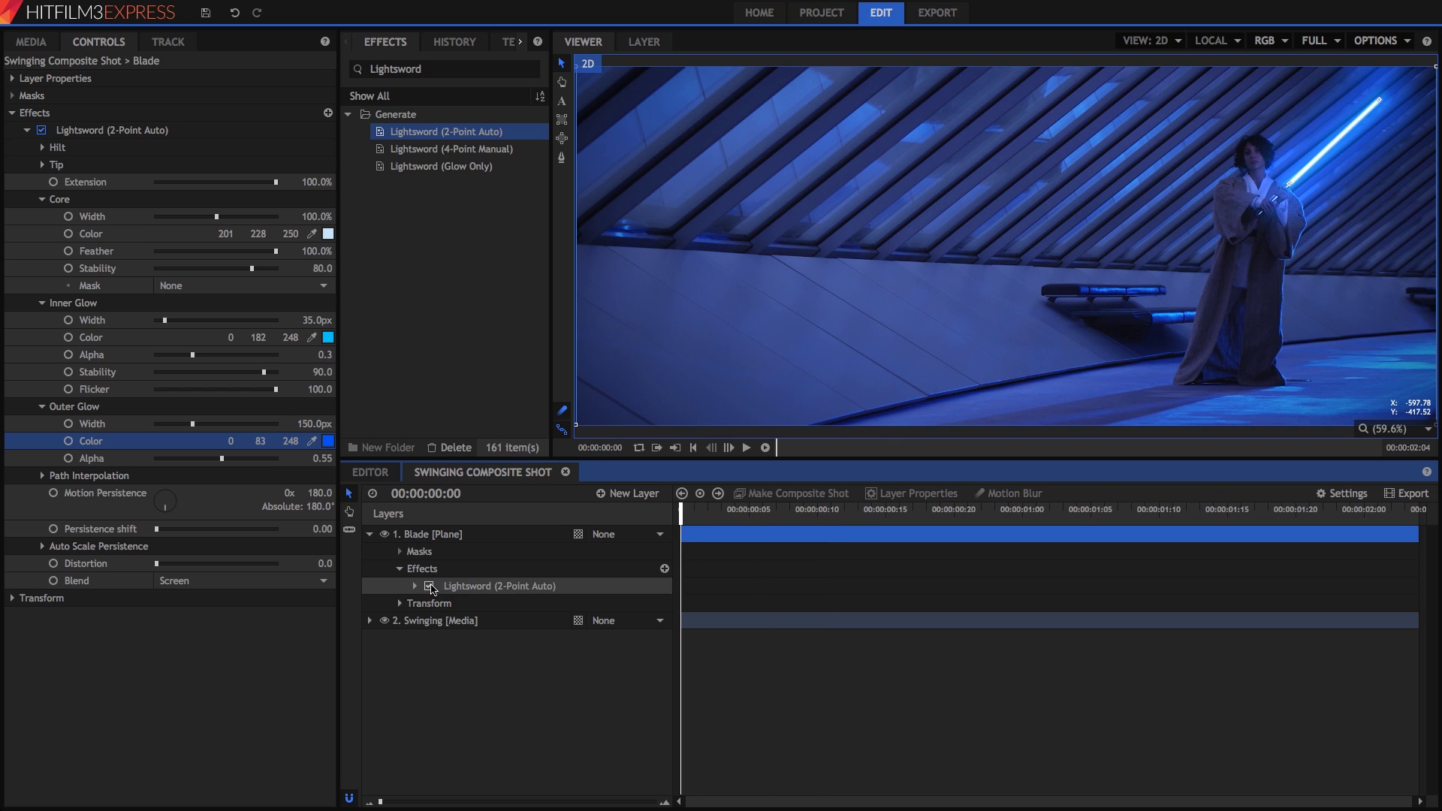
- Disable the Lightsword effect, zoom the viewer to 100% and pan to the actress
{"action": "left_click", "coordinate": [431, 586]}
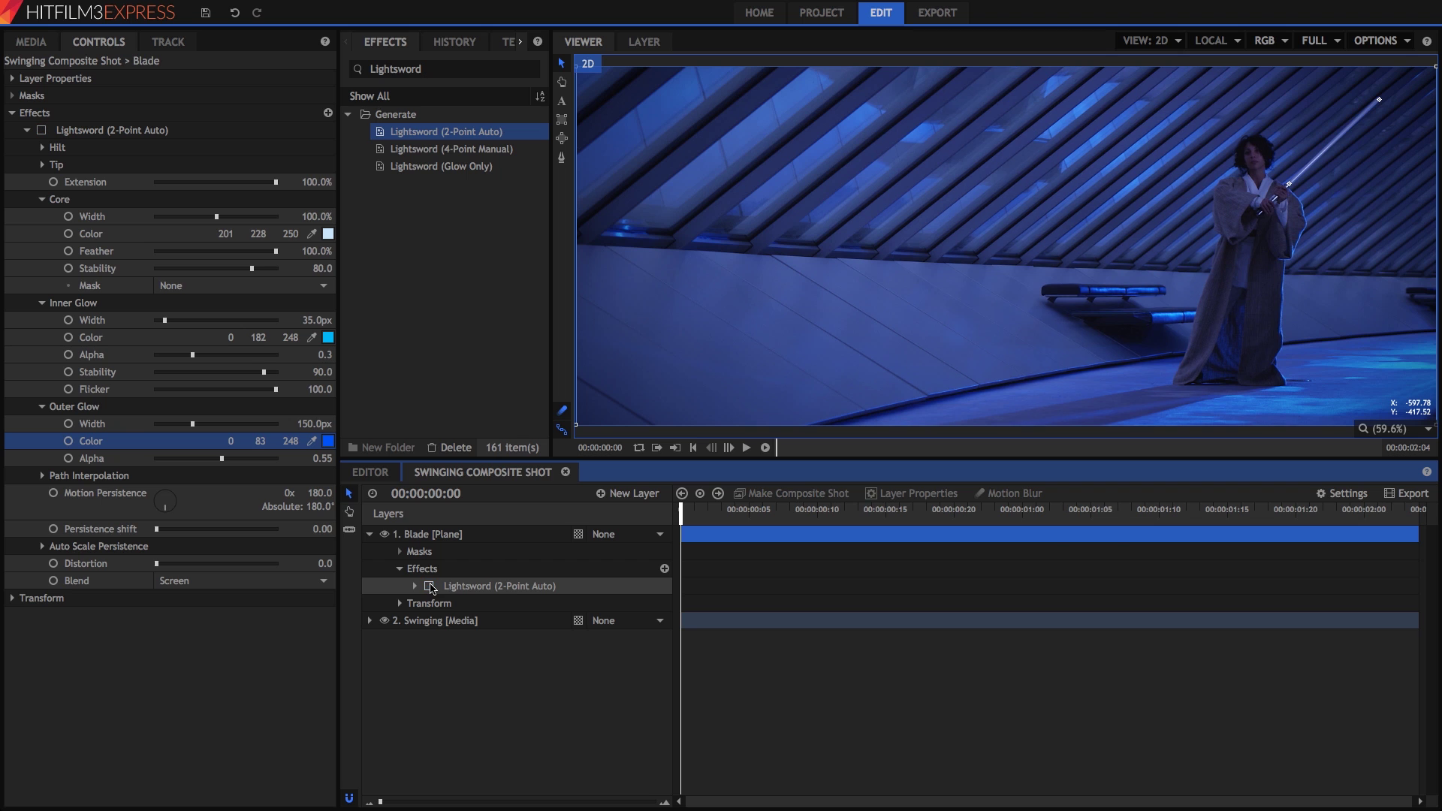
{"action": "left_click", "coordinate": [1427, 430]}
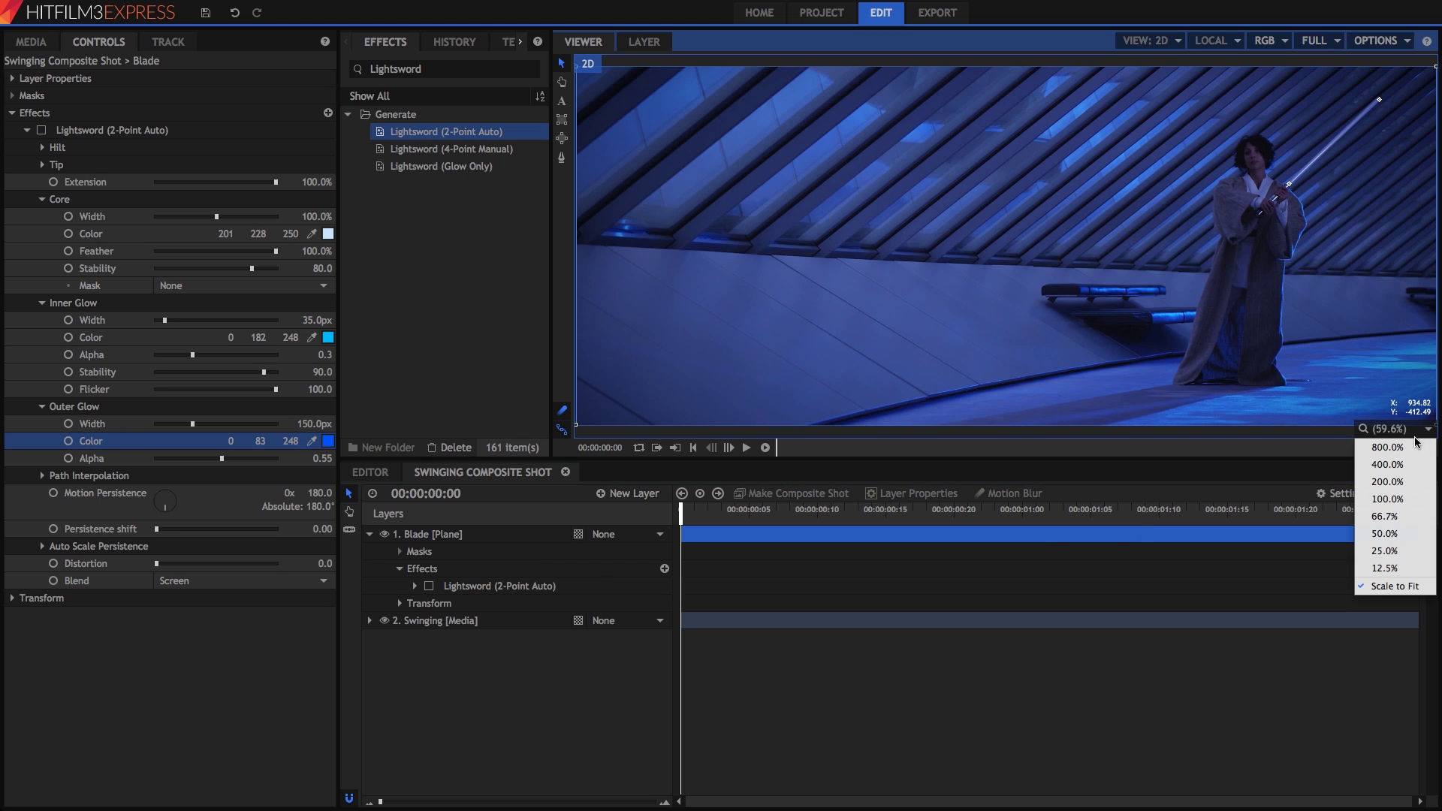
{"action": "left_click", "coordinate": [1387, 499]}
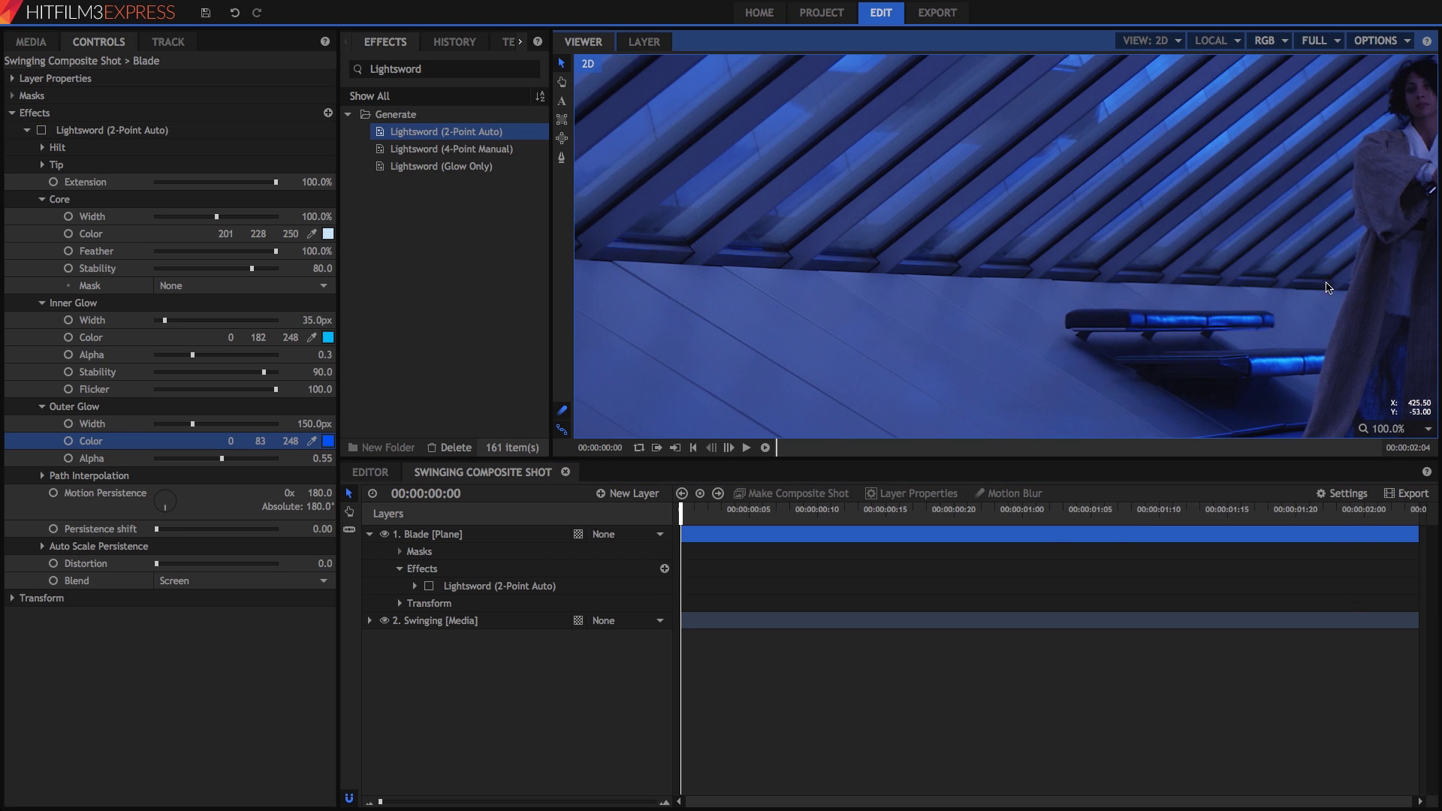
{"action": "key", "text": "h"}
{"action": "left_click_drag", "start_coordinate": [1342, 217], "coordinate": [983, 373]}
{"action": "key", "text": "v"}
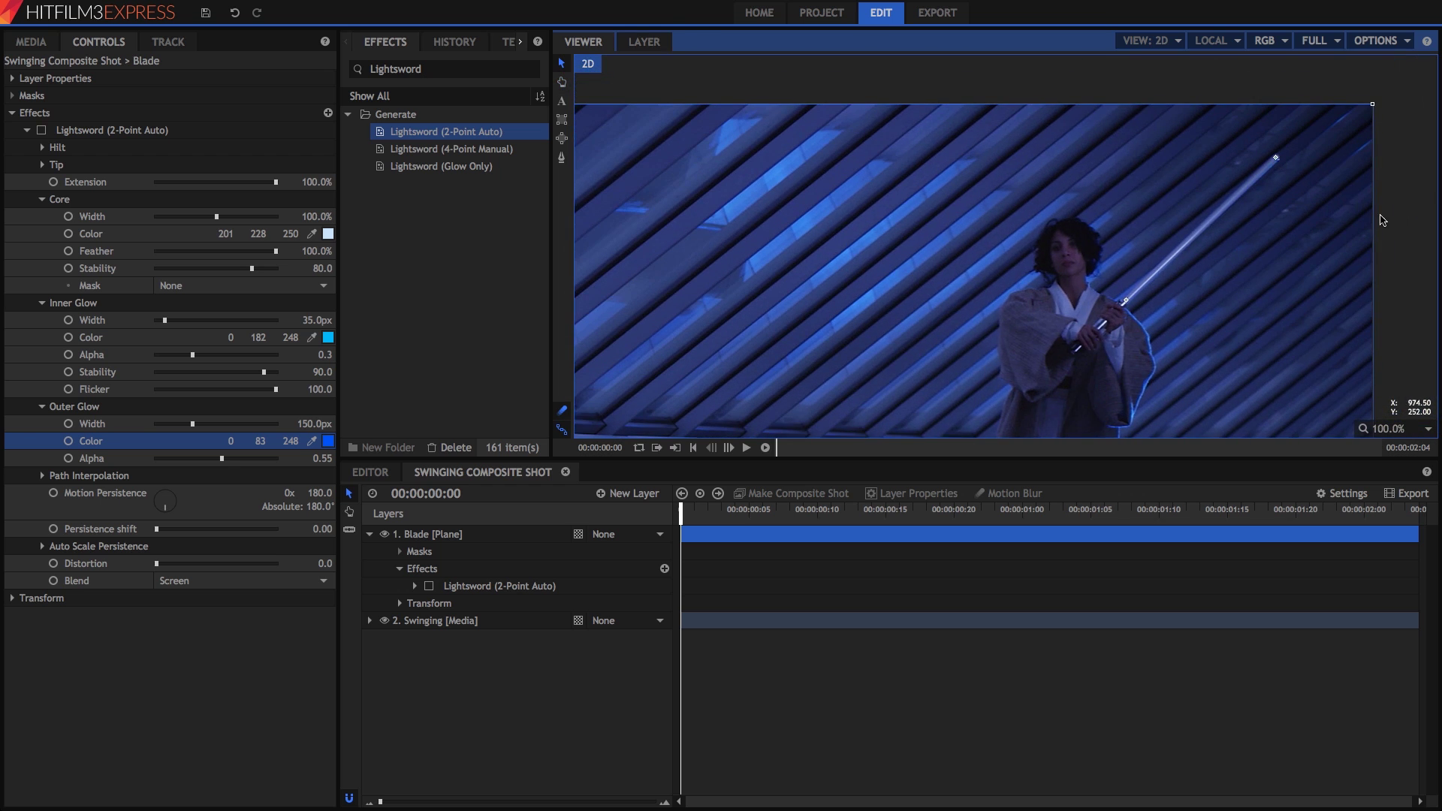
- Keyframe Hilt Position (632.9, 139.1) and Tip Position (831.5, 329.0) at frame 0 and show their timeline tracks
{"action": "left_click", "coordinate": [43, 148]}
{"action": "left_click", "coordinate": [68, 183]}
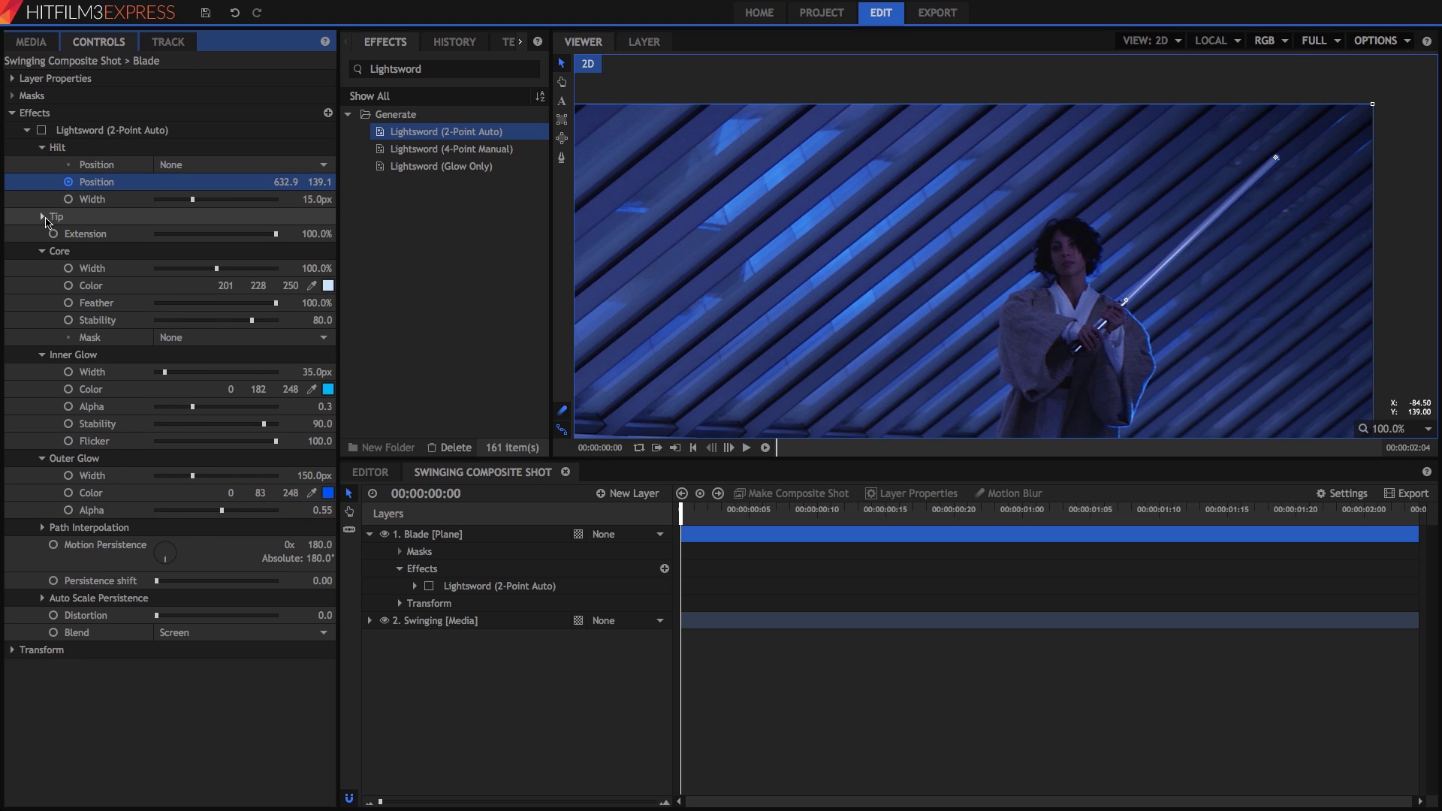
{"action": "left_click", "coordinate": [42, 217]}
{"action": "left_click", "coordinate": [72, 254]}
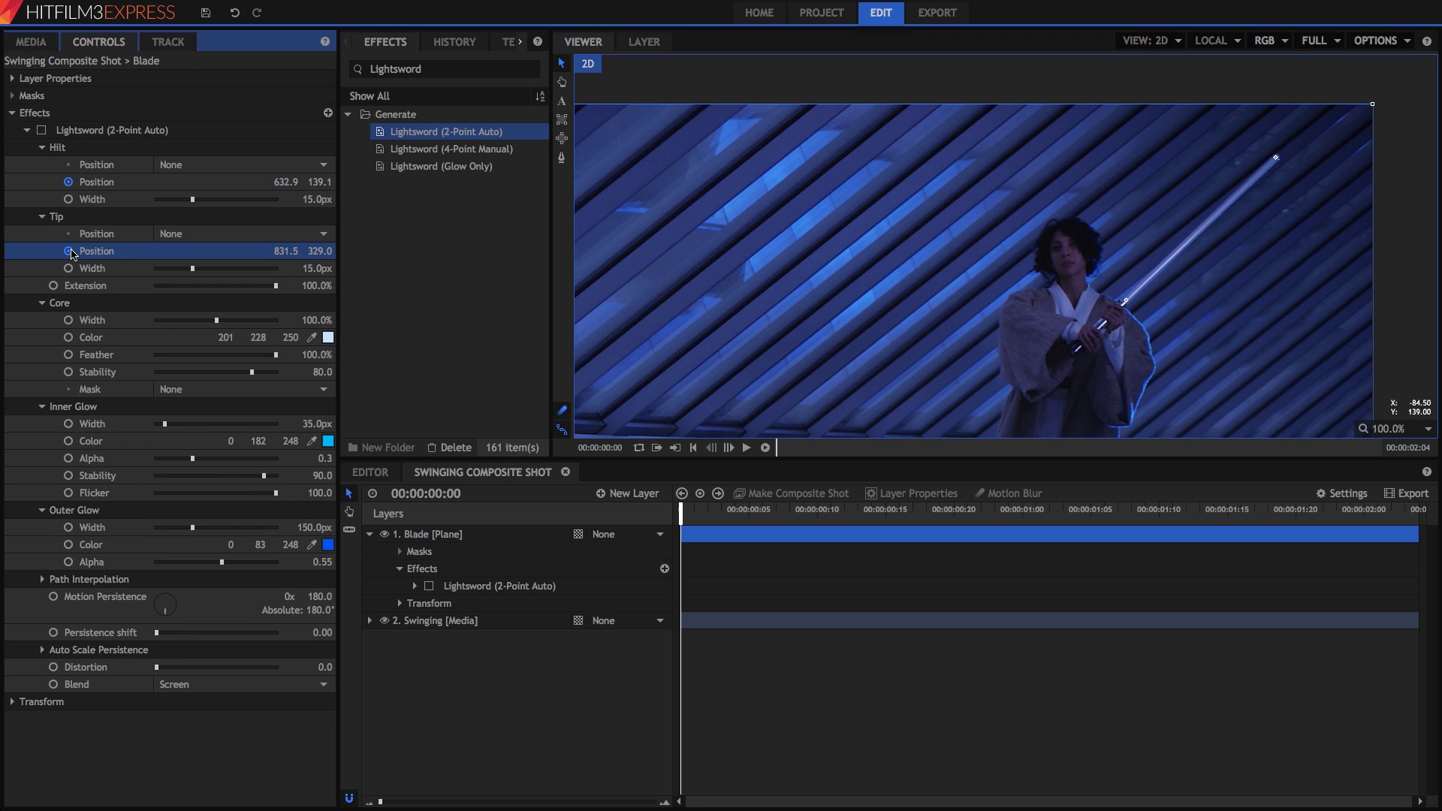
{"action": "left_click", "coordinate": [414, 586]}
{"action": "left_click", "coordinate": [429, 603]}
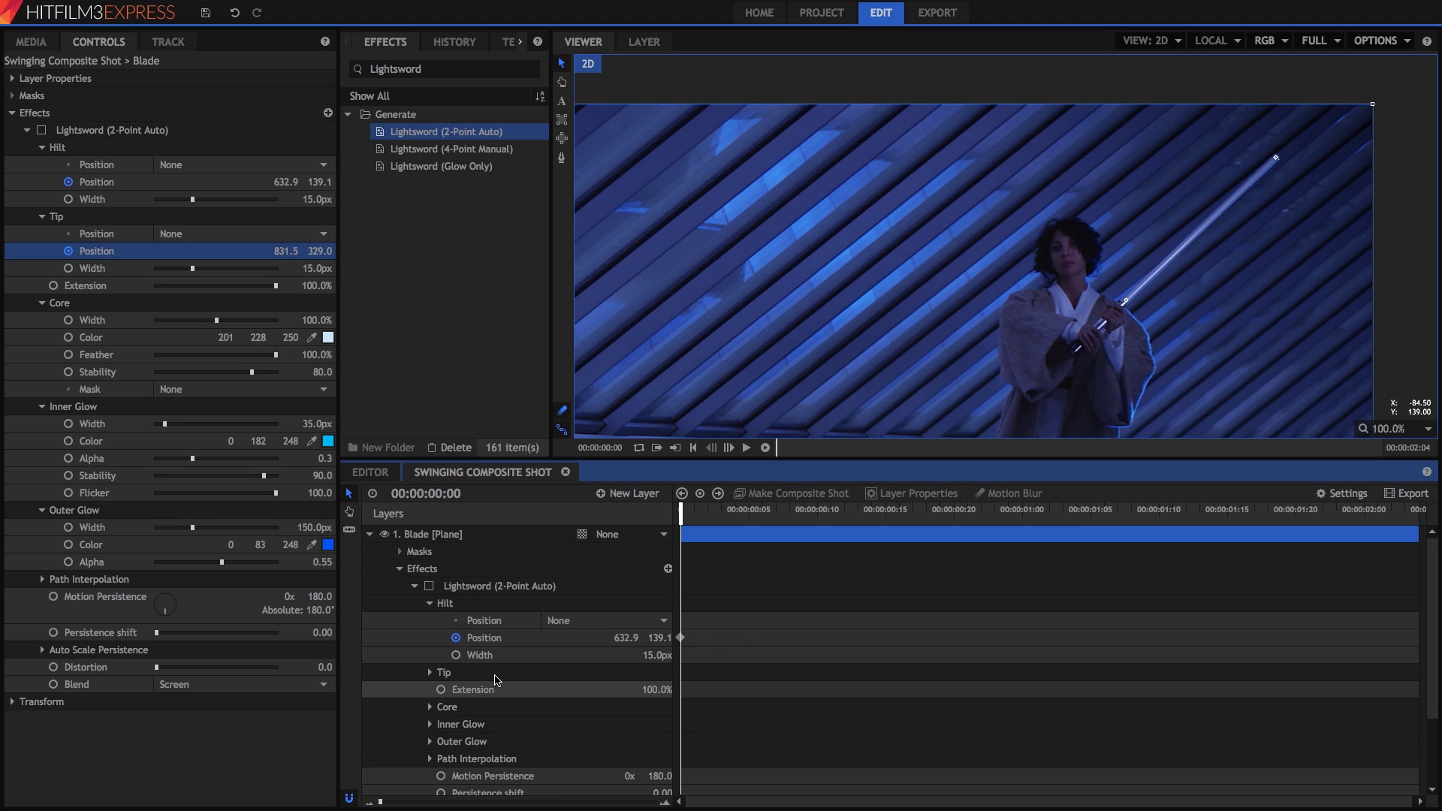
{"action": "left_click", "coordinate": [429, 672]}
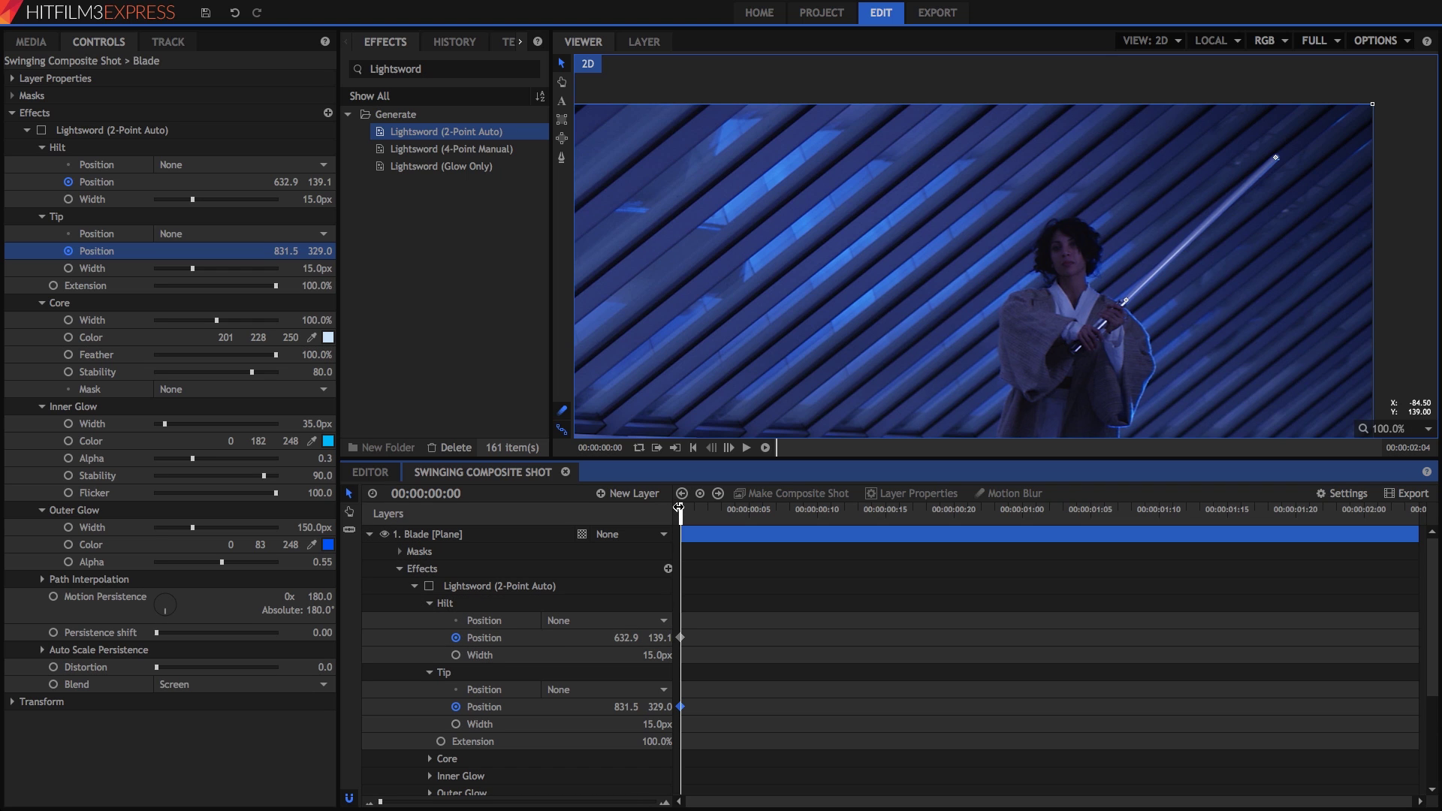
{"action": "key", "text": "Right"}
{"action": "key", "text": "Right"}
{"action": "key", "text": "Right"}
{"action": "key", "text": "Right"}
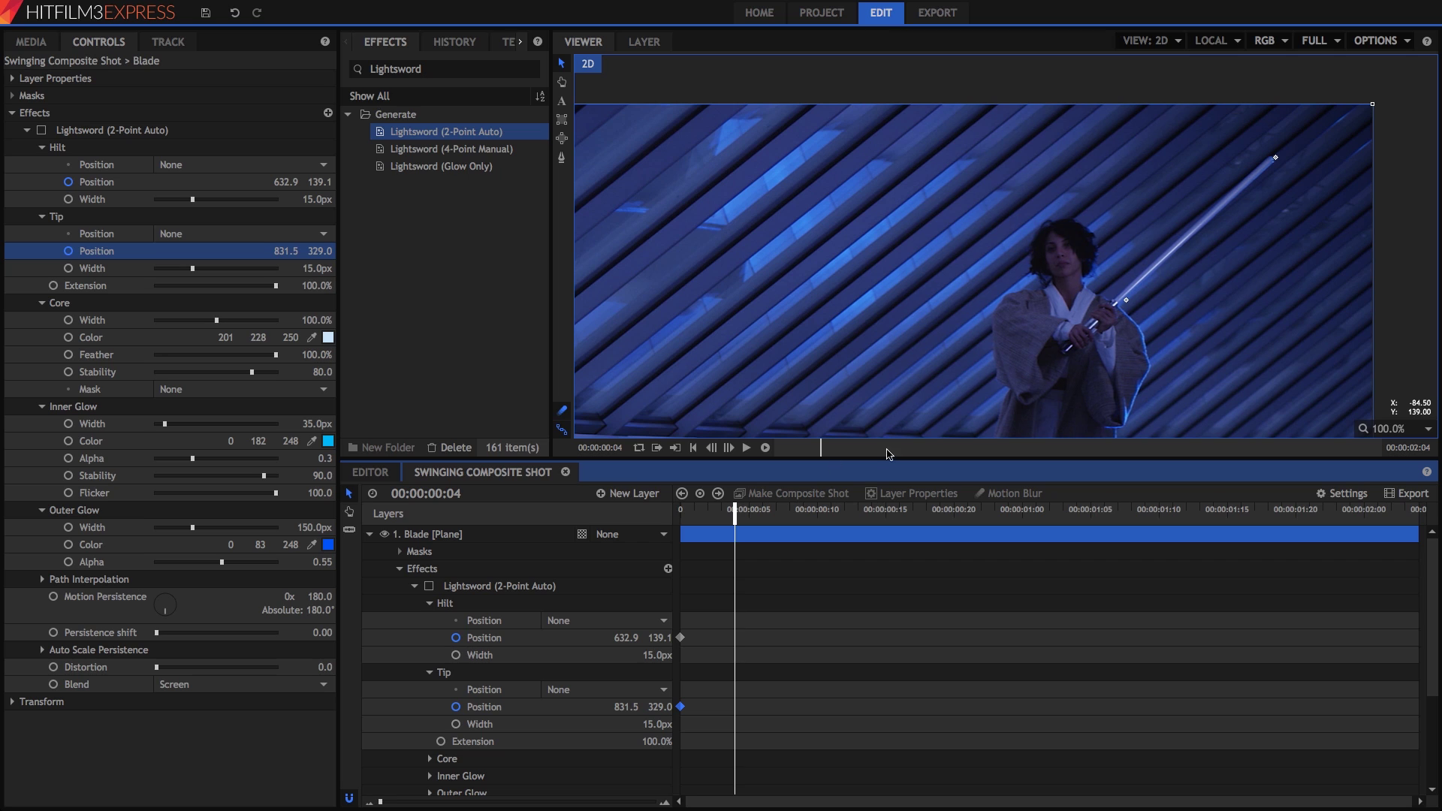
- Move the hilt and tip onto the prop at frame 4, creating Position keyframes
{"action": "left_click_drag", "start_coordinate": [1128, 304], "coordinate": [1123, 304]}
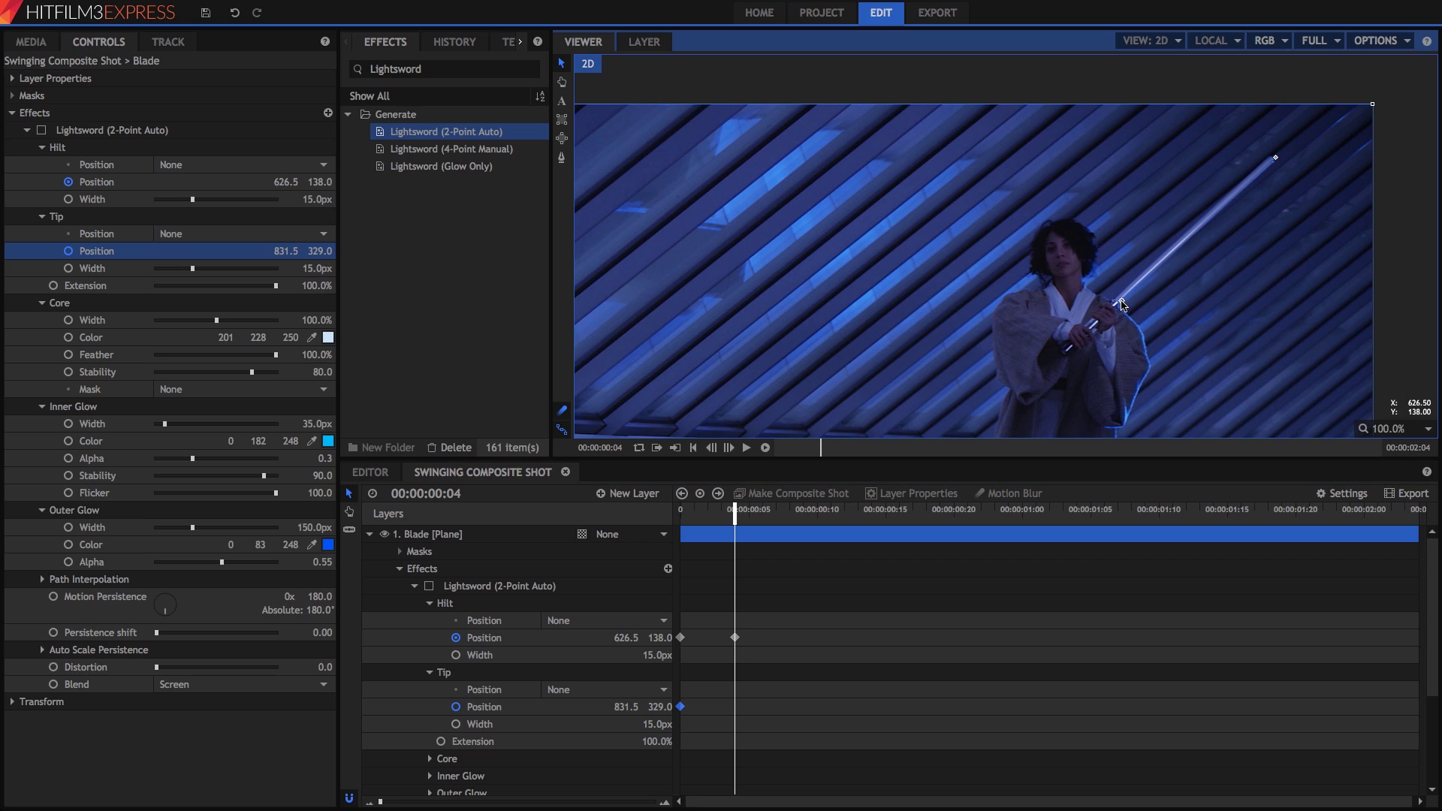
{"action": "left_click", "coordinate": [1119, 303]}
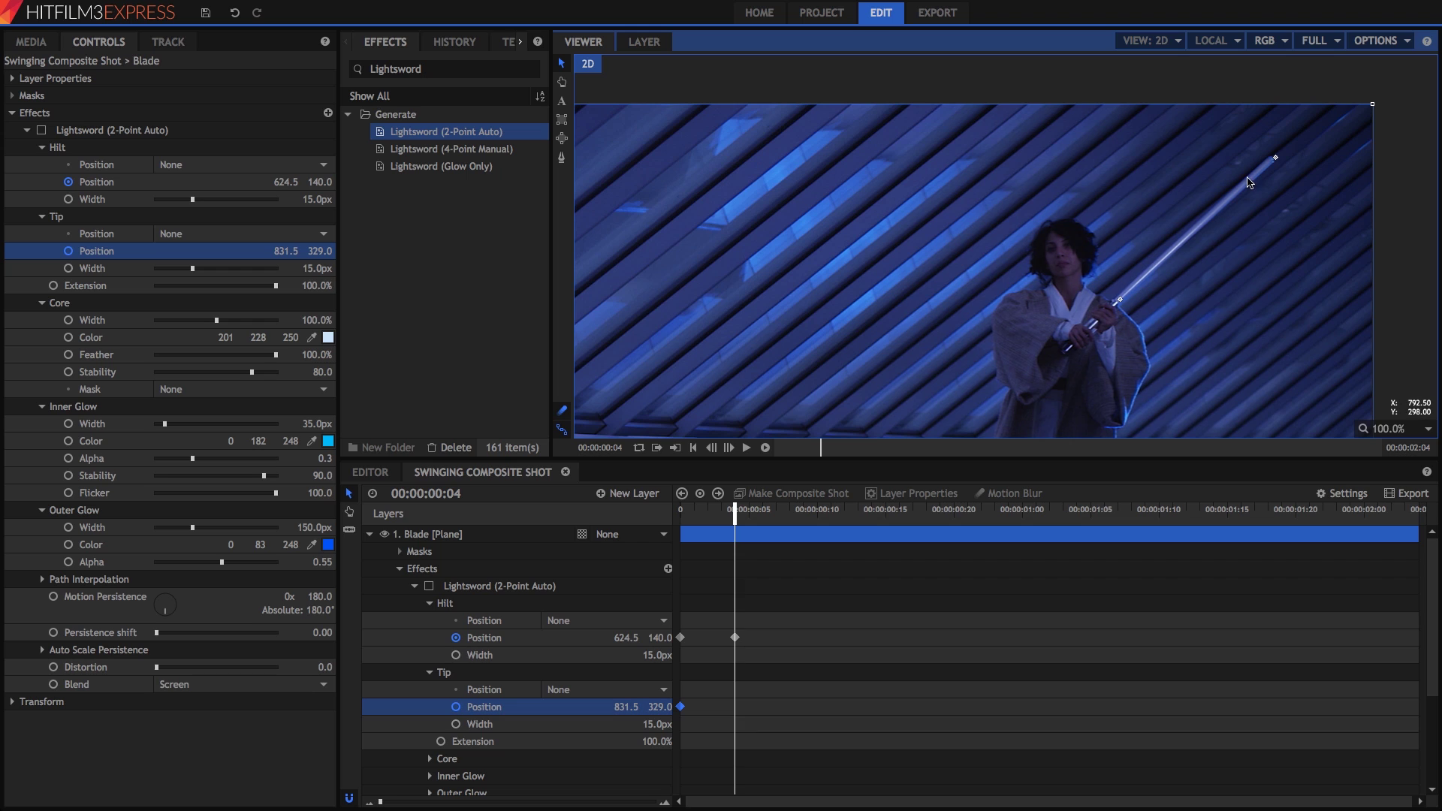
{"action": "left_click_drag", "start_coordinate": [1276, 158], "coordinate": [1269, 161]}
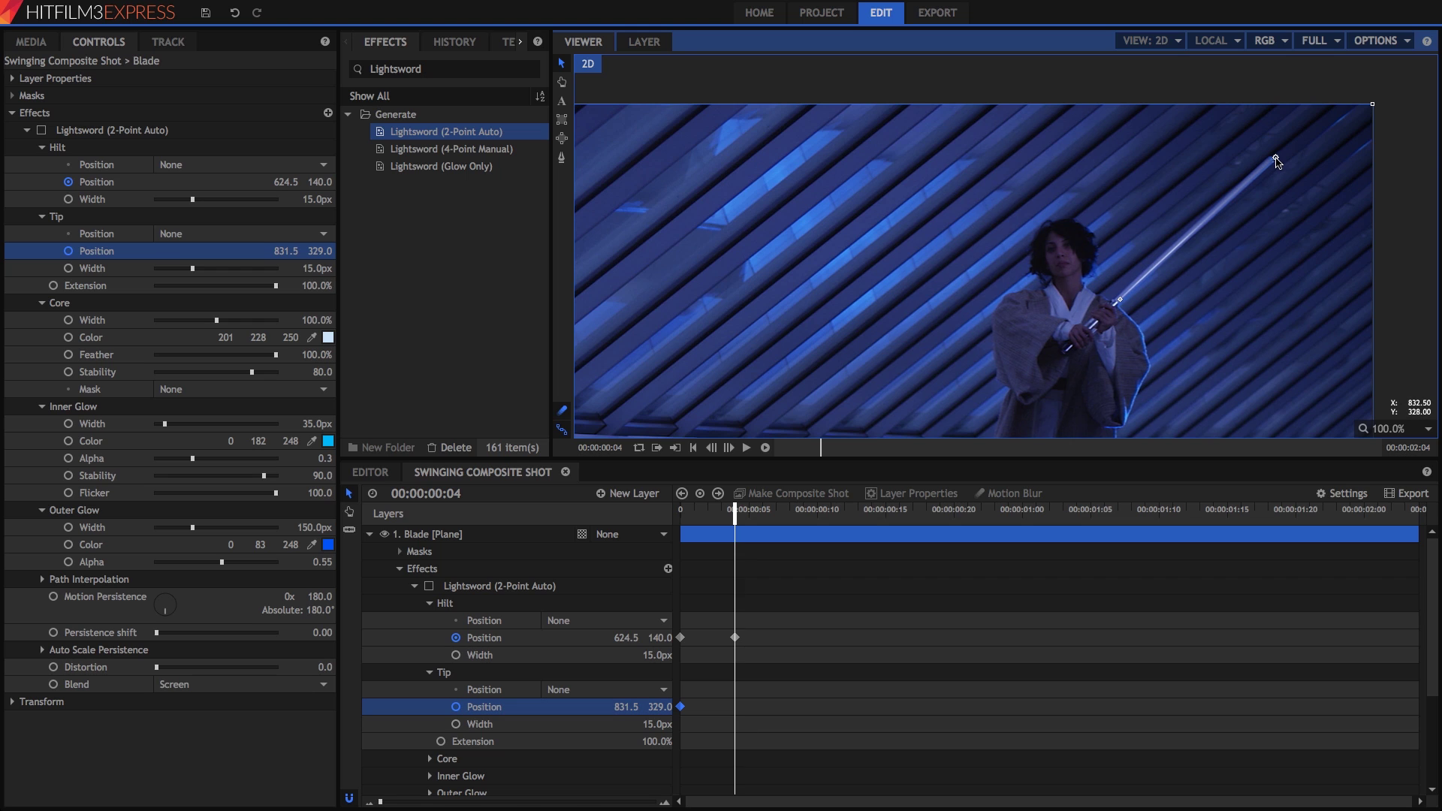
{"action": "left_click", "coordinate": [736, 639]}
{"action": "left_click", "coordinate": [735, 707]}
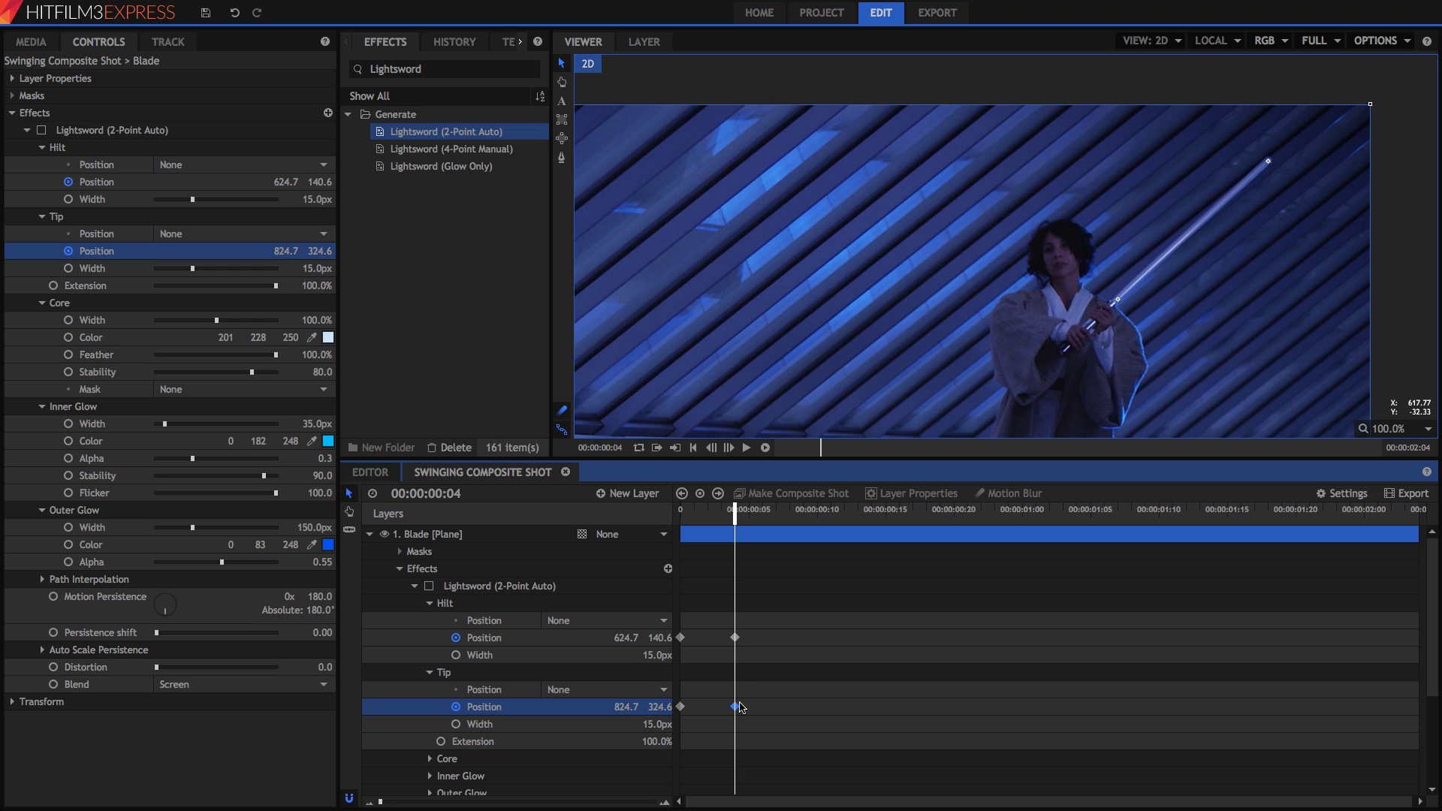
- Correct the blade tip position at frame 2, then return to frame 4
{"action": "mouse_move", "coordinate": [735, 511]}
{"action": "left_mouse_down"}
{"action": "mouse_move", "coordinate": [682, 502]}
{"action": "mouse_move", "coordinate": [708, 503]}
{"action": "left_mouse_up"}
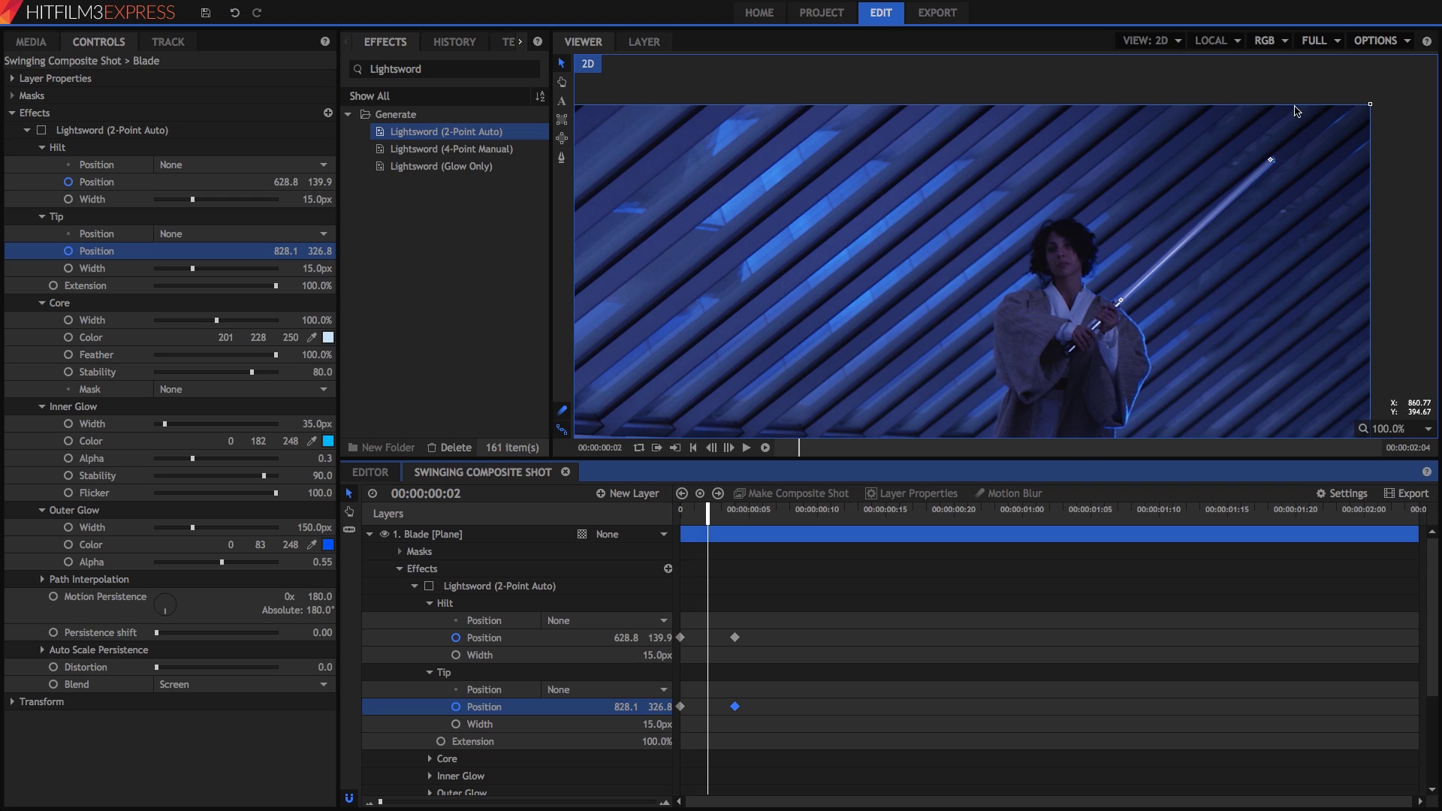
{"action": "left_click", "coordinate": [1272, 164]}
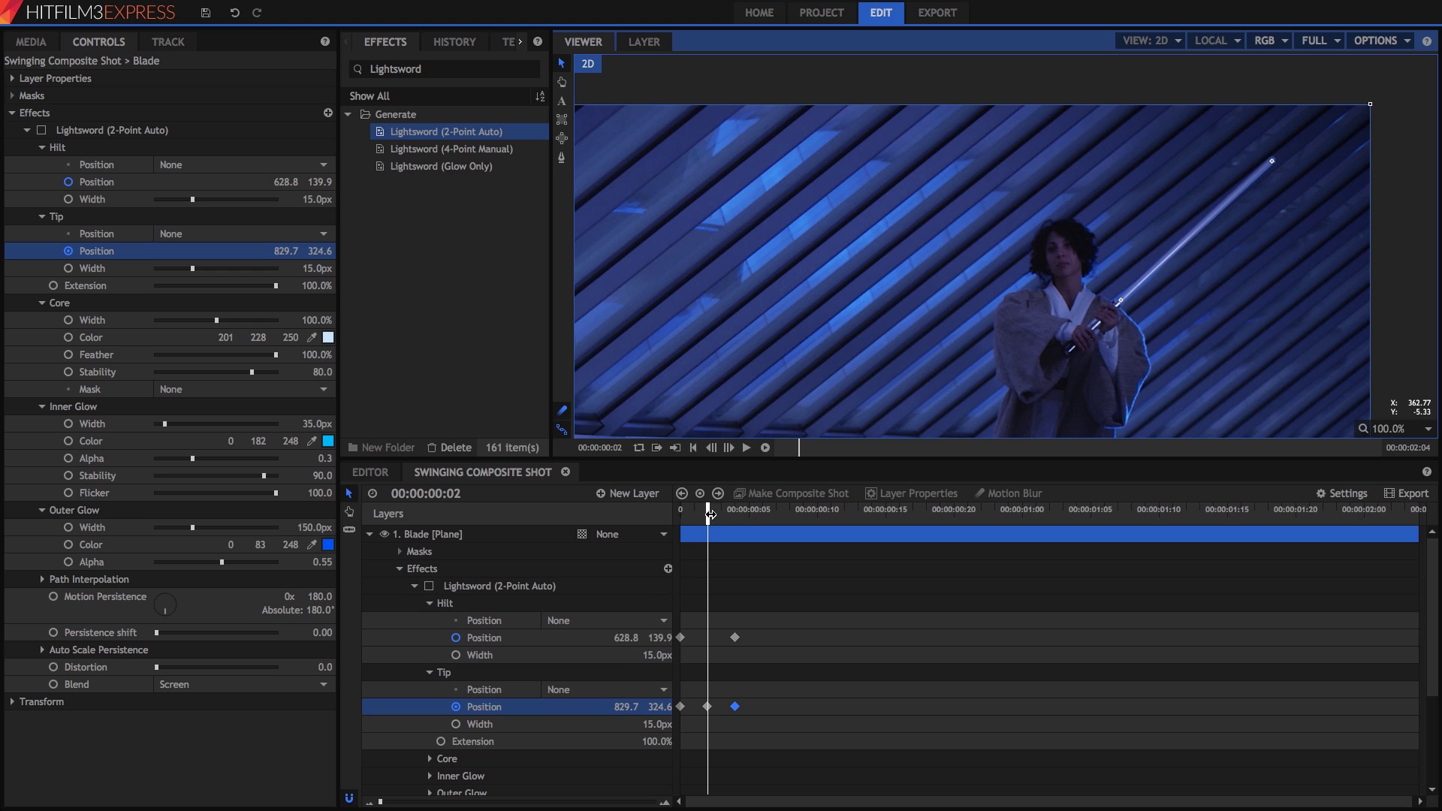
{"action": "left_click_drag", "start_coordinate": [709, 514], "coordinate": [737, 513]}
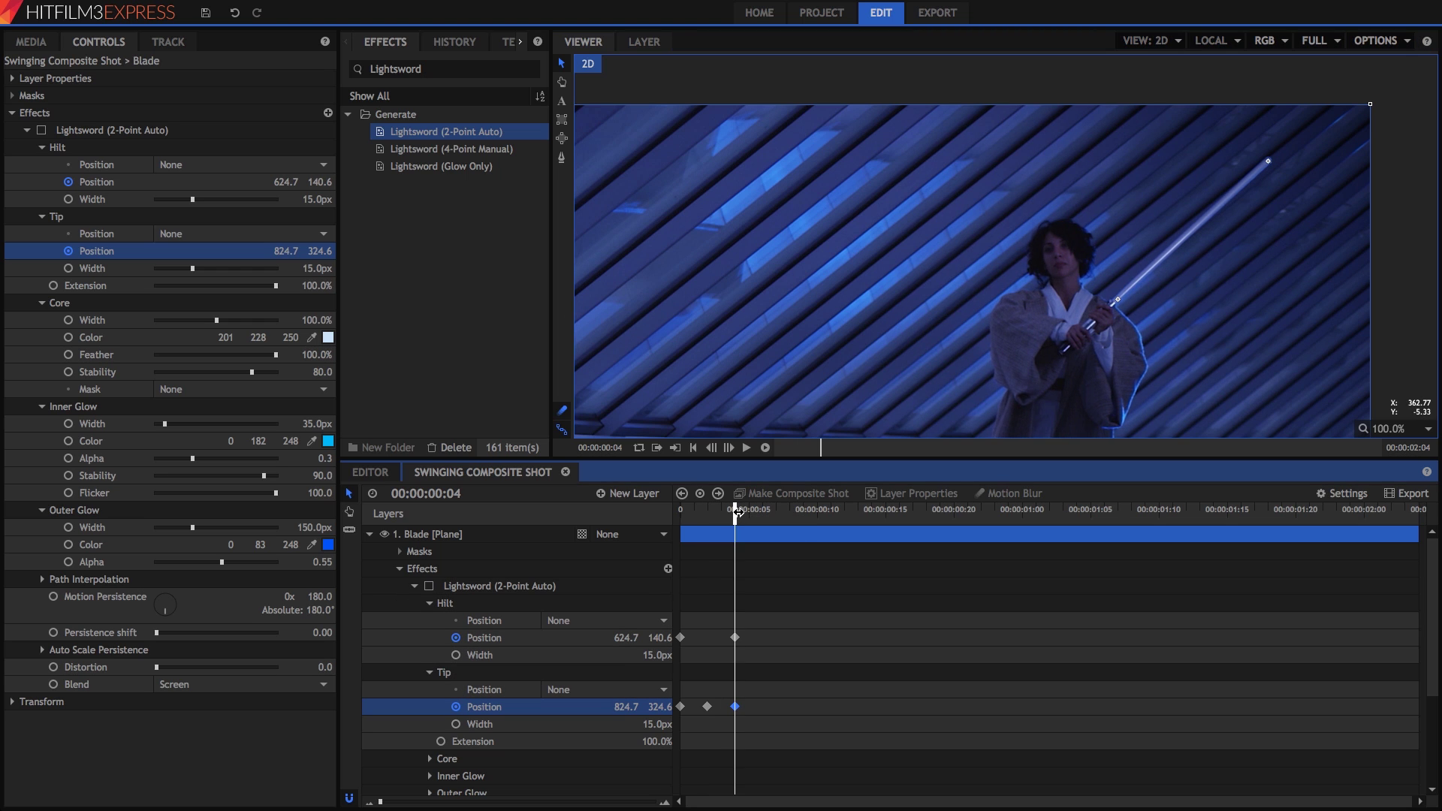
- Keyframe the hilt and tip onto the prop across frames 6 to 12
{"action": "key", "text": "Right"}
{"action": "key", "text": "Right"}
{"action": "key", "text": "Right"}
{"action": "key", "text": "Right"}
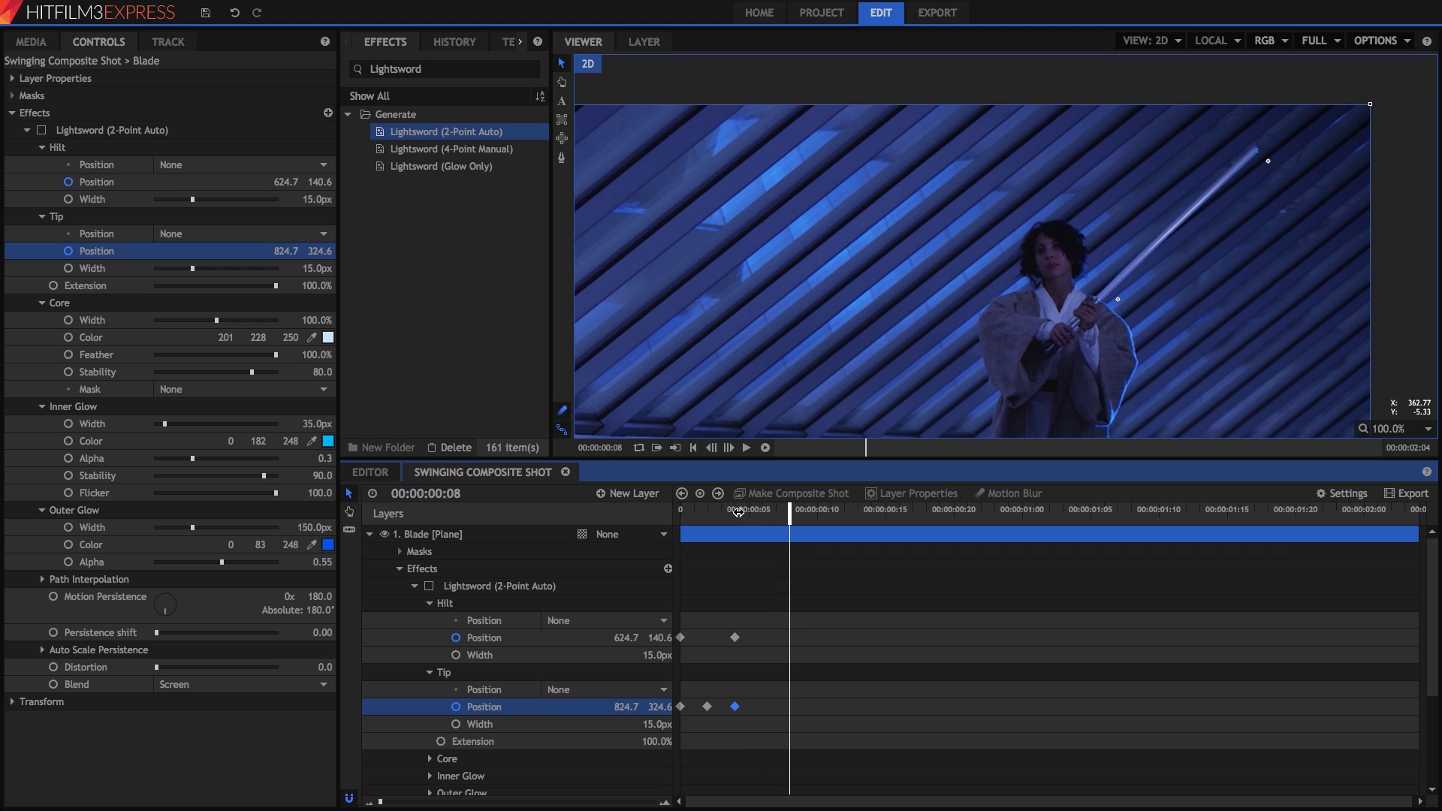
{"action": "left_click_drag", "start_coordinate": [1268, 160], "coordinate": [1257, 157]}
{"action": "left_click_drag", "start_coordinate": [1104, 302], "coordinate": [1103, 304]}
{"action": "left_click", "coordinate": [763, 513]}
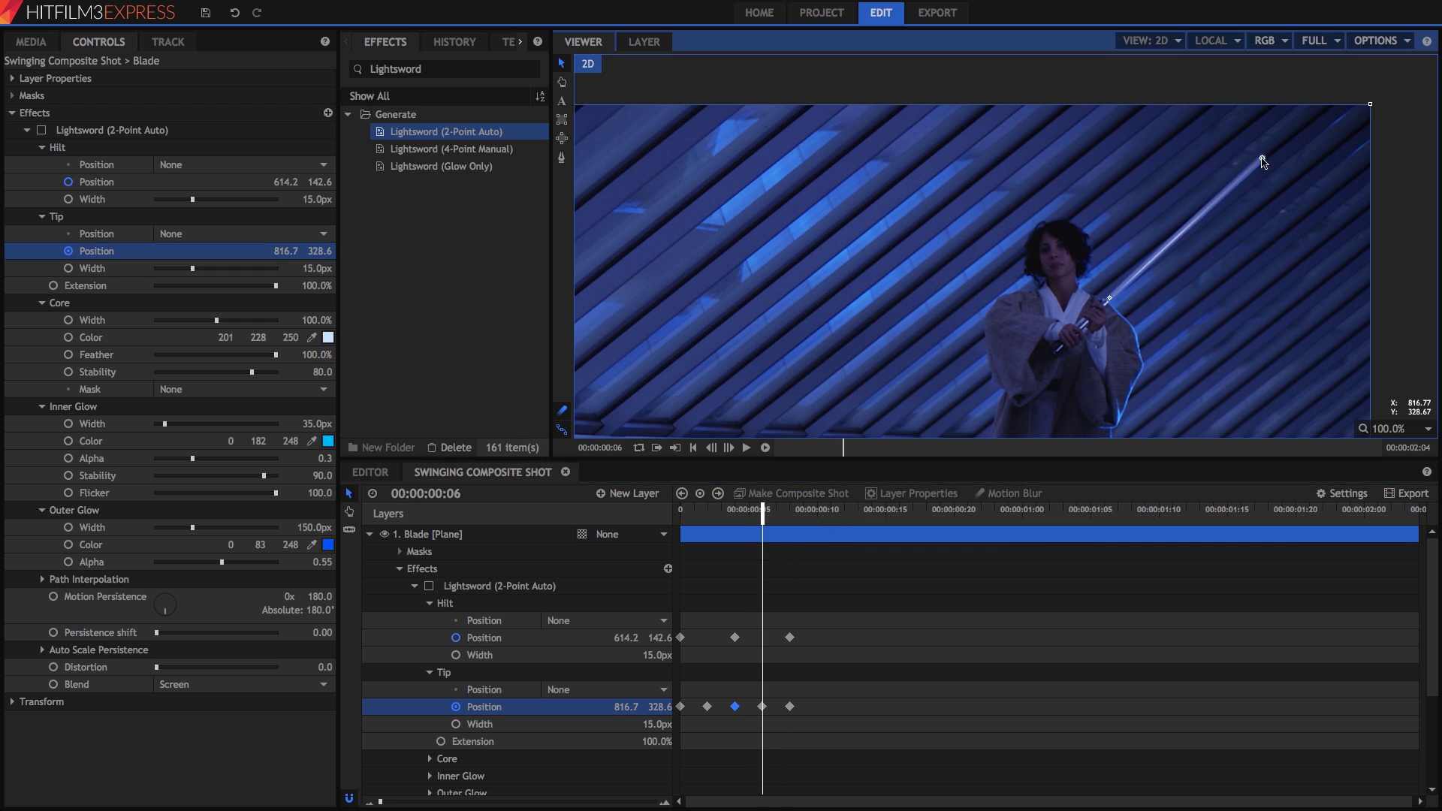
{"action": "left_click_drag", "start_coordinate": [1264, 162], "coordinate": [1263, 161]}
{"action": "left_click_drag", "start_coordinate": [763, 514], "coordinate": [786, 515]}
{"action": "key", "text": "Right"}
{"action": "key", "text": "Right"}
{"action": "key", "text": "Right"}
{"action": "key", "text": "Right"}
{"action": "left_click_drag", "start_coordinate": [1264, 162], "coordinate": [1232, 122]}
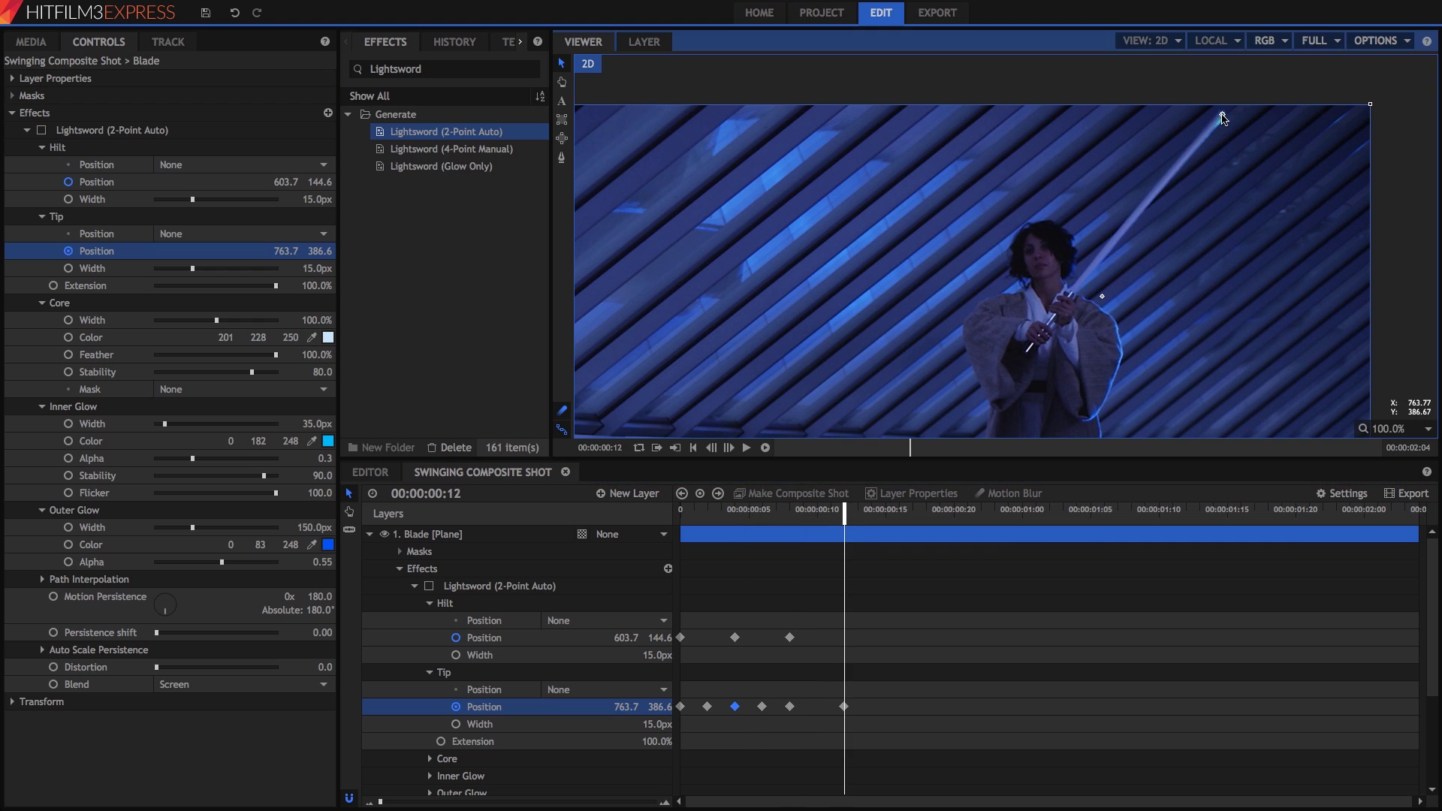
{"action": "left_click_drag", "start_coordinate": [1104, 301], "coordinate": [1077, 294]}
{"action": "key", "text": "Left"}
{"action": "key", "text": "Left"}
{"action": "left_click_drag", "start_coordinate": [1250, 129], "coordinate": [1236, 129]}
- Align the hilt and tip with the prop across frames 11 to 17
{"action": "left_click", "coordinate": [831, 513]}
{"action": "left_click_drag", "start_coordinate": [824, 518], "coordinate": [900, 513]}
{"action": "left_click_drag", "start_coordinate": [1232, 122], "coordinate": [1130, 94]}
{"action": "left_click_drag", "start_coordinate": [1077, 294], "coordinate": [1032, 290]}
{"action": "key", "text": "Left"}
{"action": "key", "text": "Left"}
{"action": "left_click_drag", "start_coordinate": [1157, 111], "coordinate": [1199, 109]}
{"action": "key", "text": "Left"}
{"action": "key", "text": "Right"}
{"action": "key", "text": "Right"}
{"action": "key", "text": "Right"}
{"action": "key", "text": "Right"}
{"action": "key", "text": "Right"}
{"action": "key", "text": "Right"}
{"action": "key", "text": "Right"}
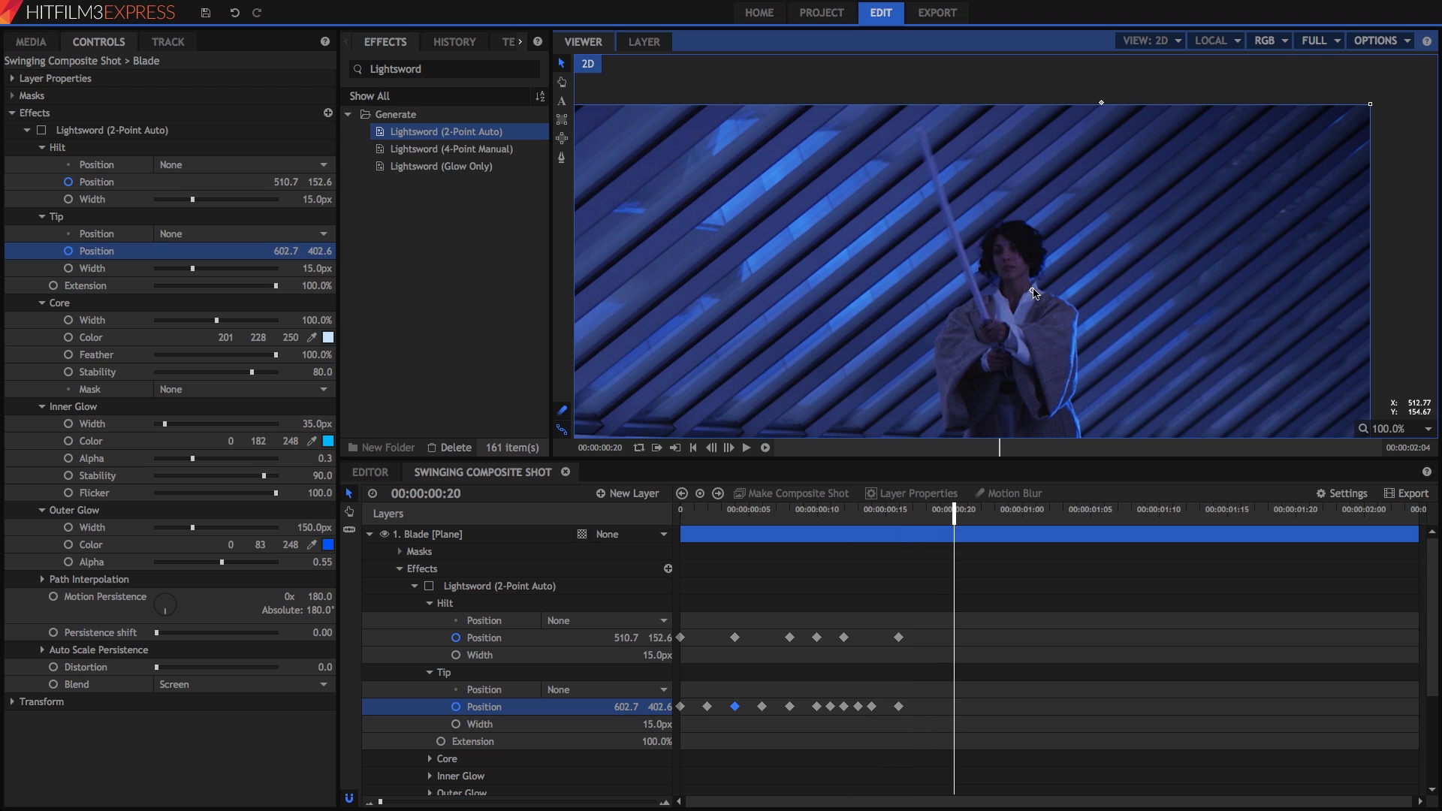
- Keyframe the hilt and tip onto the prop for frames 18 to 20
{"action": "left_click_drag", "start_coordinate": [1032, 290], "coordinate": [986, 318]}
{"action": "left_click_drag", "start_coordinate": [1089, 104], "coordinate": [929, 129]}
{"action": "key", "text": "Left"}
{"action": "key", "text": "Left"}
{"action": "left_click_drag", "start_coordinate": [990, 167], "coordinate": [1020, 106]}
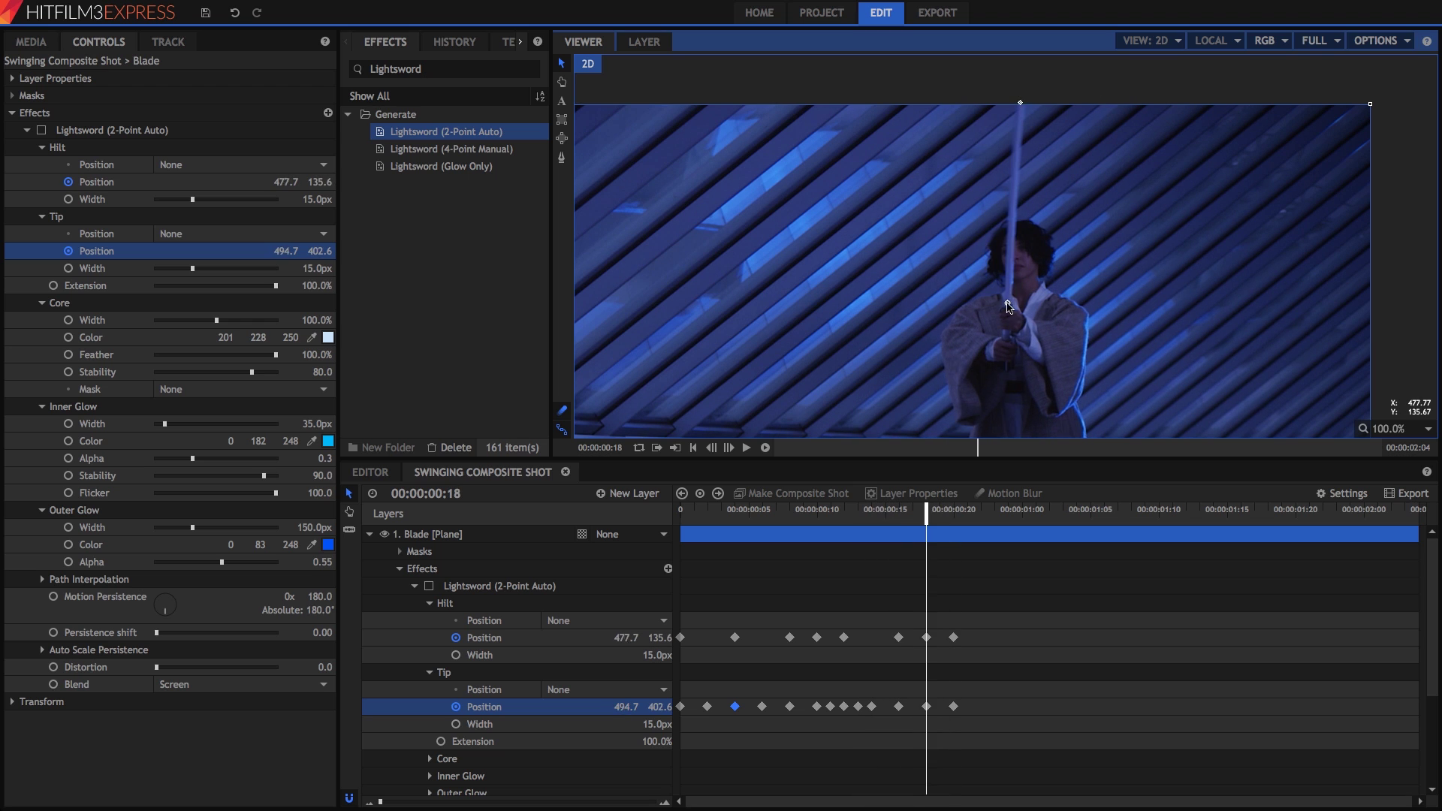
{"action": "left_click_drag", "start_coordinate": [1009, 303], "coordinate": [1005, 305]}
{"action": "key", "text": "Right"}
{"action": "left_click_drag", "start_coordinate": [999, 110], "coordinate": [970, 122]}
- Keyframe the hilt and tip onto the prop for frames 21 to 24
{"action": "key", "text": "Right"}
{"action": "key", "text": "Right"}
{"action": "key", "text": "Right"}
{"action": "key", "text": "Right"}
{"action": "key", "text": "Right"}
{"action": "left_click_drag", "start_coordinate": [986, 317], "coordinate": [950, 355]}
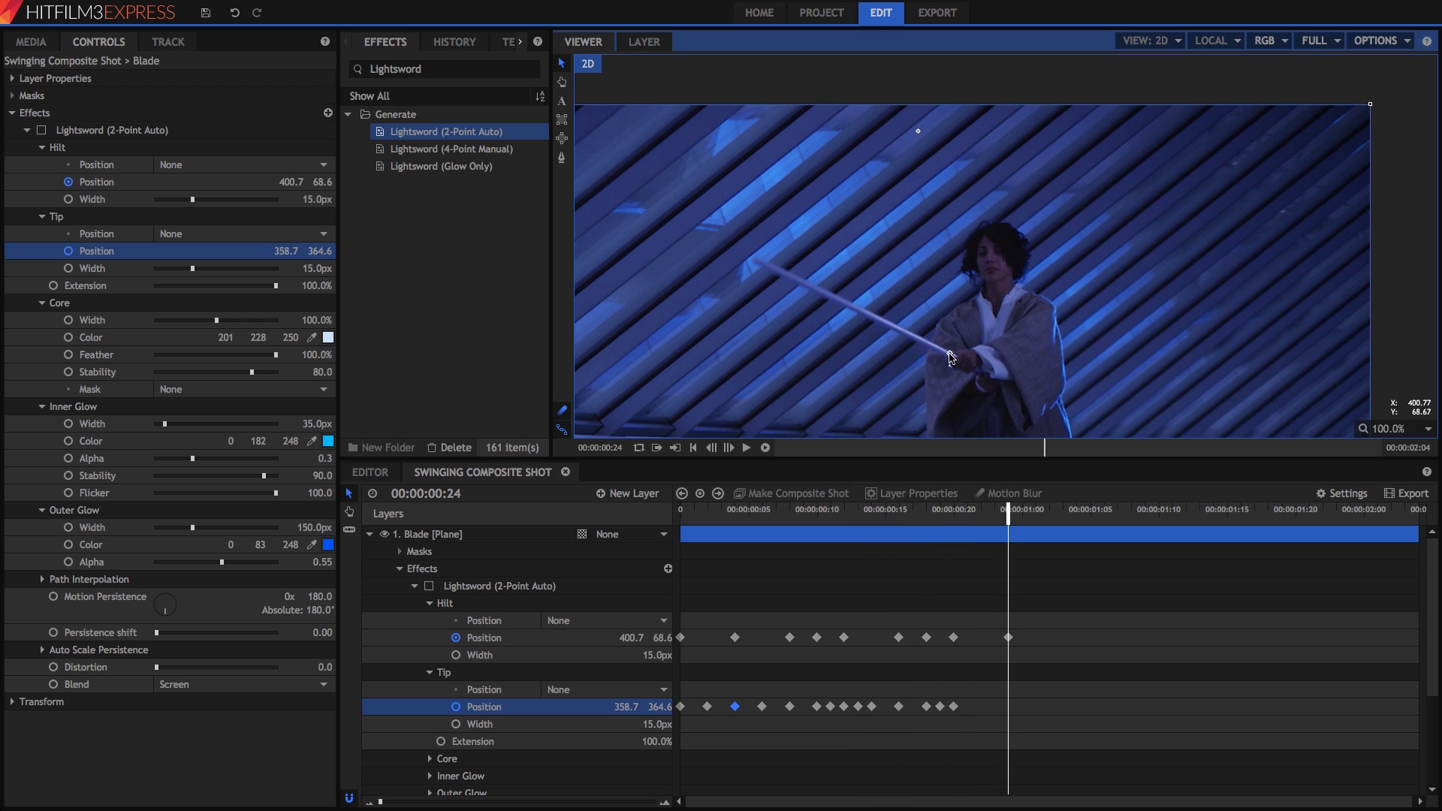
{"action": "left_click_drag", "start_coordinate": [918, 131], "coordinate": [836, 194]}
{"action": "key", "text": "Left"}
{"action": "key", "text": "Left"}
{"action": "key", "text": "Left"}
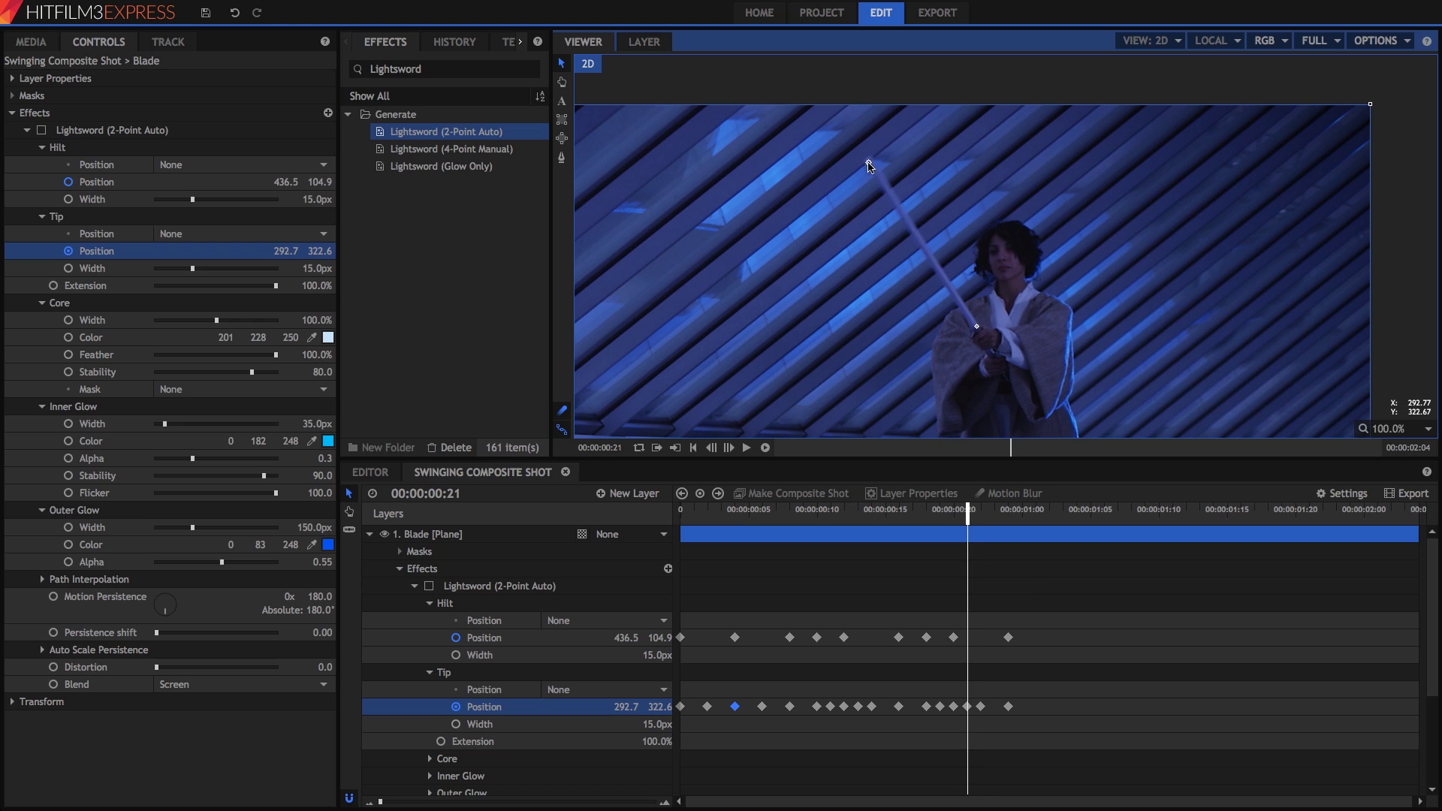
{"action": "left_click_drag", "start_coordinate": [977, 328], "coordinate": [1013, 364]}
{"action": "key", "text": "Right"}
- Align the hilt and tip with the prop from 00:00:01:00 to 01:03
{"action": "key", "text": "Right"}
{"action": "left_click_drag", "start_coordinate": [766, 248], "coordinate": [789, 226]}
{"action": "key", "text": "Right"}
{"action": "key", "text": "Right"}
{"action": "key", "text": "Right"}
{"action": "key", "text": "Right"}
{"action": "key", "text": "Right"}
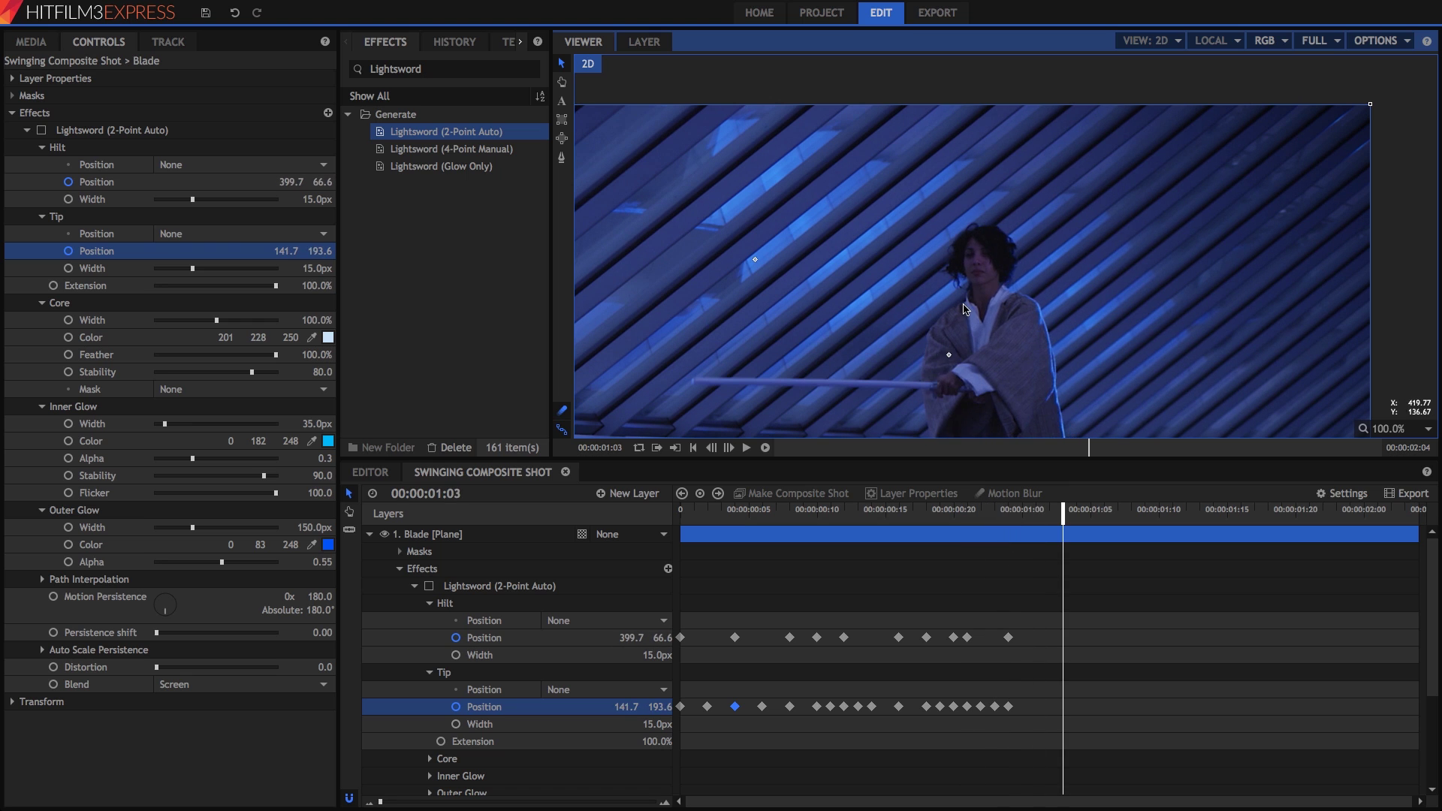
{"action": "left_click_drag", "start_coordinate": [950, 355], "coordinate": [933, 381]}
{"action": "left_click_drag", "start_coordinate": [755, 259], "coordinate": [689, 382]}
{"action": "key", "text": "Left"}
{"action": "key", "text": "Left"}
{"action": "left_click_drag", "start_coordinate": [785, 353], "coordinate": [731, 294]}
{"action": "key", "text": "Left"}
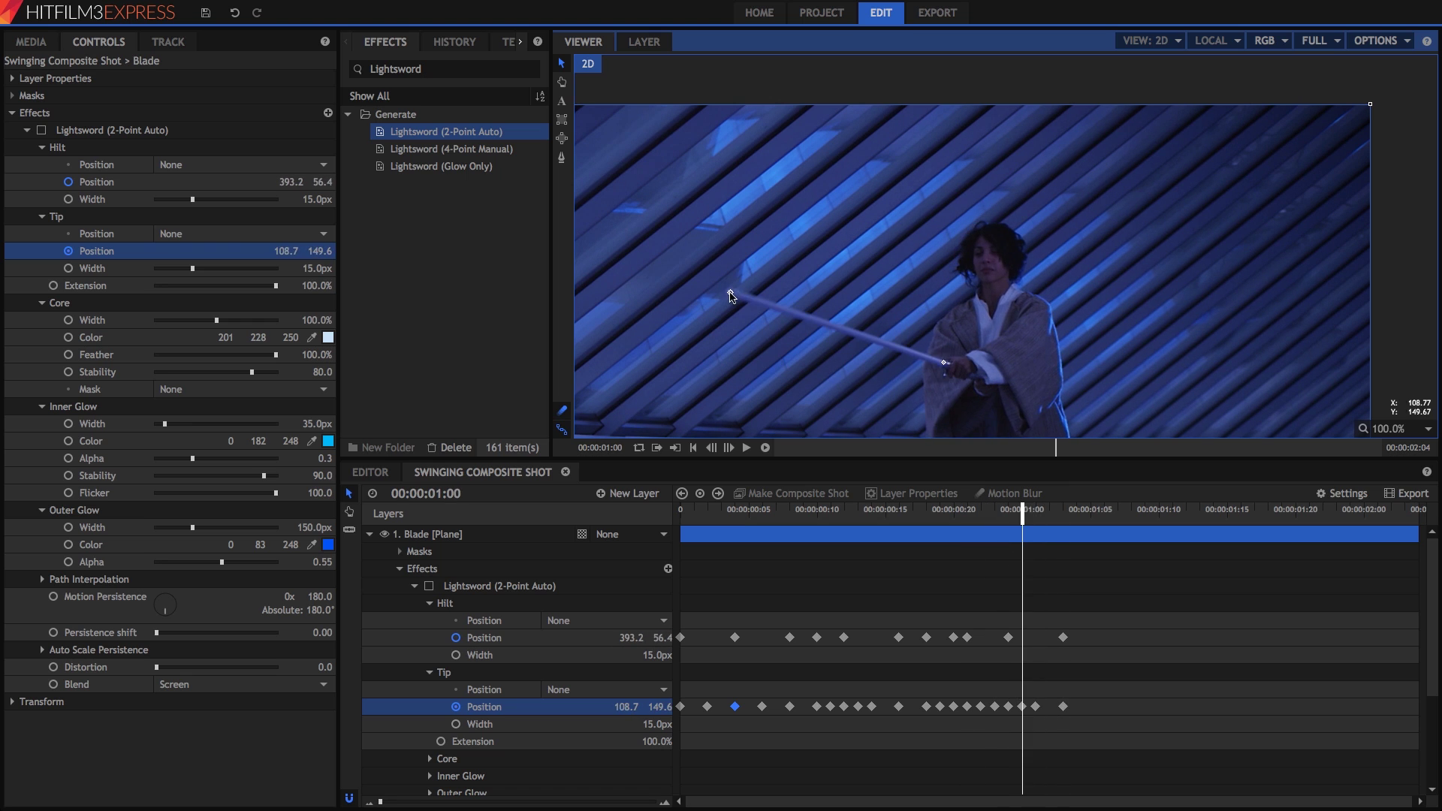
{"action": "left_click_drag", "start_coordinate": [944, 363], "coordinate": [948, 368]}
{"action": "key", "text": "Right"}
{"action": "key", "text": "Right"}
{"action": "left_click_drag", "start_coordinate": [707, 347], "coordinate": [705, 358]}
- Keyframe the hilt and tip onto the prop from 01:05 through 01:15
{"action": "key", "text": "Right"}
{"action": "key", "text": "Right"}
{"action": "key", "text": "Right"}
{"action": "key", "text": "Right"}
{"action": "key", "text": "Right"}
{"action": "left_click_drag", "start_coordinate": [931, 390], "coordinate": [1065, 205]}
{"action": "left_click_drag", "start_coordinate": [832, 190], "coordinate": [829, 282]}
{"action": "key", "text": "Left"}
{"action": "key", "text": "Left"}
{"action": "key", "text": "Right"}
{"action": "key", "text": "Right"}
{"action": "key", "text": "Right"}
{"action": "key", "text": "Right"}
{"action": "key", "text": "Right"}
{"action": "key", "text": "Right"}
{"action": "left_click_drag", "start_coordinate": [1061, 230], "coordinate": [1054, 220]}
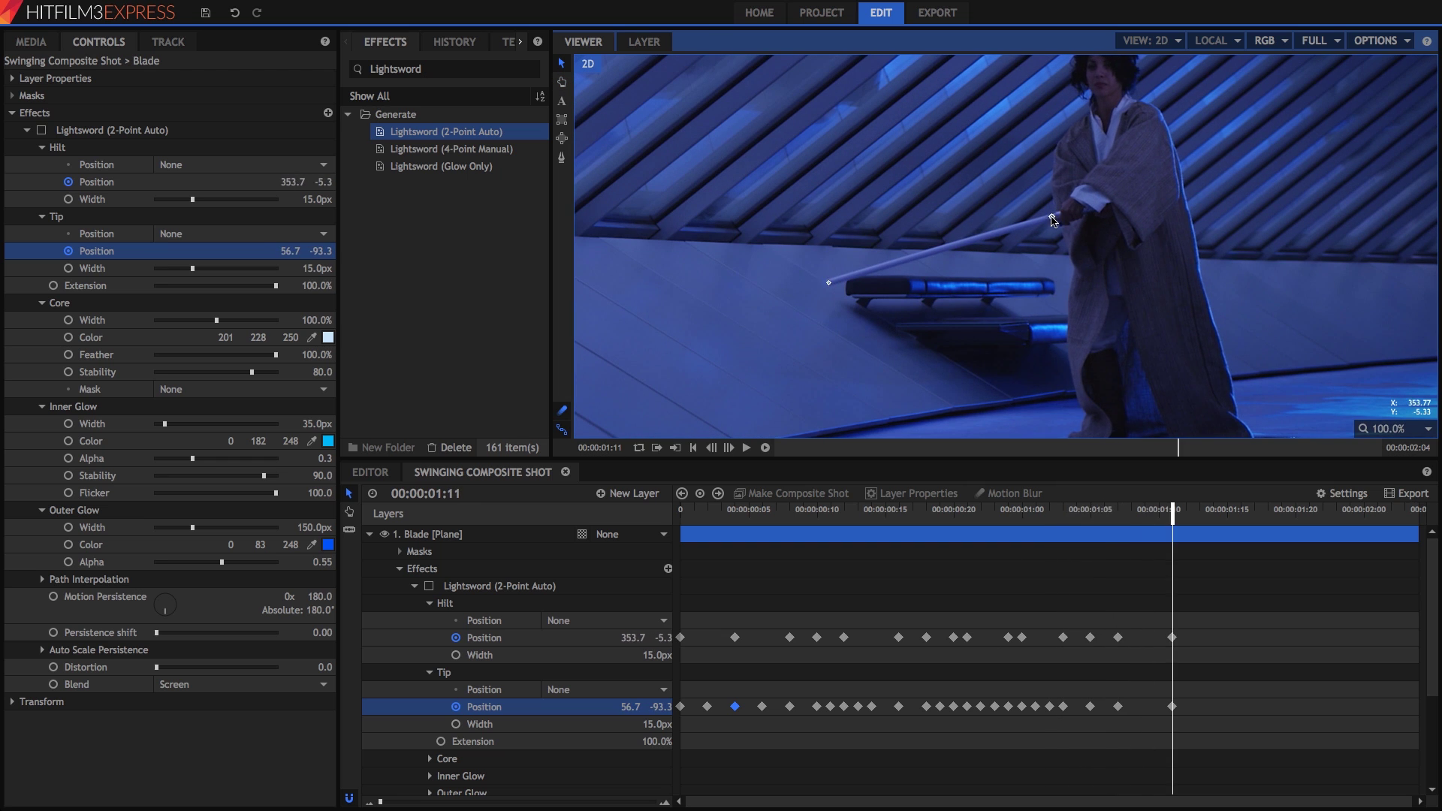
{"action": "key", "text": "Left"}
{"action": "key", "text": "Left"}
{"action": "key", "text": "Left"}
{"action": "left_click_drag", "start_coordinate": [829, 282], "coordinate": [822, 269]}
{"action": "key", "text": "Right"}
{"action": "key", "text": "Right"}
{"action": "key", "text": "Right"}
{"action": "key", "text": "Right"}
{"action": "key", "text": "Right"}
{"action": "key", "text": "Right"}
{"action": "key", "text": "Right"}
{"action": "left_click_drag", "start_coordinate": [1055, 215], "coordinate": [1050, 217]}
{"action": "mouse_move", "coordinate": [1225, 449]}
{"action": "left_mouse_down"}
{"action": "mouse_move", "coordinate": [1202, 449]}
{"action": "mouse_move", "coordinate": [1229, 460]}
{"action": "left_mouse_up"}
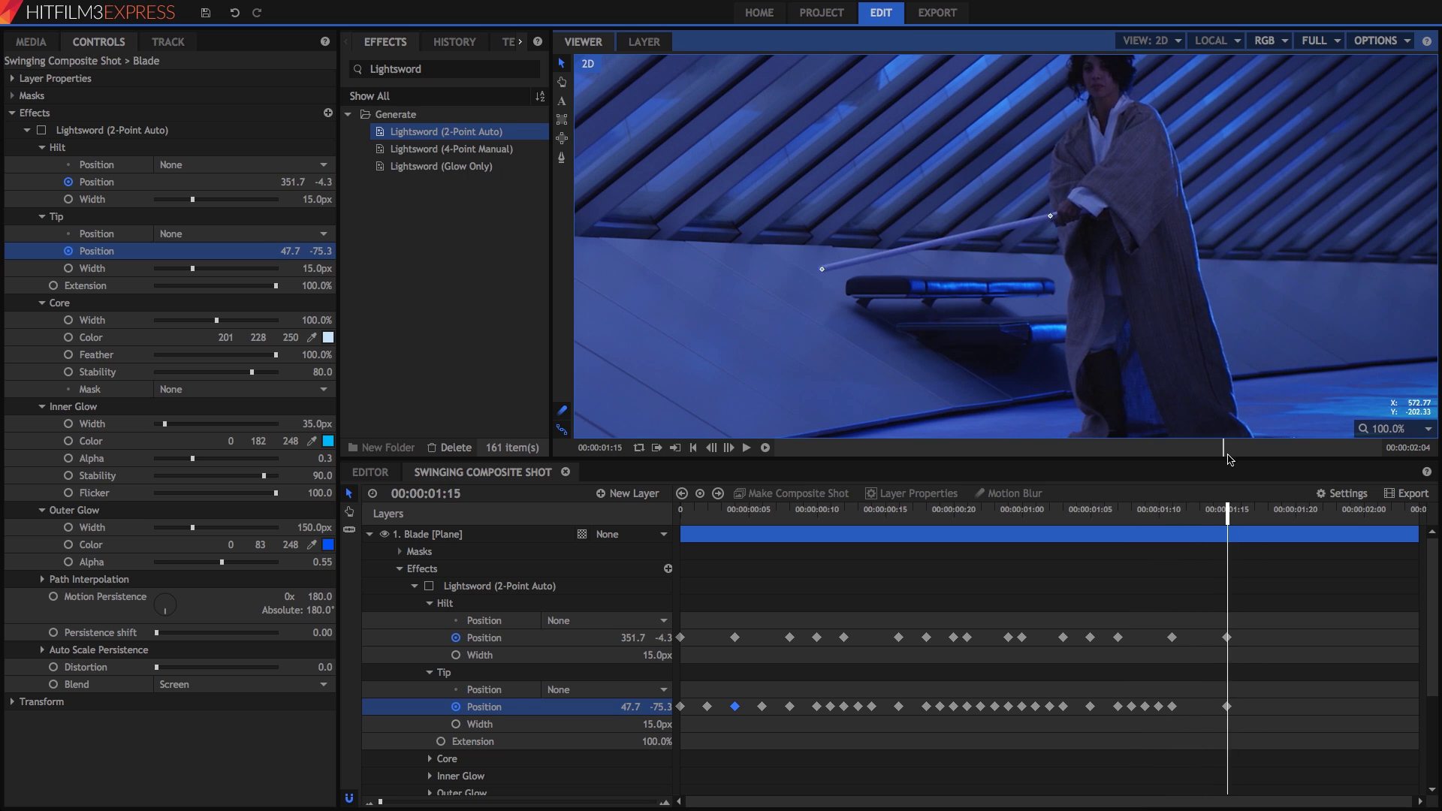
- Keyframe the hilt and tip from 01:19 to the last frame at 00:00:02:03
{"action": "key", "text": "Right"}
{"action": "key", "text": "Right"}
{"action": "key", "text": "Right"}
{"action": "key", "text": "Right"}
{"action": "left_click_drag", "start_coordinate": [822, 269], "coordinate": [818, 264]}
{"action": "left_click_drag", "start_coordinate": [1051, 217], "coordinate": [1048, 216]}
{"action": "key", "text": "Left"}
{"action": "key", "text": "Left"}
{"action": "key", "text": "Left"}
{"action": "key", "text": "Left"}
{"action": "key", "text": "Right"}
{"action": "key", "text": "Right"}
{"action": "key", "text": "Right"}
{"action": "key", "text": "Right"}
{"action": "key", "text": "Right"}
{"action": "key", "text": "Right"}
{"action": "key", "text": "Right"}
{"action": "key", "text": "Right"}
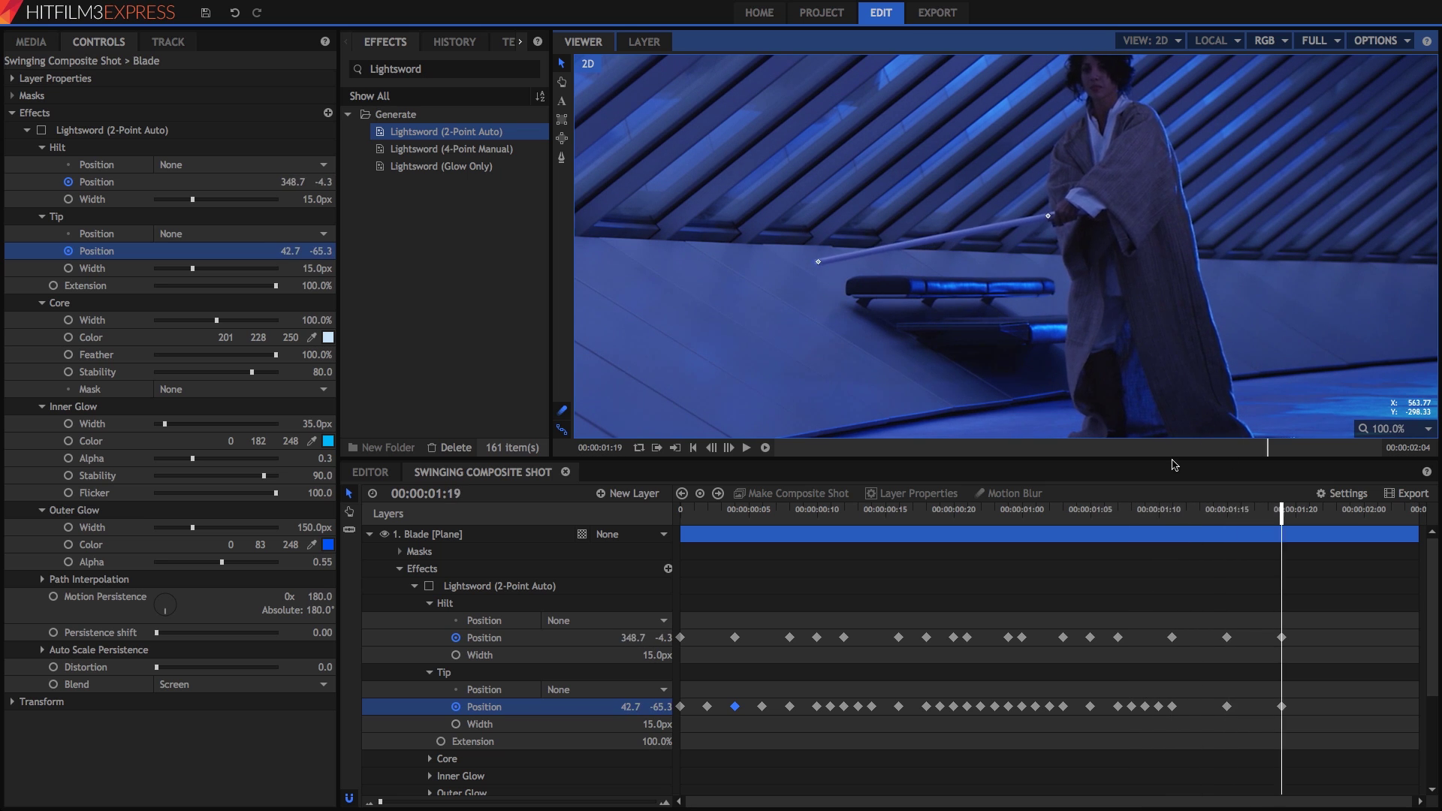
{"action": "left_click_drag", "start_coordinate": [818, 262], "coordinate": [818, 263]}
{"action": "left_click_drag", "start_coordinate": [1049, 216], "coordinate": [1048, 216]}
{"action": "key", "text": "Left"}
{"action": "key", "text": "Left"}
{"action": "key", "text": "Right"}
{"action": "key", "text": "Right"}
{"action": "key", "text": "Right"}
{"action": "key", "text": "Right"}
{"action": "key", "text": "Right"}
{"action": "key", "text": "Right"}
{"action": "left_click_drag", "start_coordinate": [818, 263], "coordinate": [817, 262]}
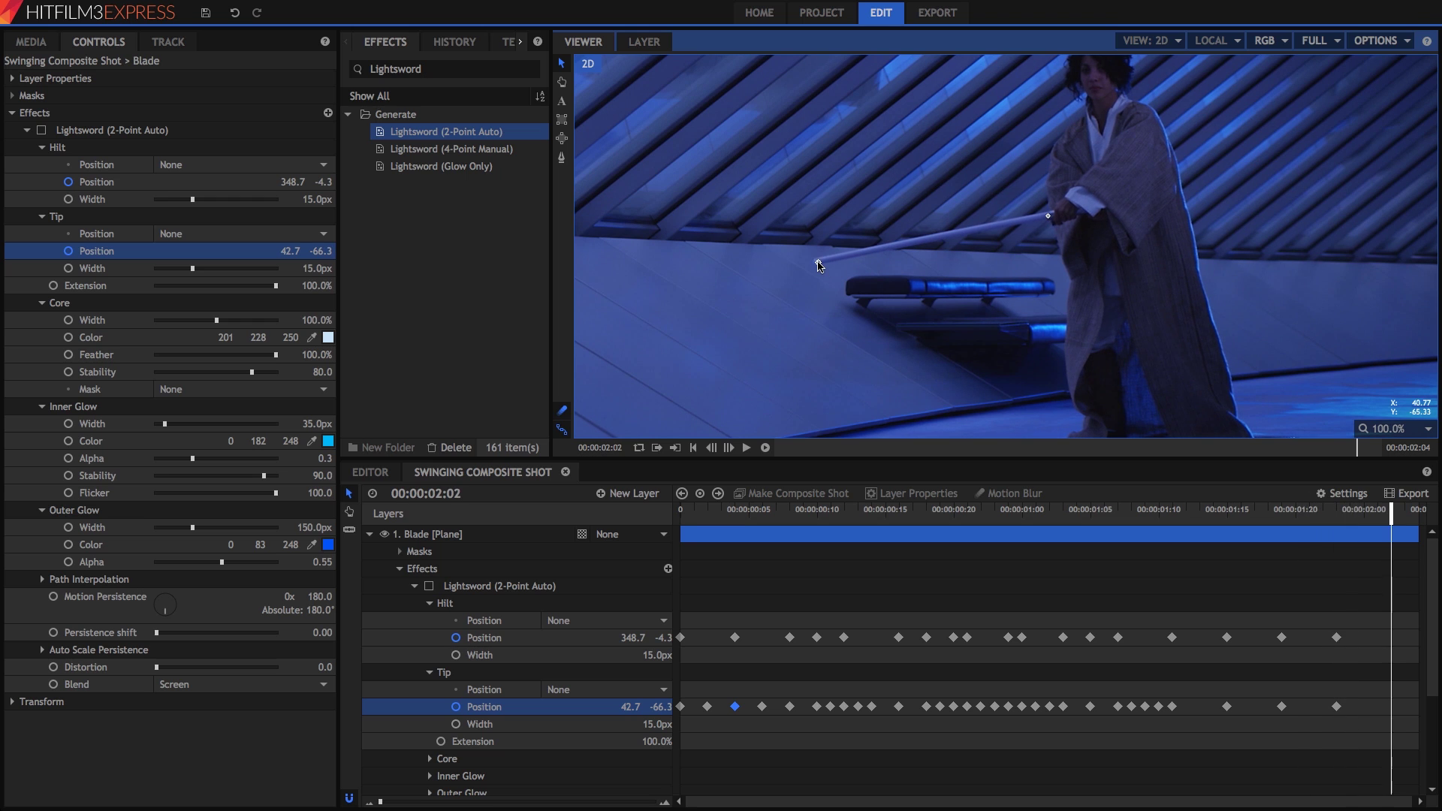
{"action": "left_click", "coordinate": [1028, 528]}
{"action": "key", "text": "Right"}
{"action": "left_click_drag", "start_coordinate": [1048, 214], "coordinate": [1049, 216]}
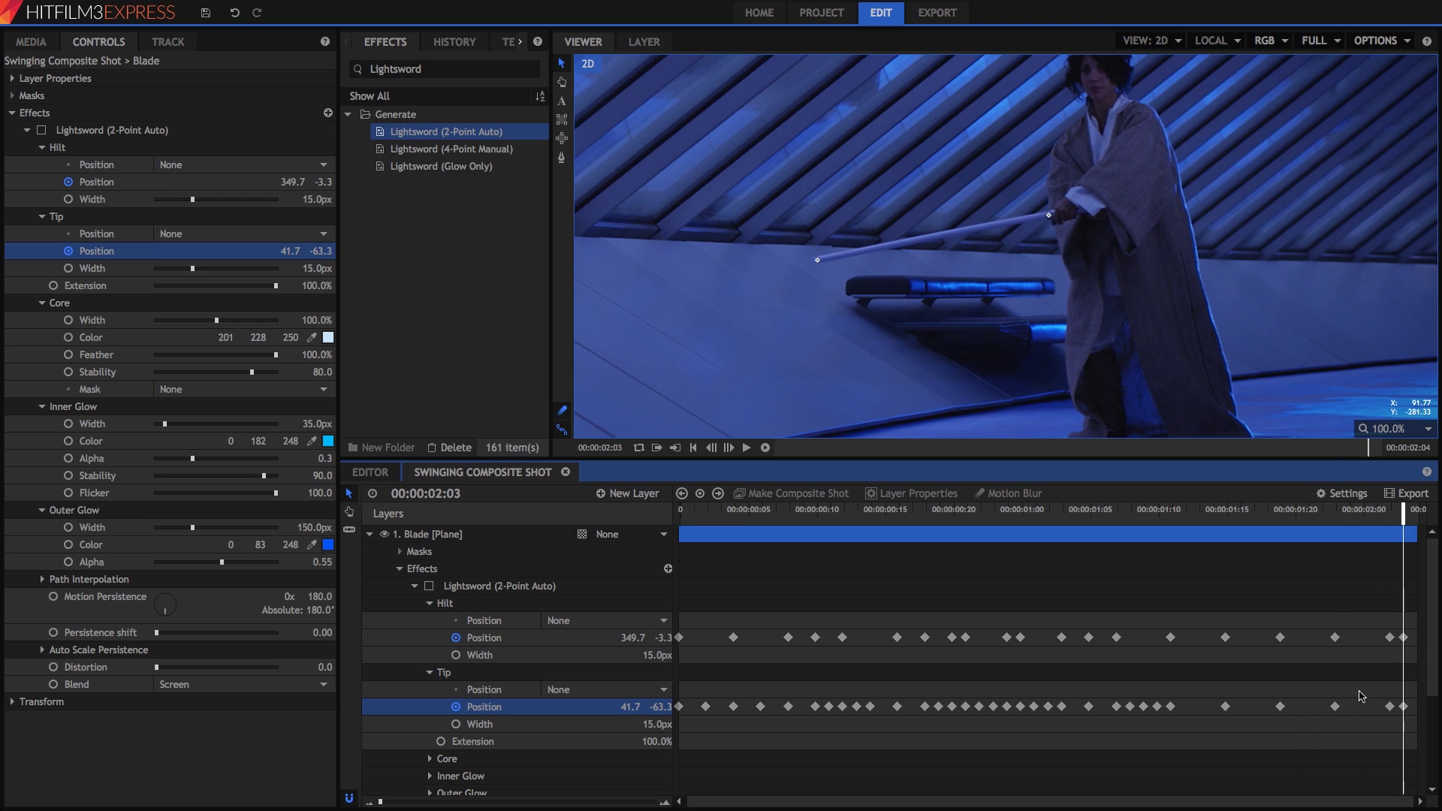
{"action": "left_click_drag", "start_coordinate": [1402, 514], "coordinate": [648, 519]}
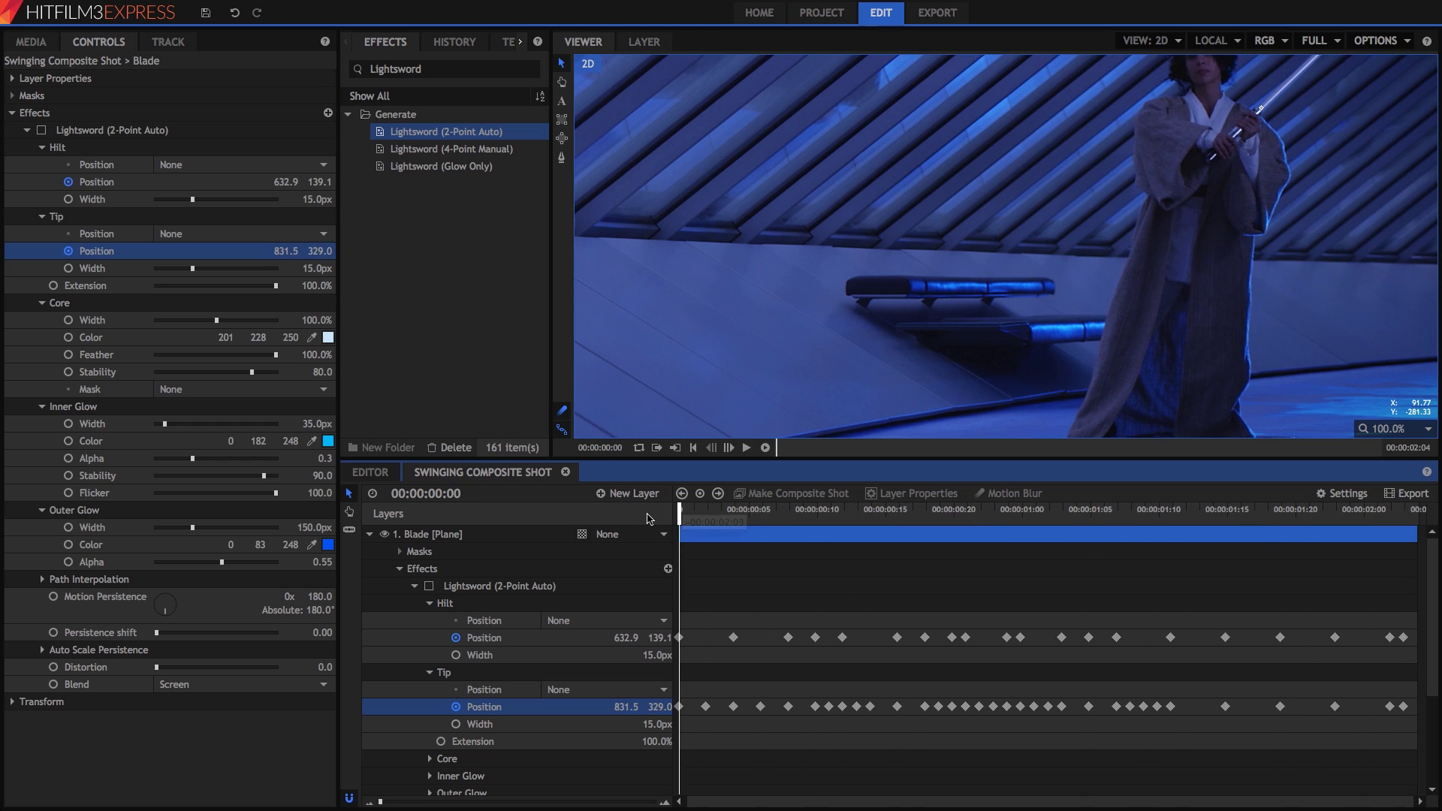
- Re-enable the Lightsword (2-Point Auto) effect, scale the viewer to fit, and play back the swing
{"action": "left_click", "coordinate": [429, 586]}
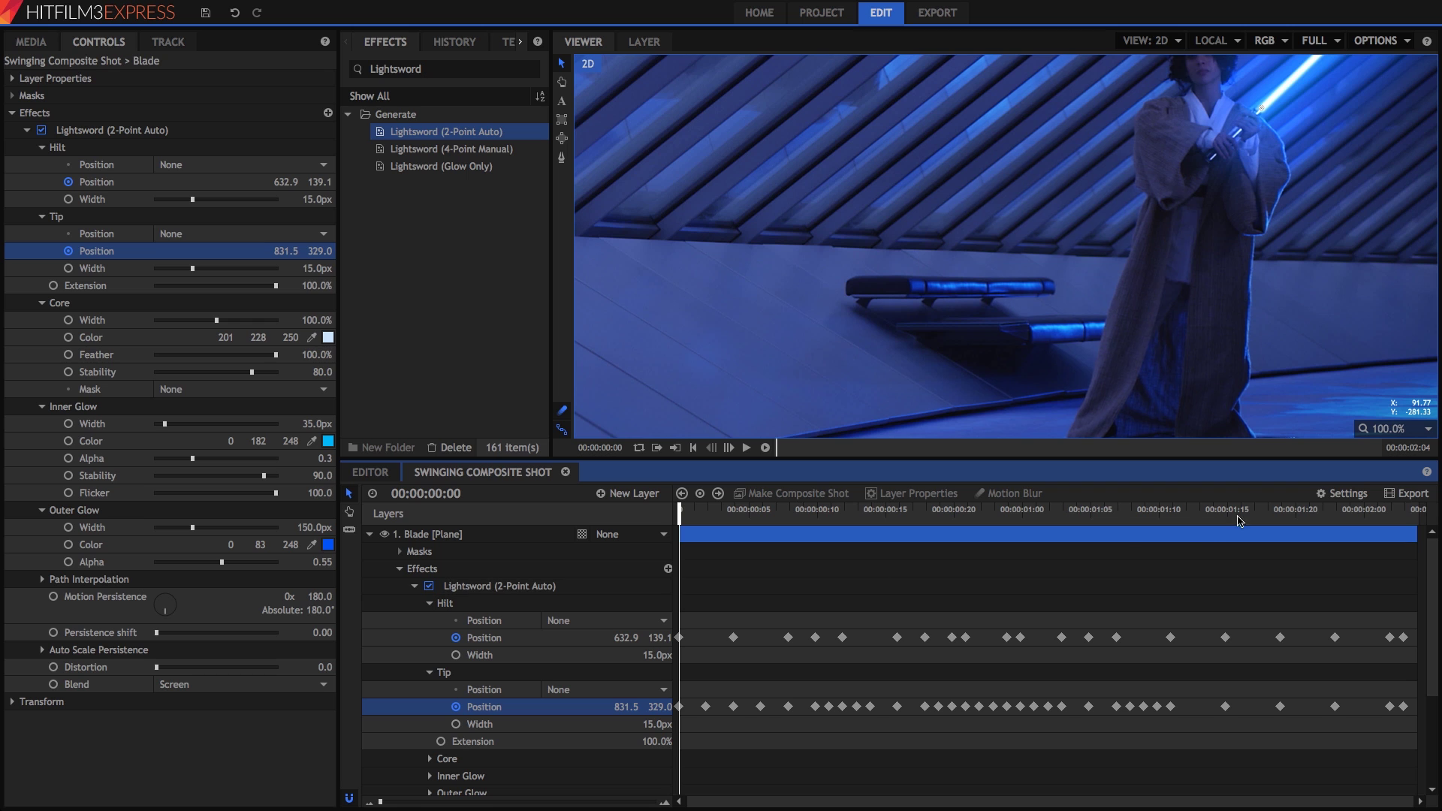
{"action": "left_click", "coordinate": [1428, 430]}
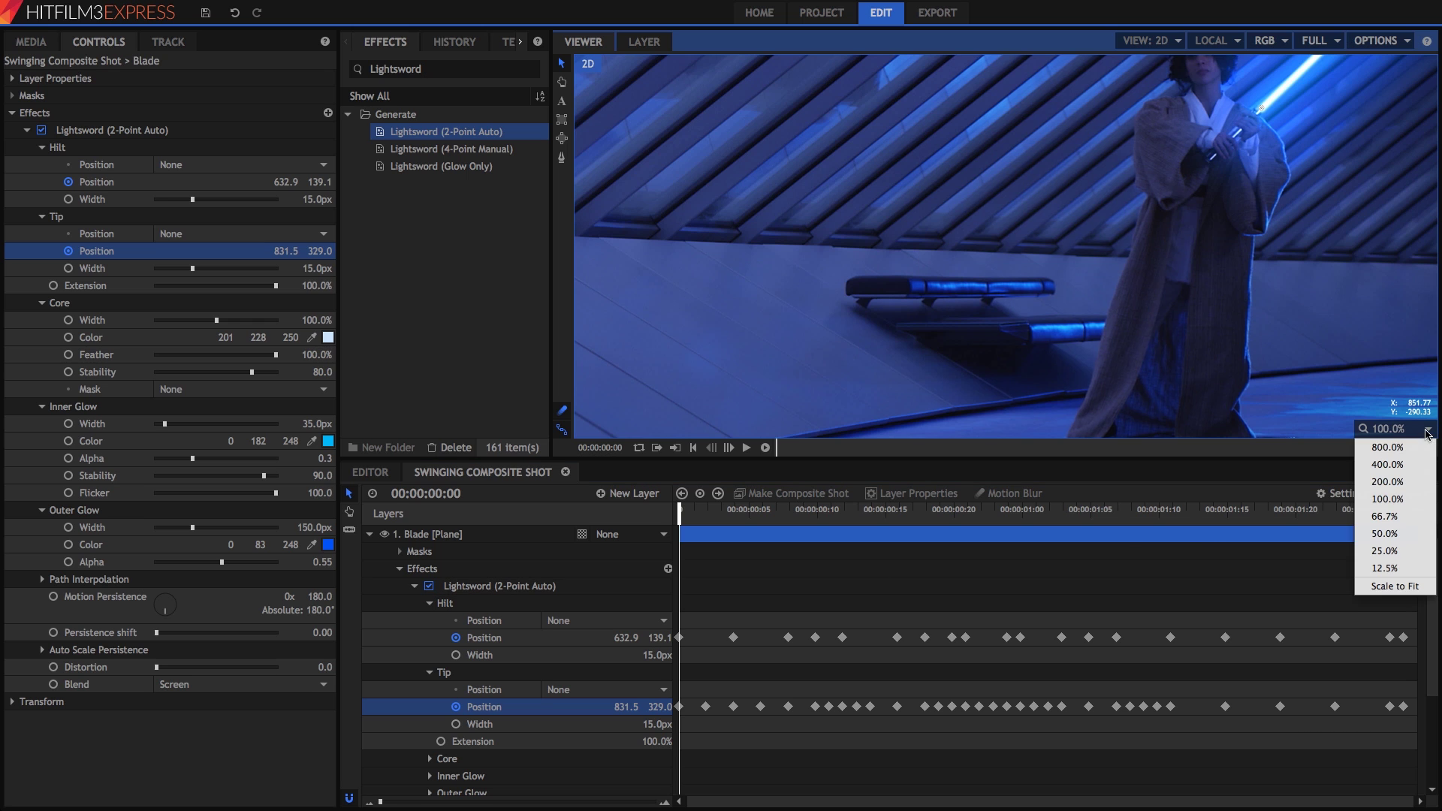
{"action": "left_click", "coordinate": [1402, 587]}
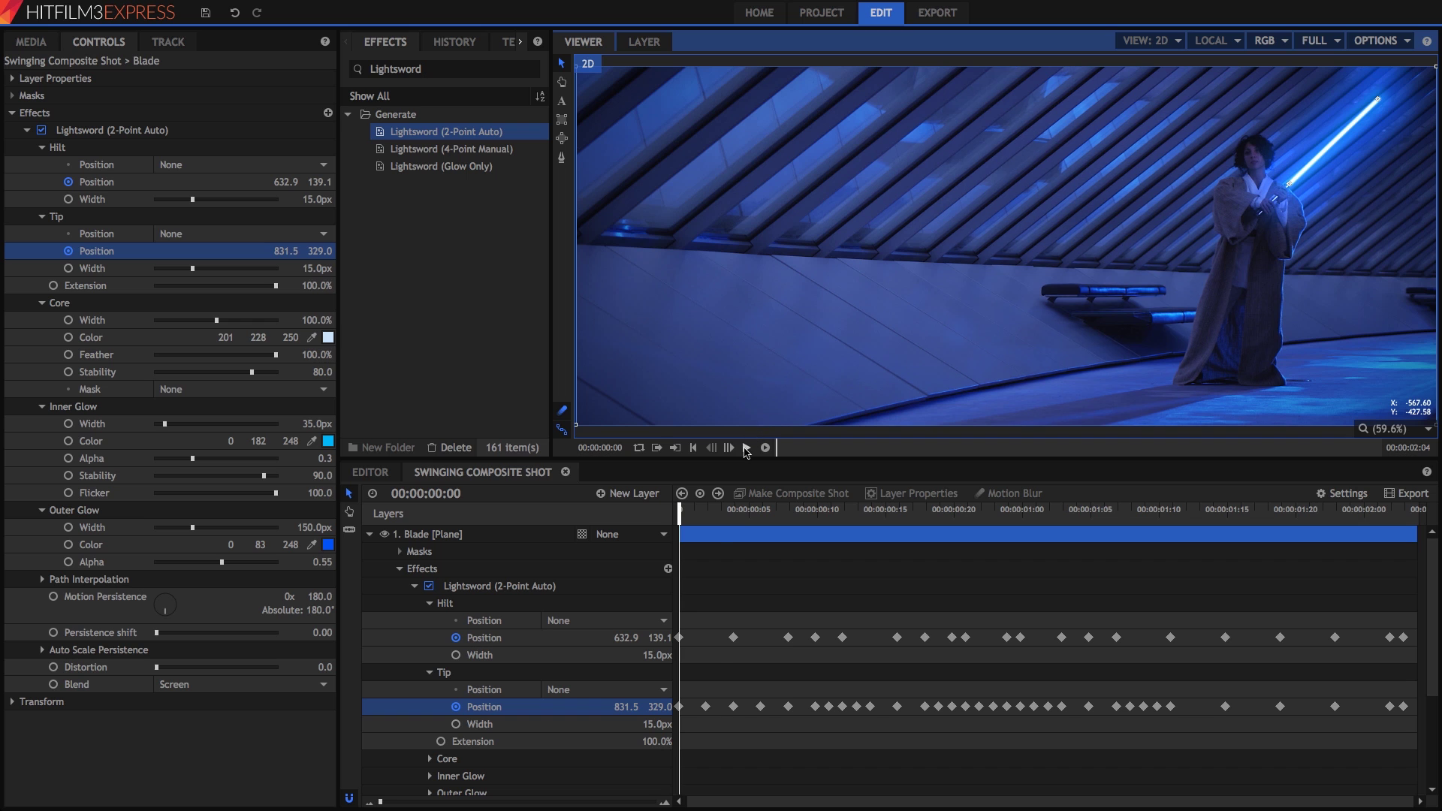
{"action": "left_click", "coordinate": [747, 449]}
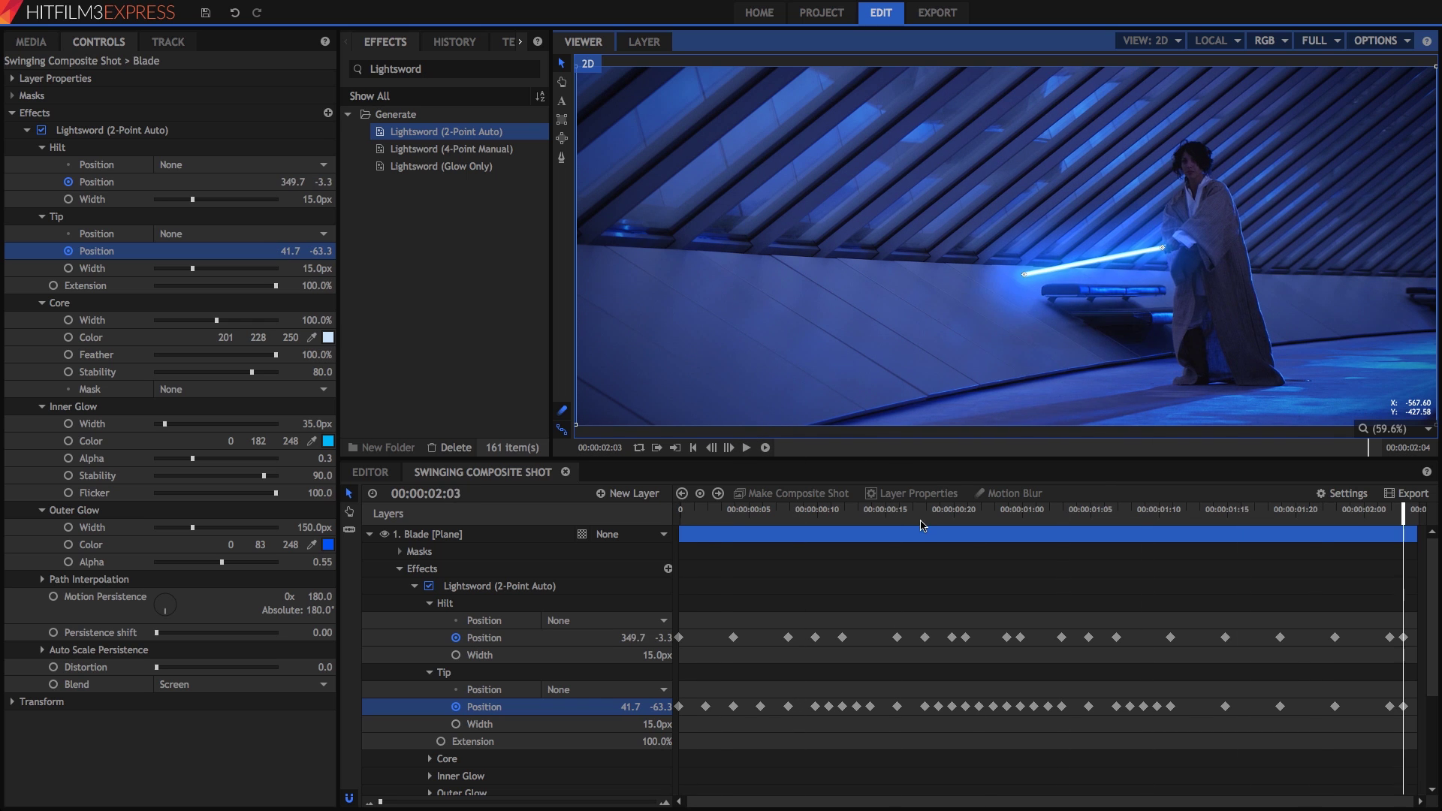
{"action": "left_click_drag", "start_coordinate": [922, 520], "coordinate": [963, 533]}
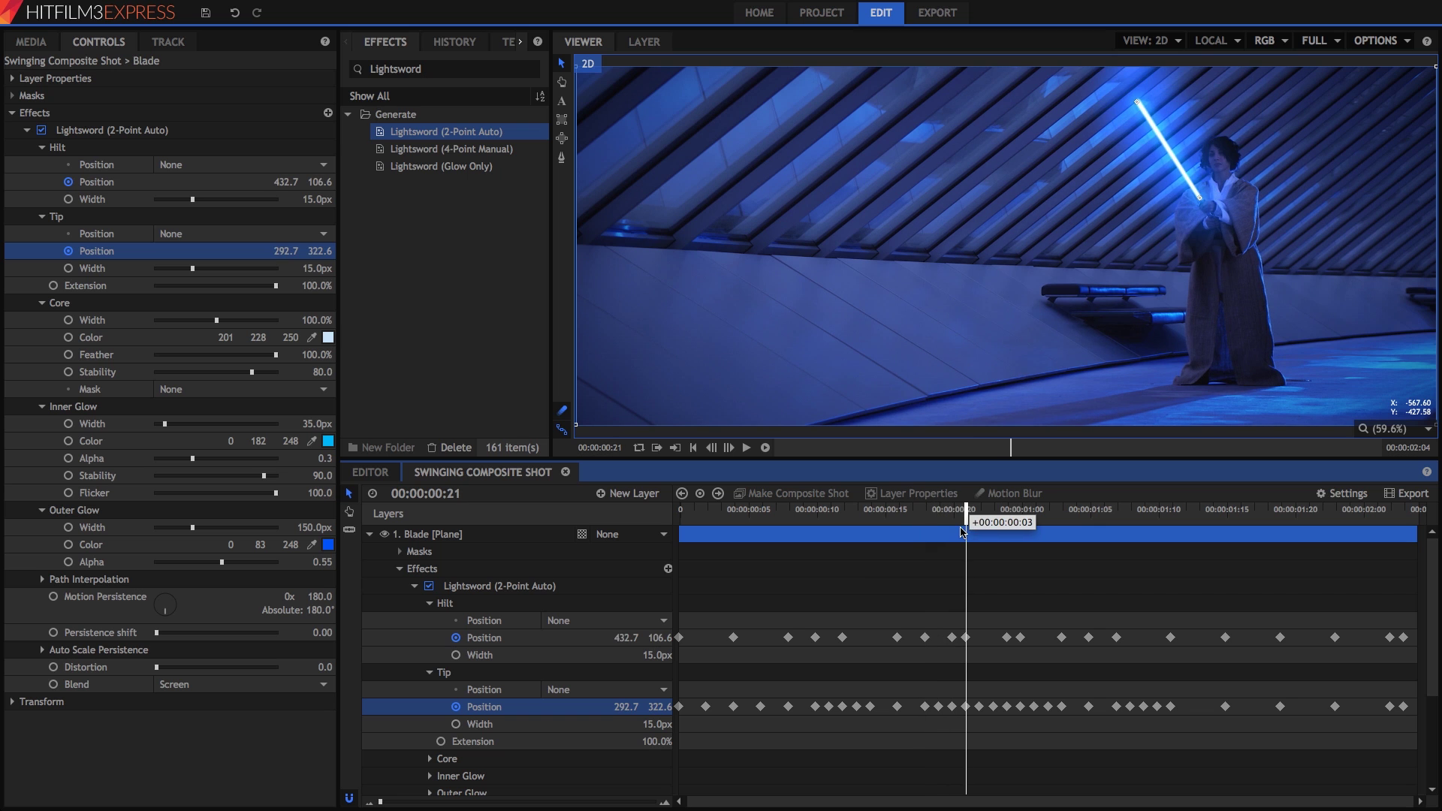
{"action": "left_click", "coordinate": [1427, 430]}
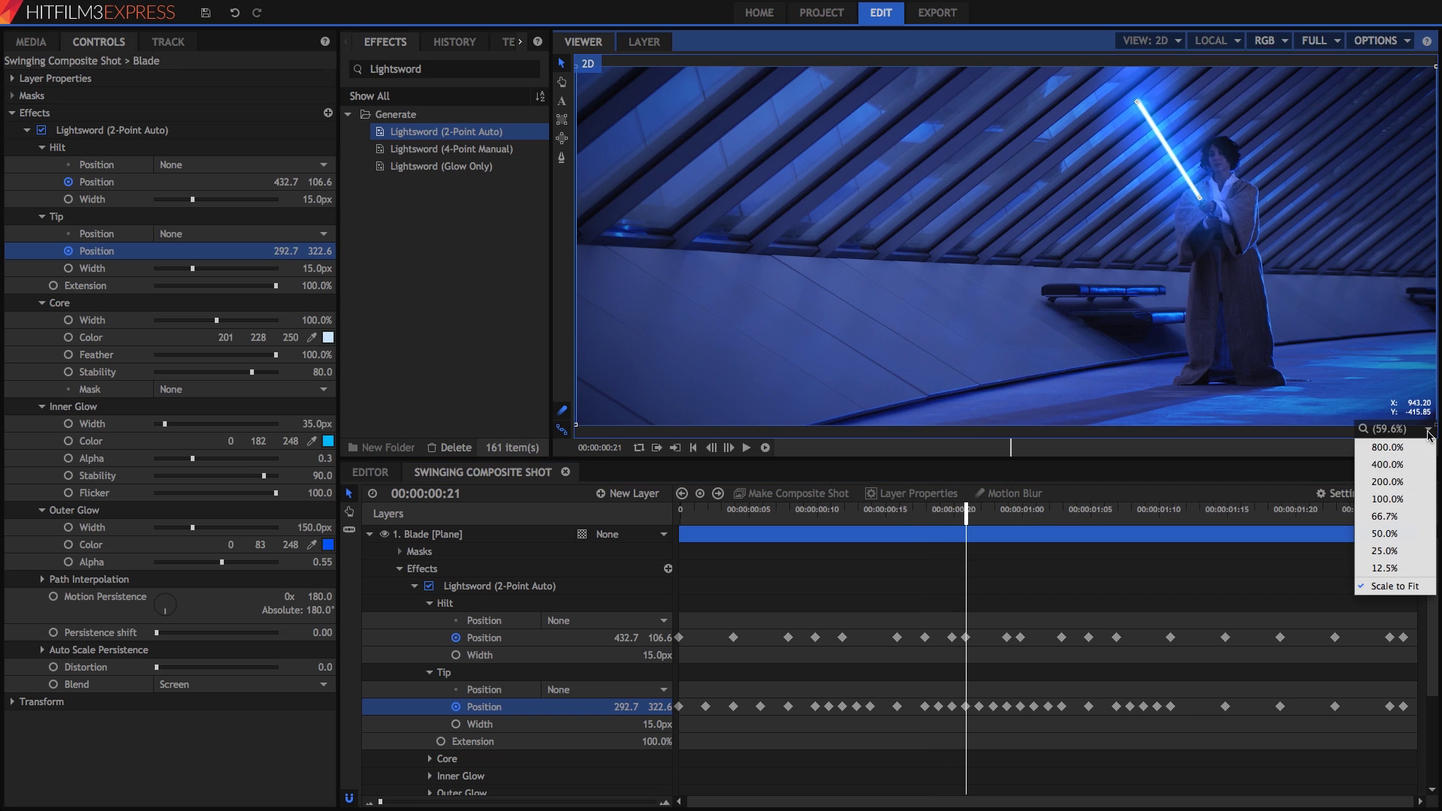
- Set the Auto Scale Persistence Speed Threshold to 0.6
{"action": "left_click", "coordinate": [1400, 499]}
{"action": "scroll", "coordinate": [1214, 154], "scroll_direction": "up", "scroll_amount": 2}
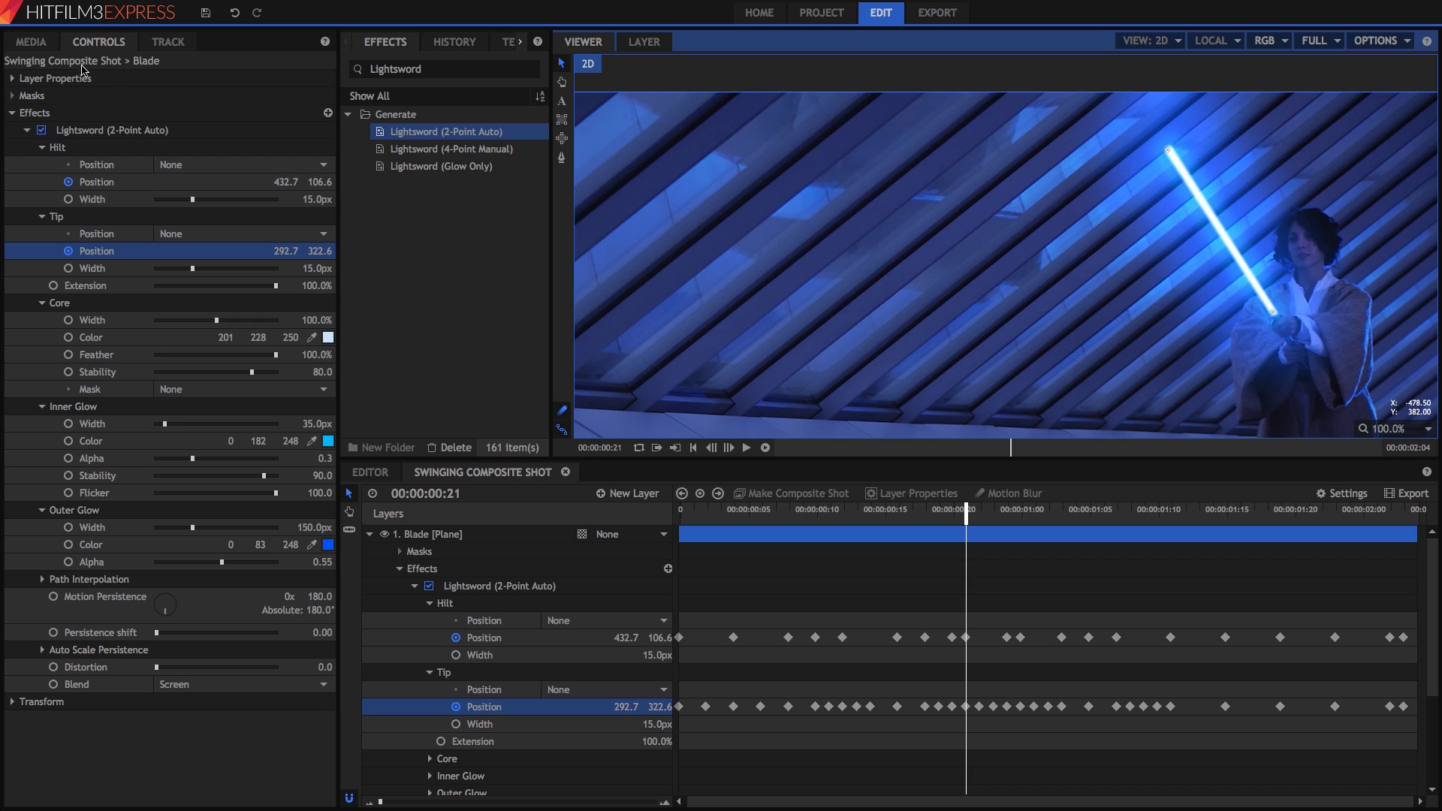
{"action": "left_click", "coordinate": [43, 651]}
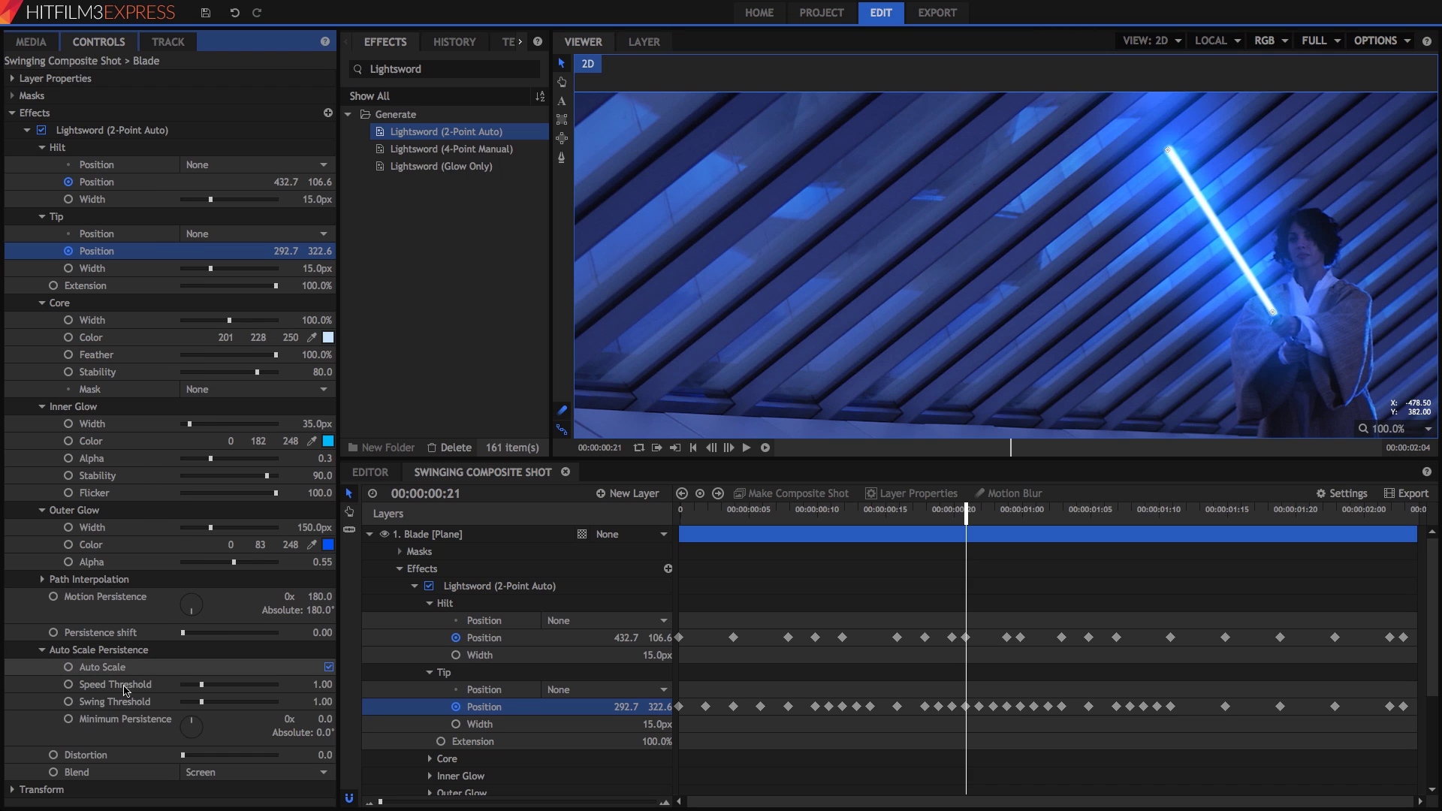
{"action": "left_click", "coordinate": [297, 684]}
{"action": "type", "text": "0.6"}
{"action": "key", "text": "Return"}
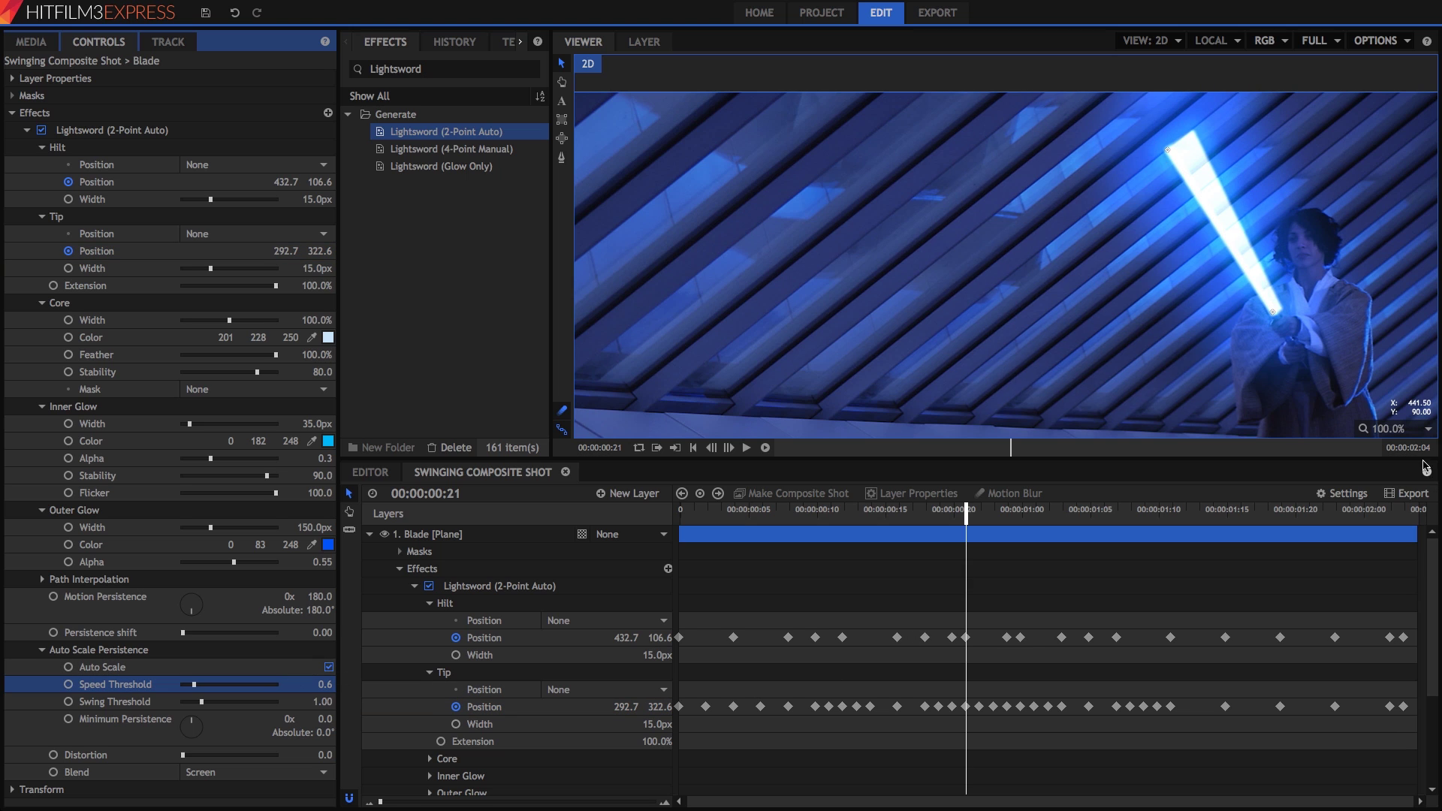
- Scale the viewer to fit and play the shot to preview the wider blade trails
{"action": "left_click", "coordinate": [1426, 433]}
{"action": "left_click", "coordinate": [1405, 587]}
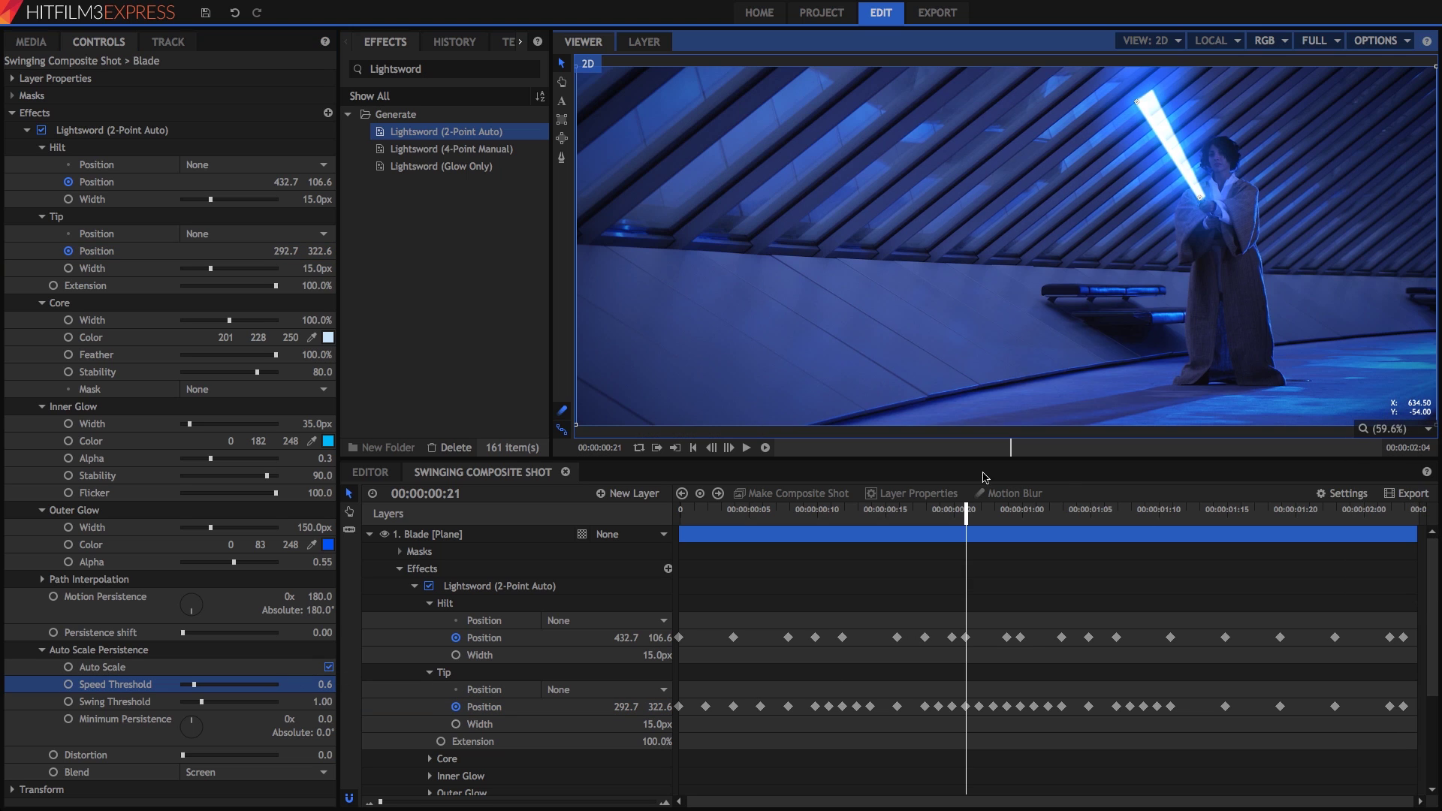
{"action": "left_click_drag", "start_coordinate": [966, 509], "coordinate": [678, 518]}
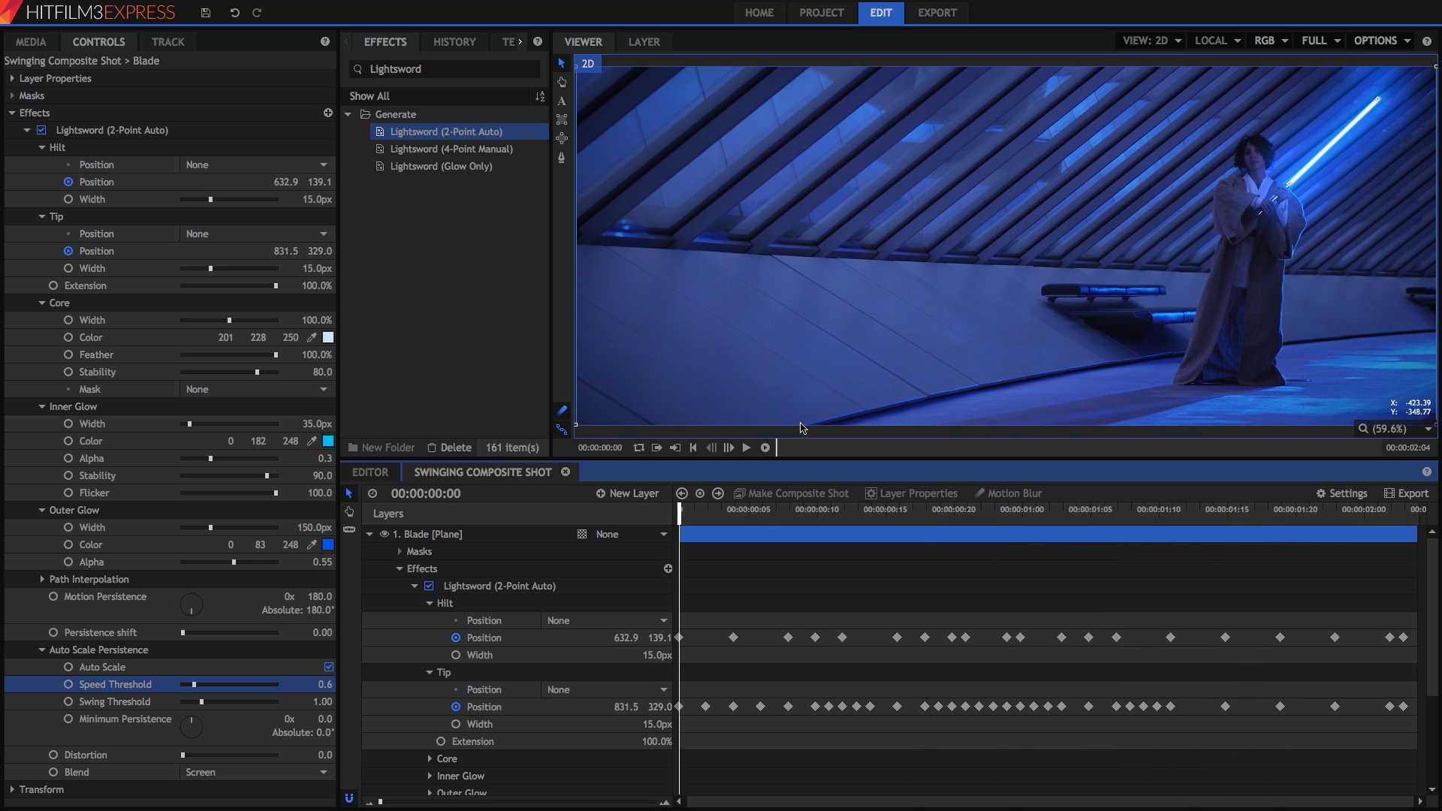
{"action": "left_click", "coordinate": [748, 449]}
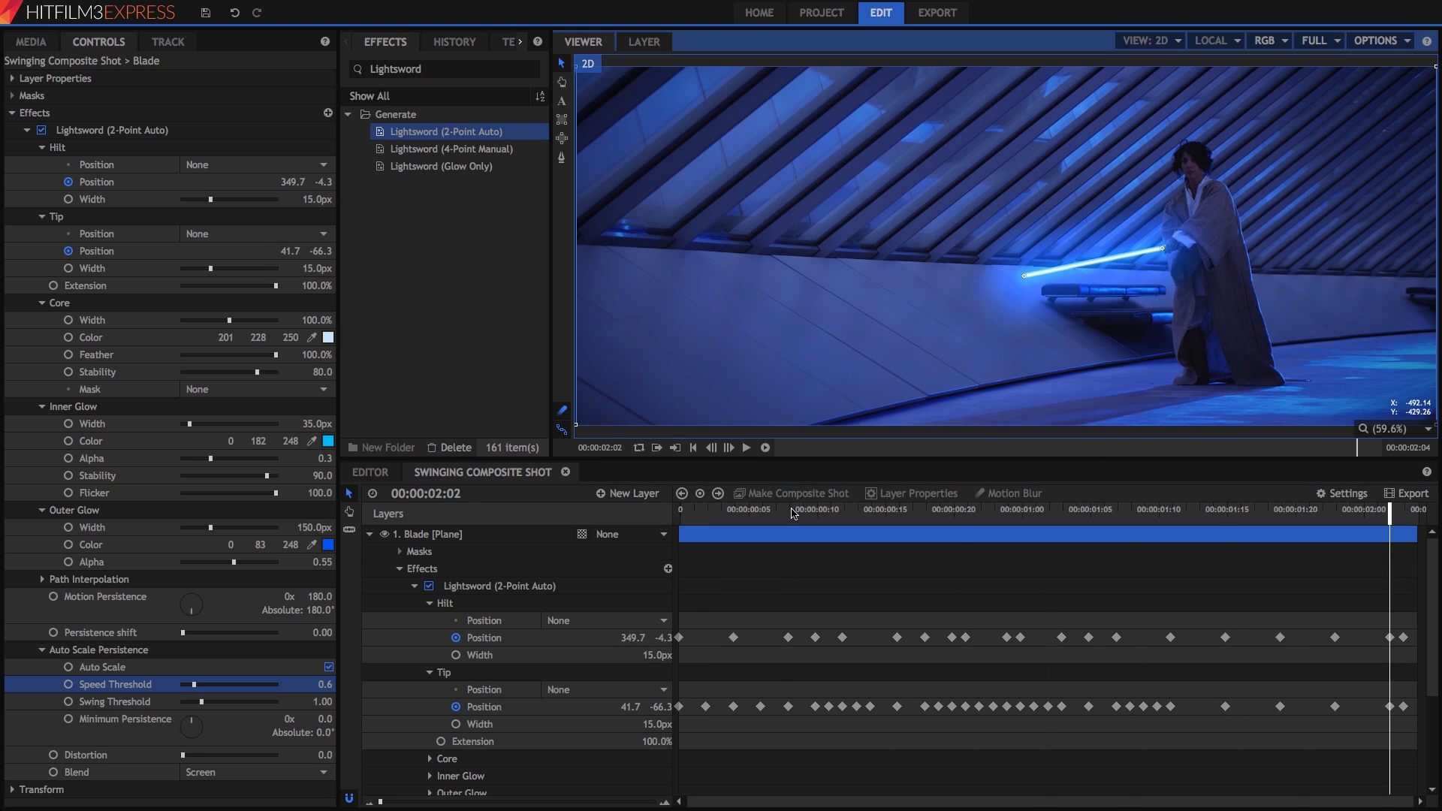
{"action": "left_click_drag", "start_coordinate": [790, 512], "coordinate": [669, 514]}
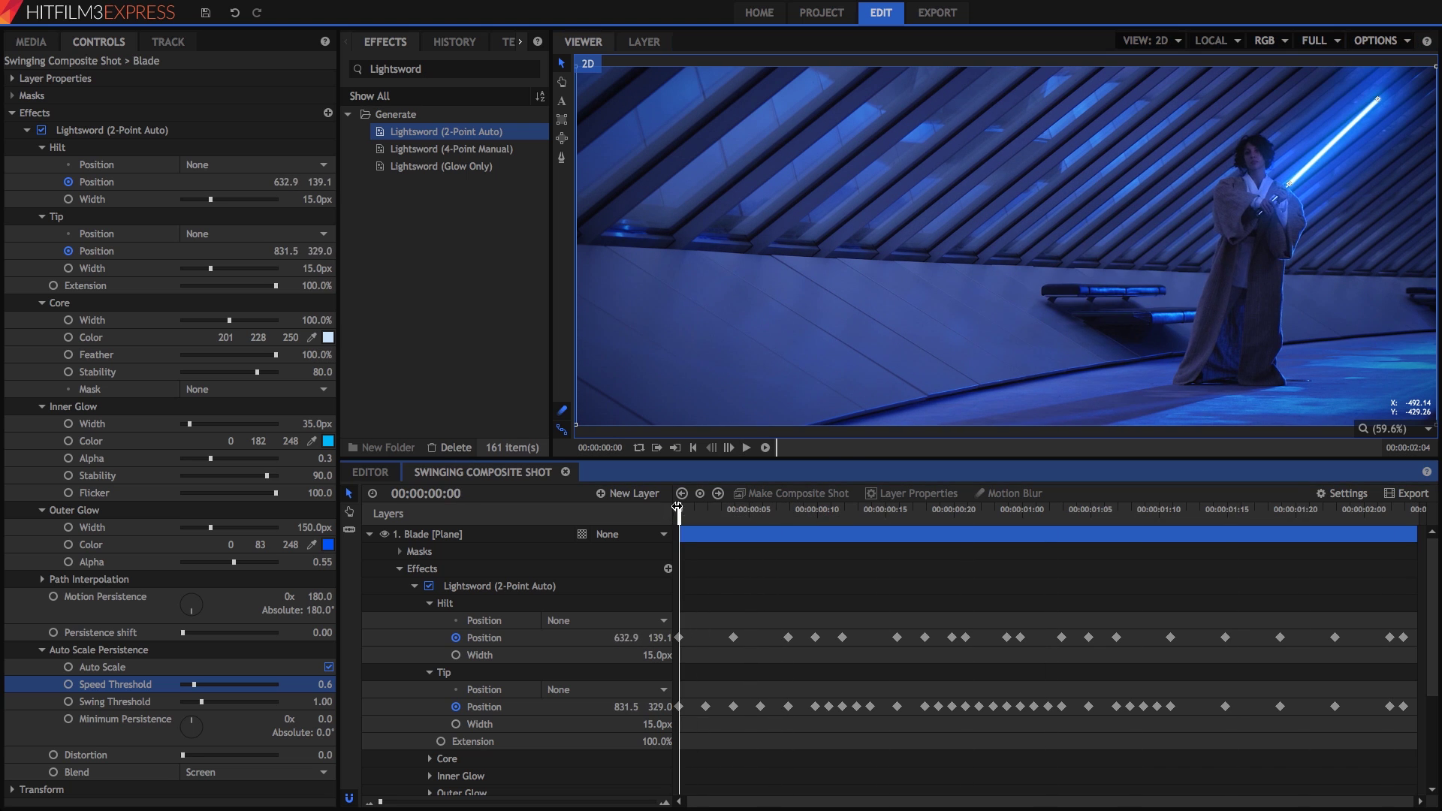
- Duplicate the Blade layer's Lightsword (2-Point Auto) effect from its right-click menu
{"action": "left_click", "coordinate": [416, 587]}
{"action": "left_click", "coordinate": [466, 594]}
{"action": "right_click", "coordinate": [471, 587]}
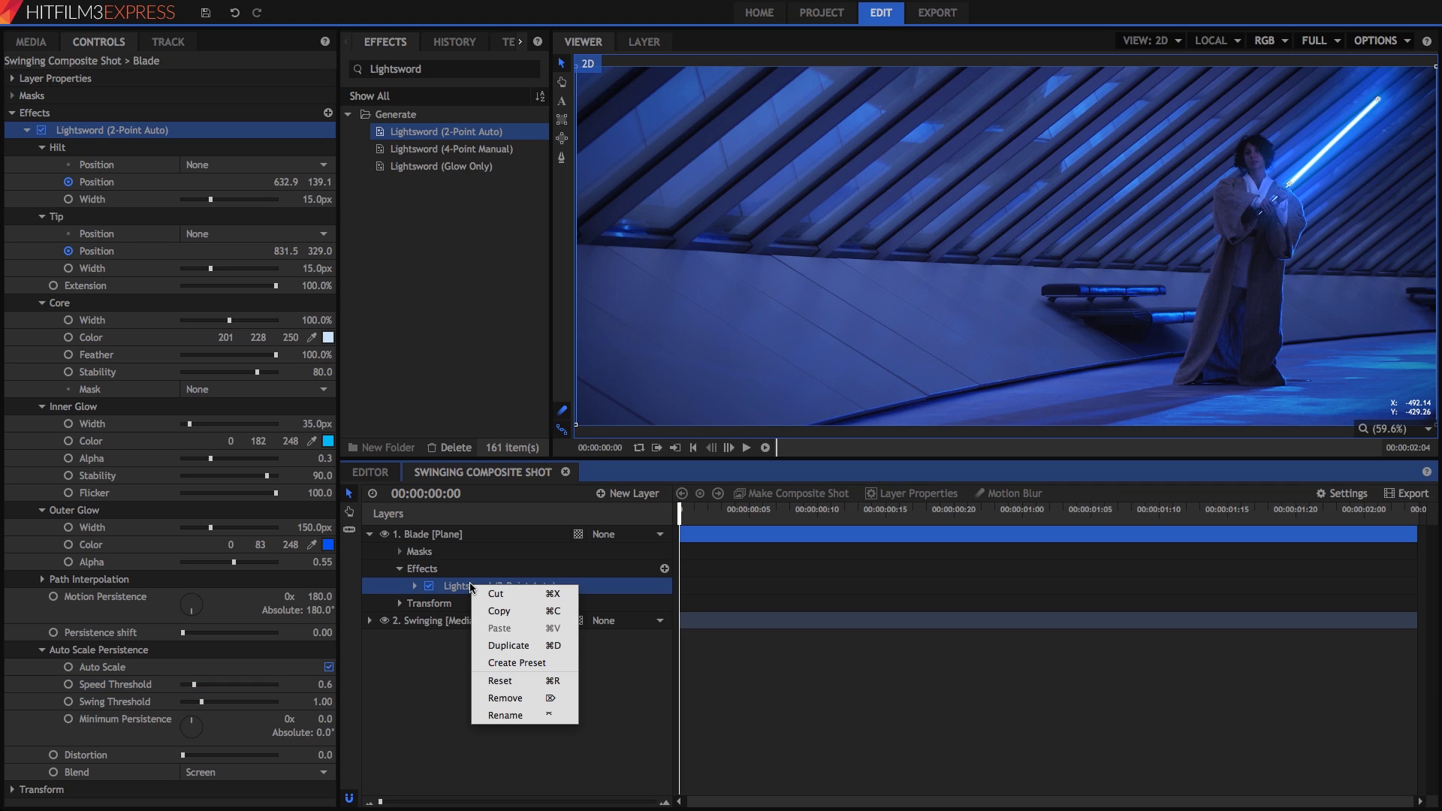
{"action": "left_click", "coordinate": [517, 647]}
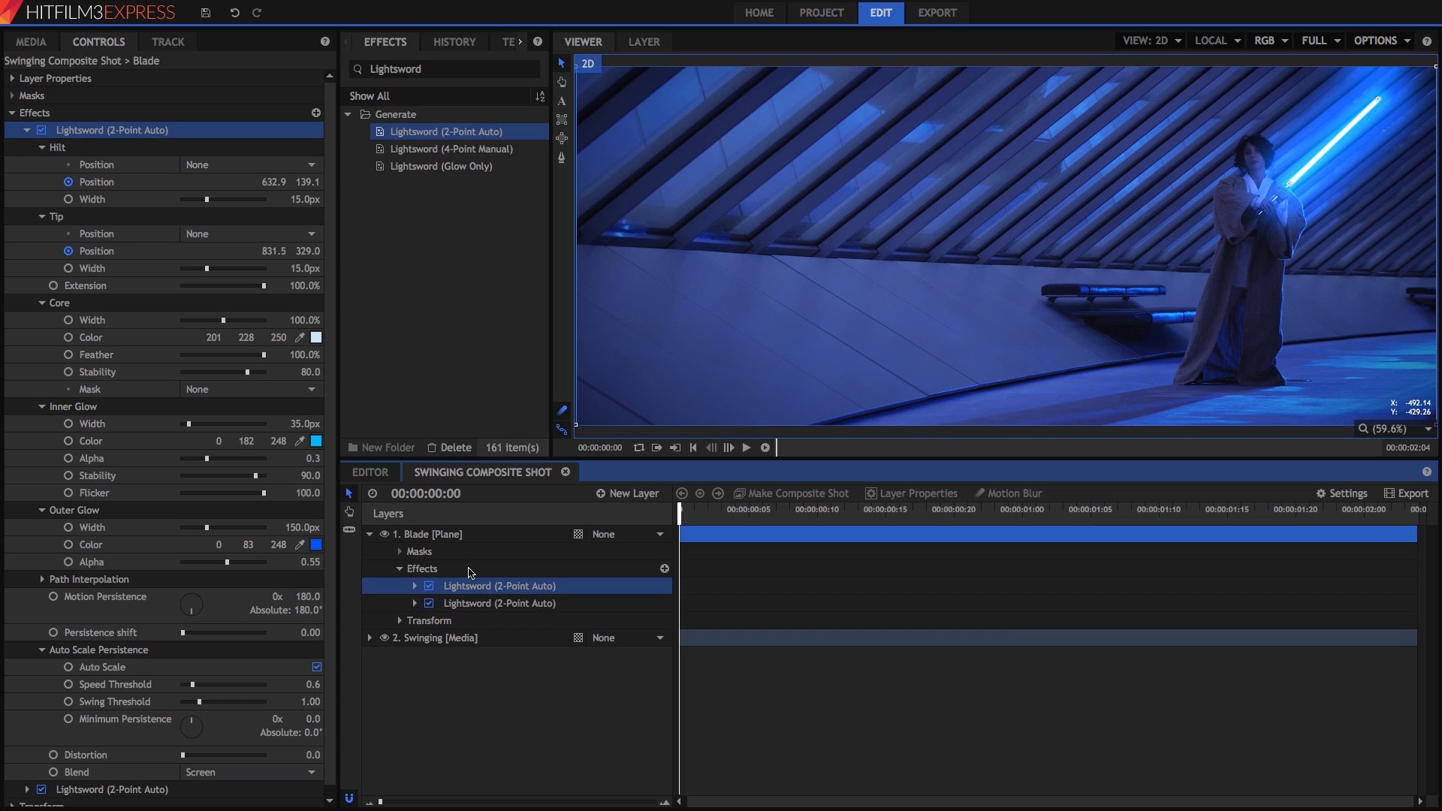
{"action": "left_click", "coordinate": [415, 586]}
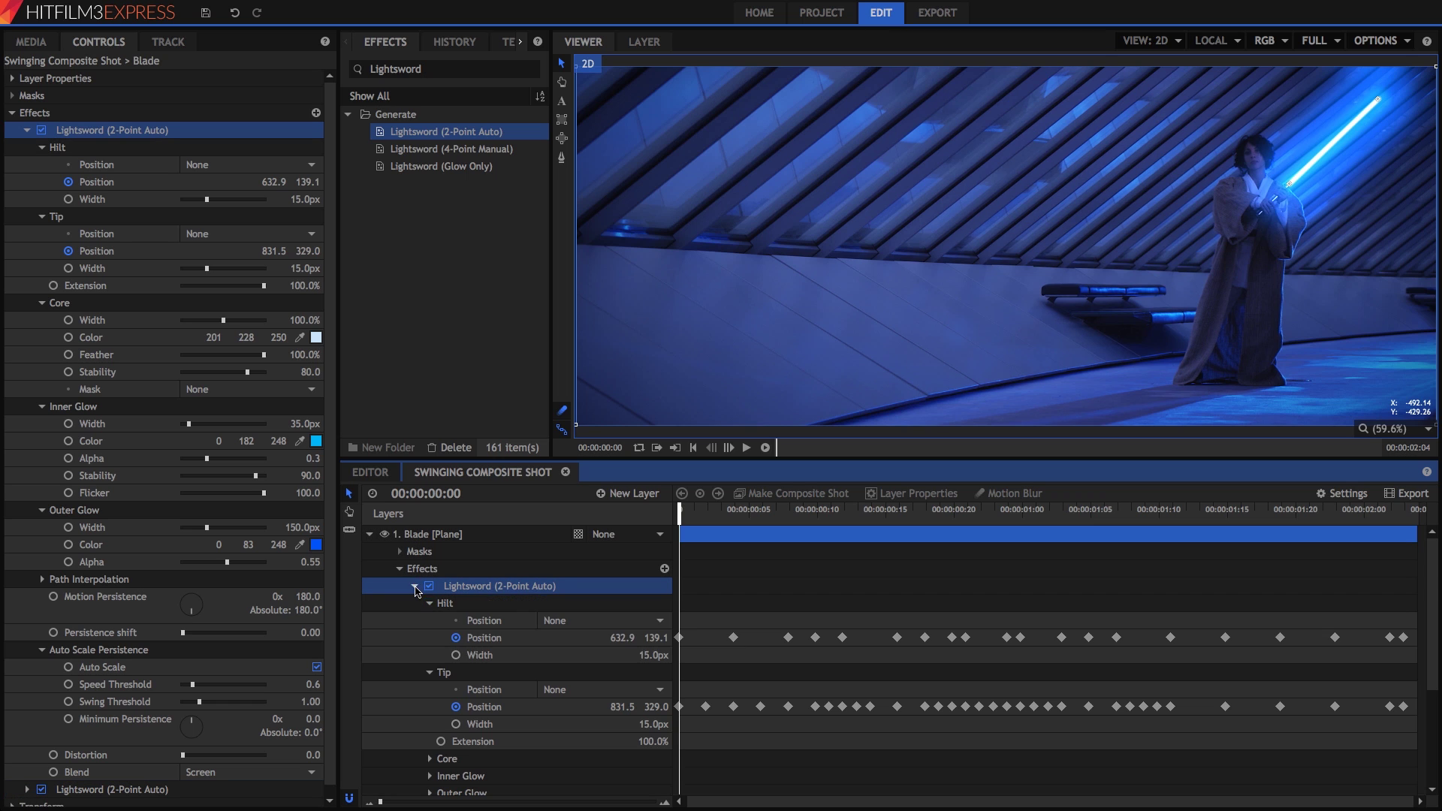
{"action": "left_click", "coordinate": [953, 513]}
{"action": "left_click", "coordinate": [682, 513]}
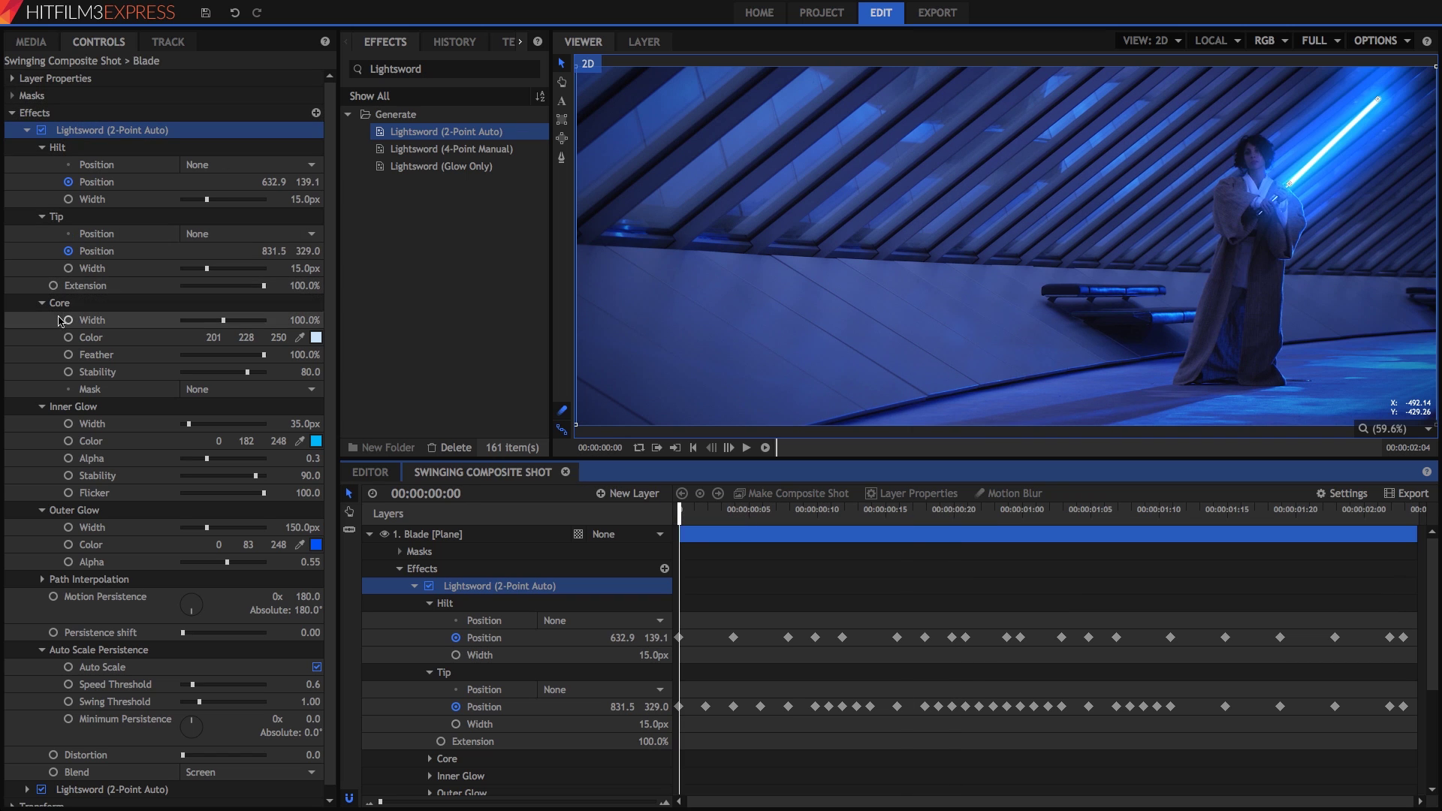
{"action": "left_click", "coordinate": [27, 128]}
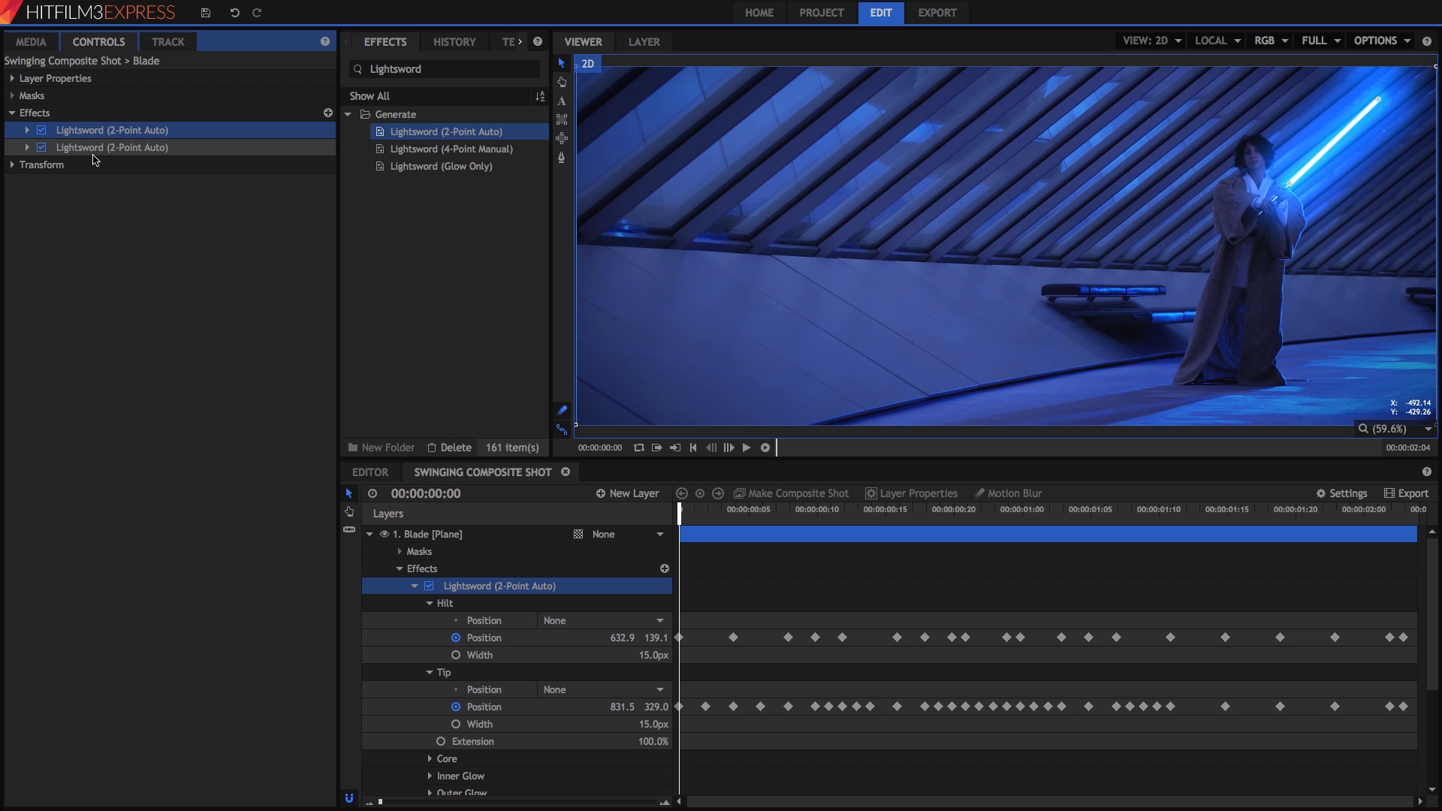
- Rename the first lightsword effect to Secondary
{"action": "right_click", "coordinate": [95, 128]}
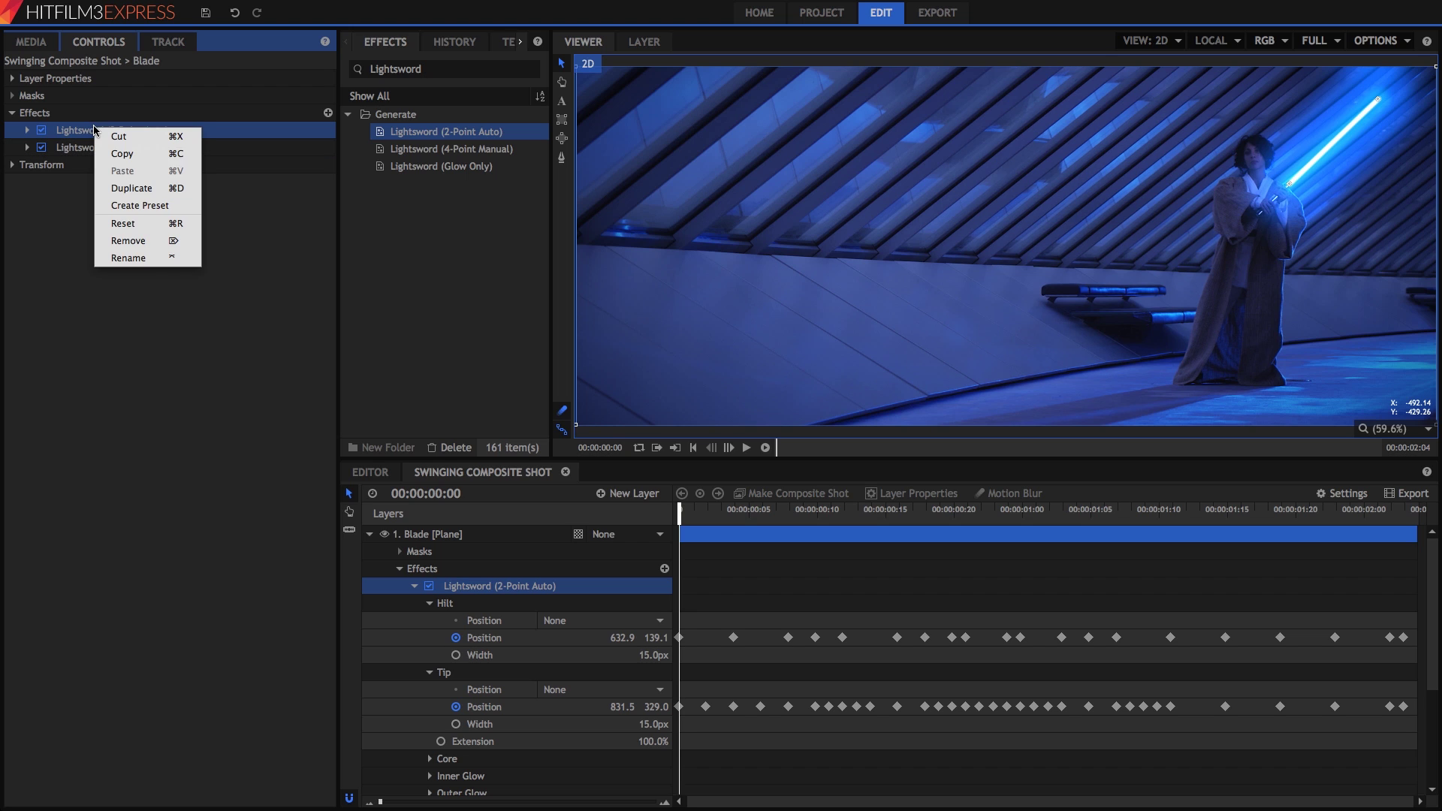
{"action": "left_click", "coordinate": [124, 258]}
{"action": "type", "text": "Secondary"}
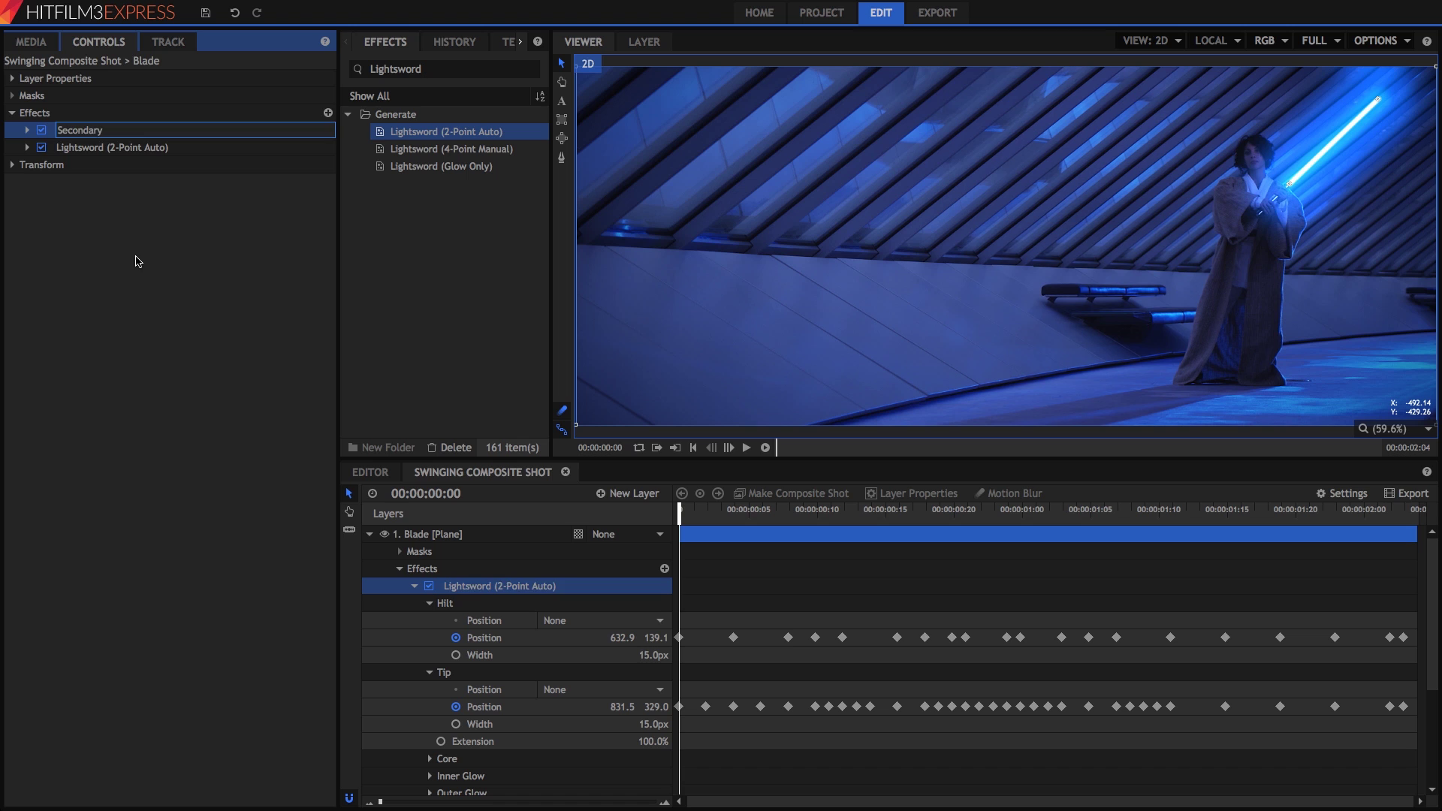
{"action": "key", "text": "Return"}
- Give Secondary a 60% core width and an inner glow of width 80, alpha 0.42, colour 0 120 248
{"action": "left_click", "coordinate": [27, 130]}
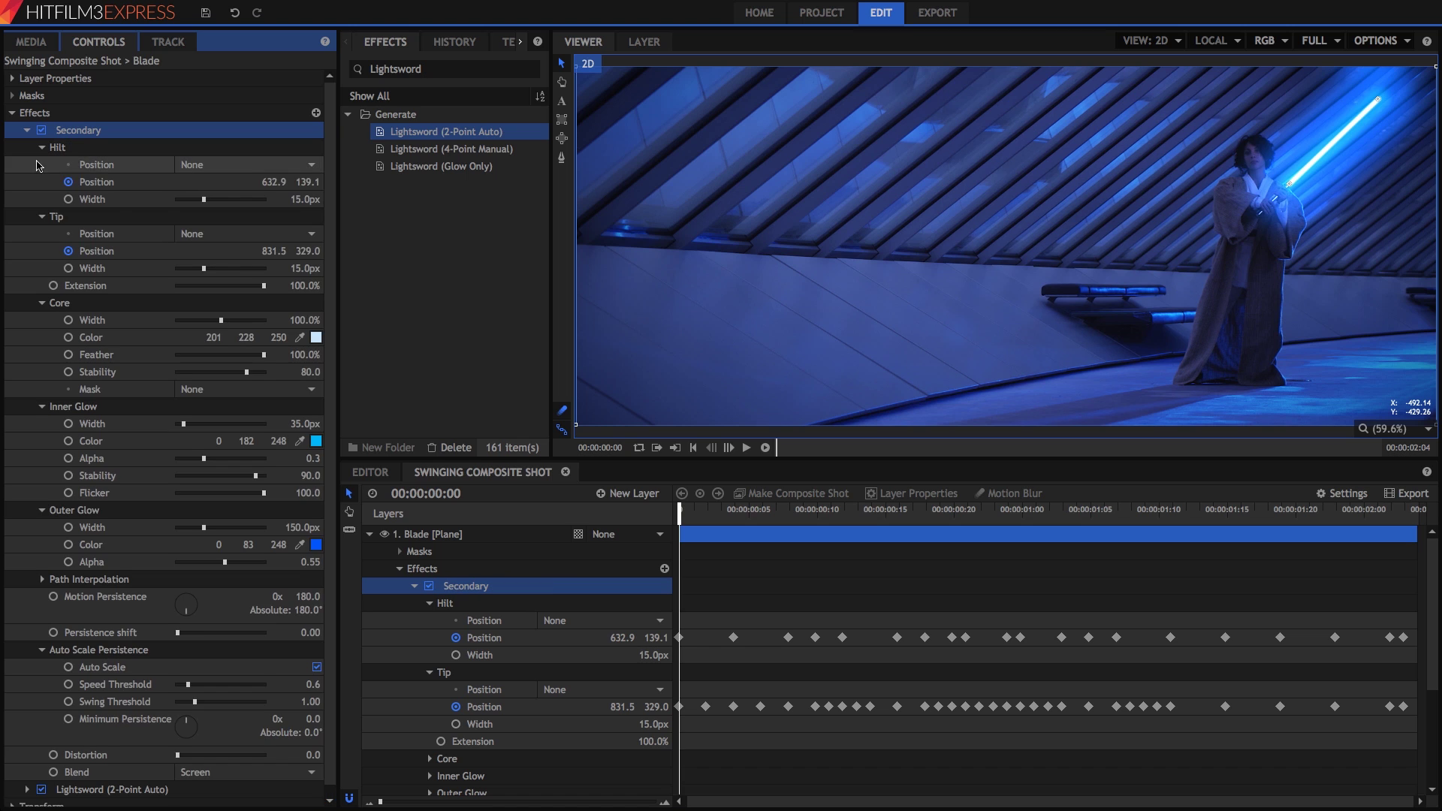
{"action": "left_click", "coordinate": [42, 217]}
{"action": "left_click", "coordinate": [41, 149]}
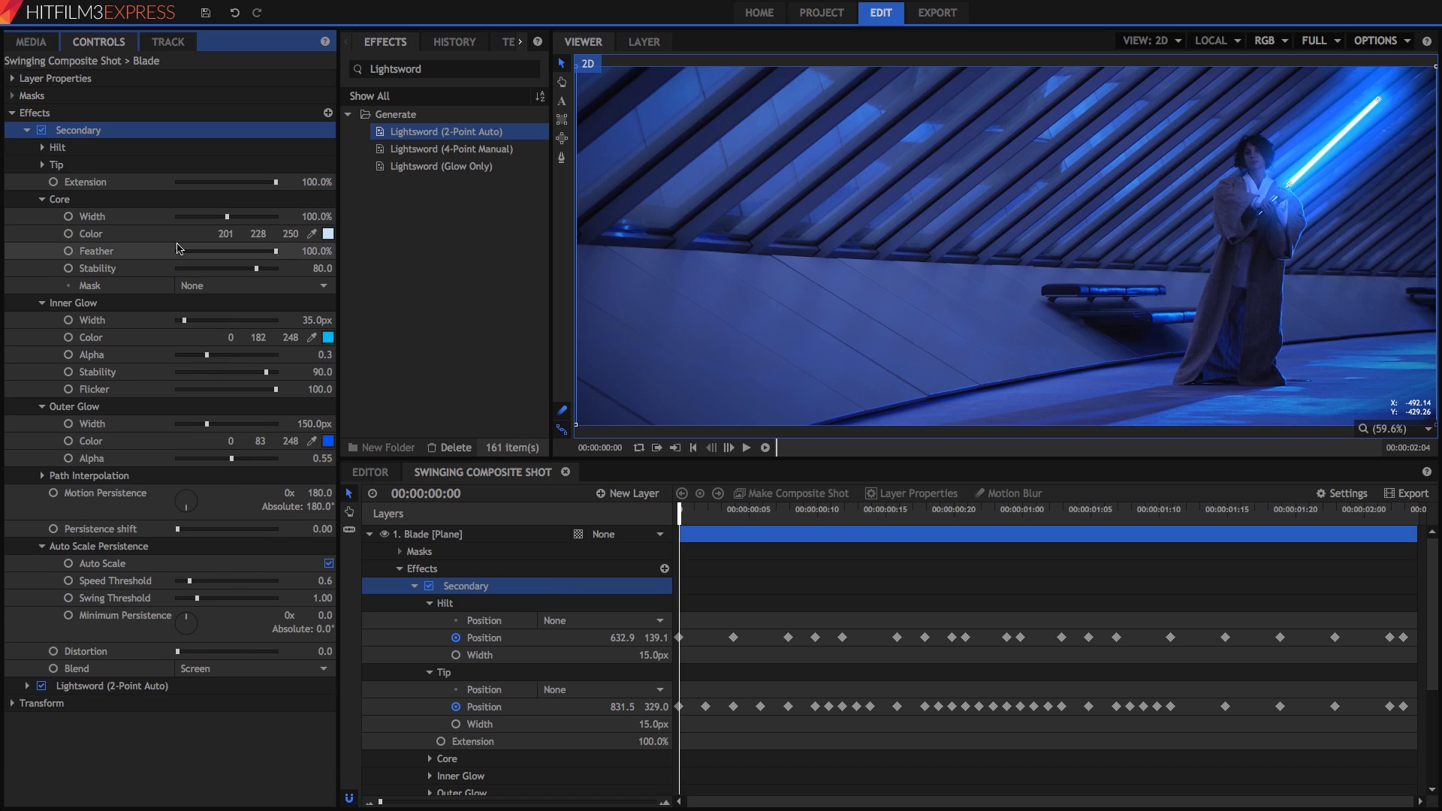
{"action": "left_click", "coordinate": [308, 217]}
{"action": "type", "text": "60"}
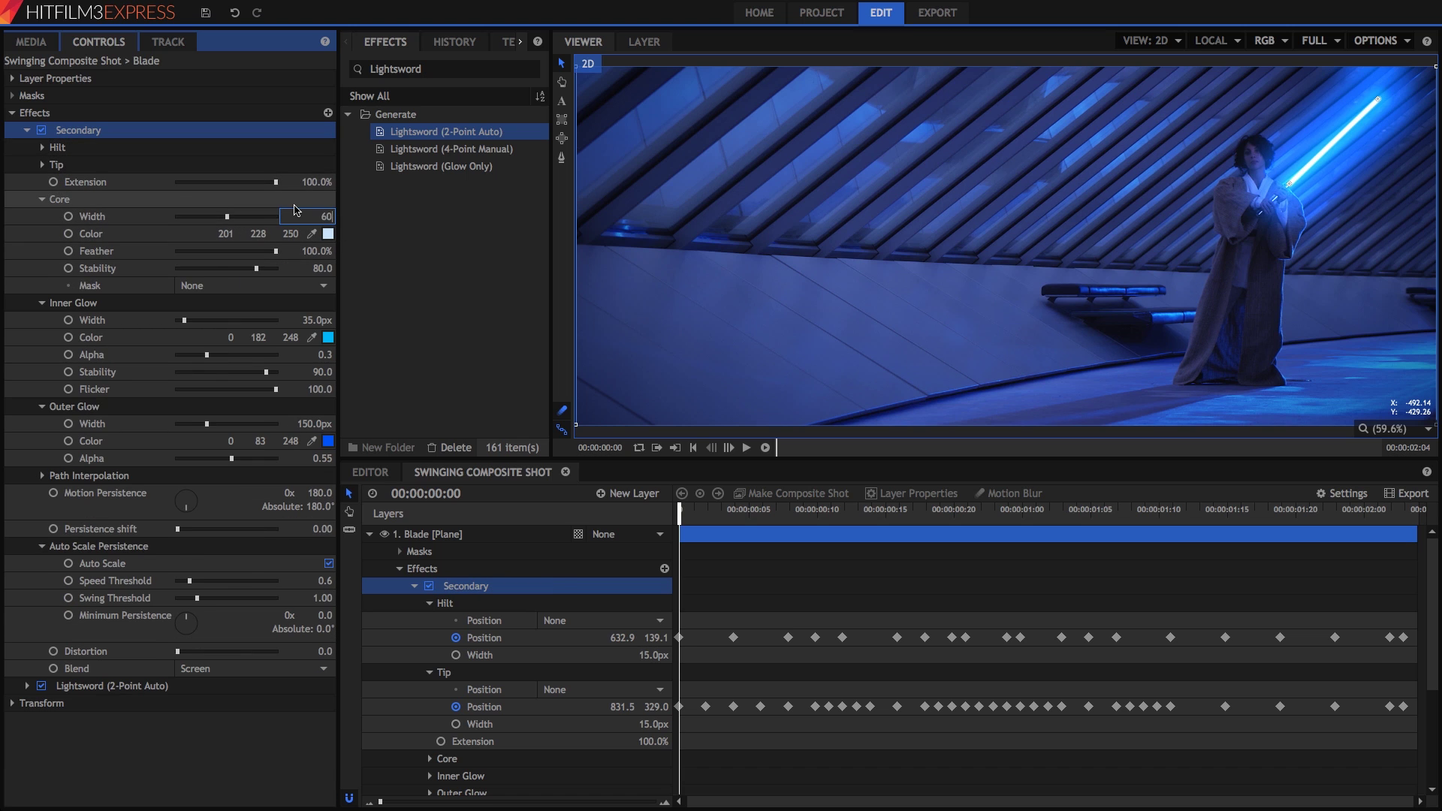
{"action": "key", "text": "Return"}
{"action": "left_click", "coordinate": [308, 320]}
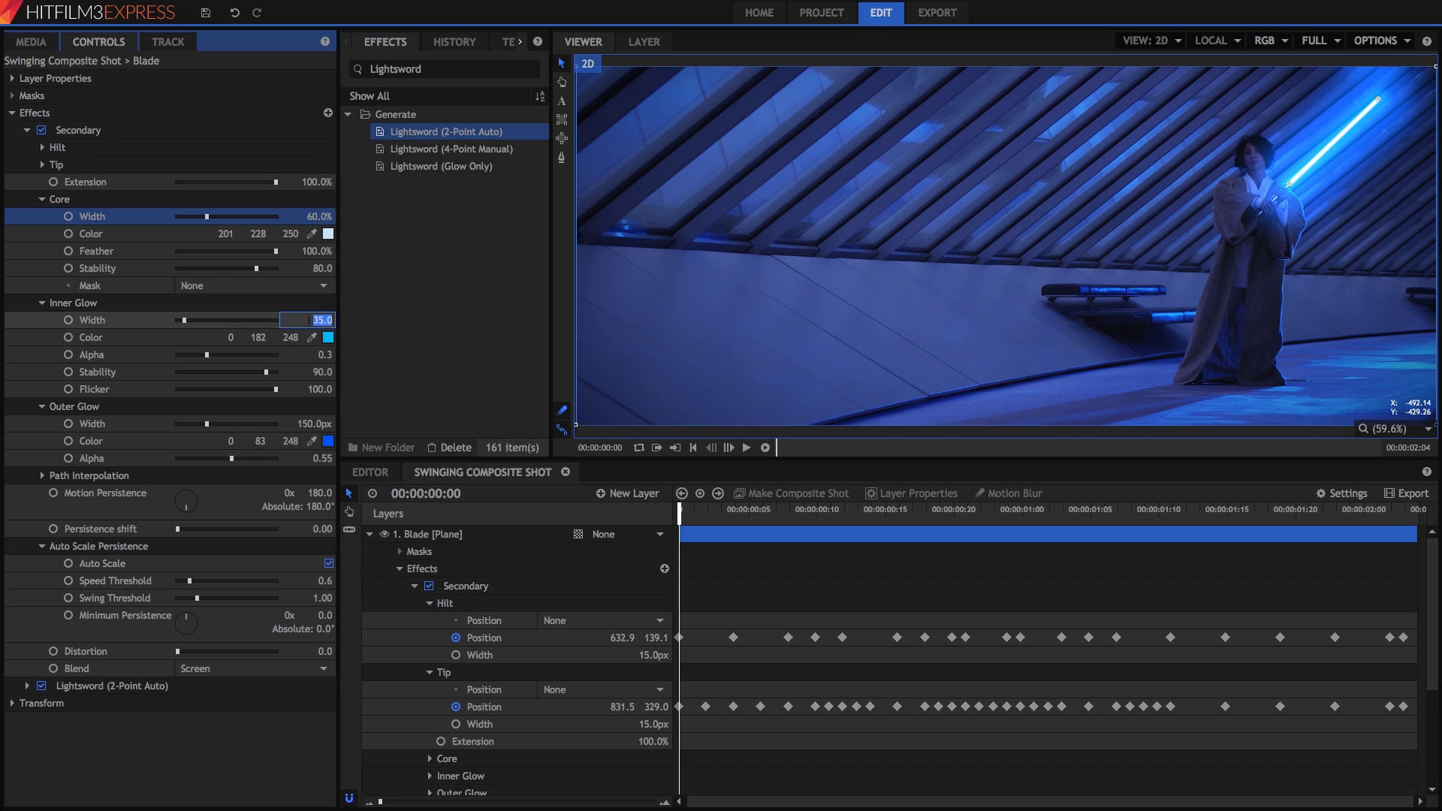
{"action": "type", "text": "80"}
{"action": "key", "text": "Return"}
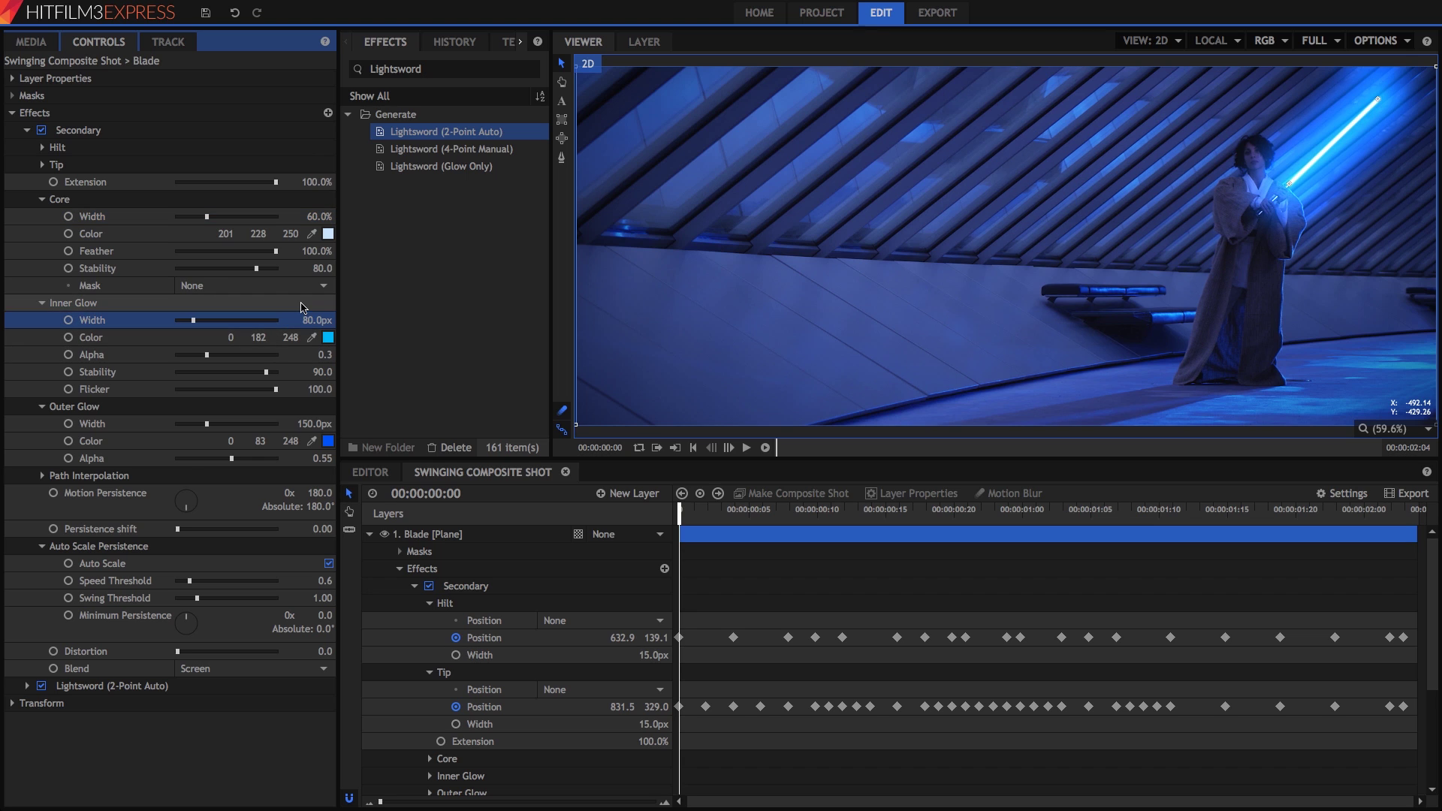
{"action": "left_click", "coordinate": [219, 356]}
{"action": "left_click", "coordinate": [328, 338]}
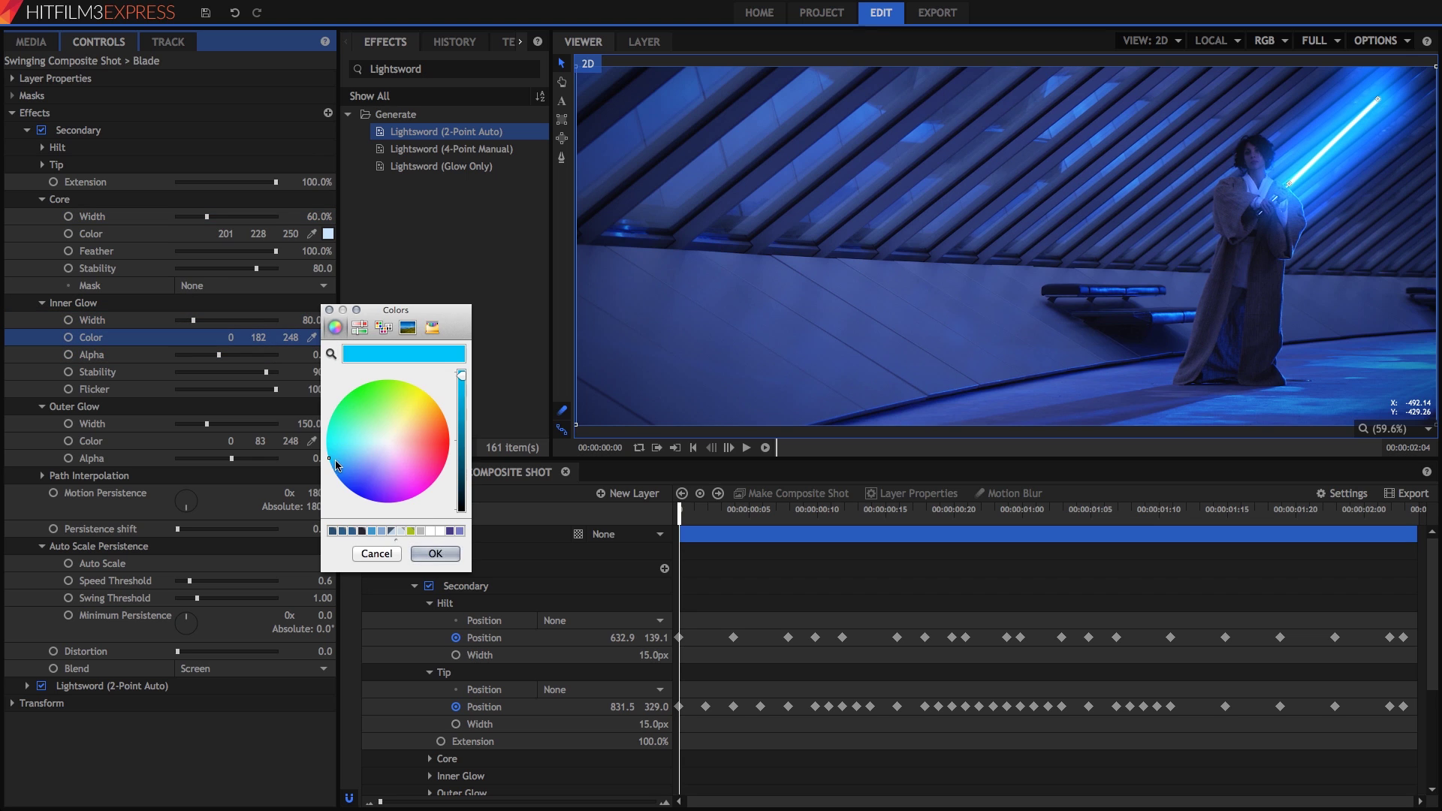
{"action": "left_click", "coordinate": [435, 554]}
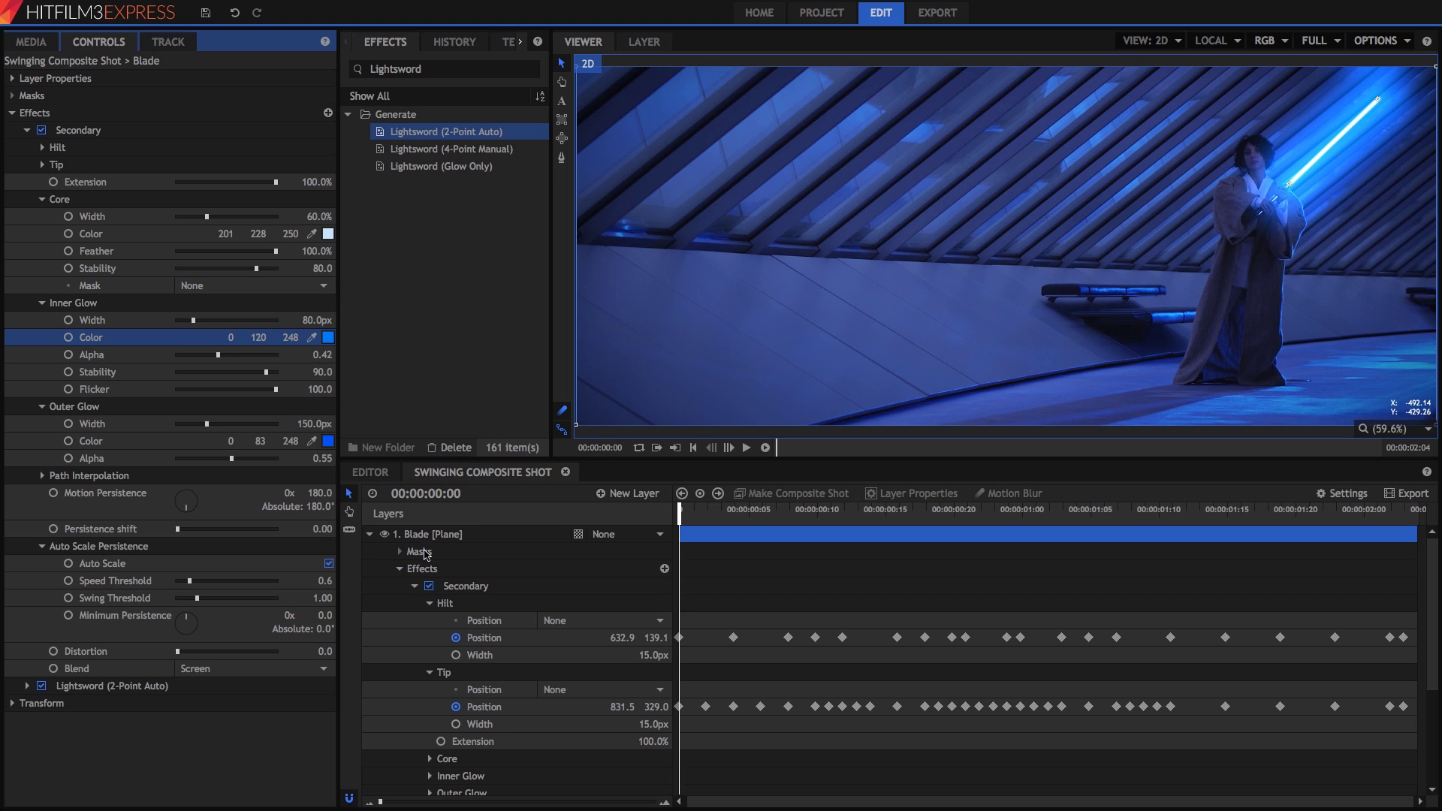
- Set Secondary's outer glow to width 250 and alpha 0.37, then preview the glow
{"action": "left_click", "coordinate": [230, 428]}
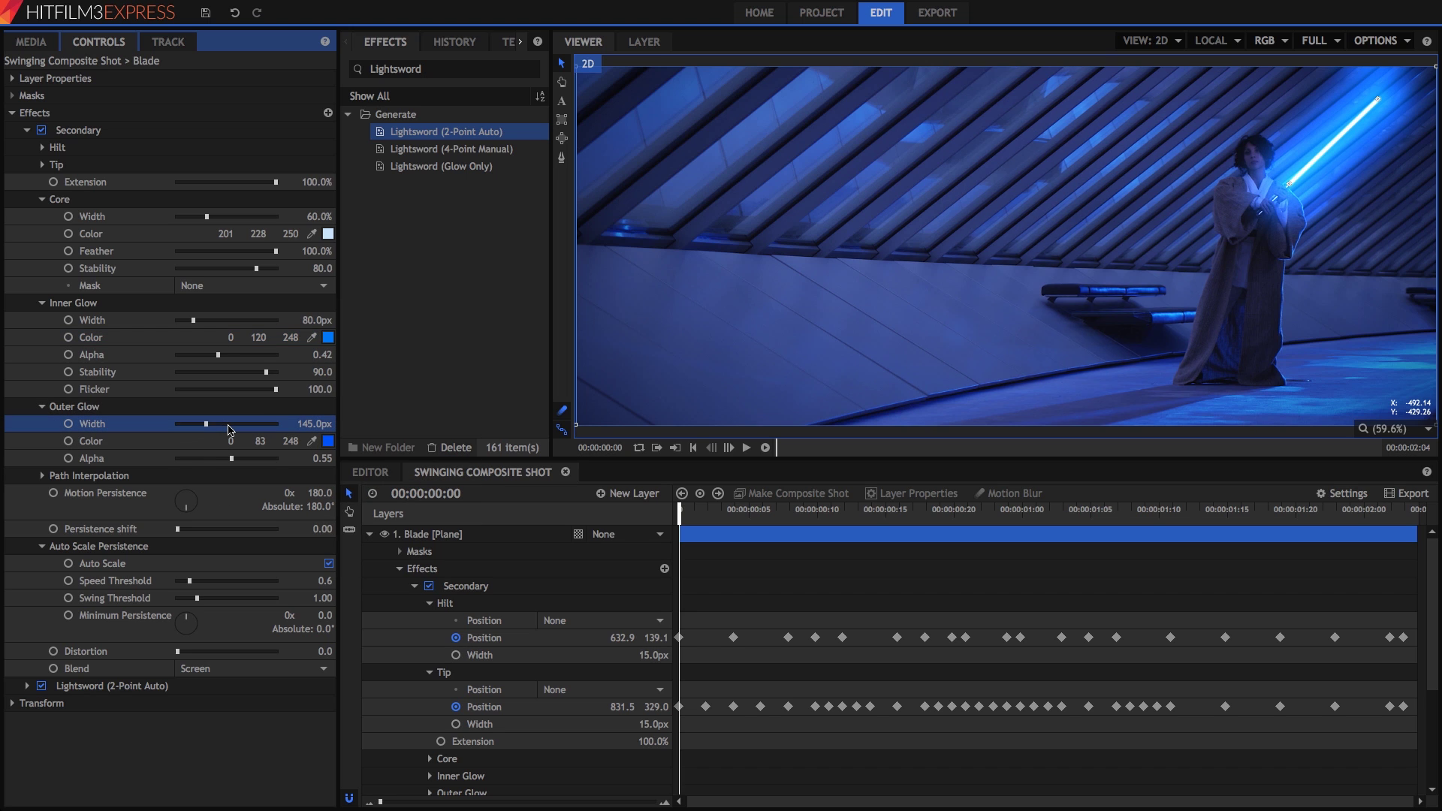
{"action": "scroll", "coordinate": [231, 429], "scroll_direction": "down", "scroll_amount": 1}
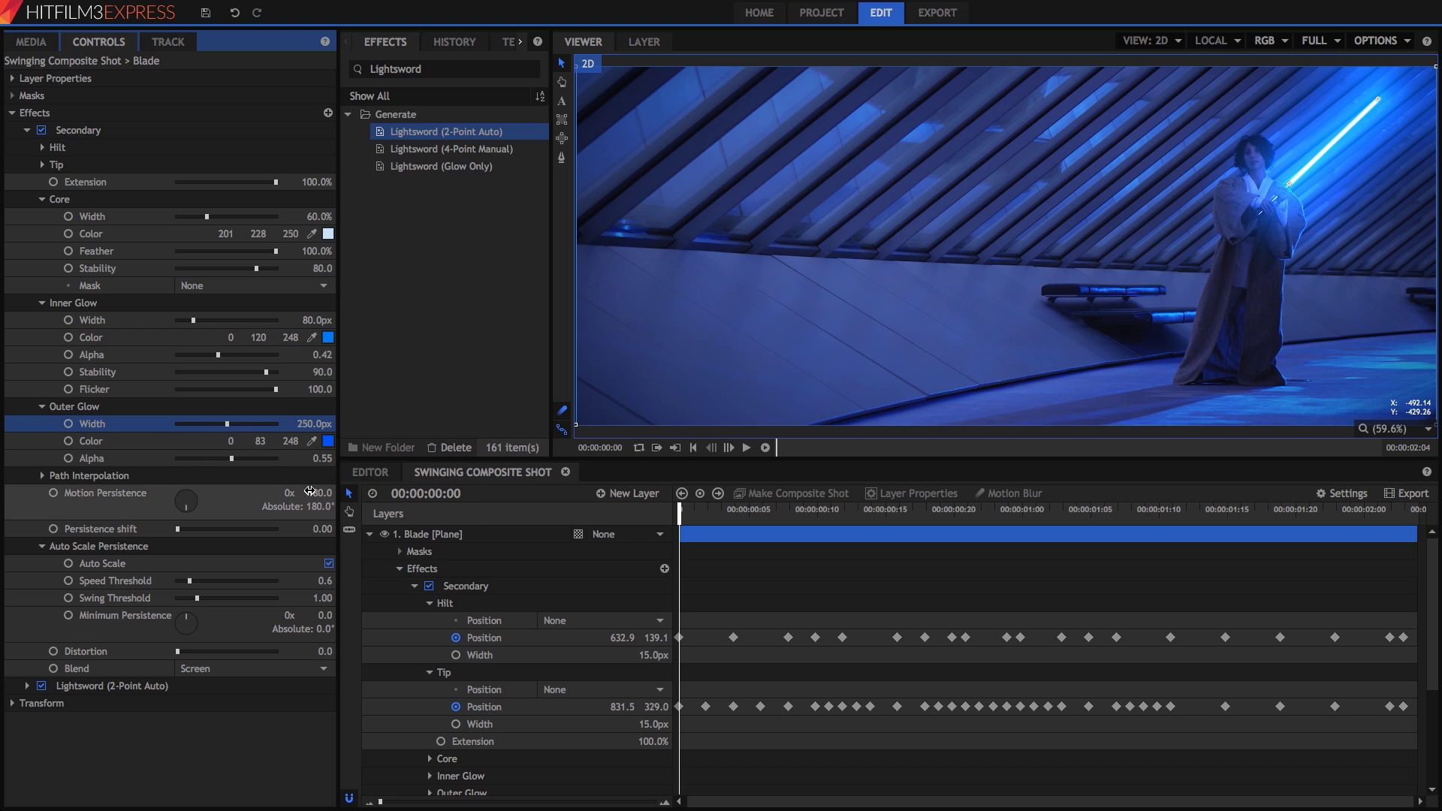
{"action": "left_click_drag", "start_coordinate": [322, 458], "coordinate": [290, 480]}
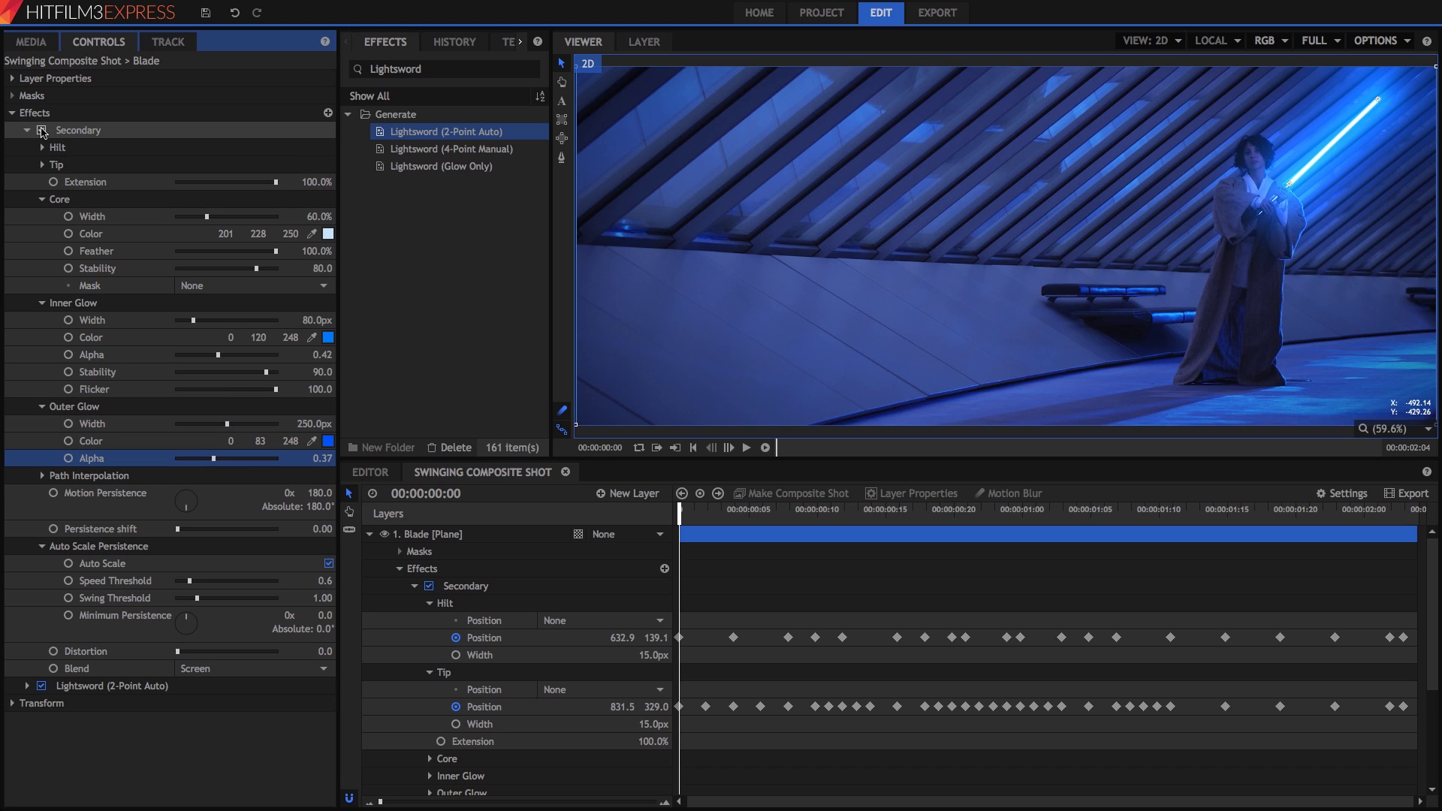
{"action": "left_click", "coordinate": [42, 131]}
{"action": "left_click", "coordinate": [42, 131]}
{"action": "left_click", "coordinate": [747, 449]}
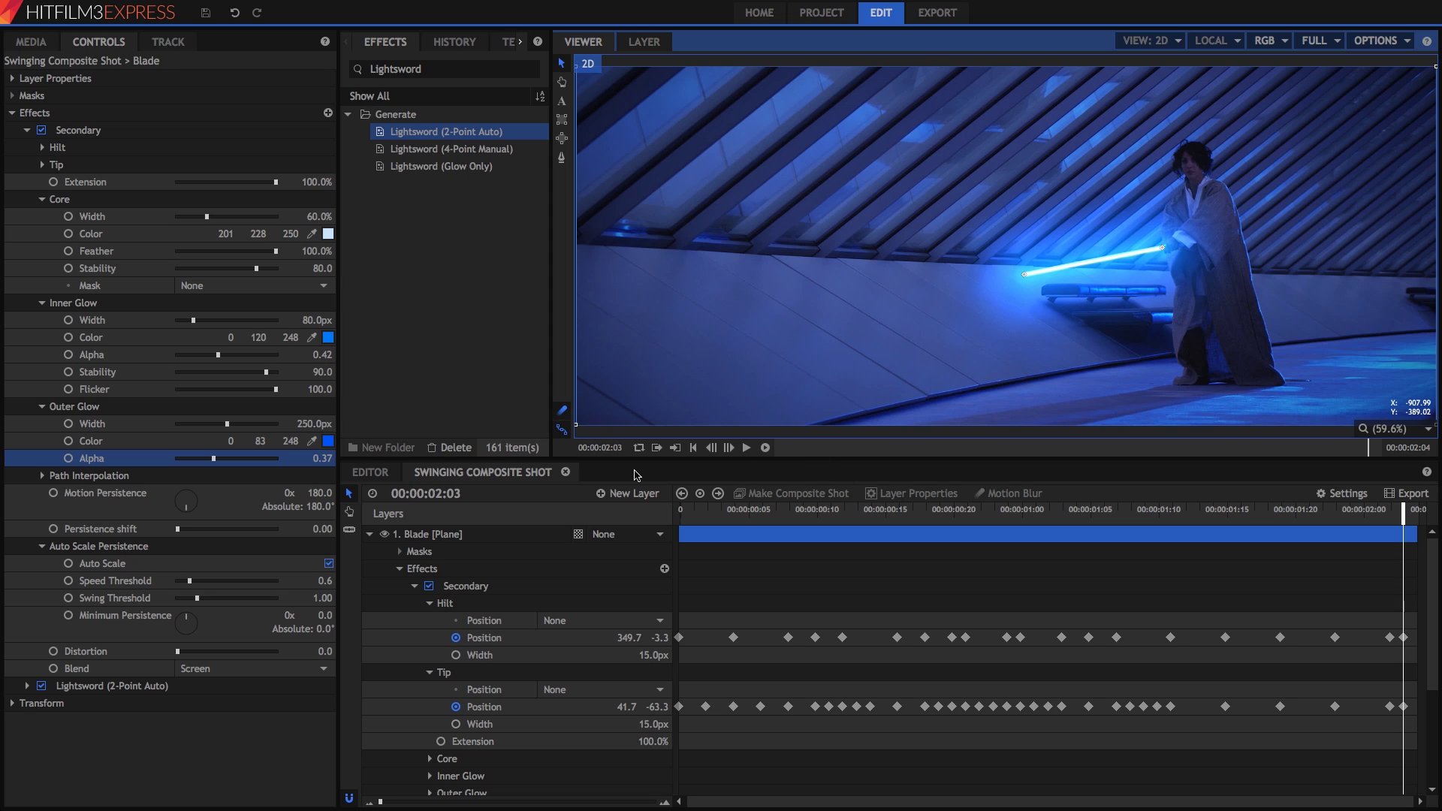
- Convert the Ignition clip into an Ignition Composite Shot and scrub through its footage
{"action": "left_click", "coordinate": [376, 472]}
{"action": "scroll", "coordinate": [617, 611], "scroll_direction": "up", "scroll_amount": 3}
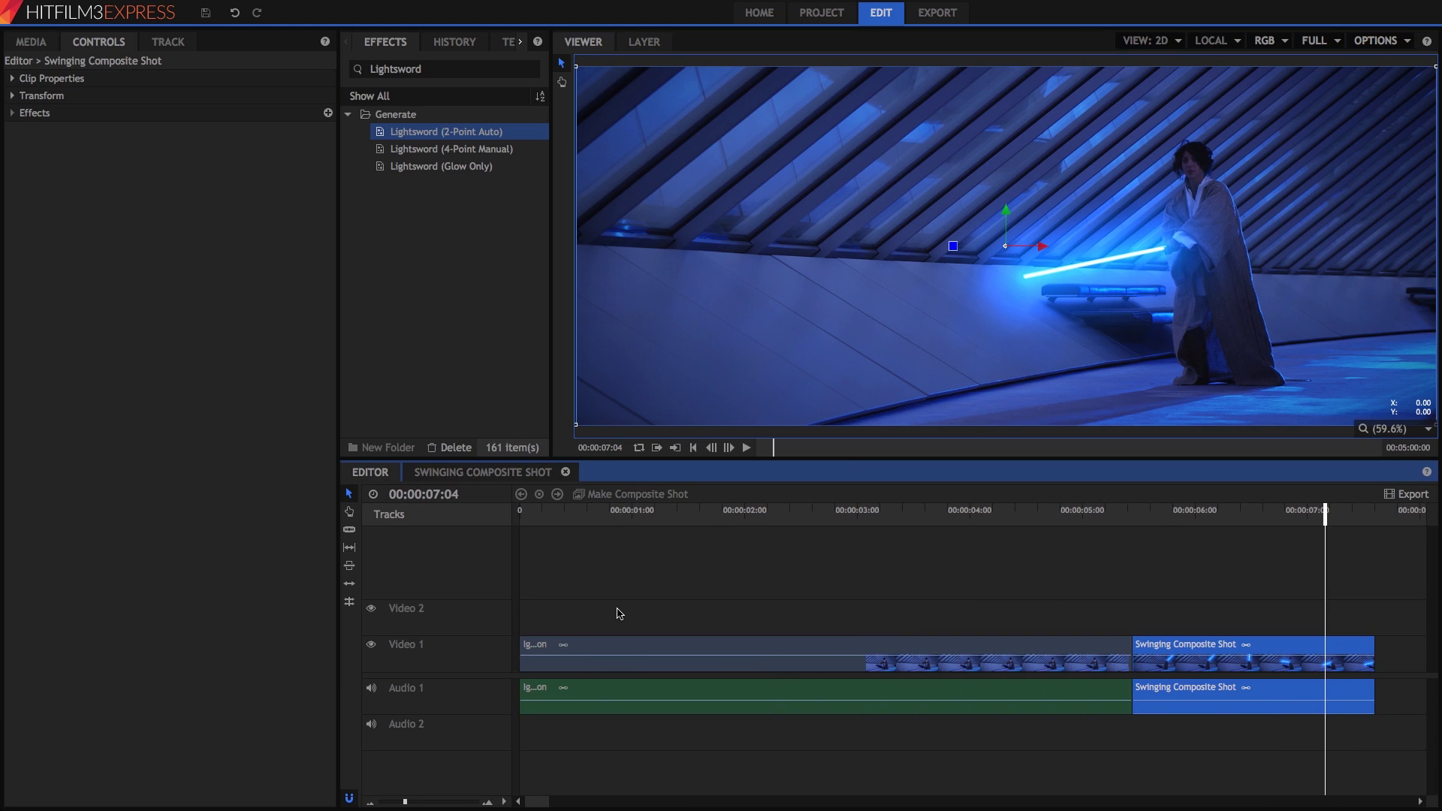
{"action": "left_click", "coordinate": [590, 654]}
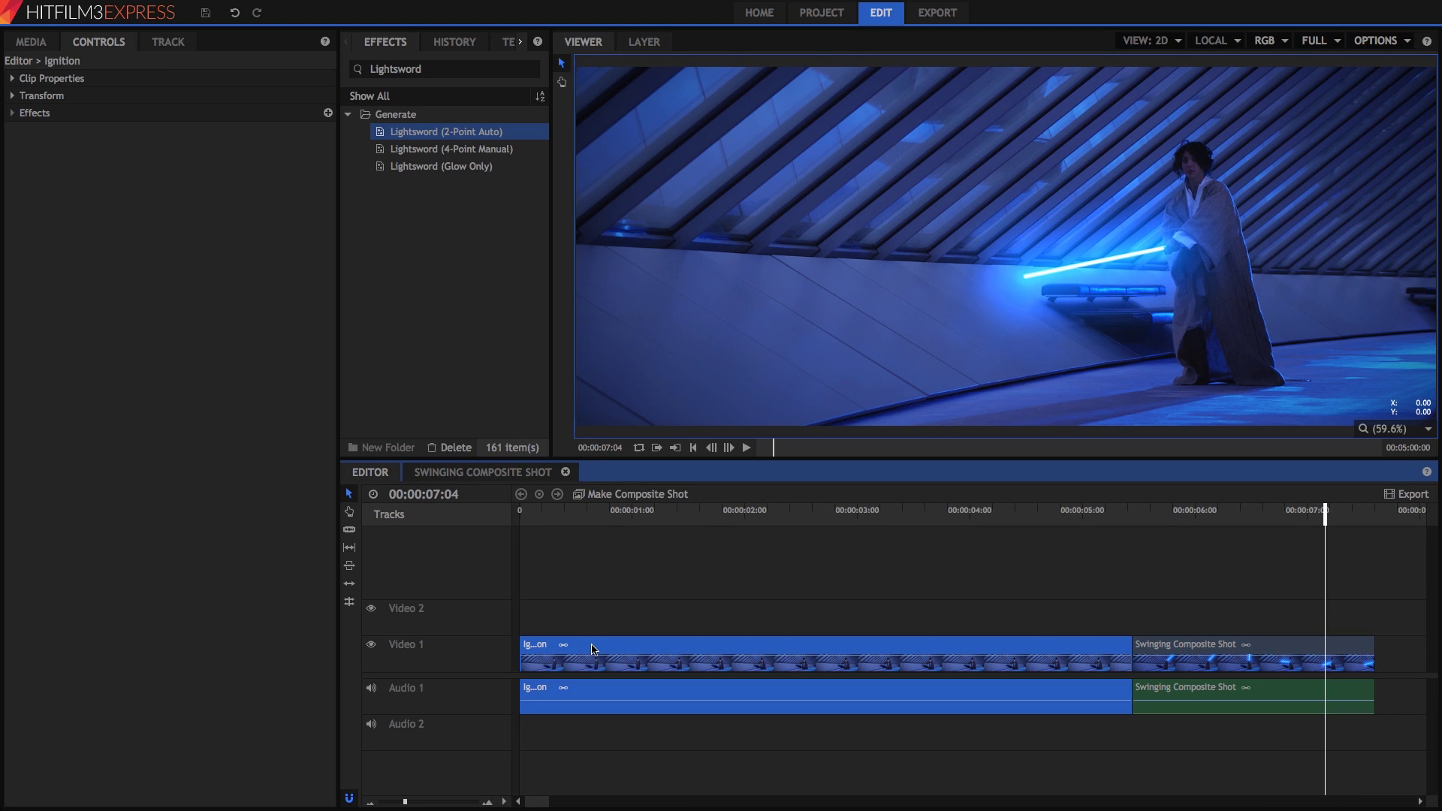
{"action": "right_click", "coordinate": [595, 649]}
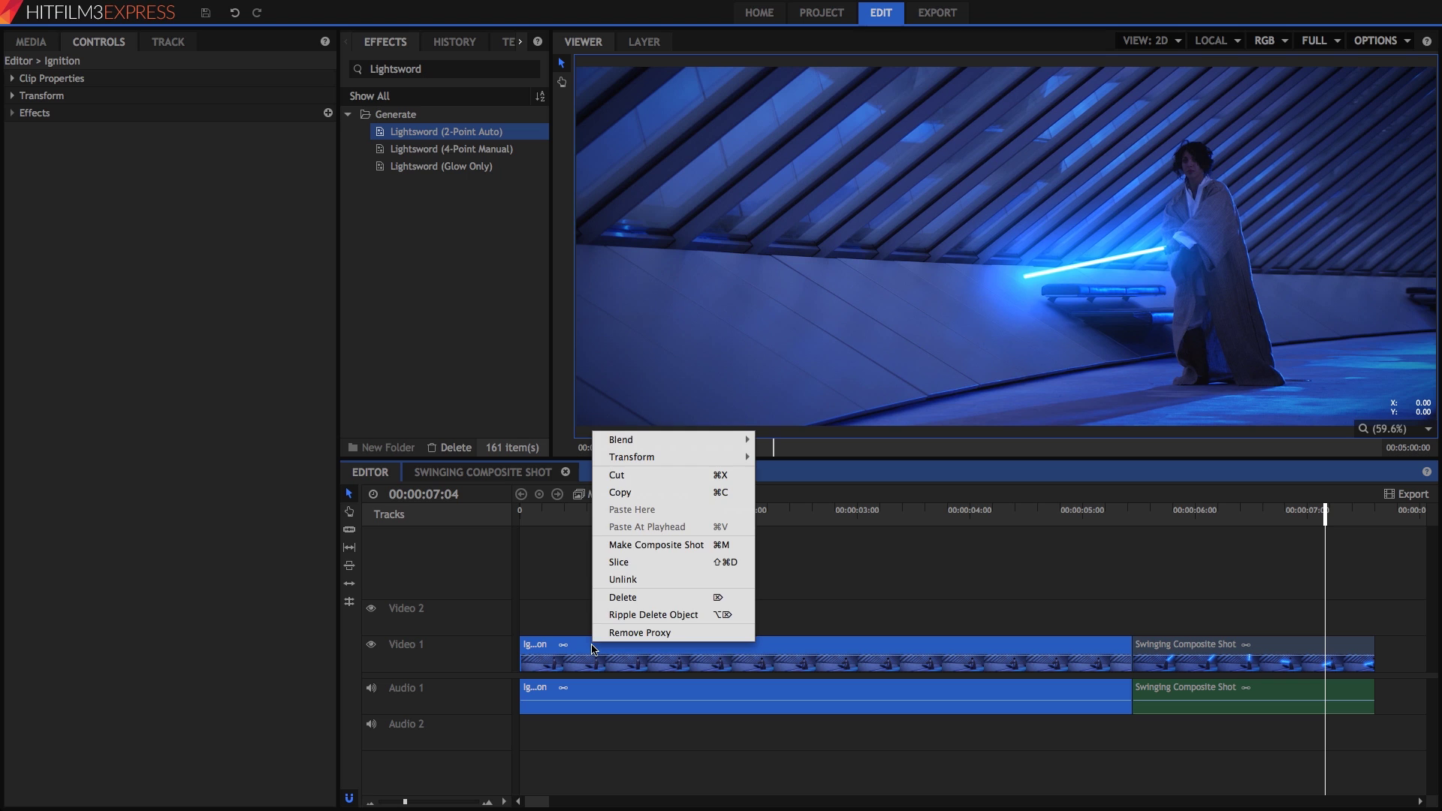
{"action": "left_click", "coordinate": [641, 546]}
{"action": "left_click", "coordinate": [809, 436]}
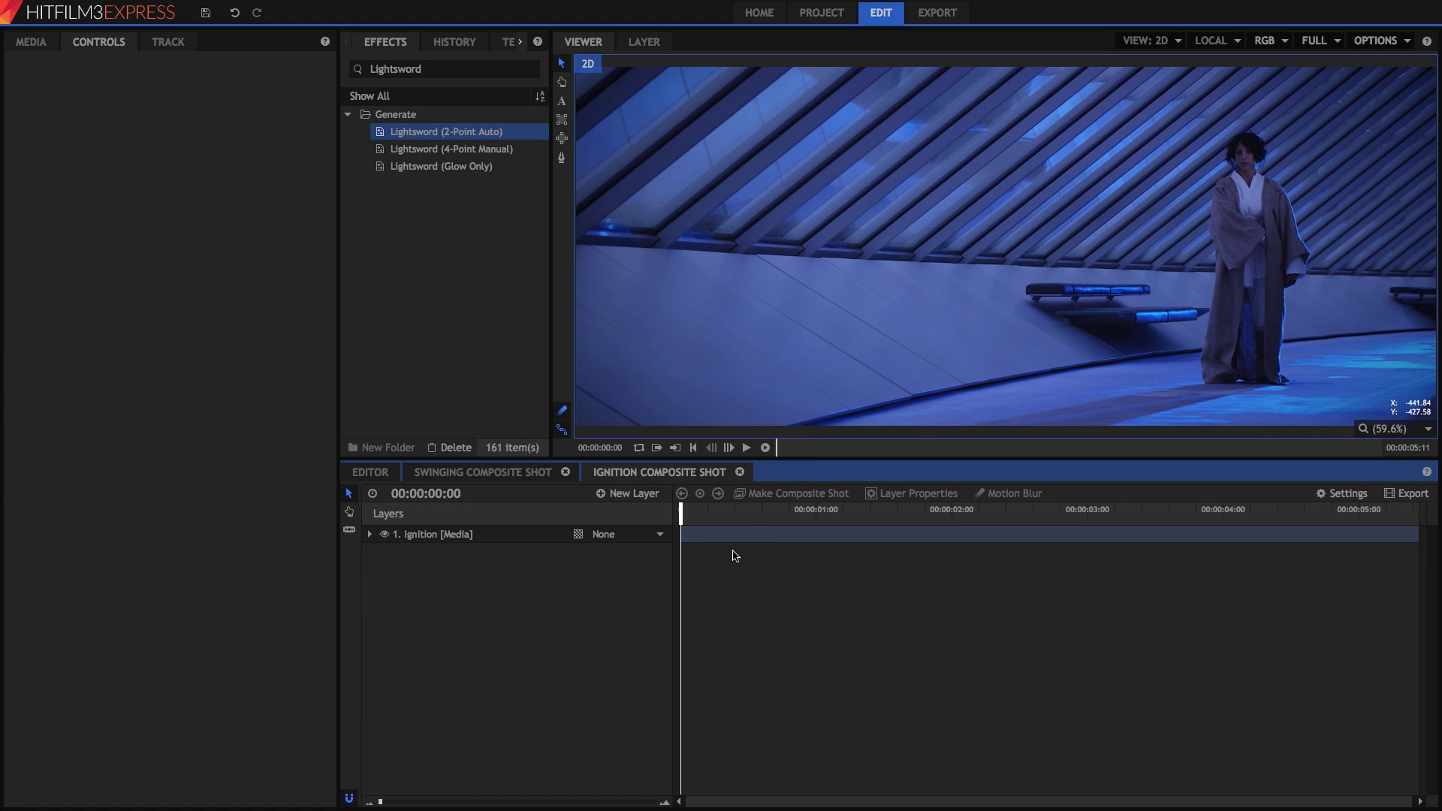
{"action": "left_click_drag", "start_coordinate": [682, 512], "coordinate": [992, 518]}
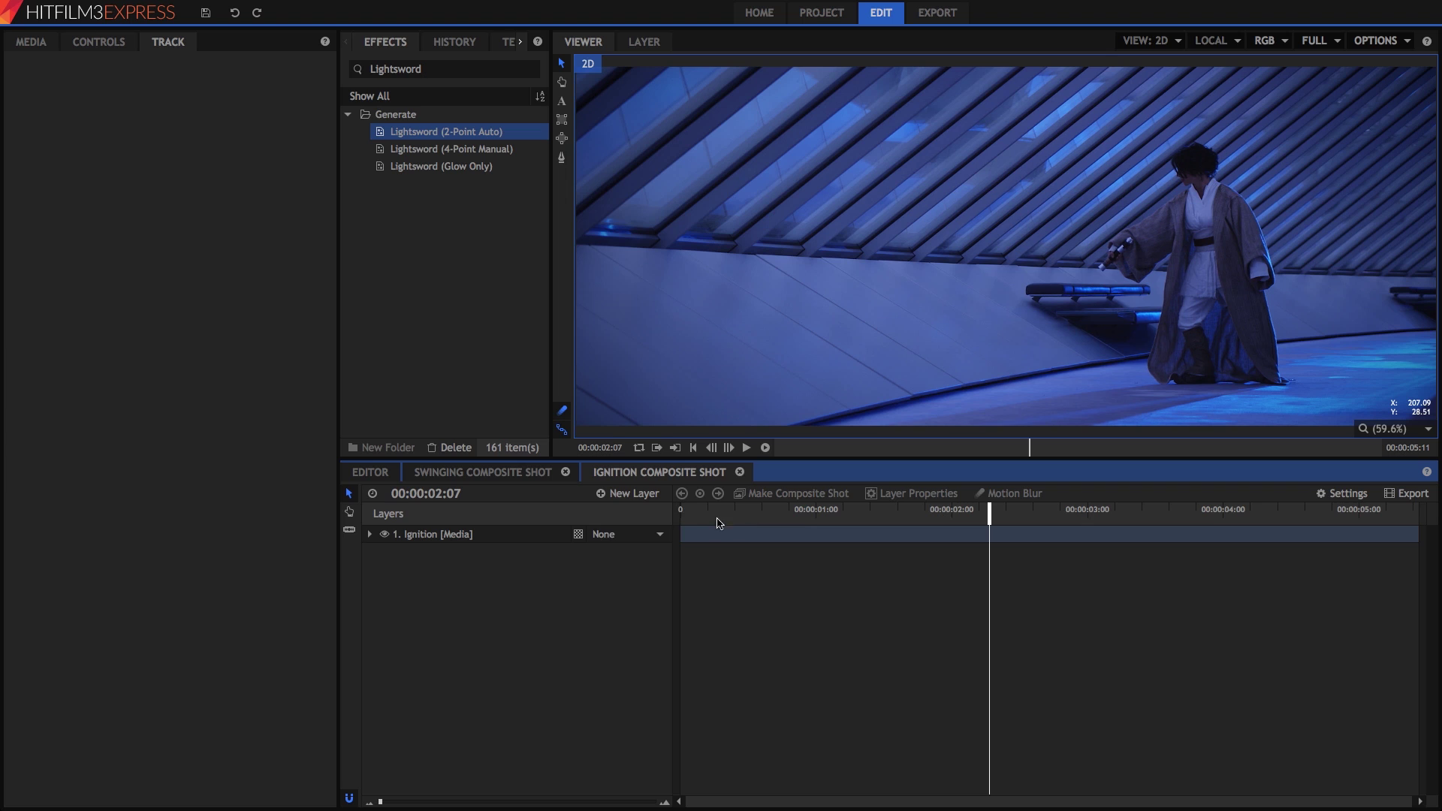
- Add a point layer to the Ignition composite and rename it Hilt
{"action": "left_click", "coordinate": [631, 494]}
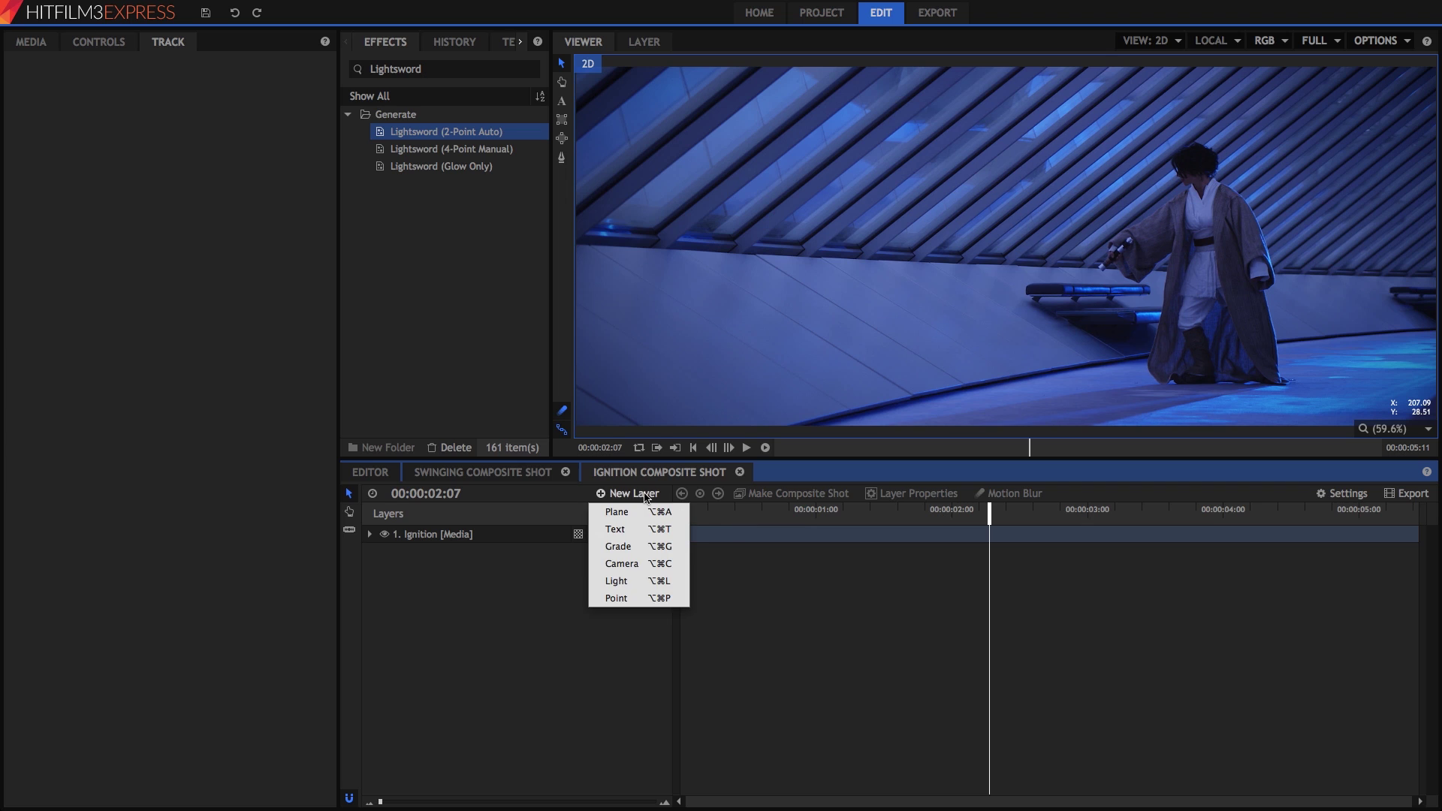
{"action": "left_click", "coordinate": [638, 601]}
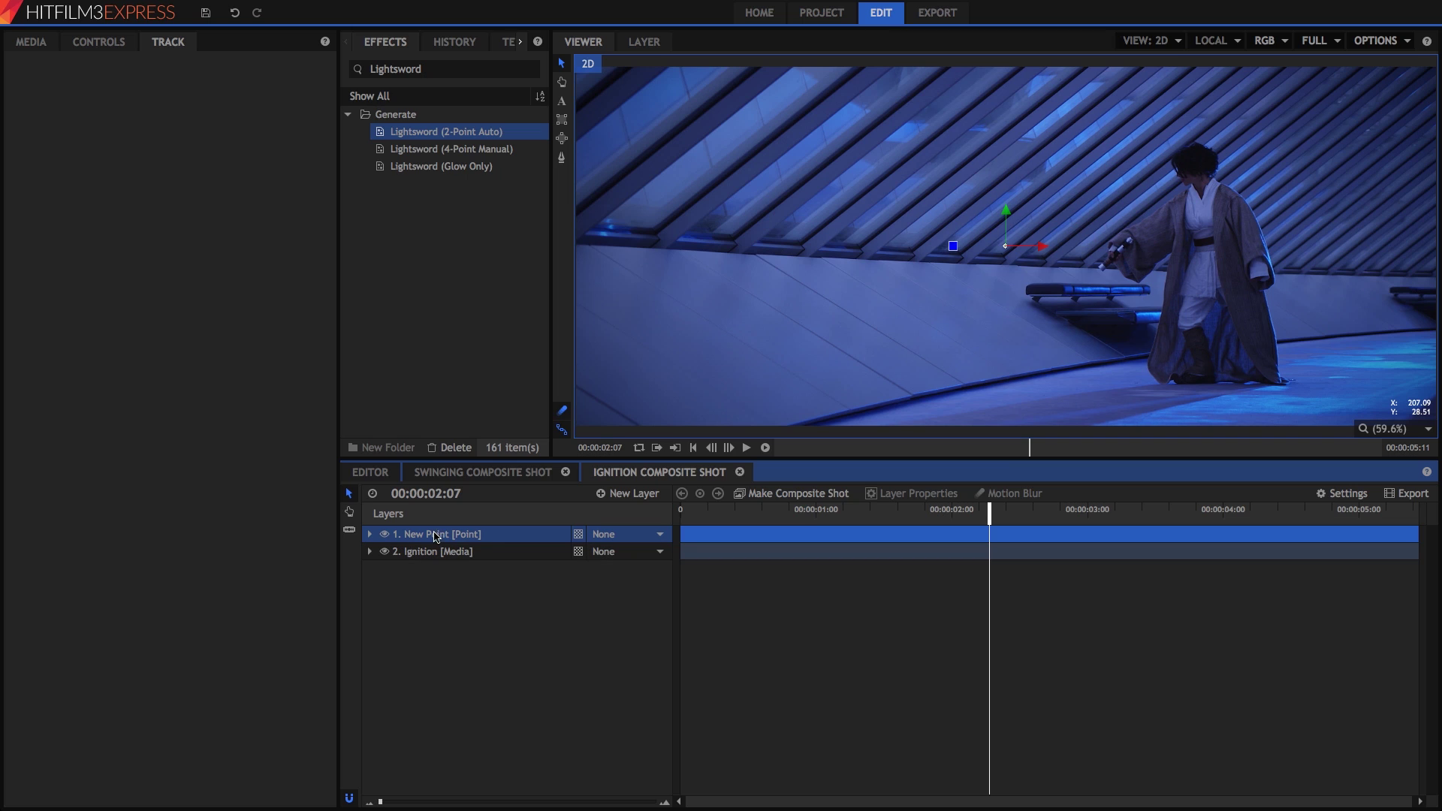
{"action": "right_click", "coordinate": [489, 535]}
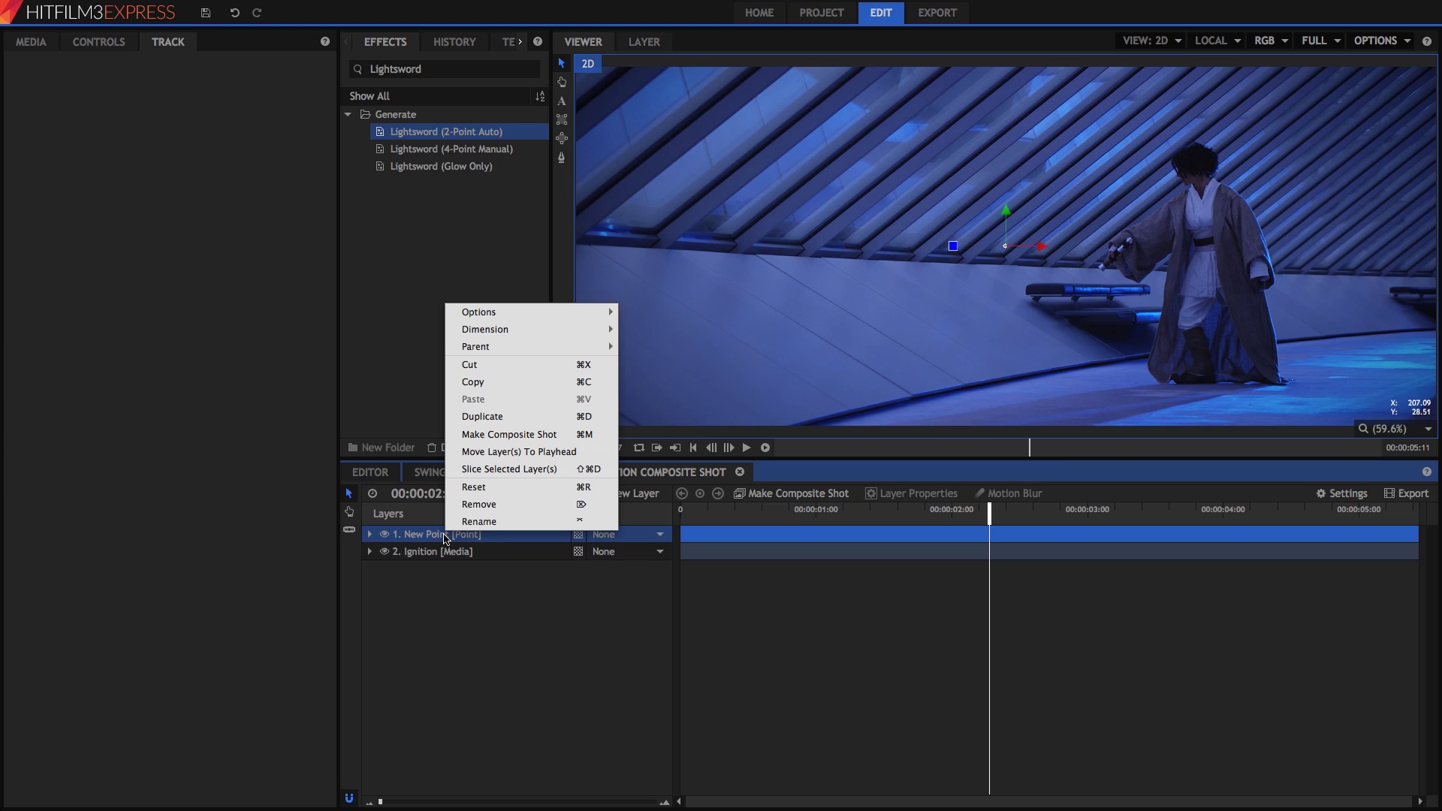
{"action": "left_click", "coordinate": [490, 521]}
{"action": "type", "text": "Hil"}
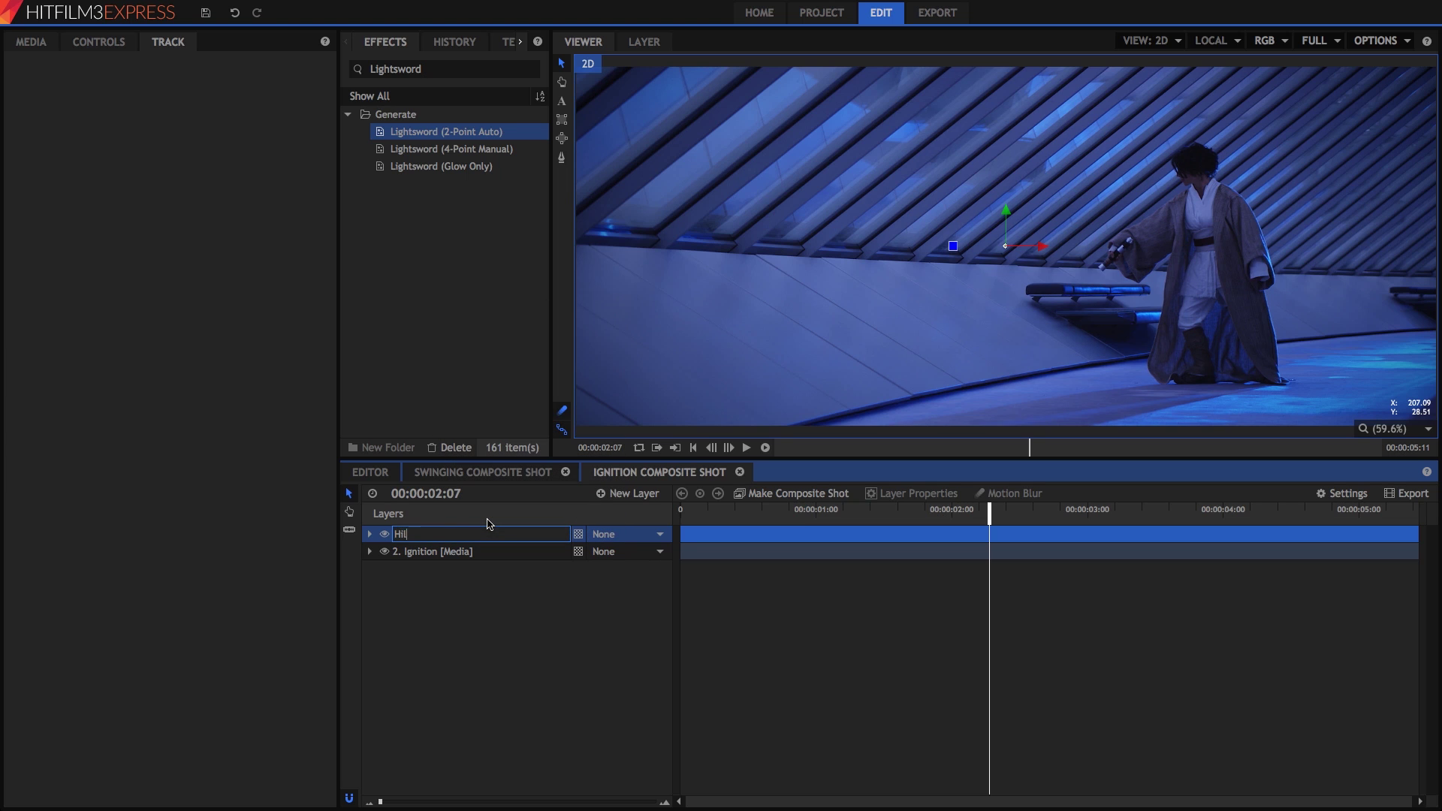
{"action": "type", "text": "t"}
{"action": "key", "text": "Return"}
- Add a second point layer named Tip, then move the playhead to the shot's last frame
{"action": "left_click", "coordinate": [609, 496]}
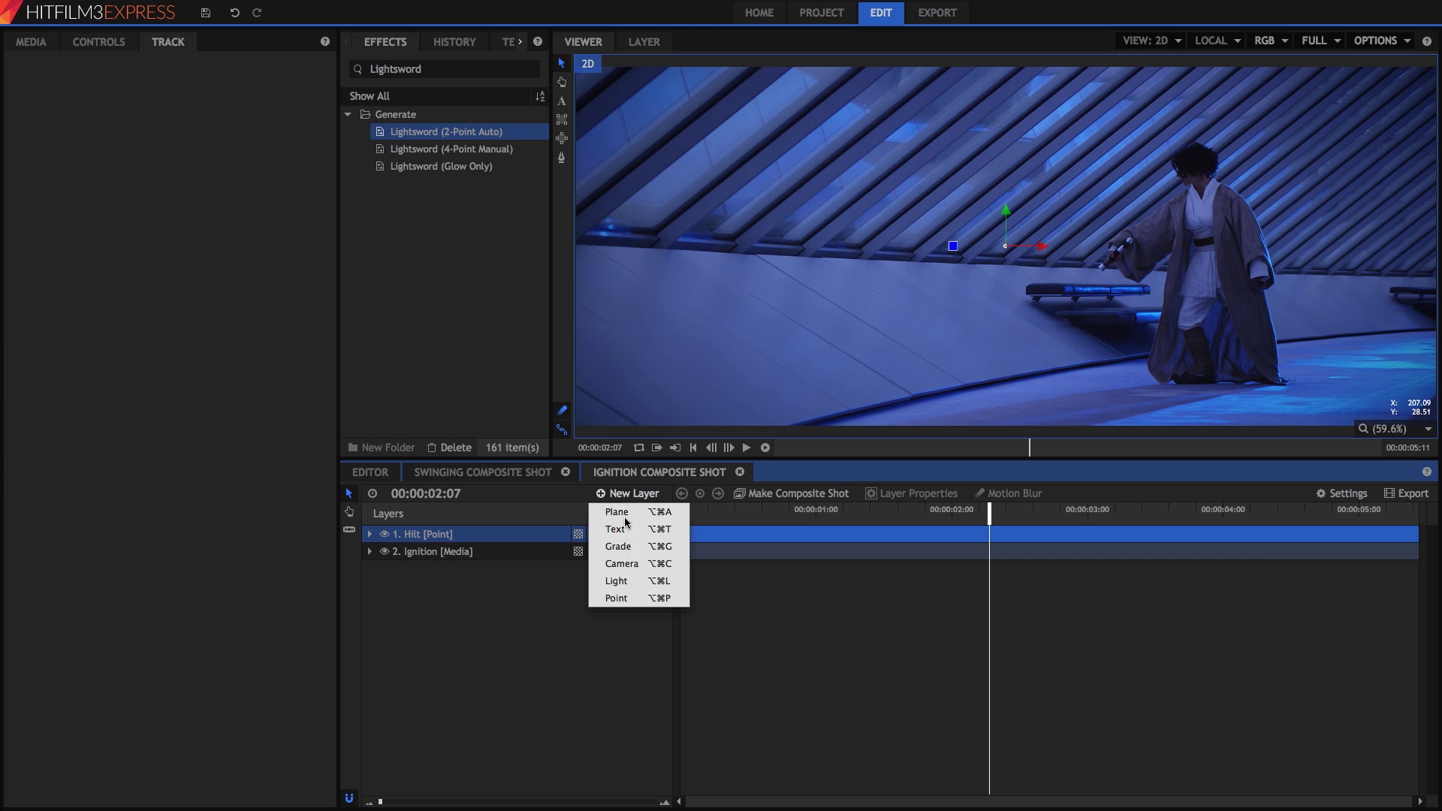
{"action": "left_click", "coordinate": [613, 598]}
{"action": "right_click", "coordinate": [443, 534]}
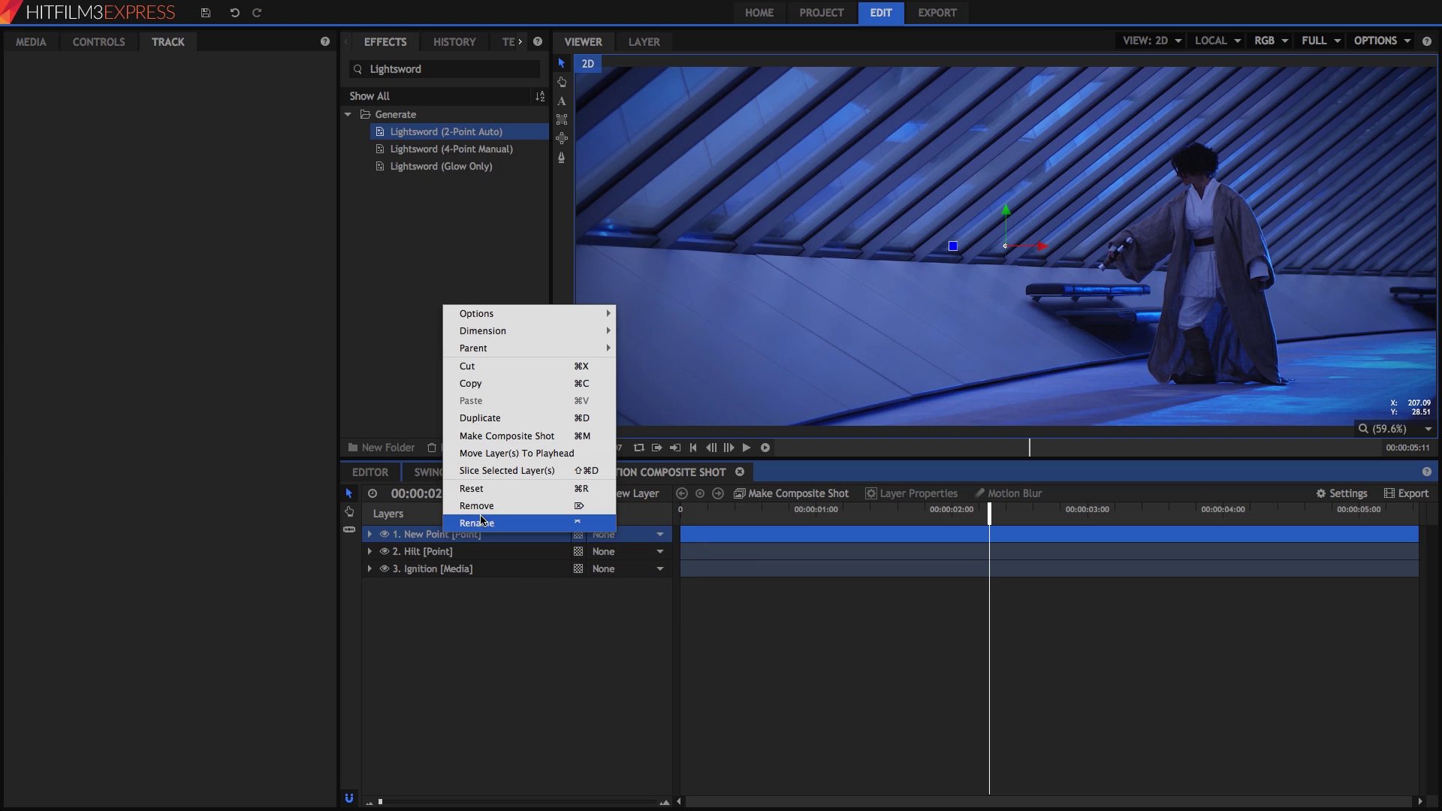
{"action": "left_click", "coordinate": [477, 523]}
{"action": "type", "text": "Tip"}
{"action": "key", "text": "Return"}
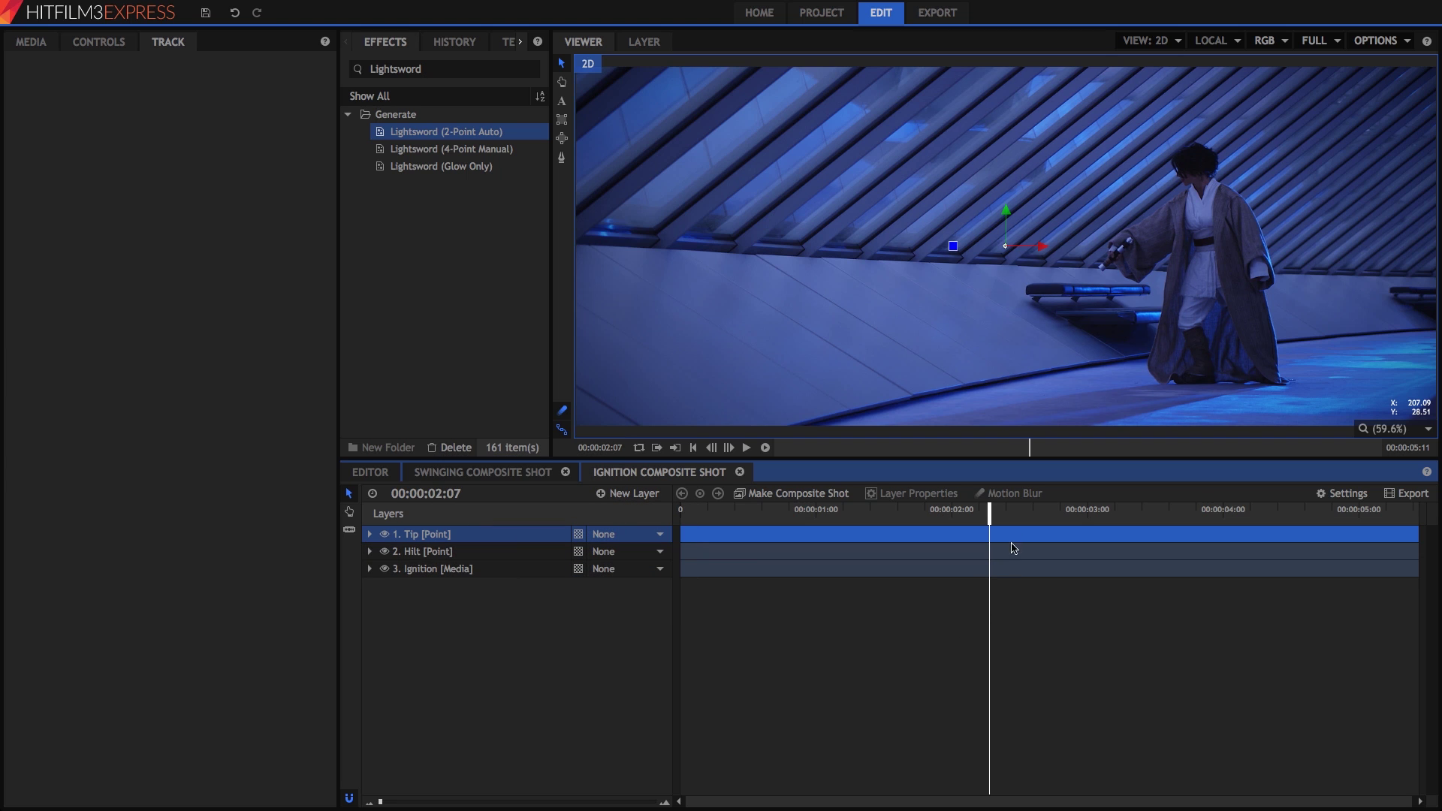
{"action": "left_click_drag", "start_coordinate": [990, 511], "coordinate": [1413, 511]}
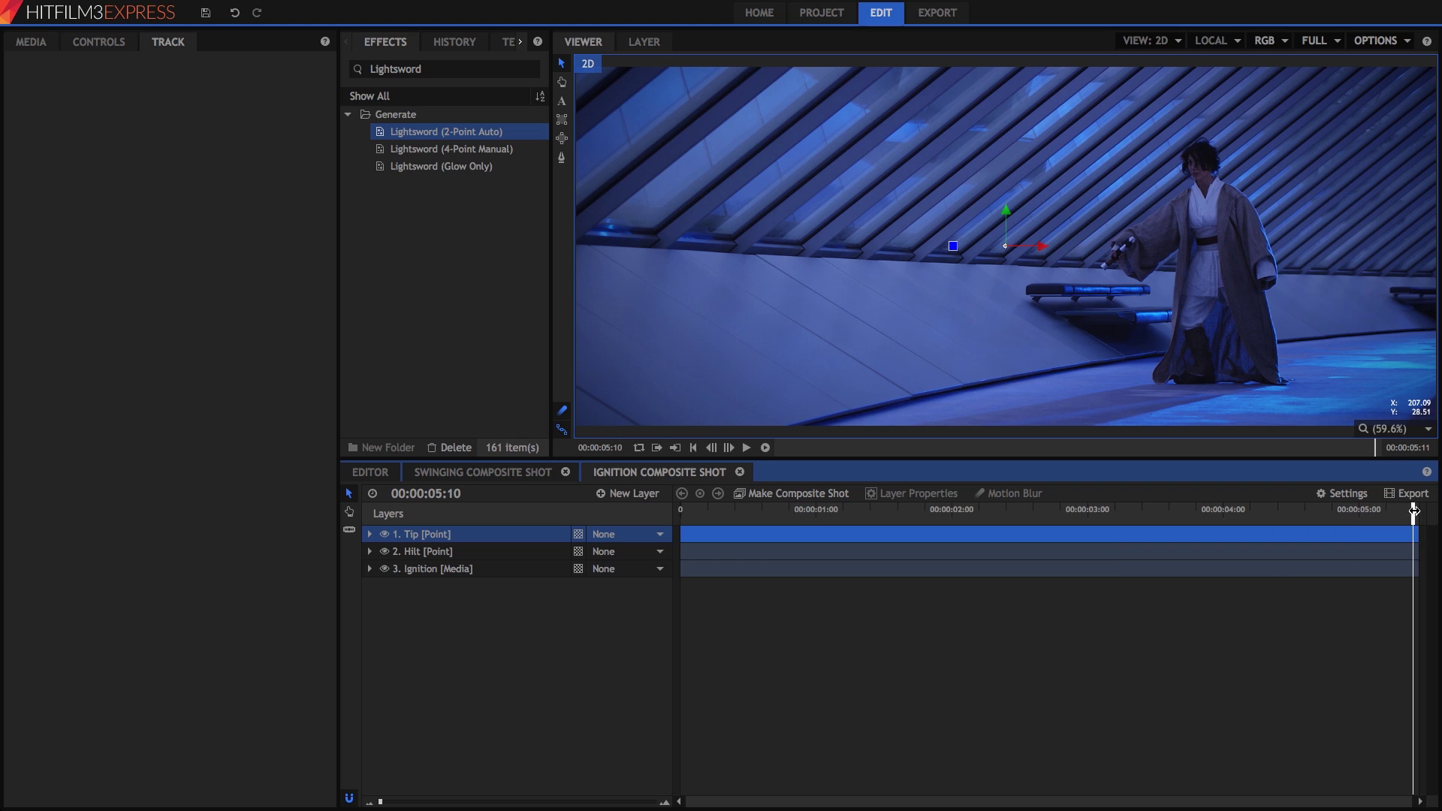
- Add a motion tracker to the Ignition layer and place its point over the hilt at 200% zoom
{"action": "left_click", "coordinate": [370, 569]}
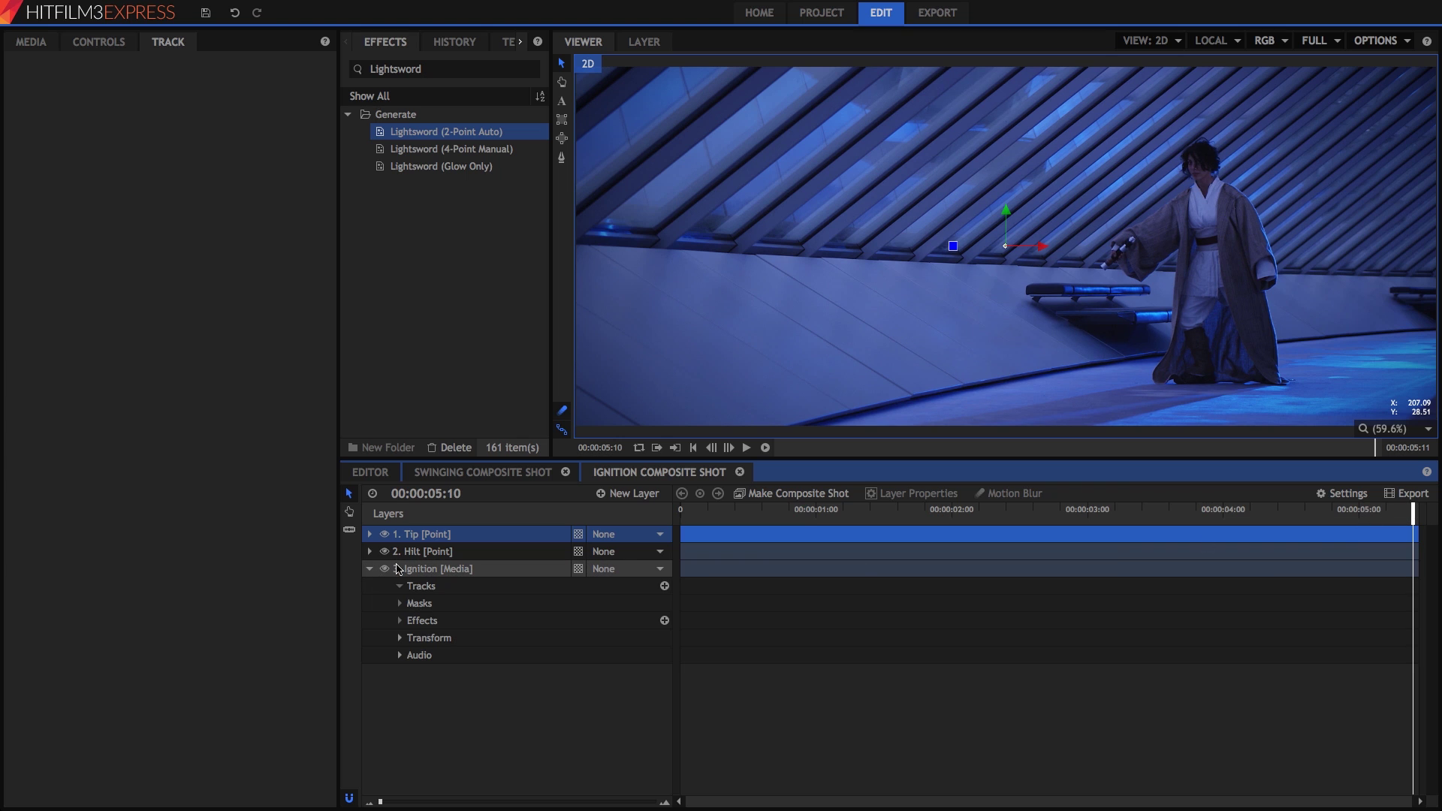
{"action": "left_click", "coordinate": [664, 587]}
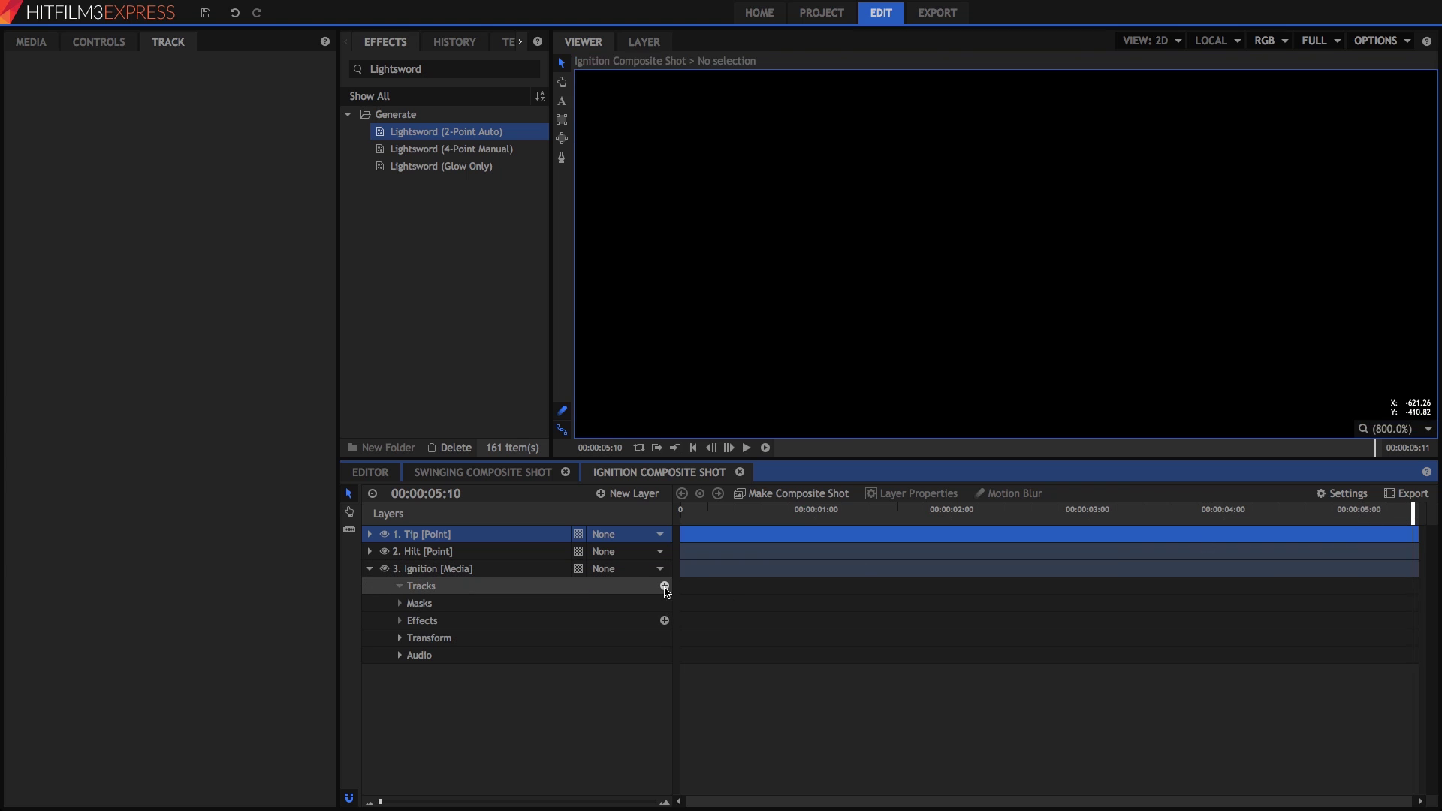
{"action": "left_click", "coordinate": [1428, 429]}
{"action": "left_click", "coordinate": [1396, 484]}
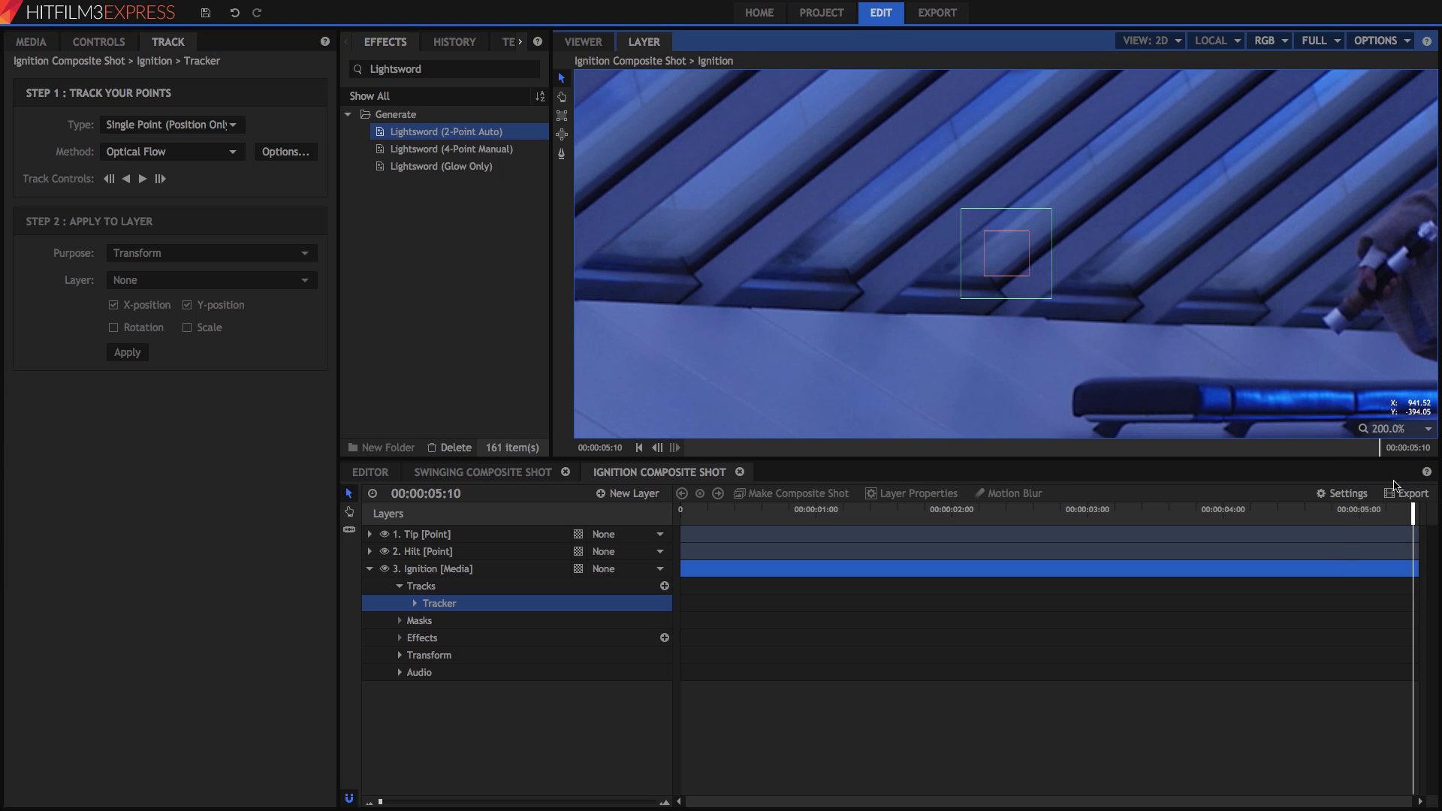
{"action": "left_click_drag", "start_coordinate": [1311, 312], "coordinate": [1109, 329]}
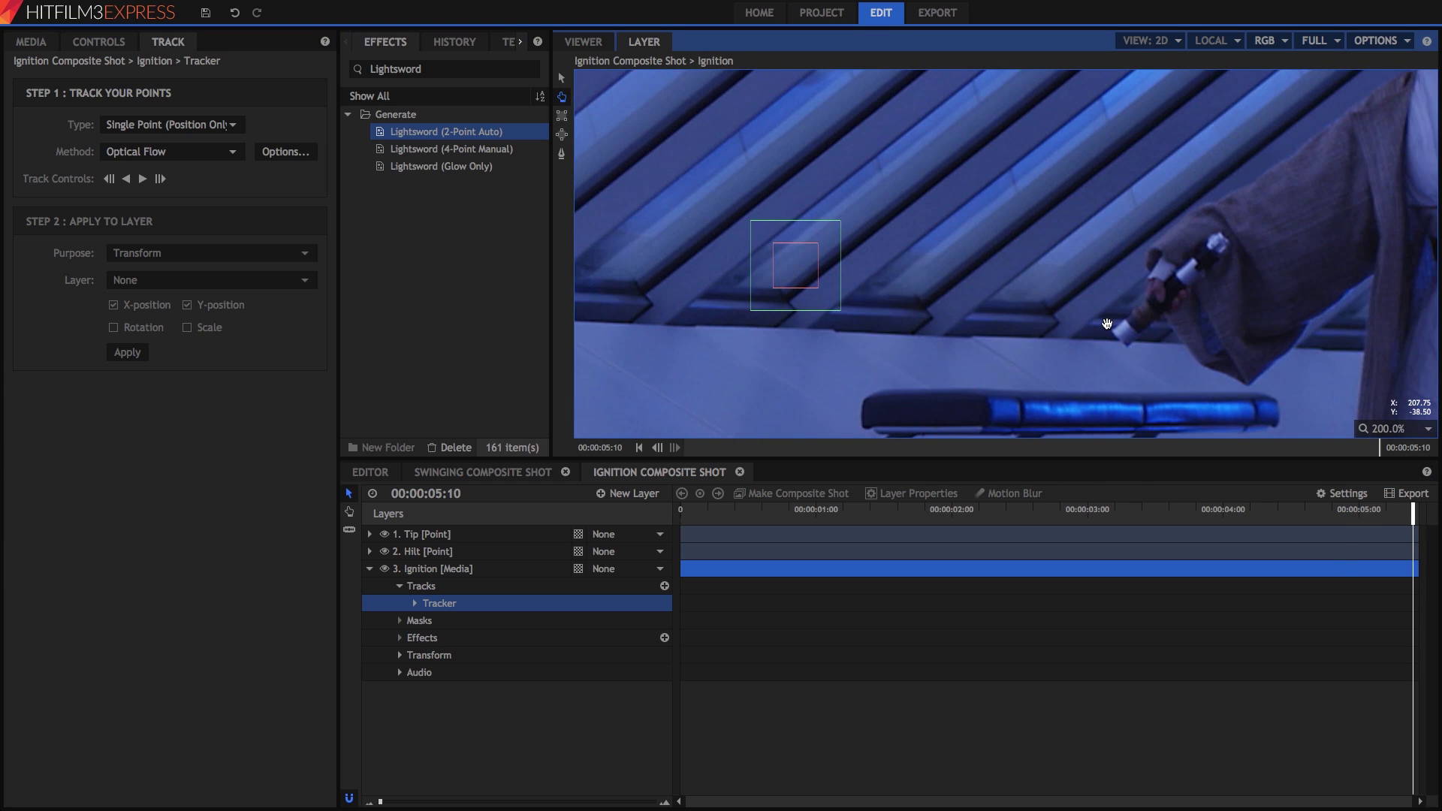
{"action": "left_click", "coordinate": [811, 287]}
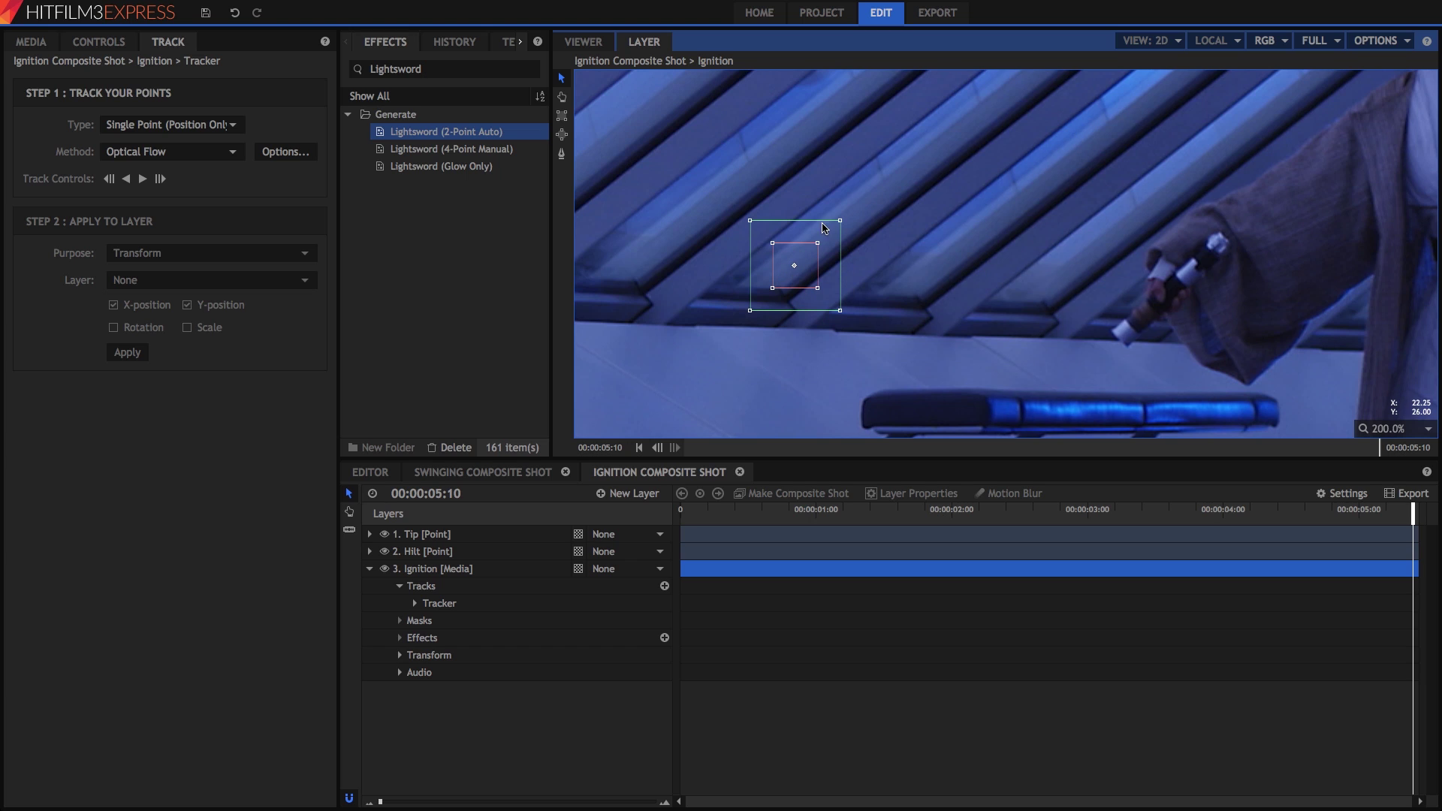
{"action": "left_click_drag", "start_coordinate": [811, 301], "coordinate": [1137, 320]}
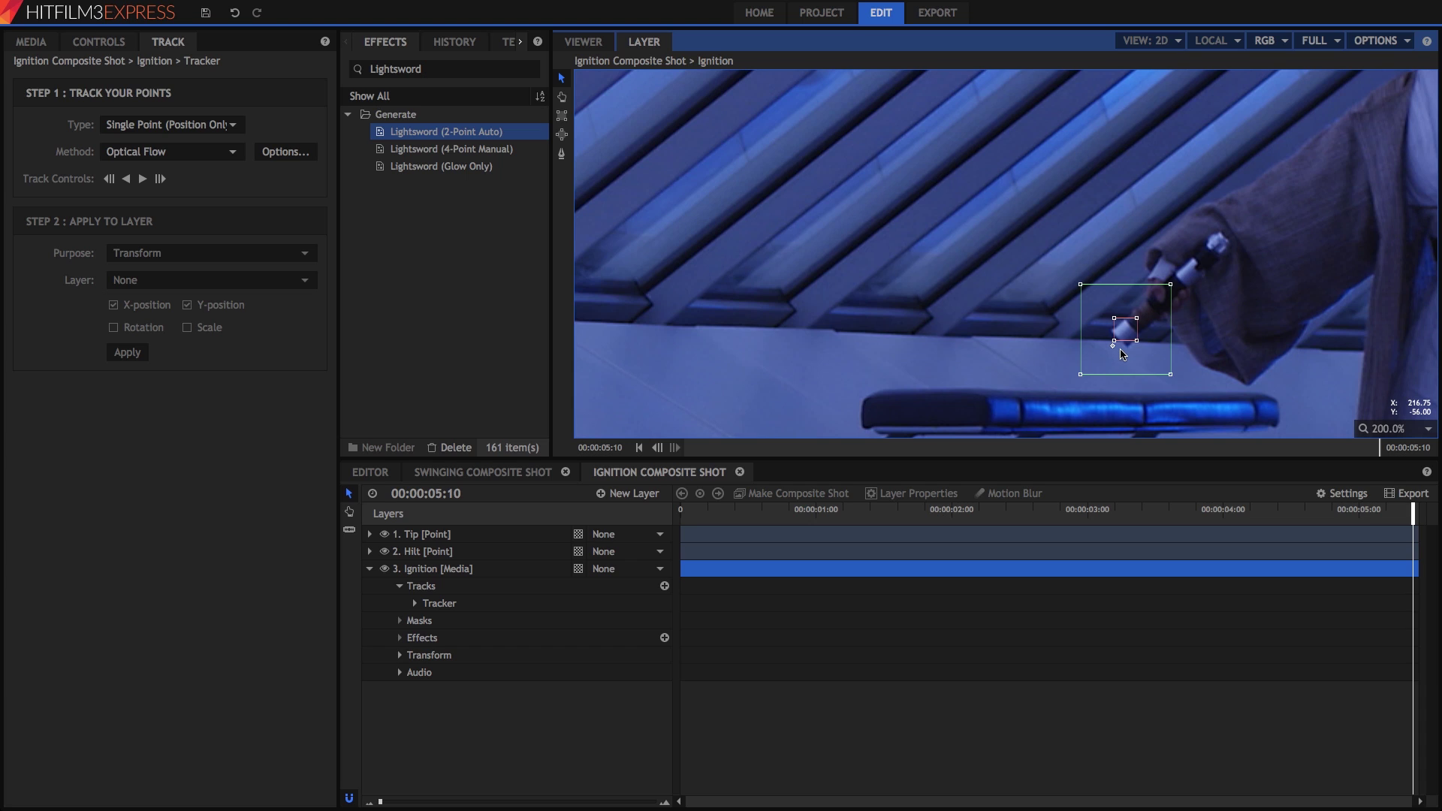
- Switch the tracker to Double Points, place the second point on the hilt, and track backwards
{"action": "left_click", "coordinate": [168, 44]}
{"action": "left_click", "coordinate": [113, 126]}
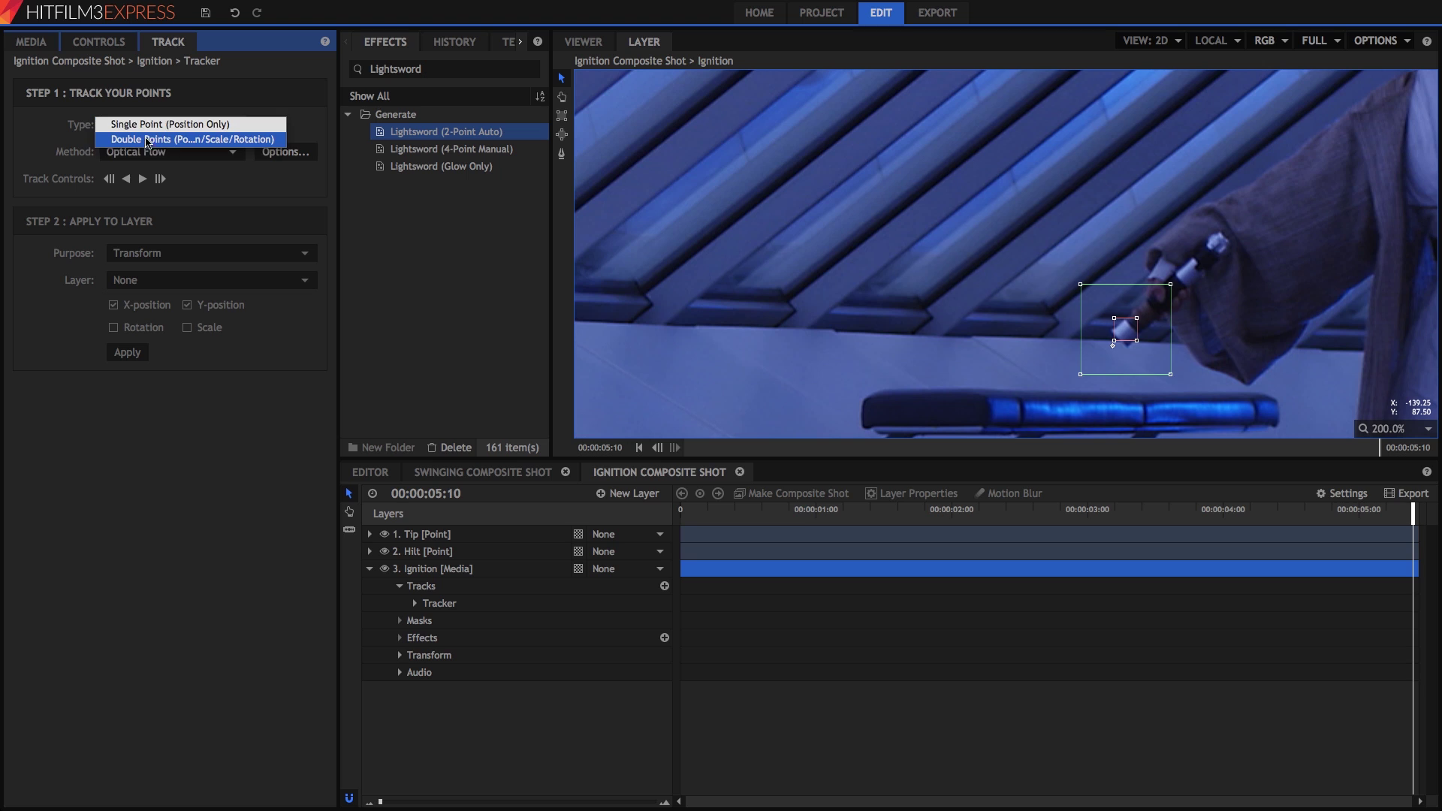
{"action": "left_click", "coordinate": [152, 141]}
{"action": "left_click", "coordinate": [849, 286]}
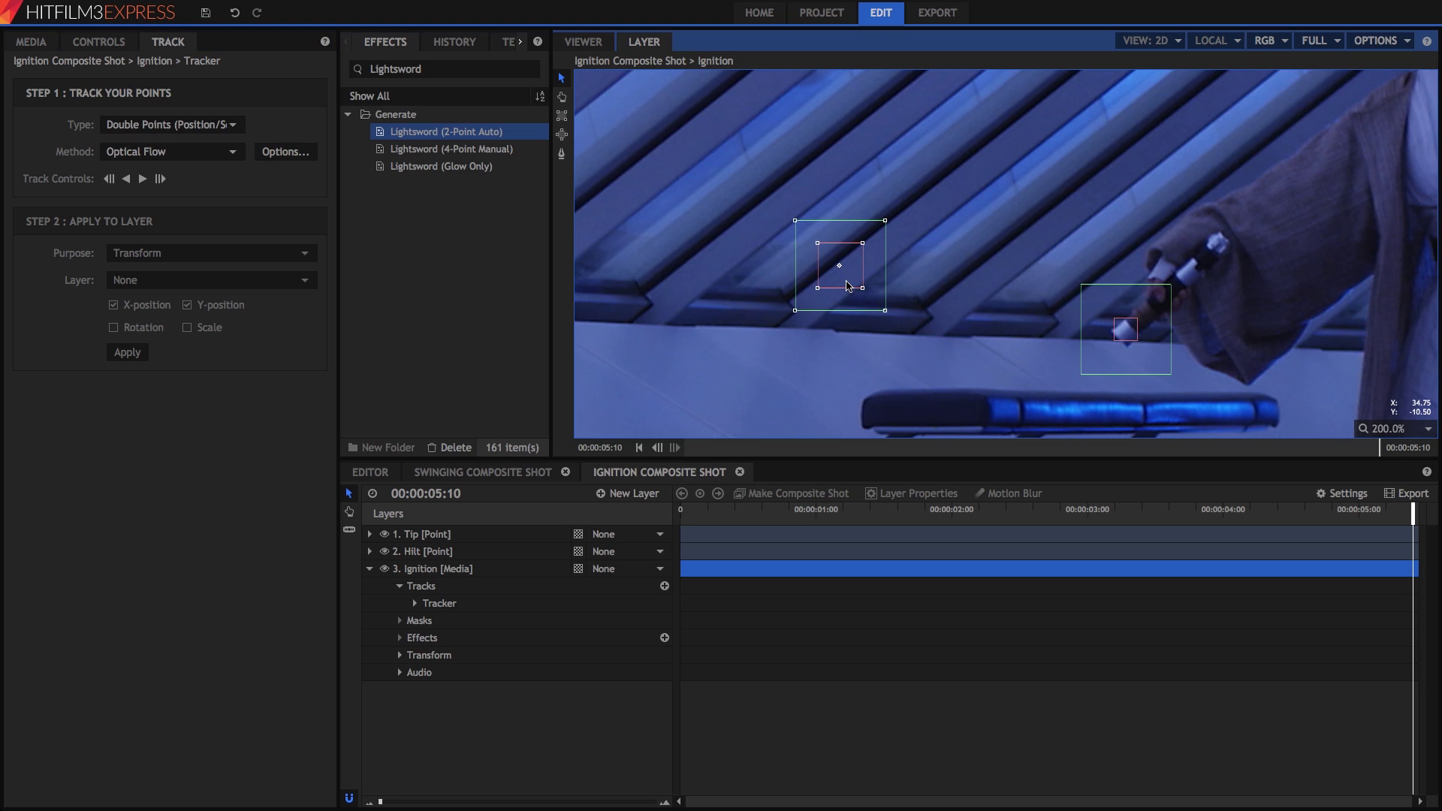
{"action": "left_click_drag", "start_coordinate": [862, 285], "coordinate": [1232, 257]}
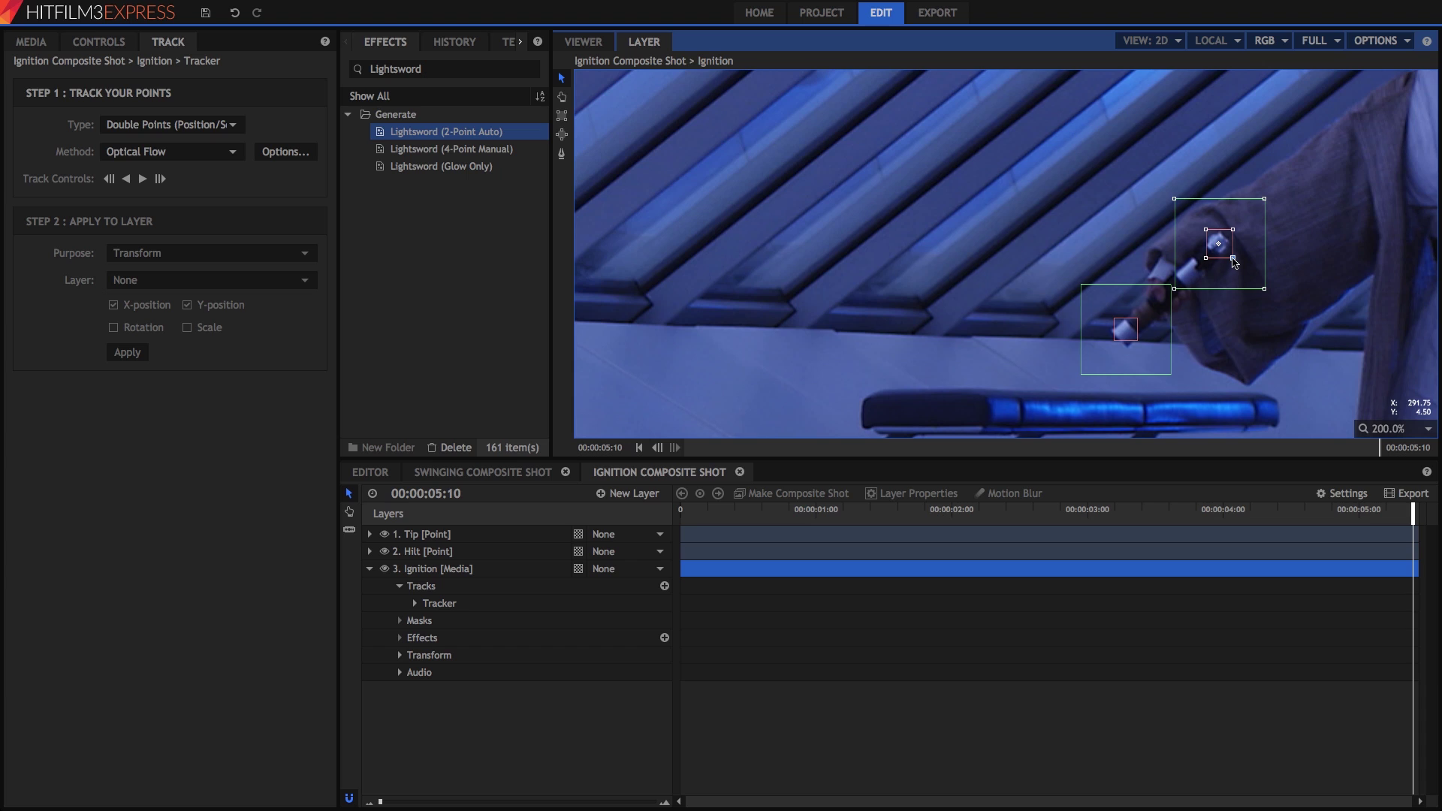
{"action": "left_click", "coordinate": [127, 179]}
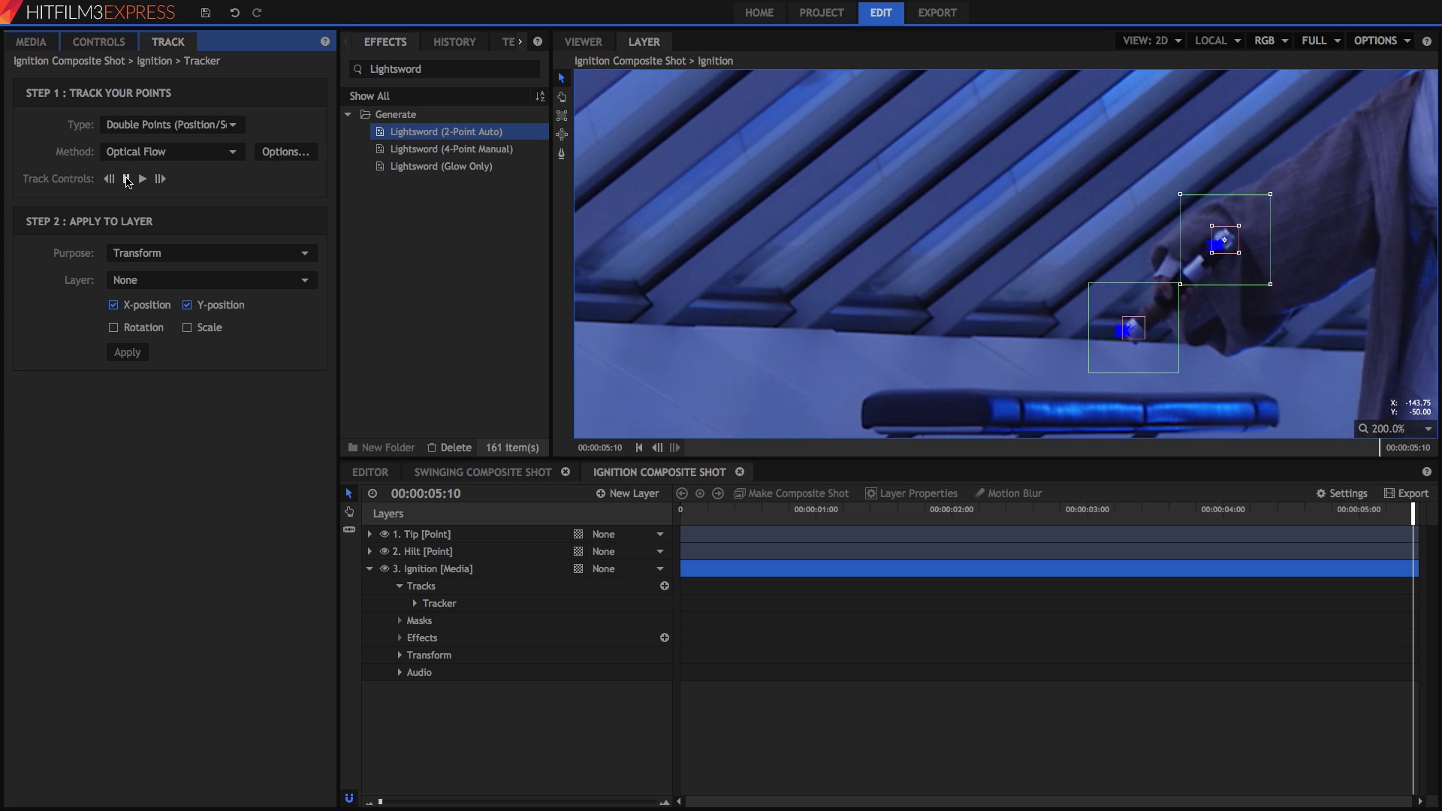
{"action": "left_click", "coordinate": [127, 180]}
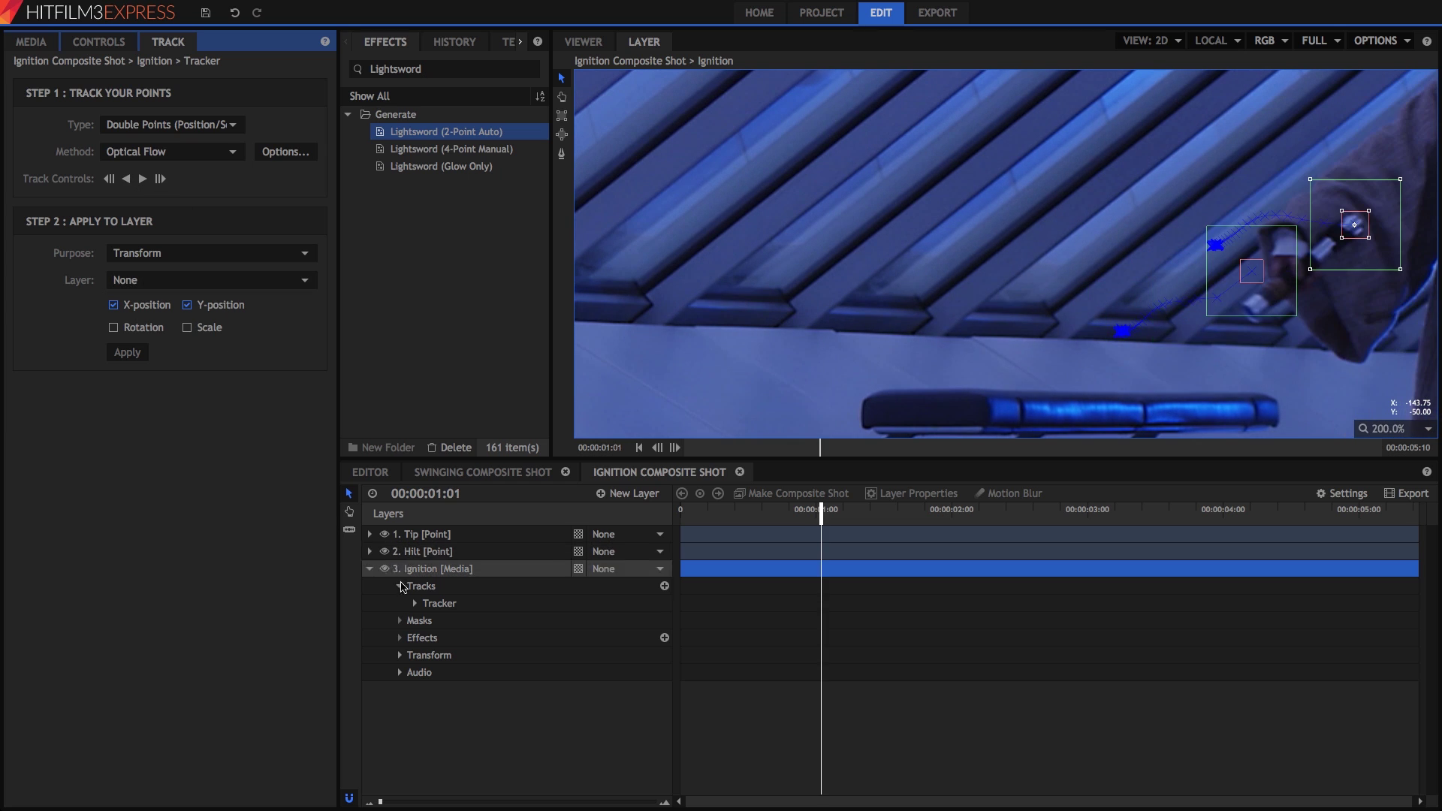
- At 00:00:01:06, re-align Tracking Point 1 on the hilt and delete all earlier tracking keyframes
{"action": "left_click", "coordinate": [414, 604]}
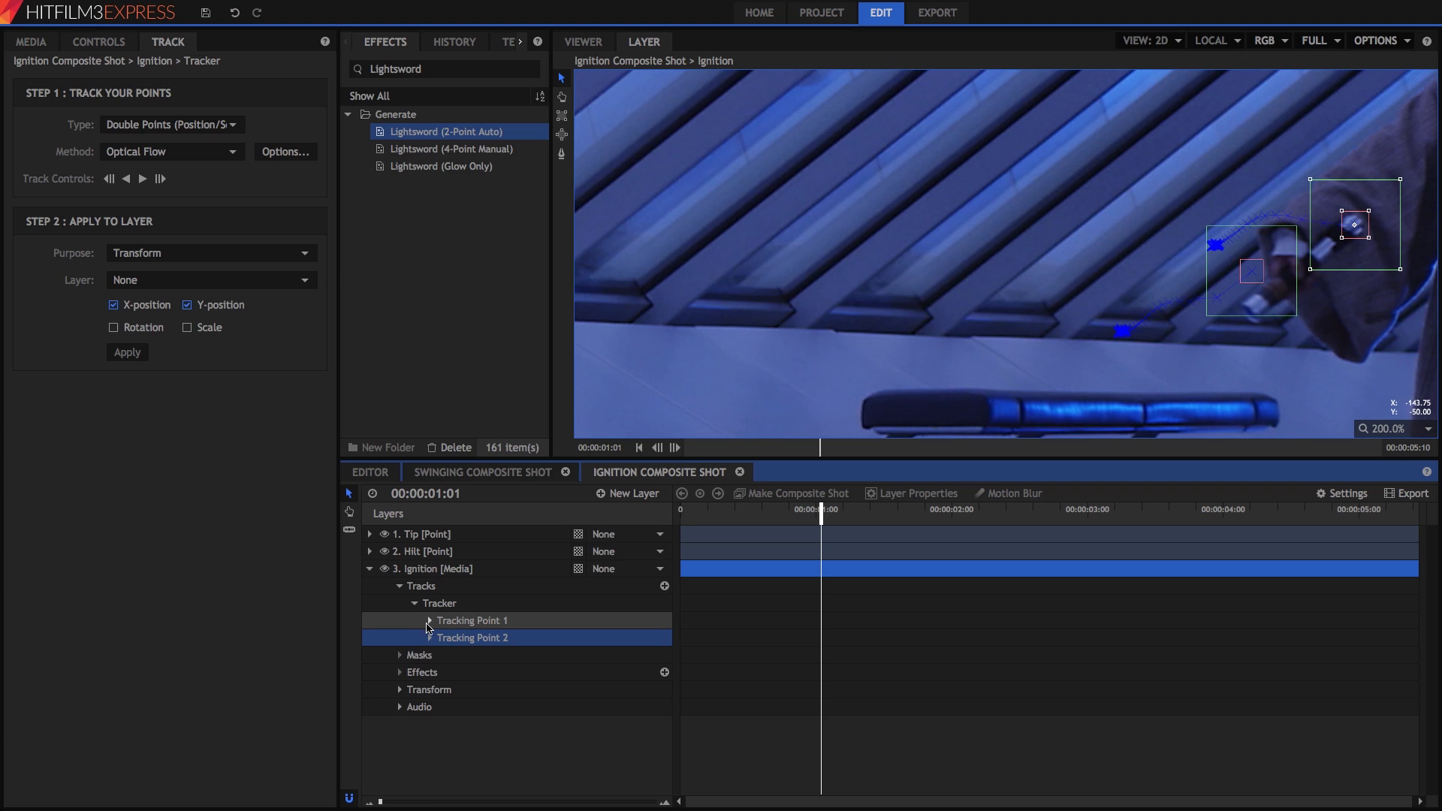
{"action": "left_click", "coordinate": [430, 622]}
{"action": "left_click", "coordinate": [430, 725]}
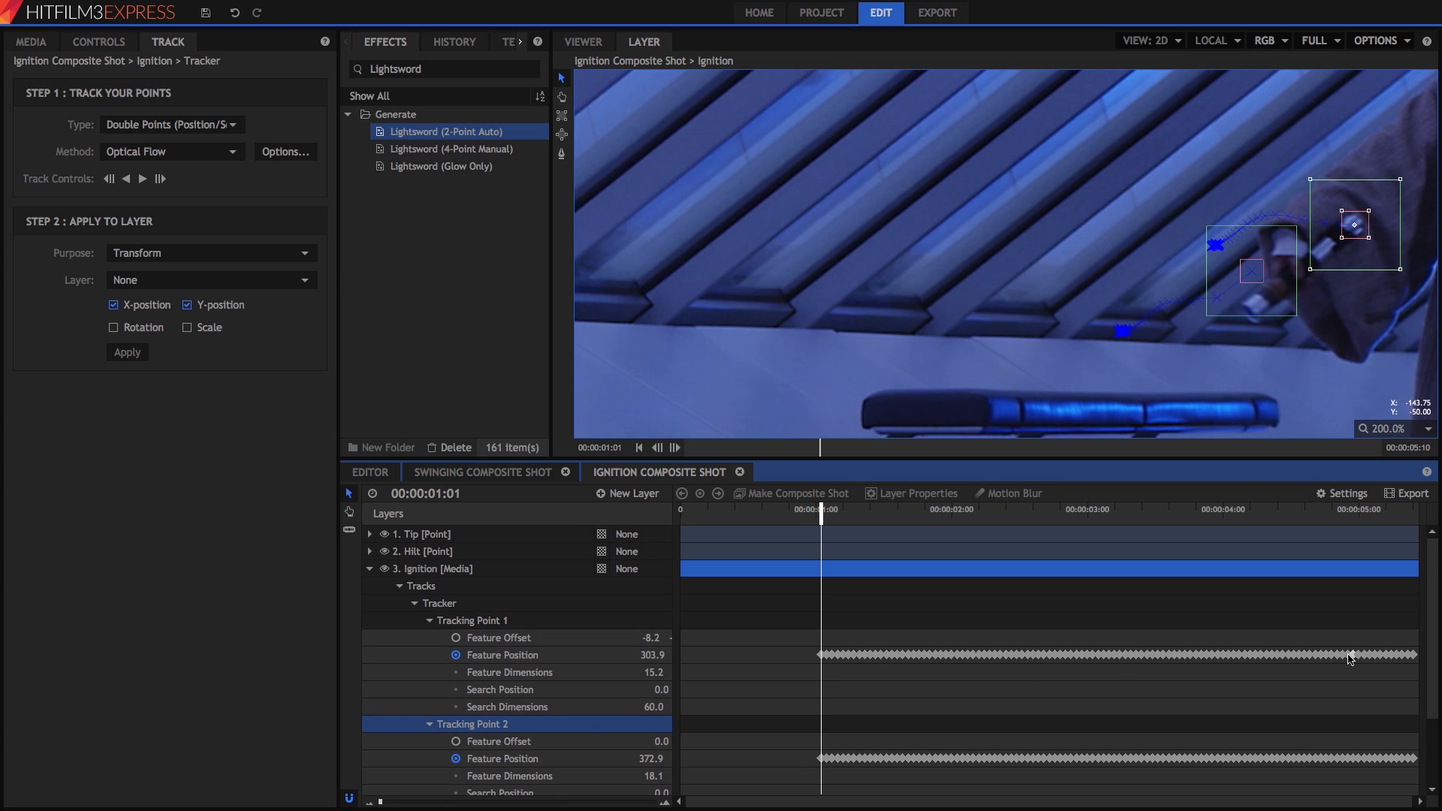
{"action": "left_click_drag", "start_coordinate": [850, 515], "coordinate": [935, 514]}
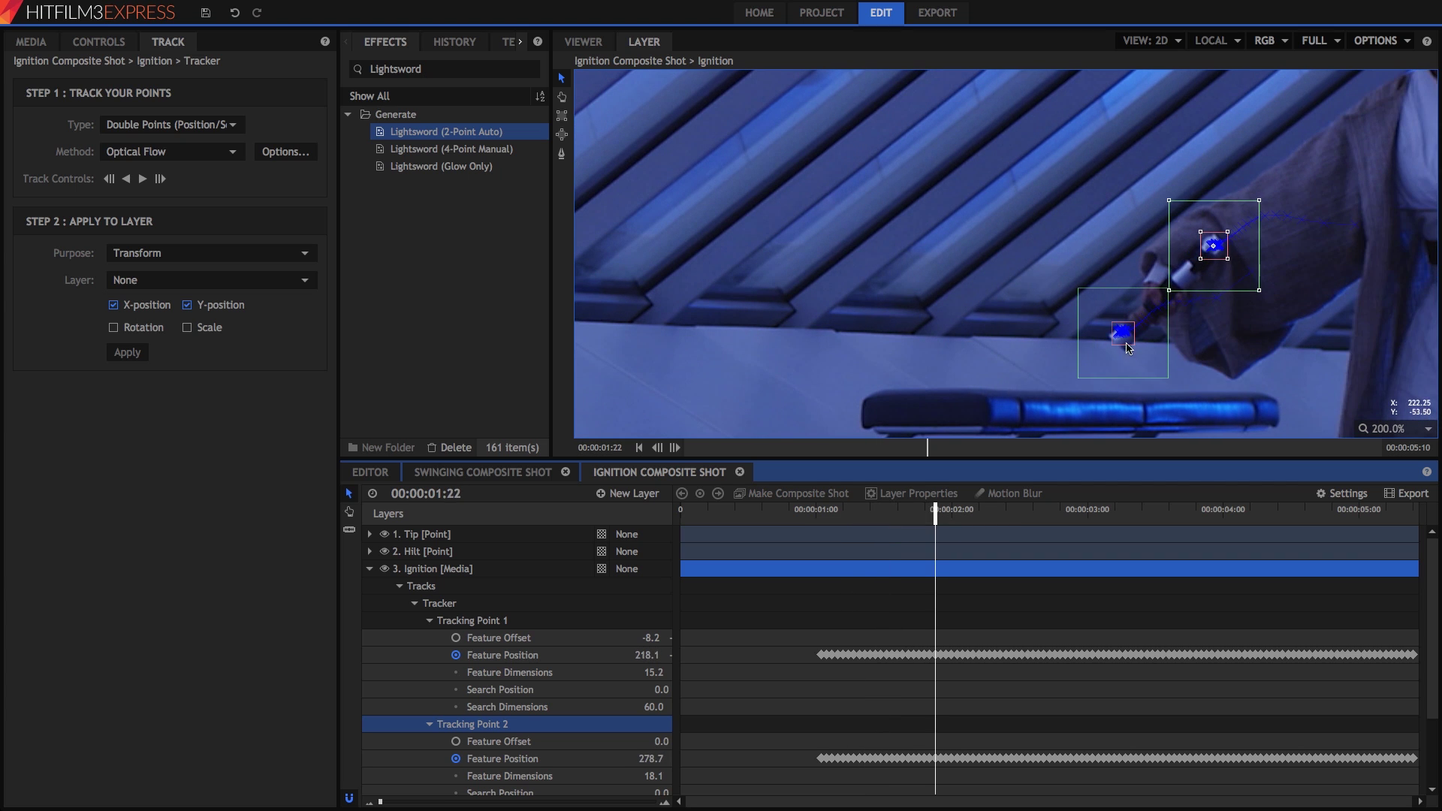
{"action": "left_click_drag", "start_coordinate": [1123, 343], "coordinate": [1122, 344]}
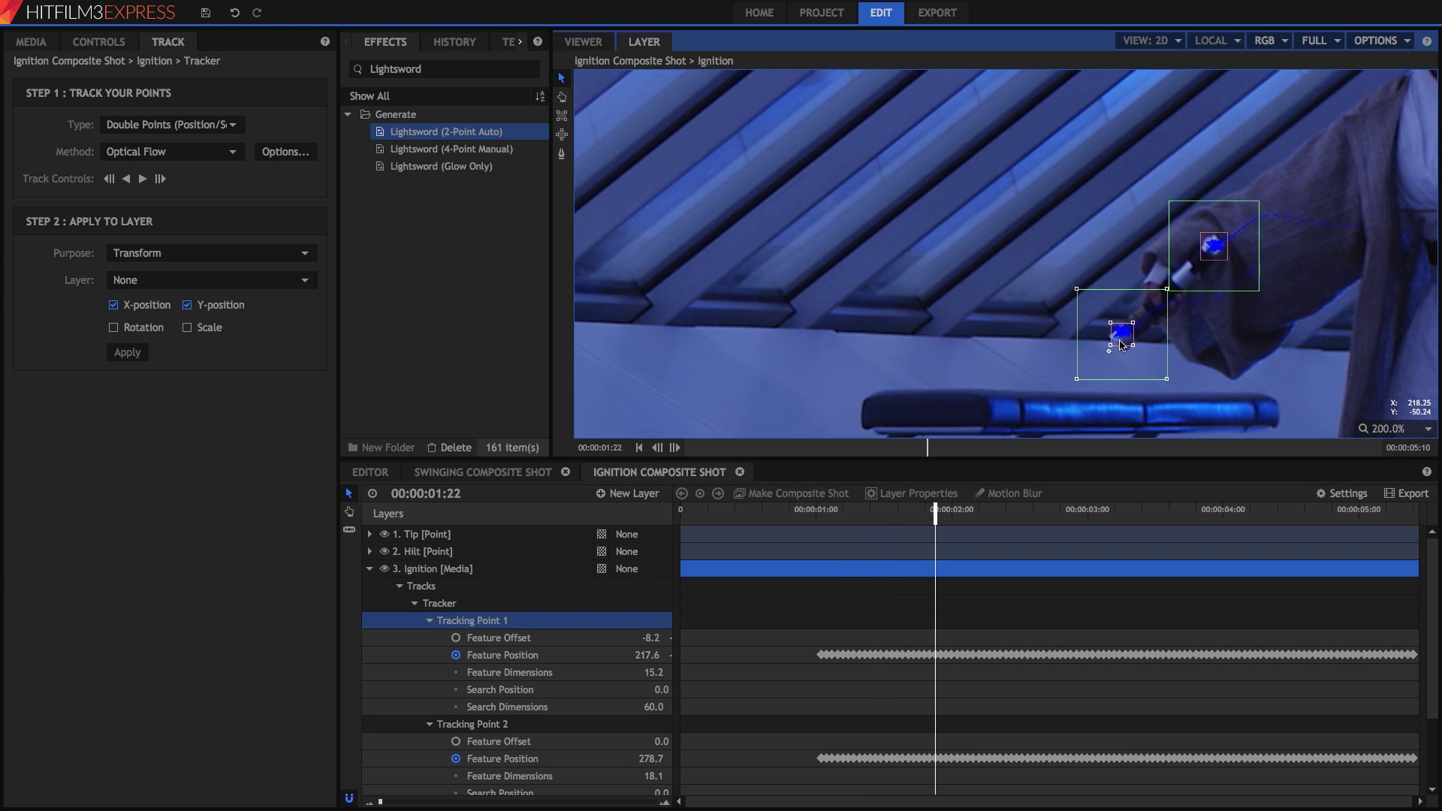
{"action": "left_click", "coordinate": [127, 181]}
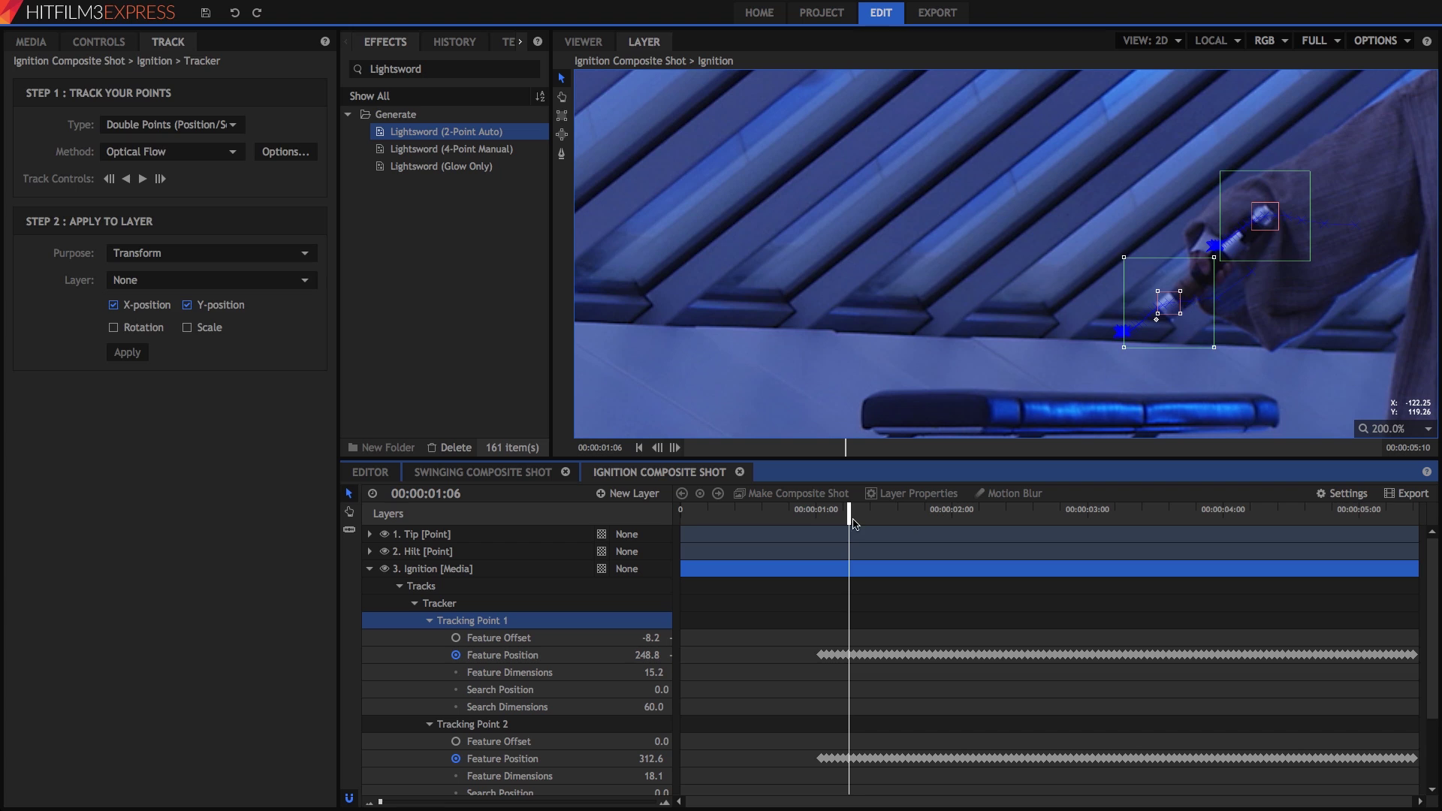
{"action": "left_click_drag", "start_coordinate": [840, 670], "coordinate": [847, 770]}
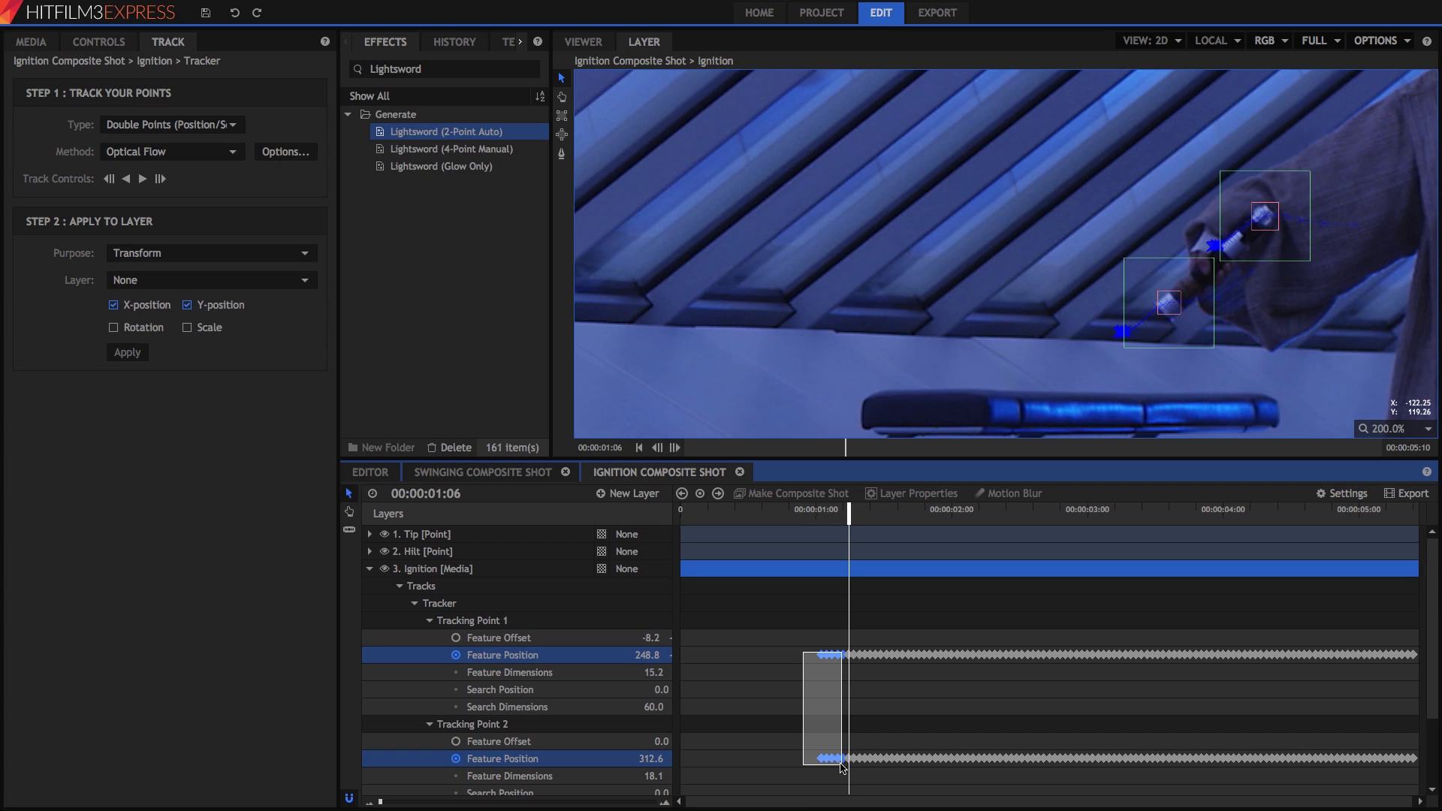
{"action": "key", "text": "Delete"}
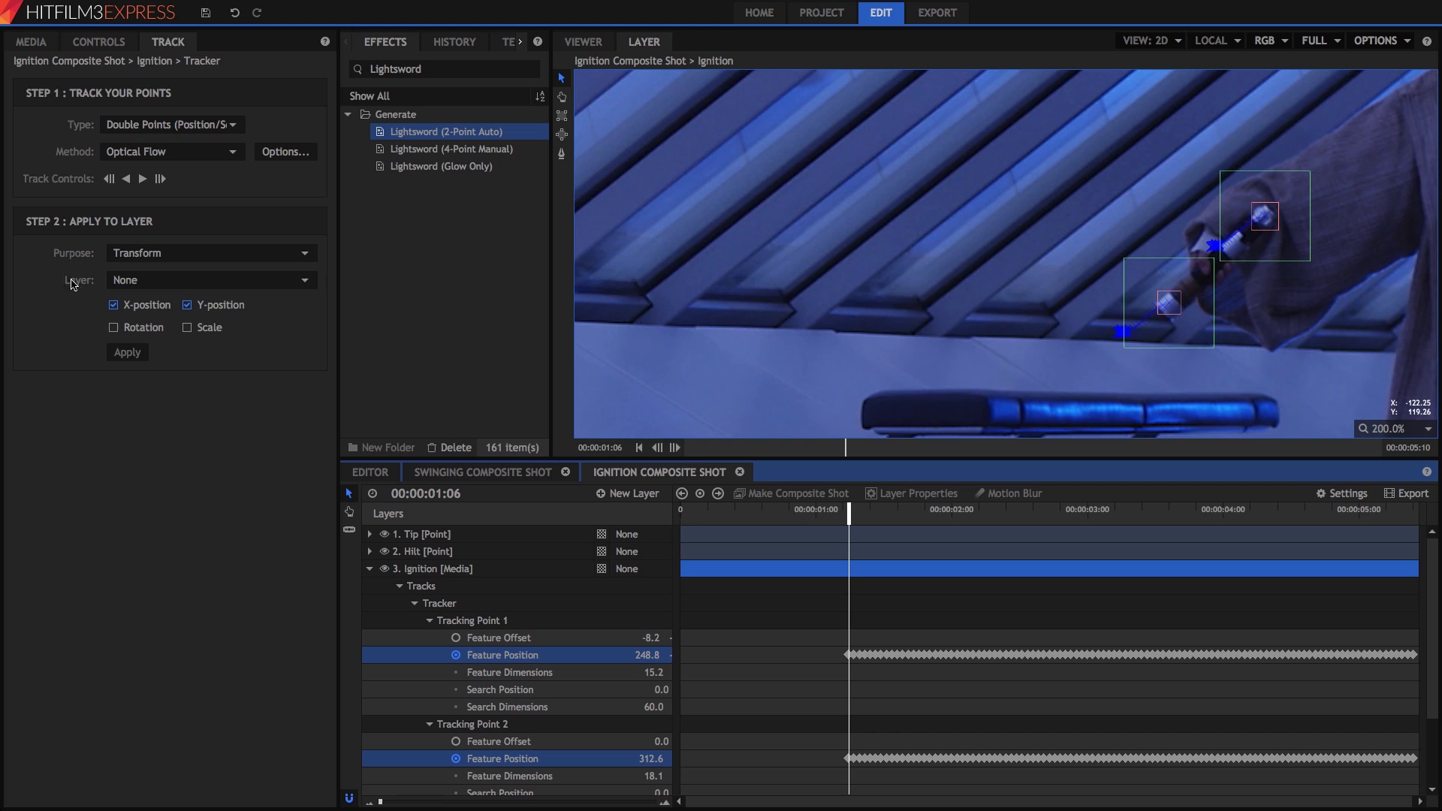
- Target the Hilt layer in the Track panel and apply the track from the composite Viewer
{"action": "left_click", "coordinate": [157, 293]}
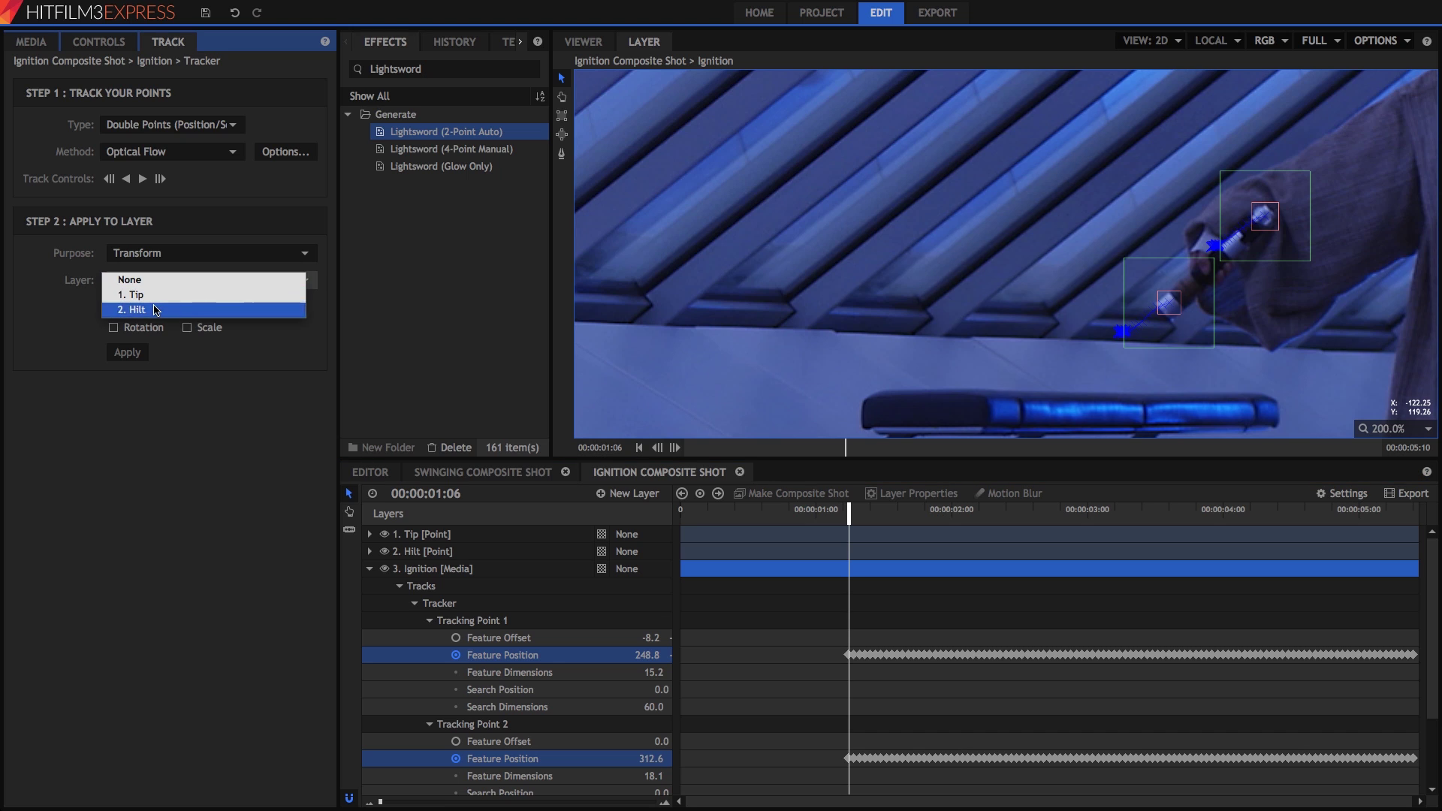
{"action": "left_click", "coordinate": [156, 306]}
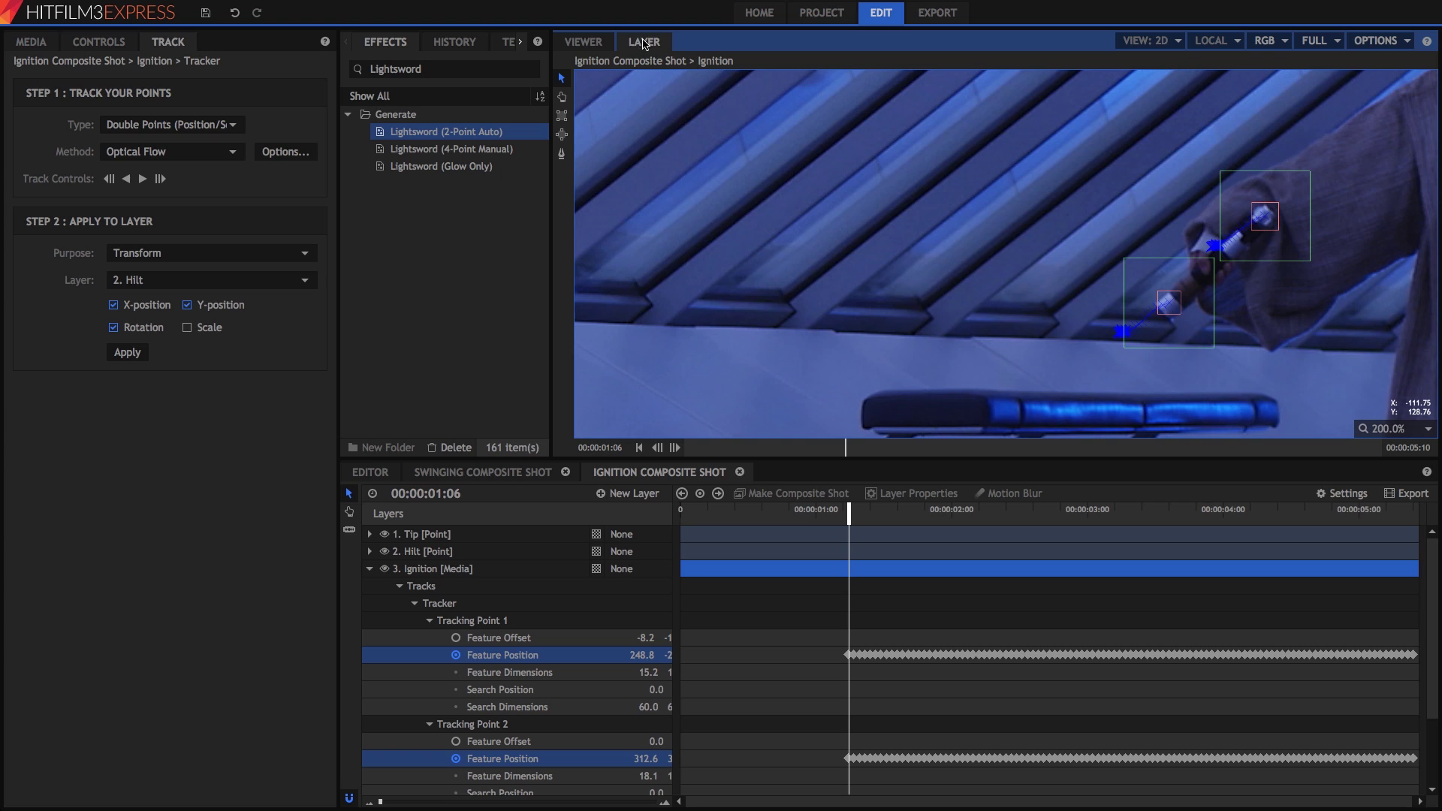
{"action": "left_click", "coordinate": [590, 42]}
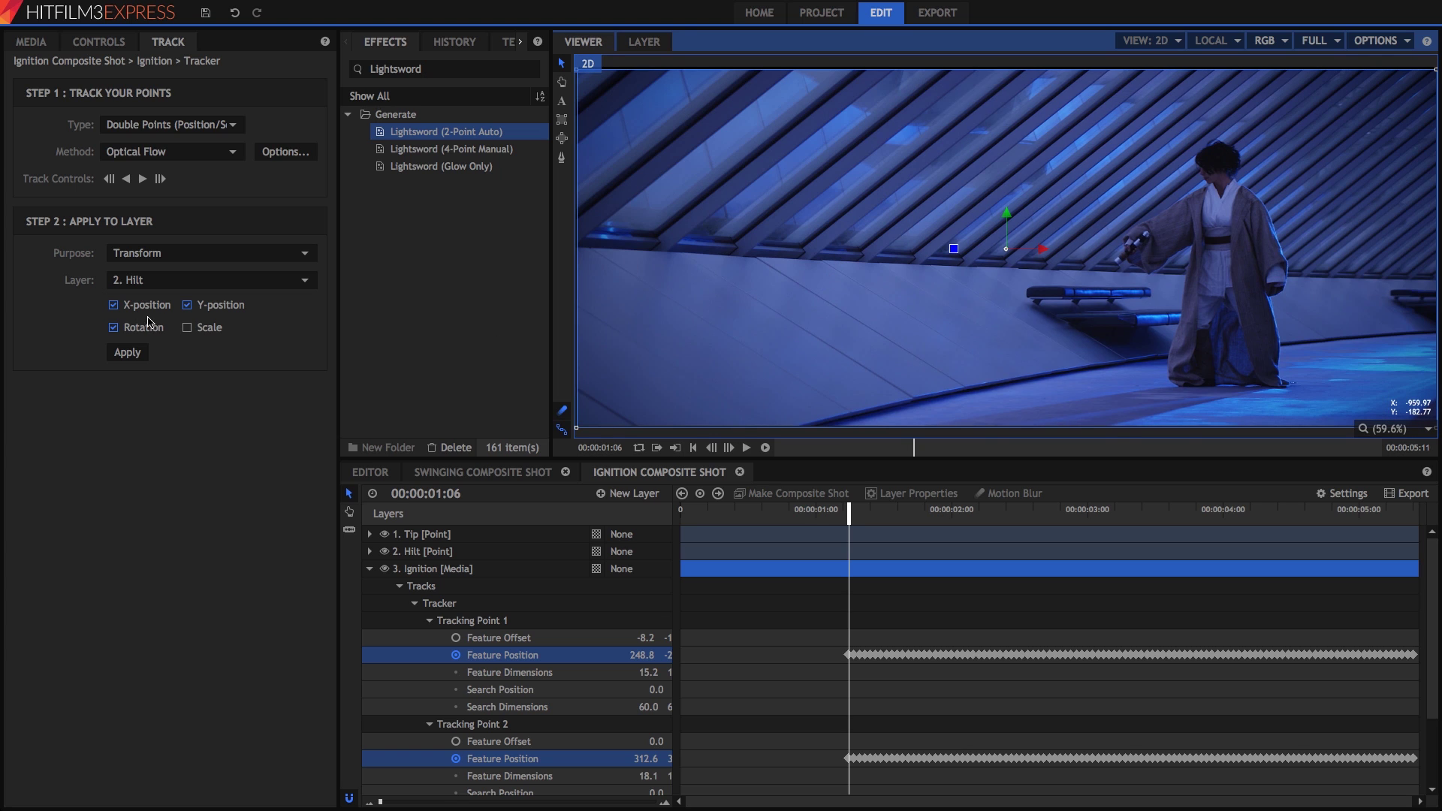
{"action": "left_click", "coordinate": [131, 353]}
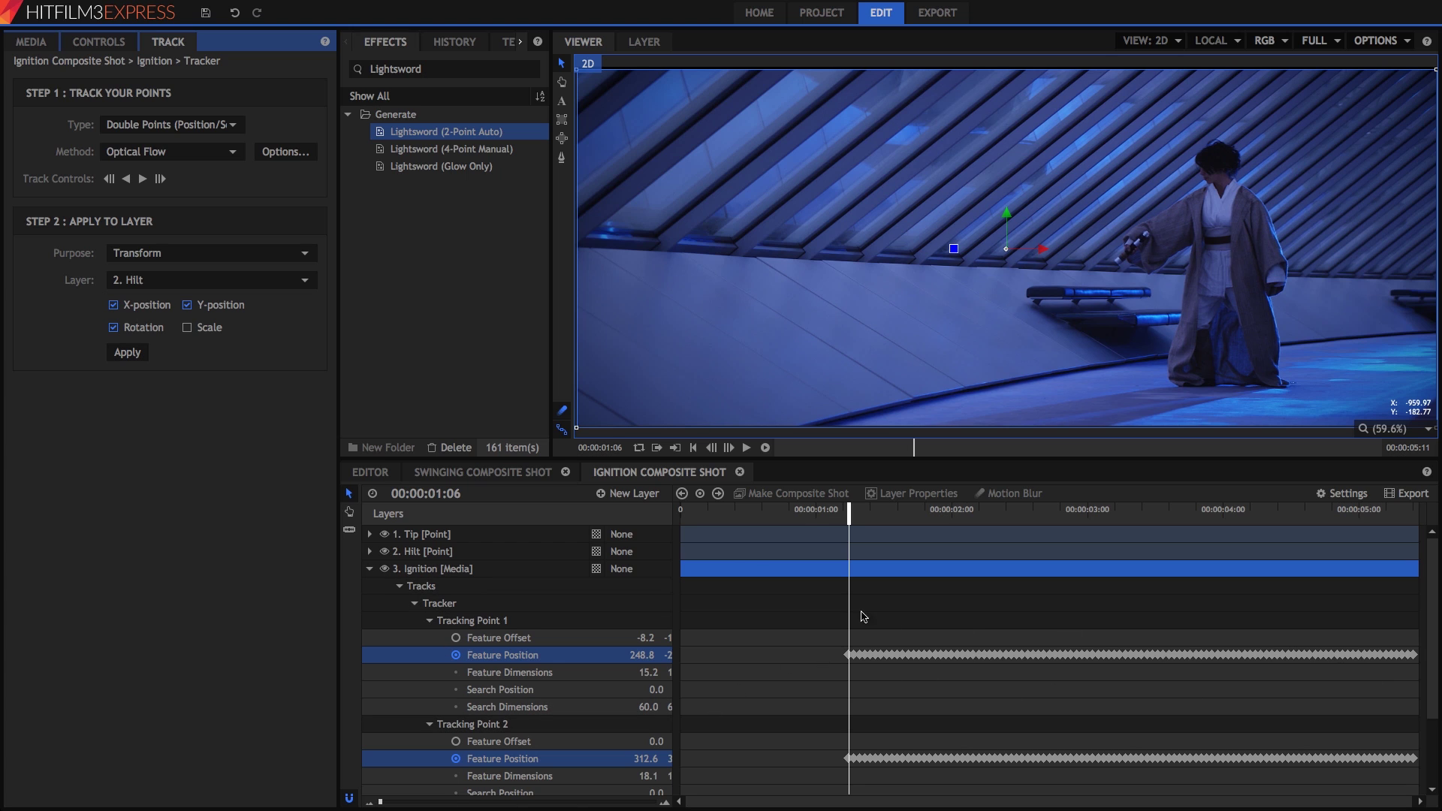
{"action": "left_click", "coordinate": [412, 553]}
- Check the Hilt layer's transform keyframes, then copy the Blade layer from Swinging Composite Shot
{"action": "left_click", "coordinate": [371, 552]}
{"action": "left_click", "coordinate": [399, 568]}
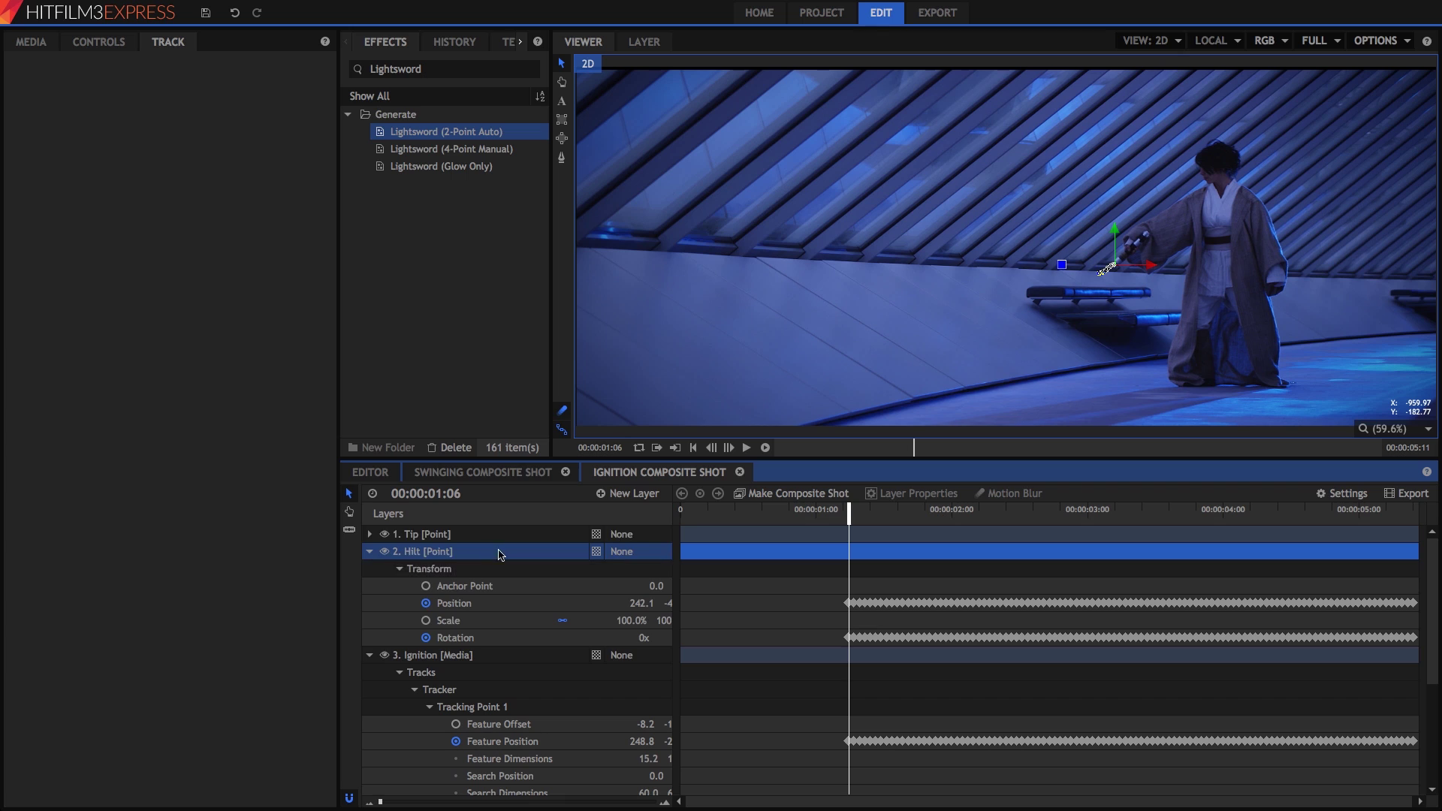
{"action": "left_click", "coordinate": [370, 655]}
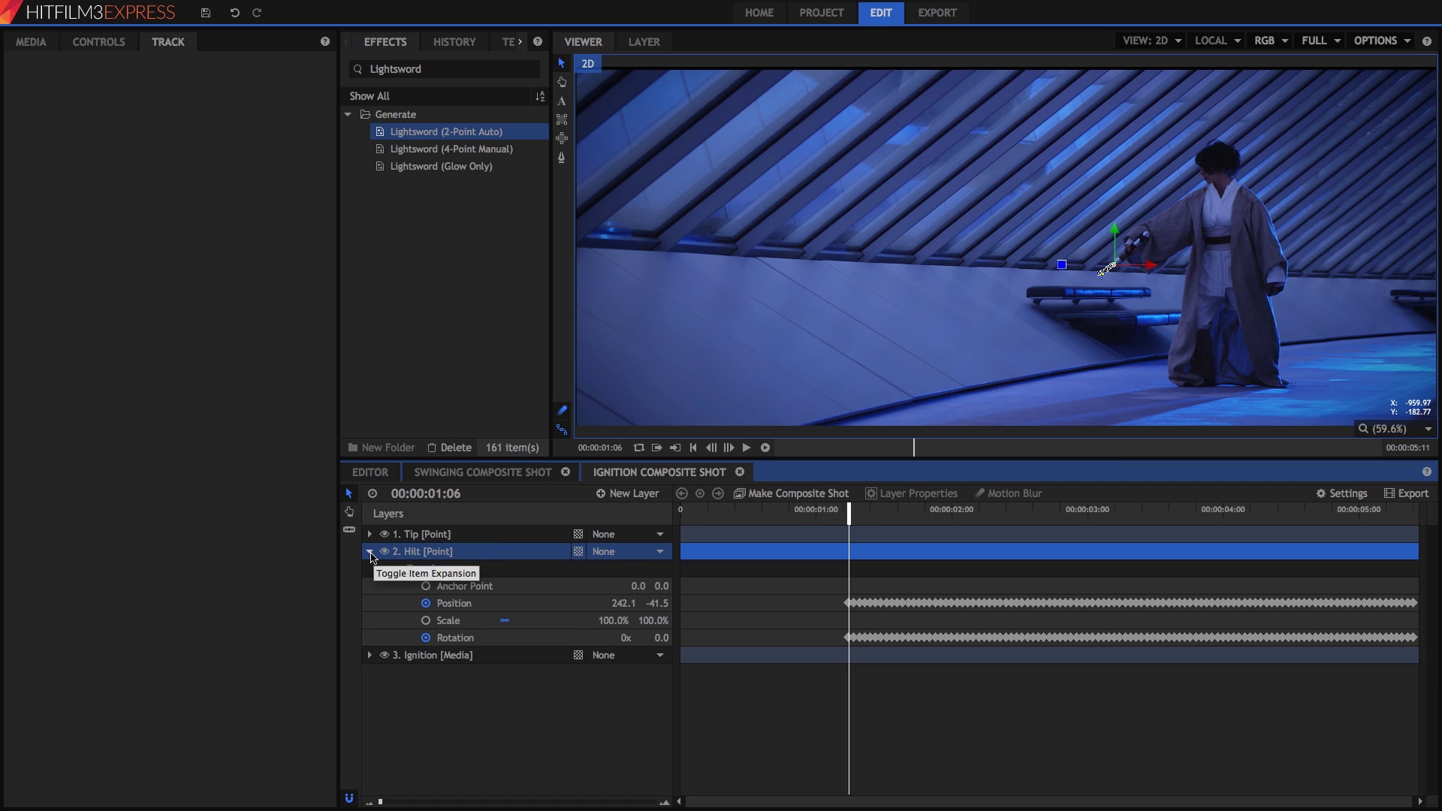
{"action": "left_click", "coordinate": [370, 553]}
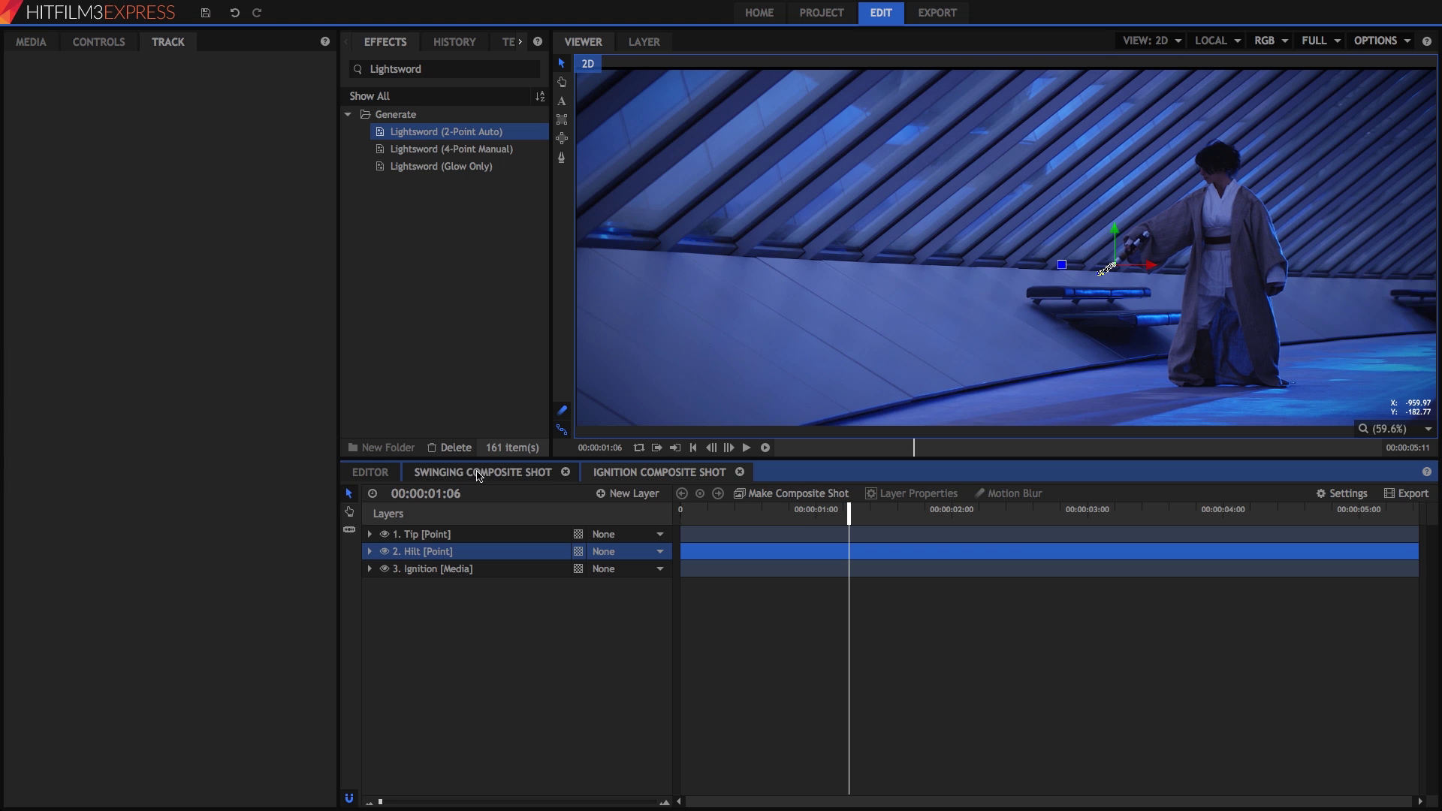
{"action": "left_click", "coordinate": [531, 474]}
{"action": "right_click", "coordinate": [426, 536]}
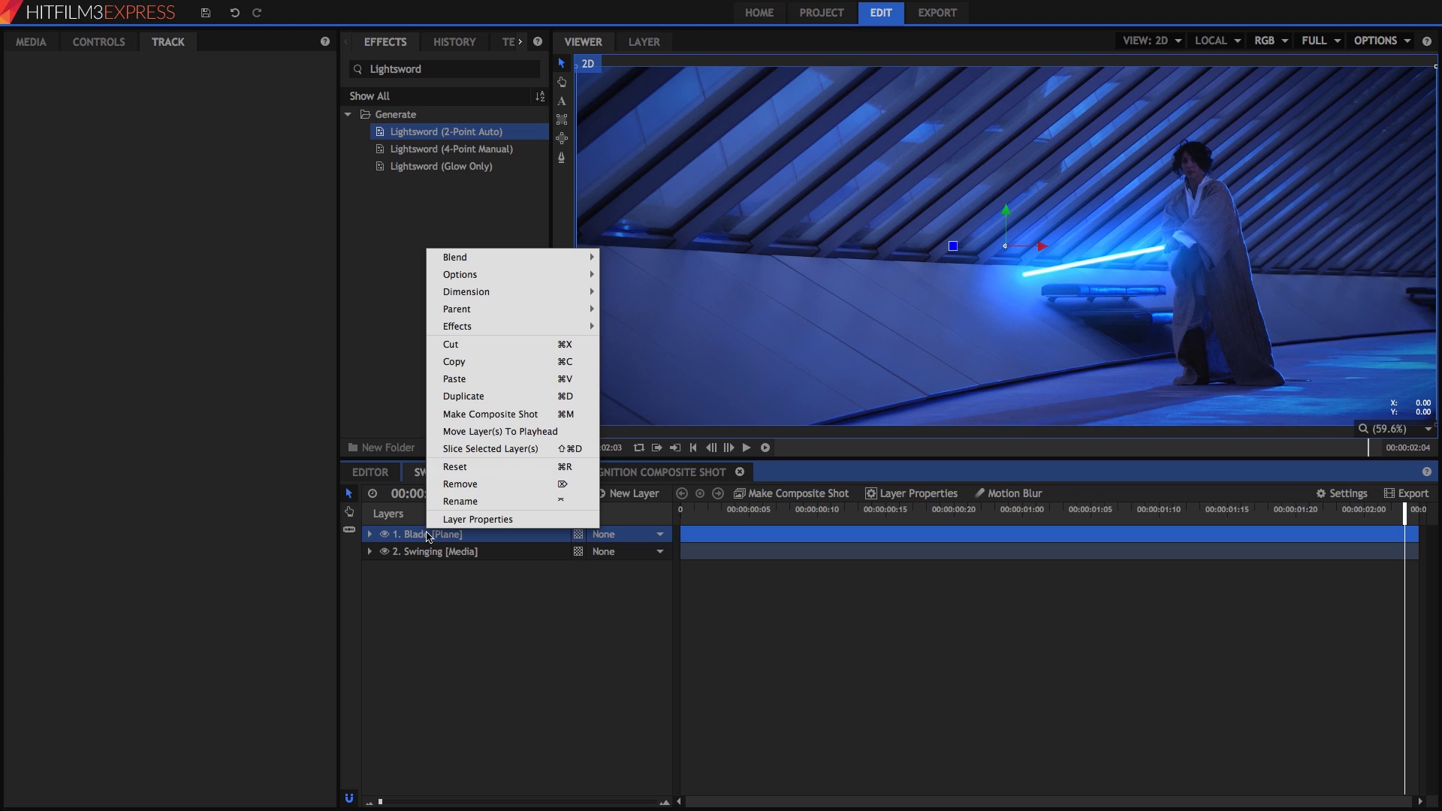
{"action": "left_click", "coordinate": [467, 364]}
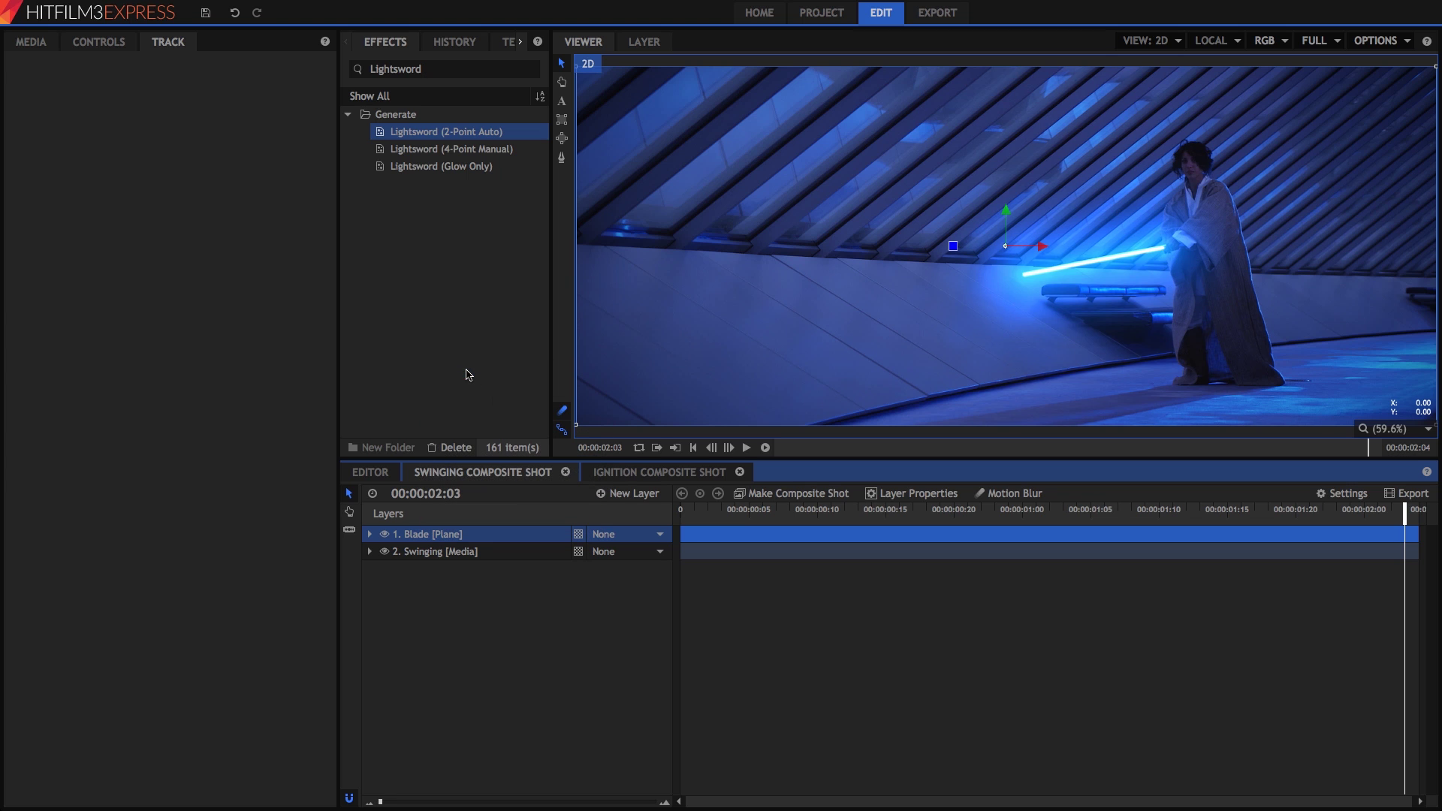
- Paste the Blade layer into Ignition Composite Shot and stretch it from frame 0 to the end
{"action": "left_click", "coordinate": [648, 472]}
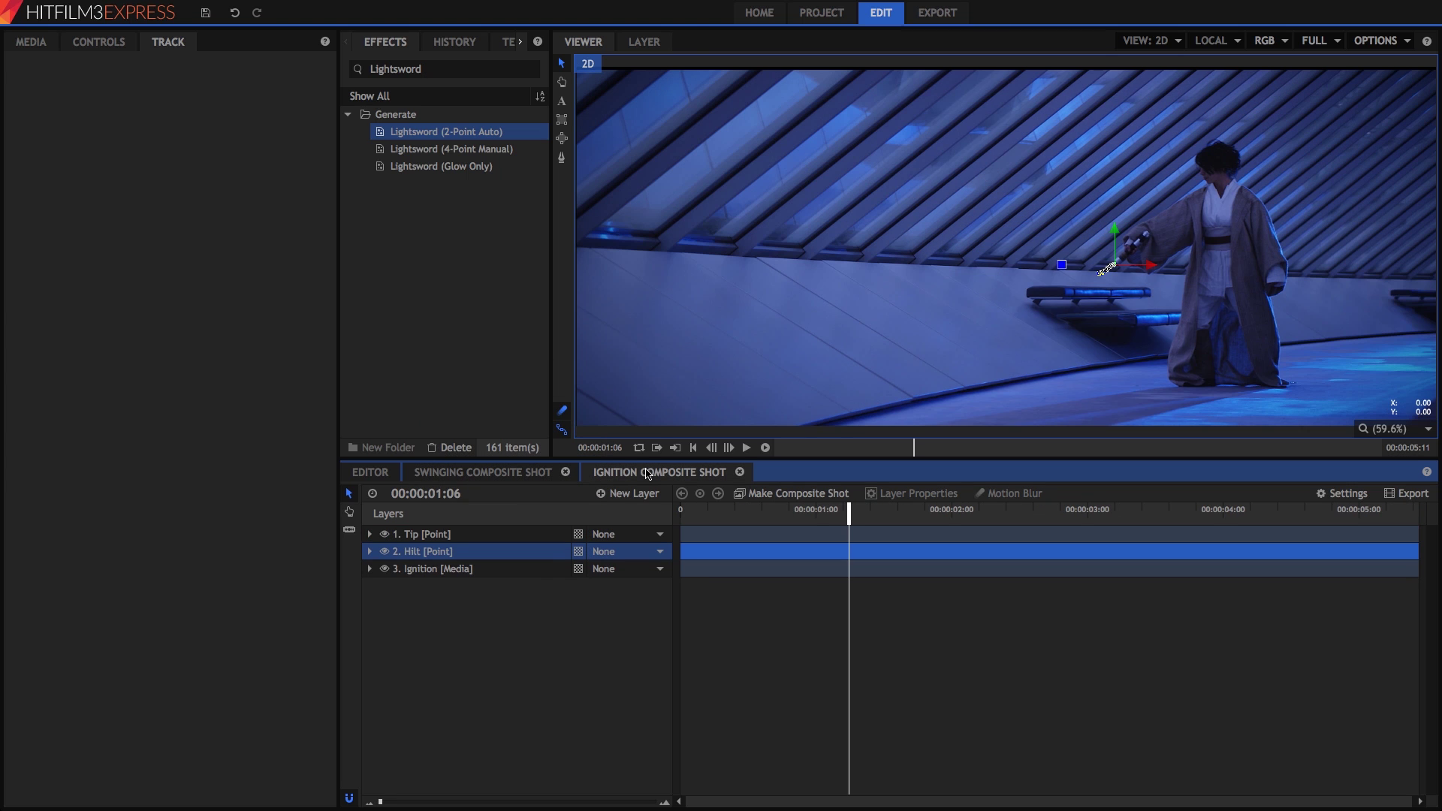
{"action": "right_click", "coordinate": [534, 592]}
{"action": "left_click", "coordinate": [552, 616]}
{"action": "left_click_drag", "start_coordinate": [909, 533], "coordinate": [737, 536]}
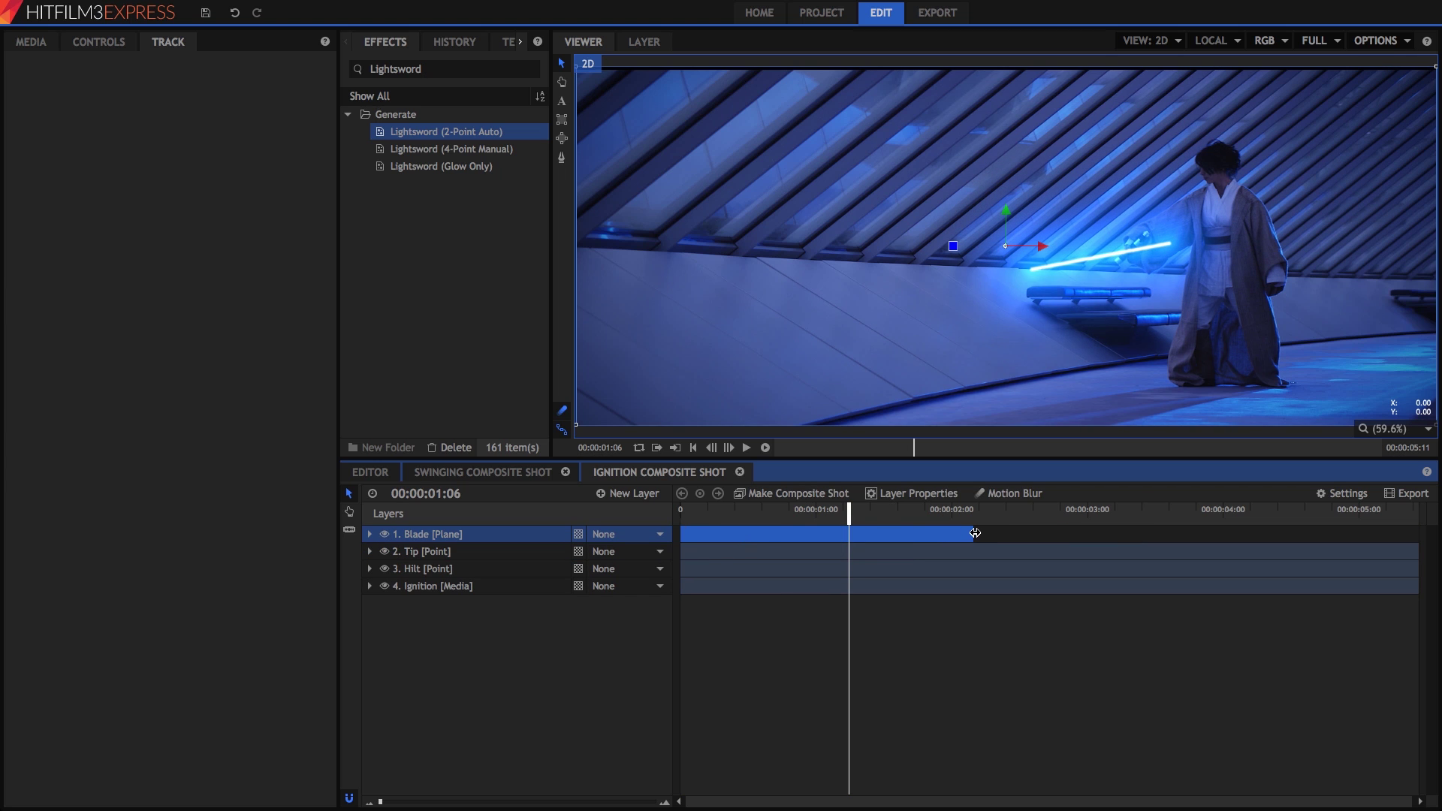
{"action": "left_click_drag", "start_coordinate": [976, 534], "coordinate": [1426, 541]}
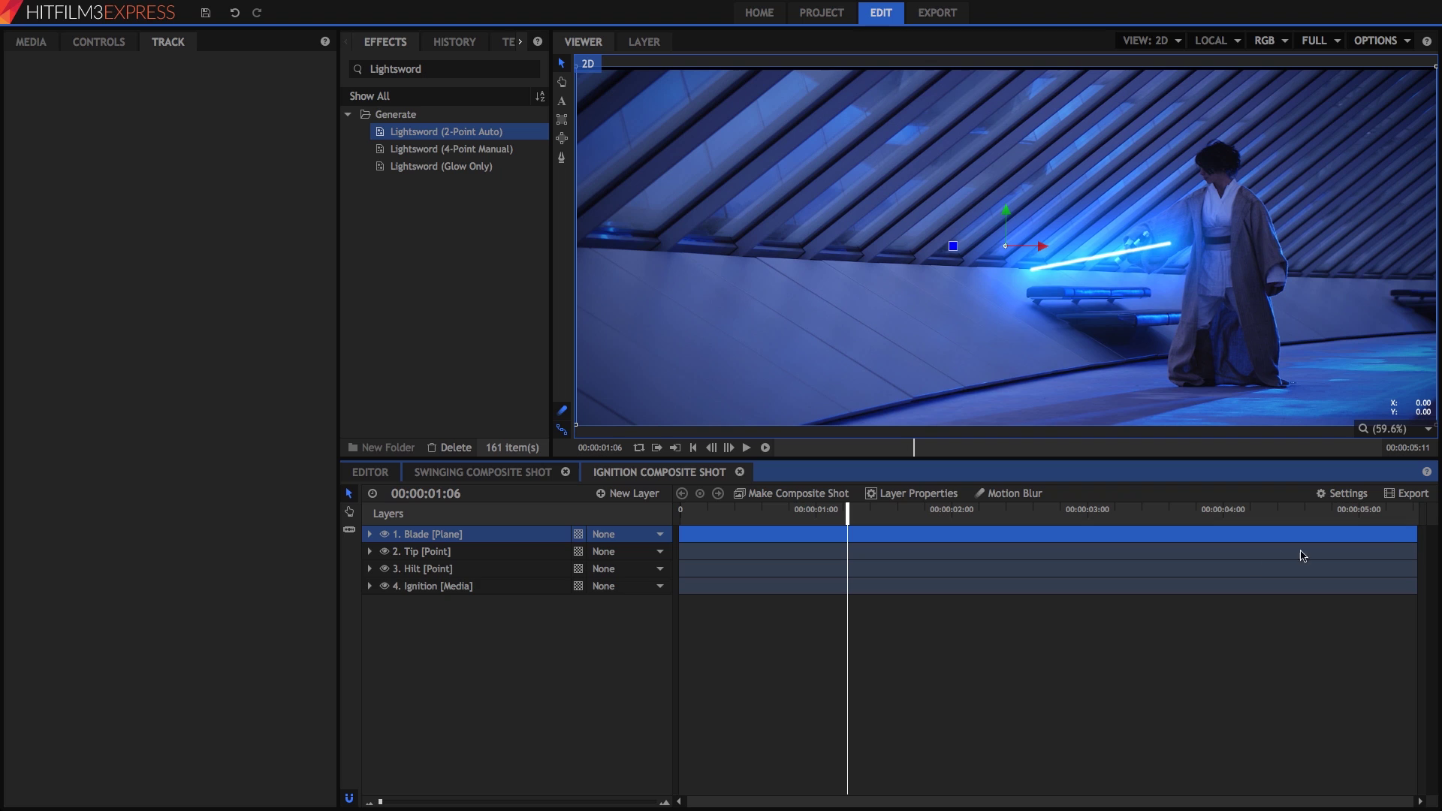
- Turn off the Blade's Secondary glow and clear the Lightsword Hilt and Tip position keyframes
{"action": "left_click", "coordinate": [370, 535]}
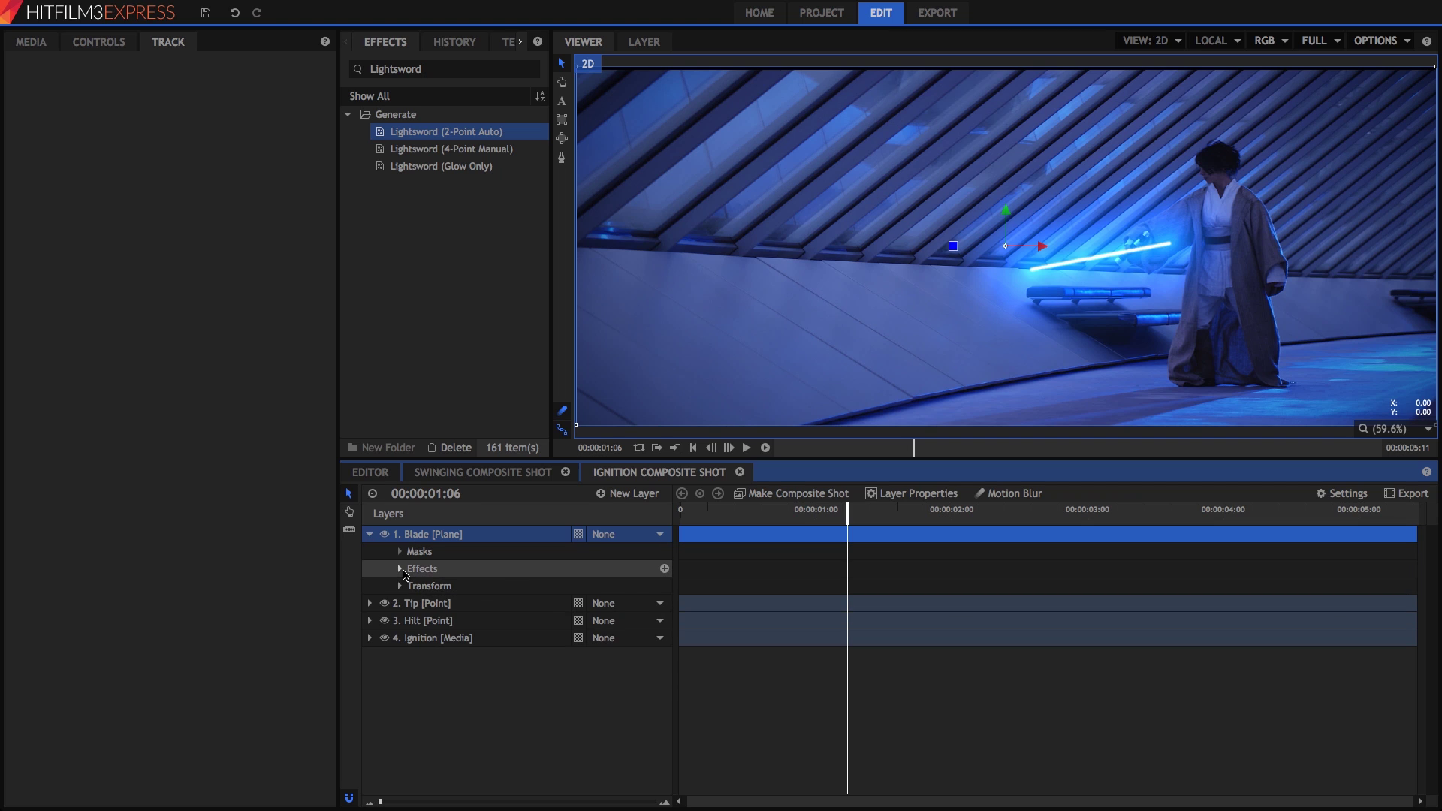
{"action": "left_click", "coordinate": [400, 569]}
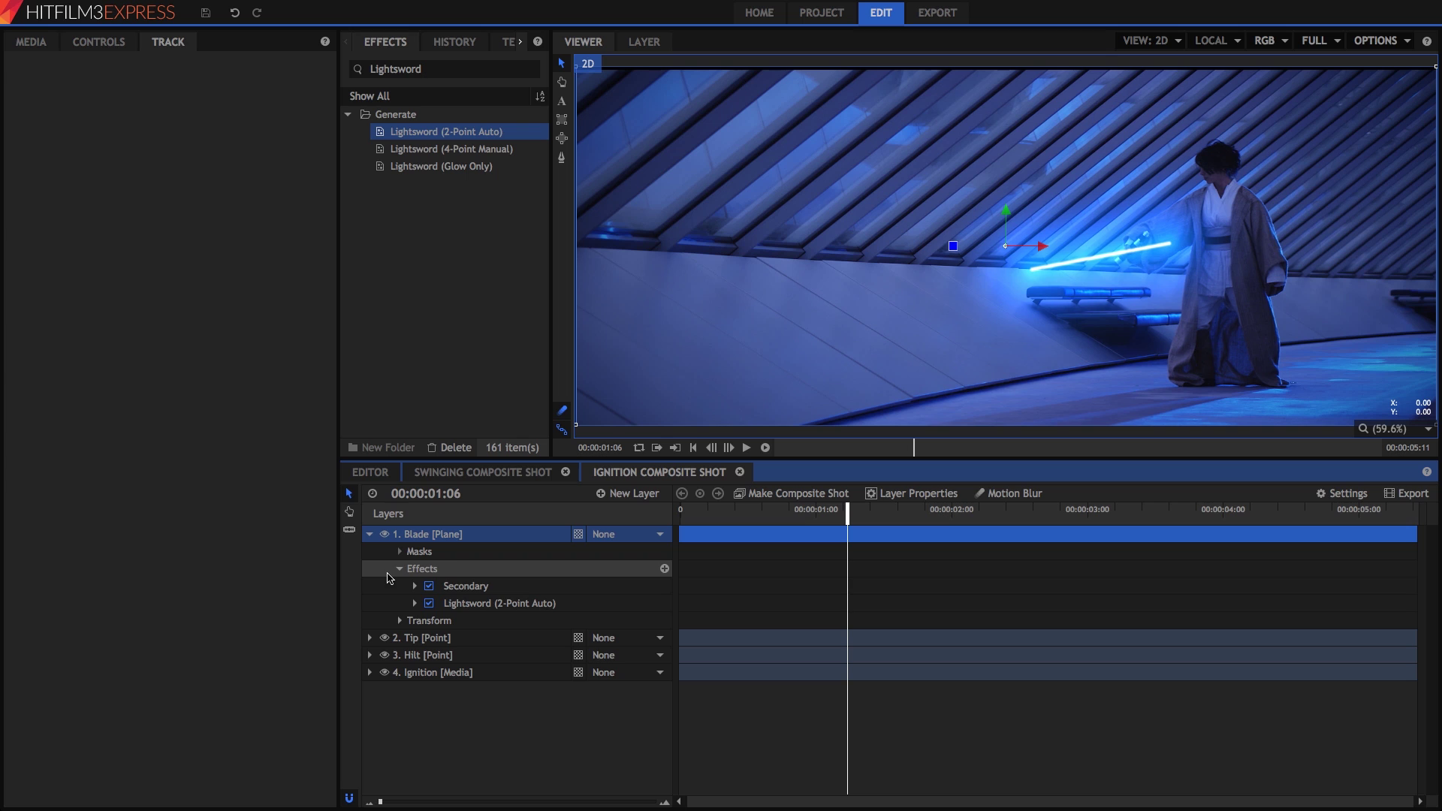
{"action": "left_click", "coordinate": [430, 587]}
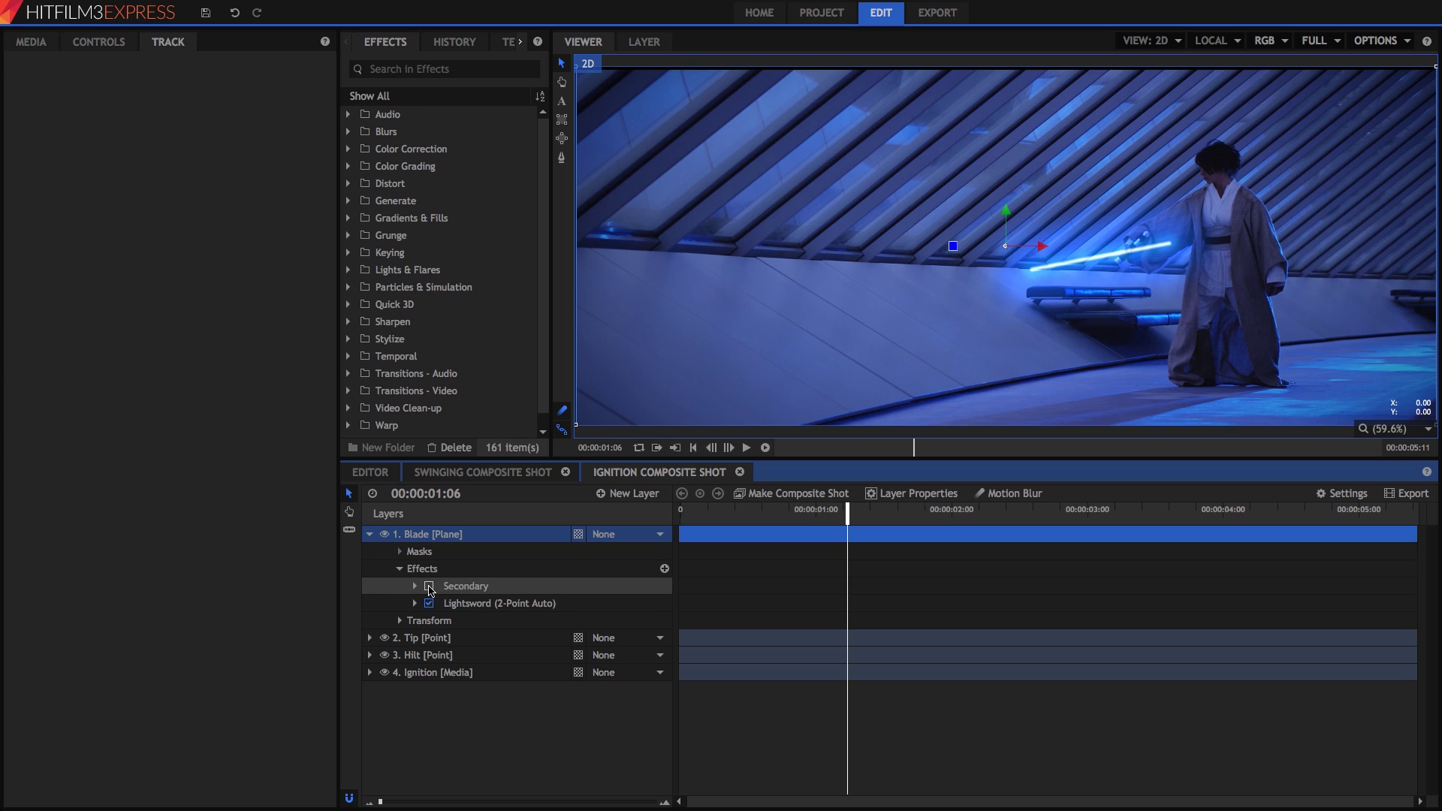
{"action": "left_click", "coordinate": [416, 604]}
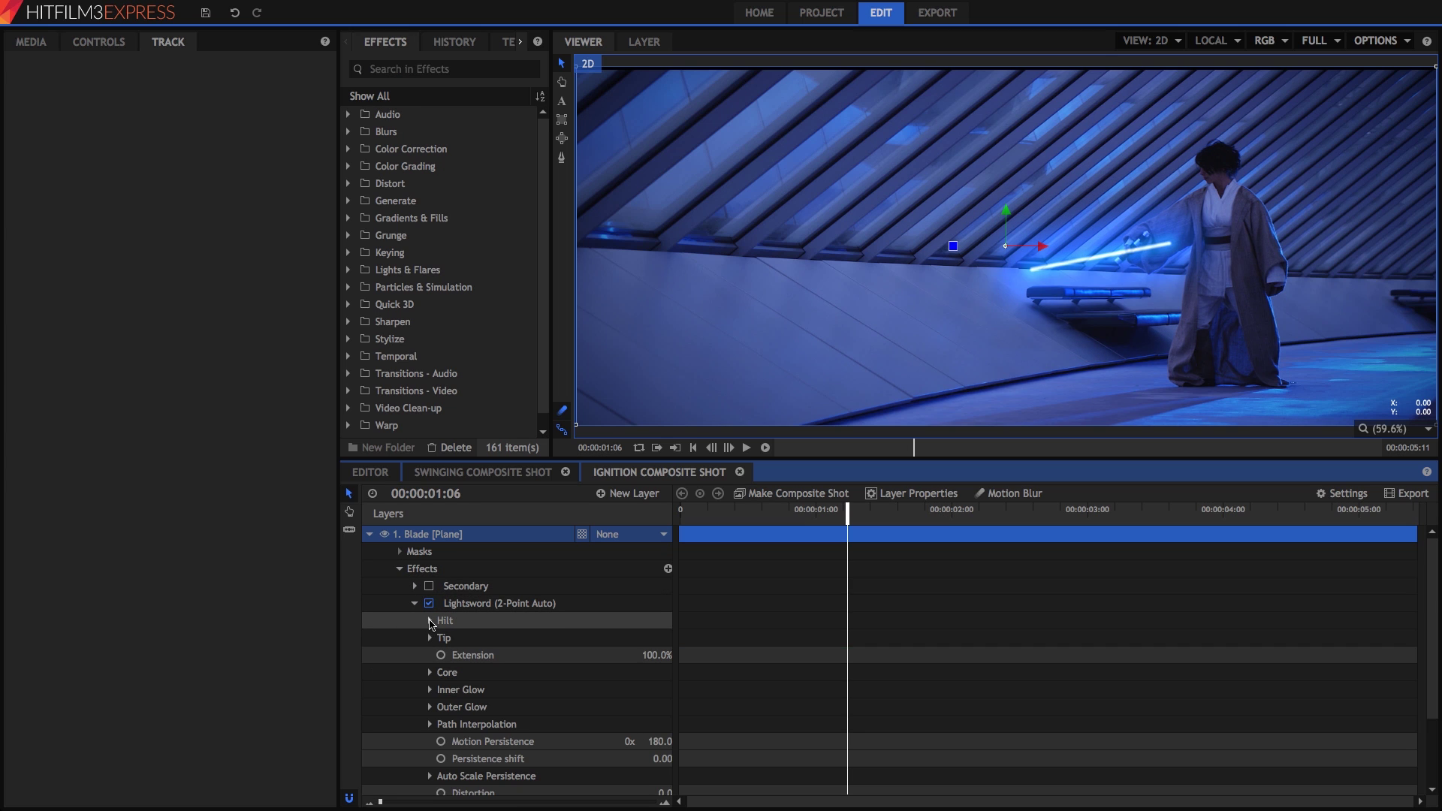
{"action": "left_click", "coordinate": [430, 622]}
{"action": "left_click", "coordinate": [430, 691]}
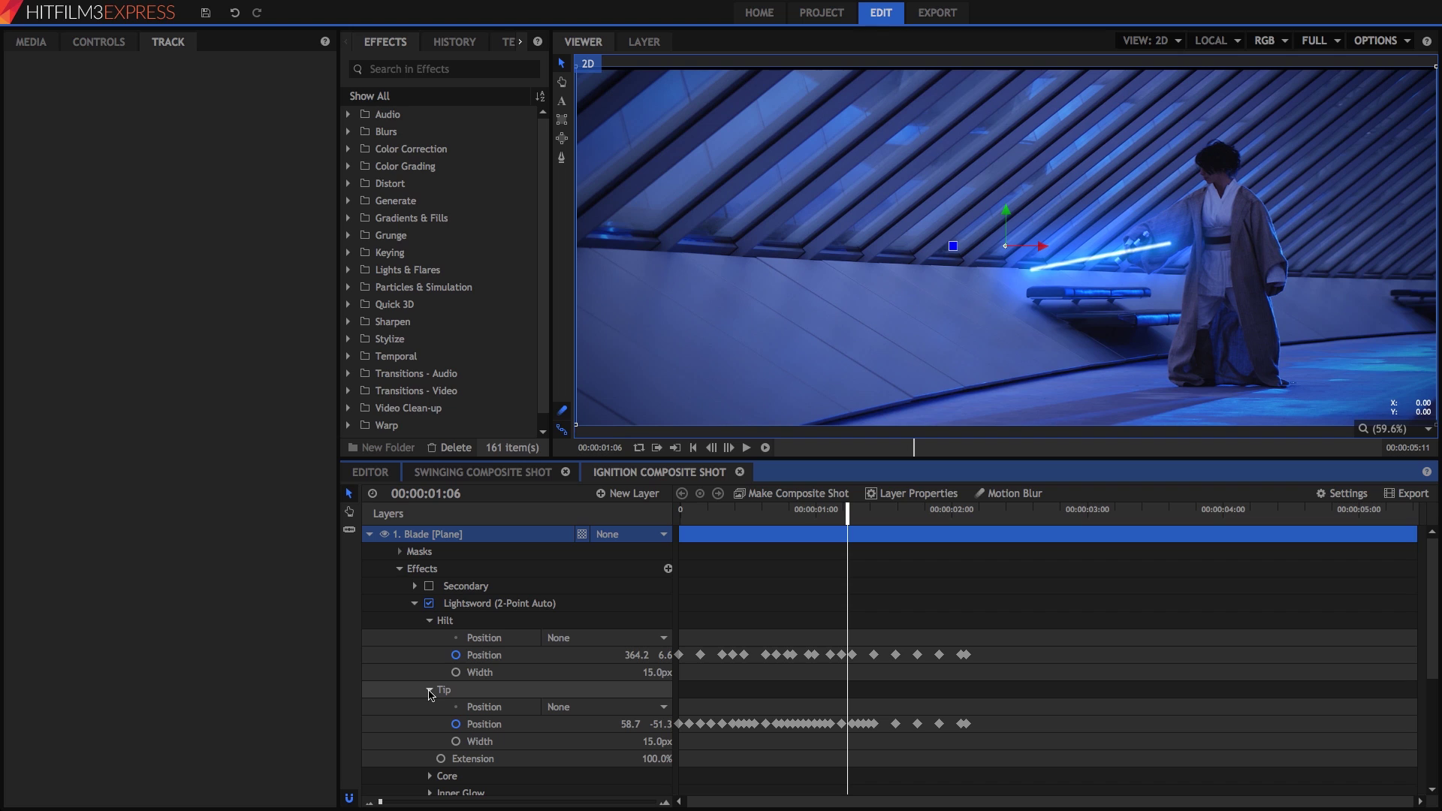
{"action": "left_click", "coordinate": [455, 655]}
{"action": "left_click", "coordinate": [456, 725]}
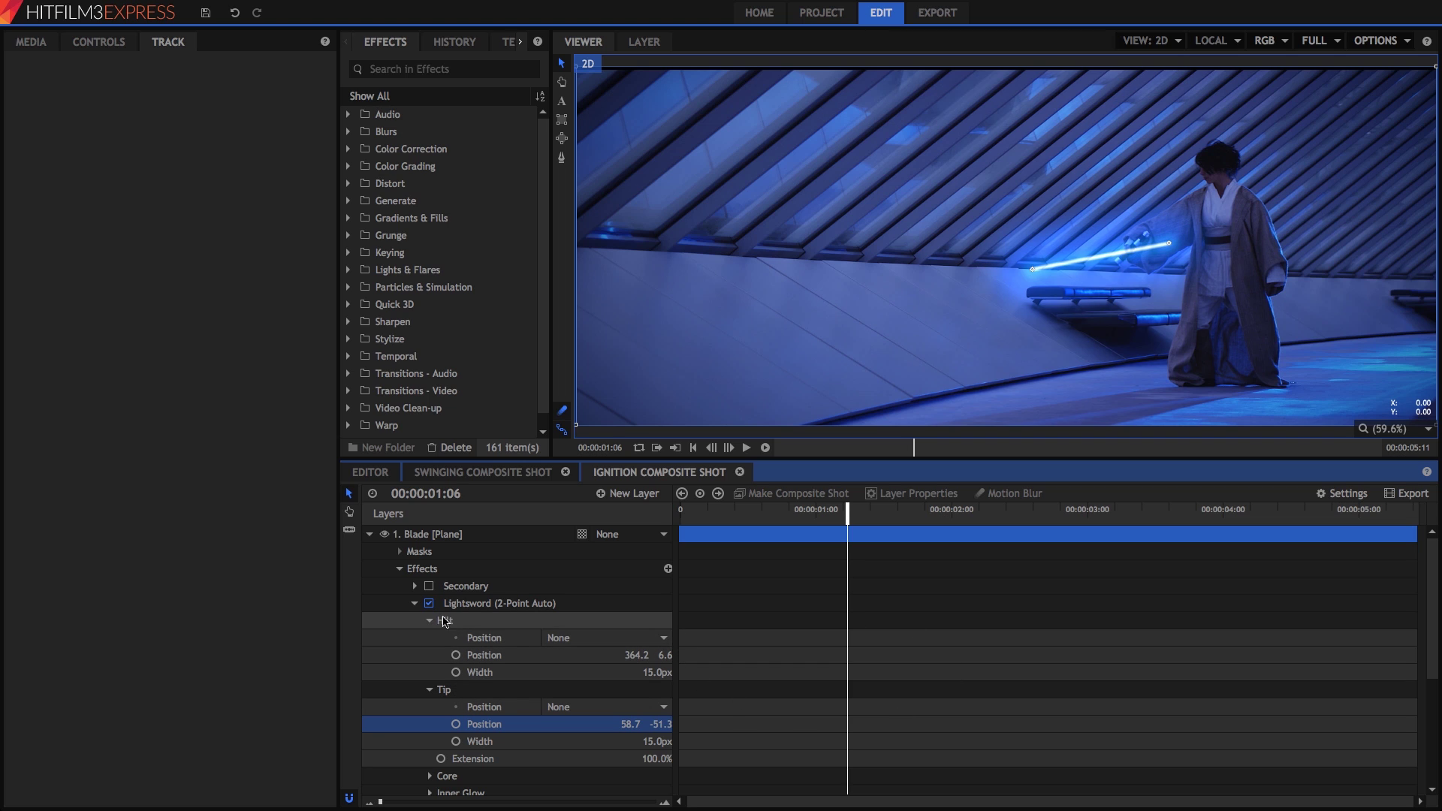
- Parent the Lightsword hilt to 3. Hilt and tip to 2. Tip, with positions set to 0, 0
{"action": "left_click", "coordinate": [587, 640]}
{"action": "left_click", "coordinate": [572, 668]}
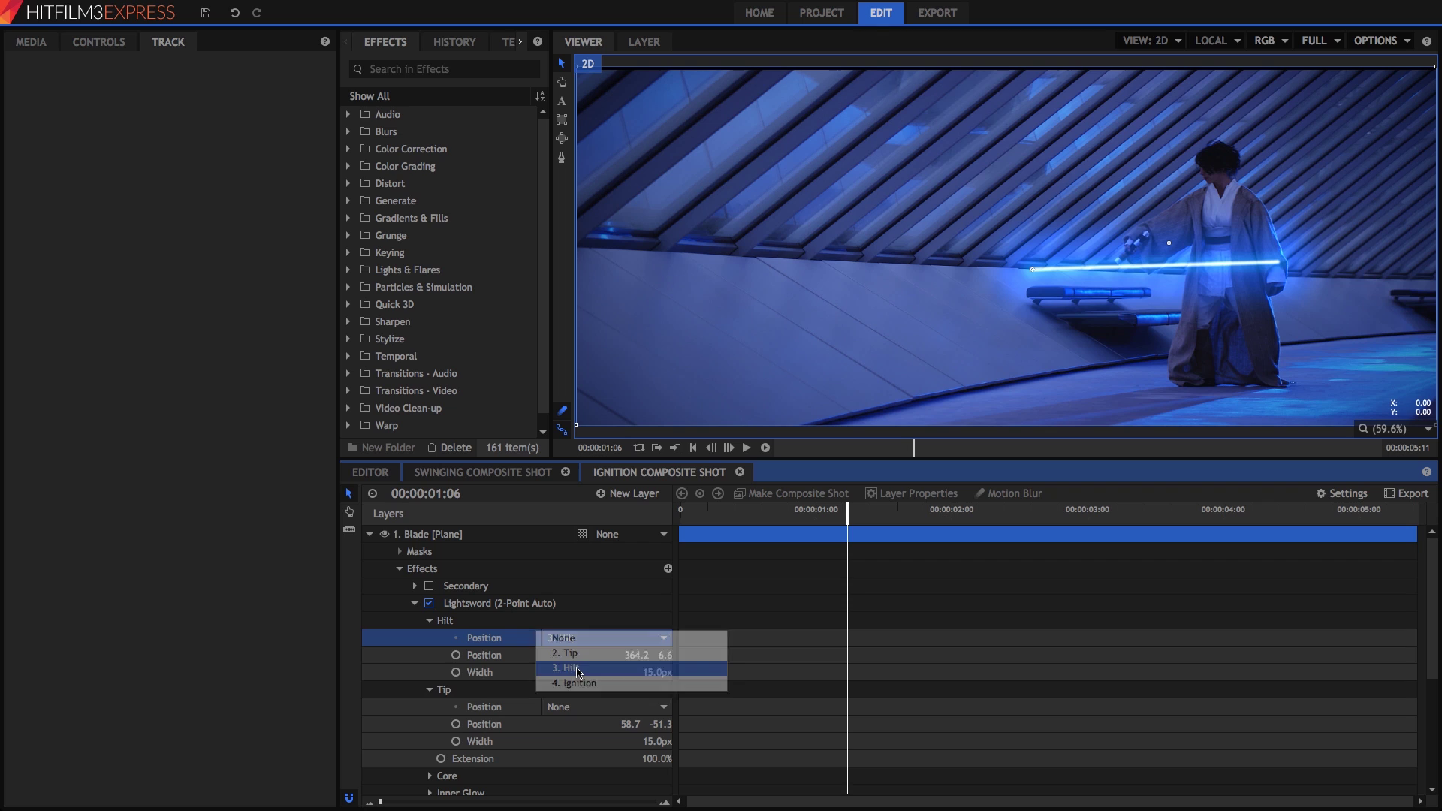
{"action": "left_click", "coordinate": [583, 709]}
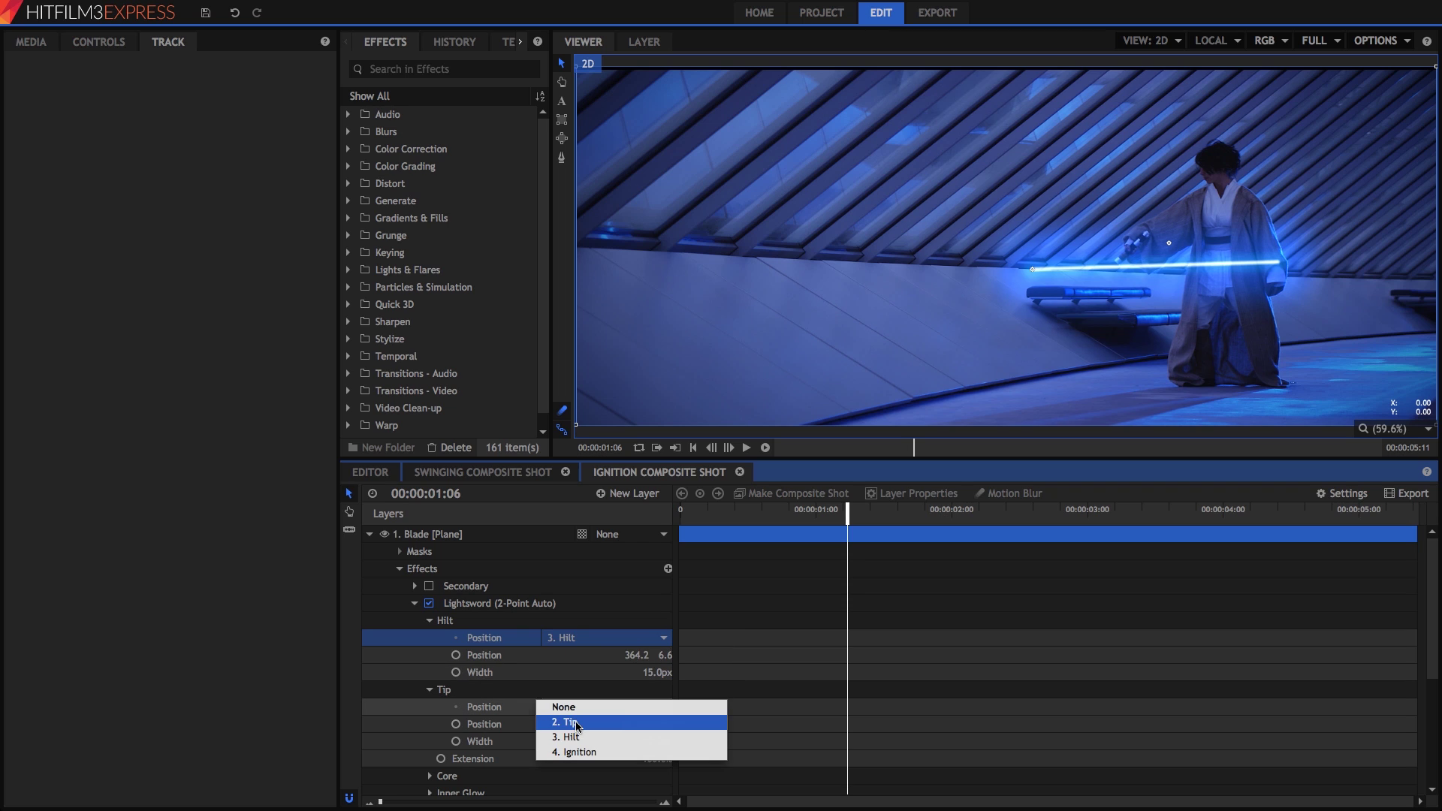
{"action": "left_click", "coordinate": [584, 717]}
{"action": "left_click", "coordinate": [631, 656]}
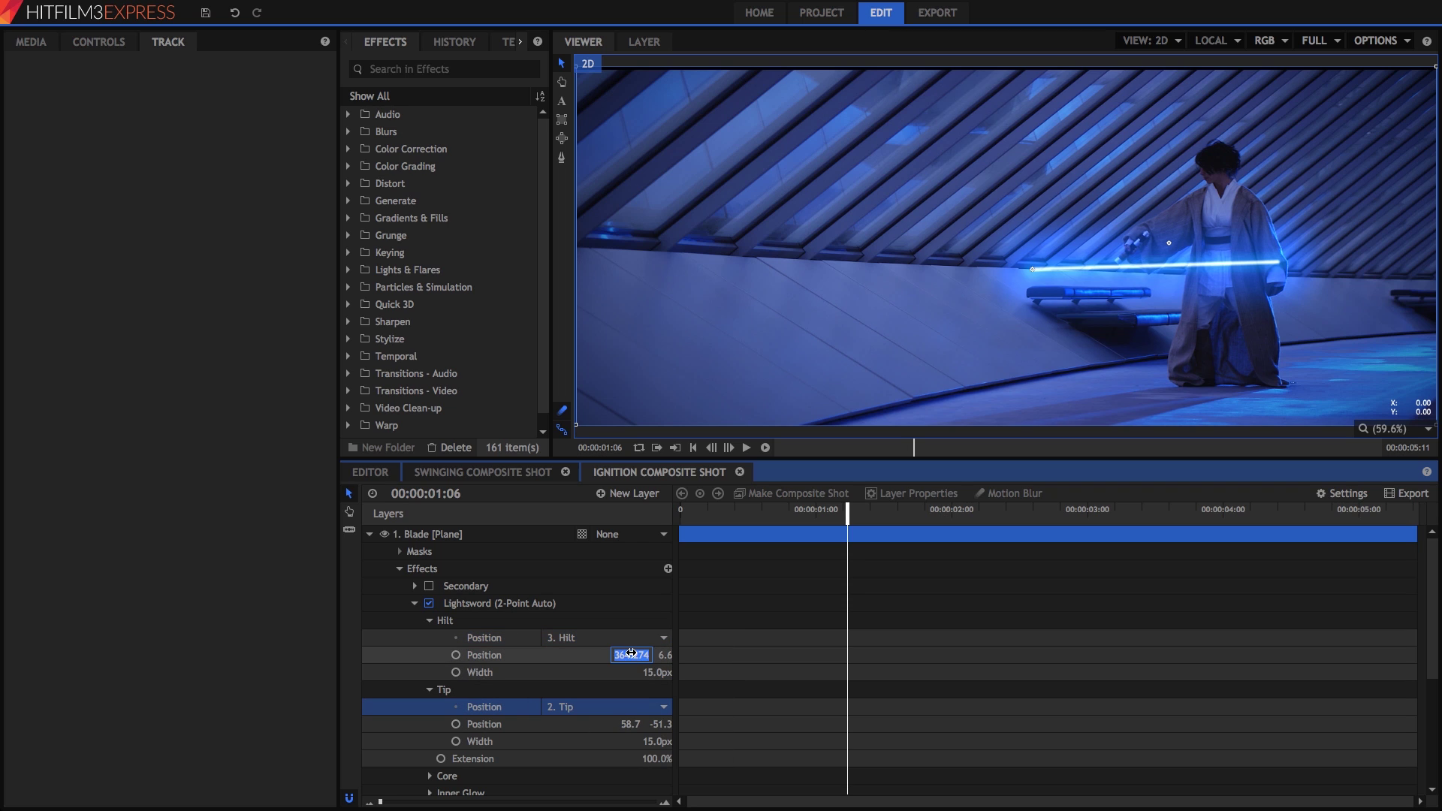
{"action": "type", "text": "0"}
{"action": "key", "text": "Tab"}
{"action": "type", "text": "0"}
{"action": "key", "text": "Tab"}
{"action": "key", "text": "Tab"}
{"action": "type", "text": "0"}
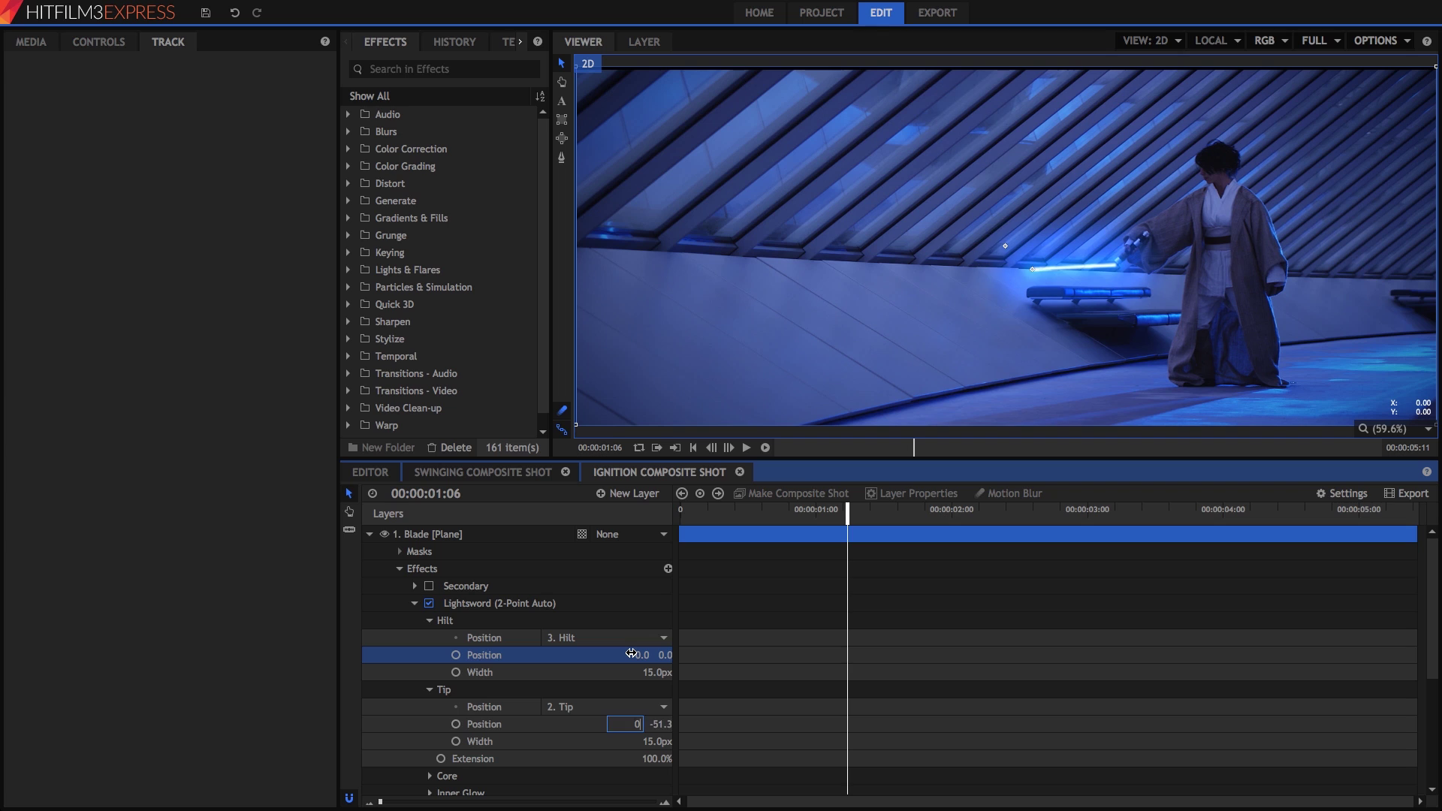
{"action": "key", "text": "Tab"}
{"action": "type", "text": "0"}
{"action": "key", "text": "Return"}
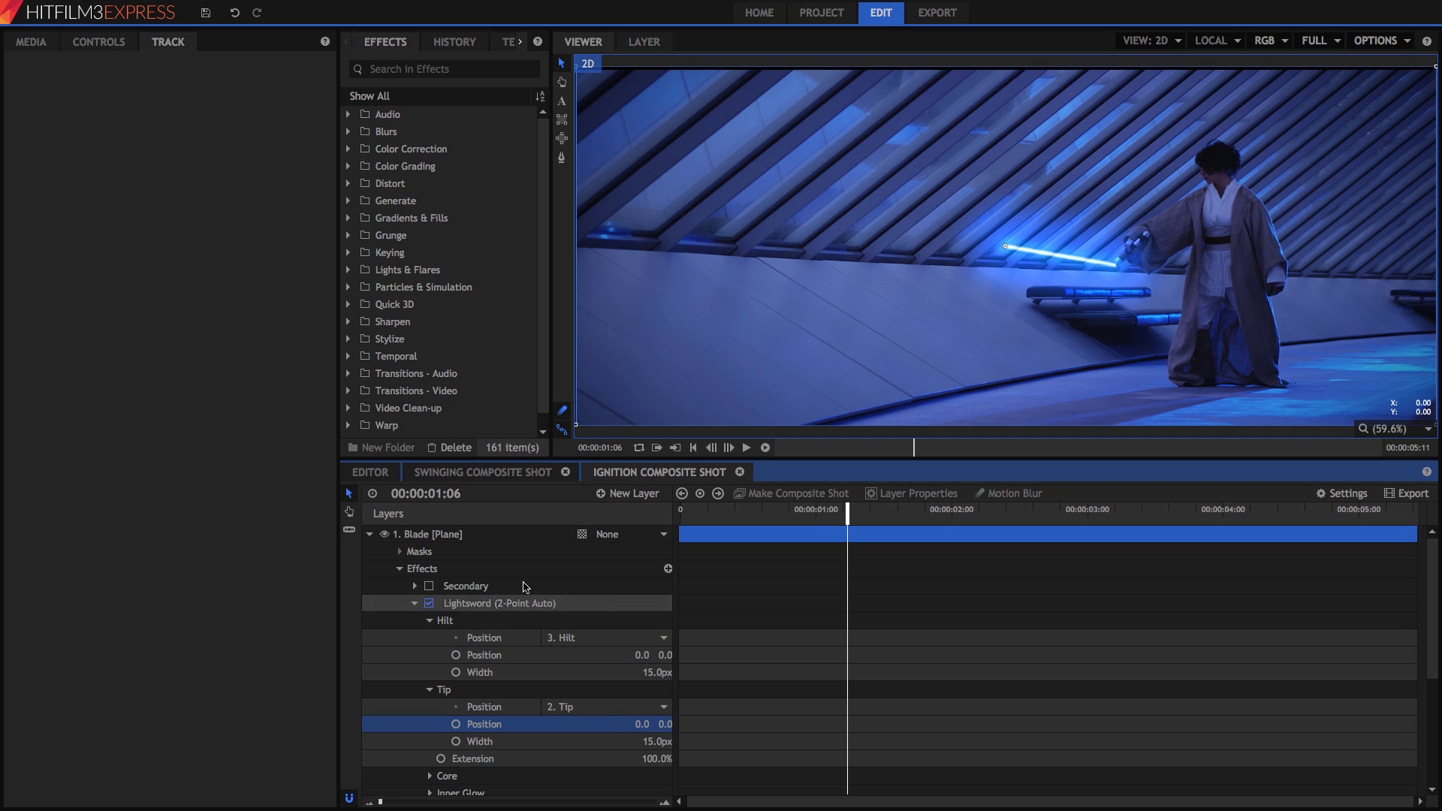
- Drag the Tip point down toward the floor and set the Tip layer's parent to 3. Hilt
{"action": "left_click", "coordinate": [369, 536]}
{"action": "left_click", "coordinate": [438, 554]}
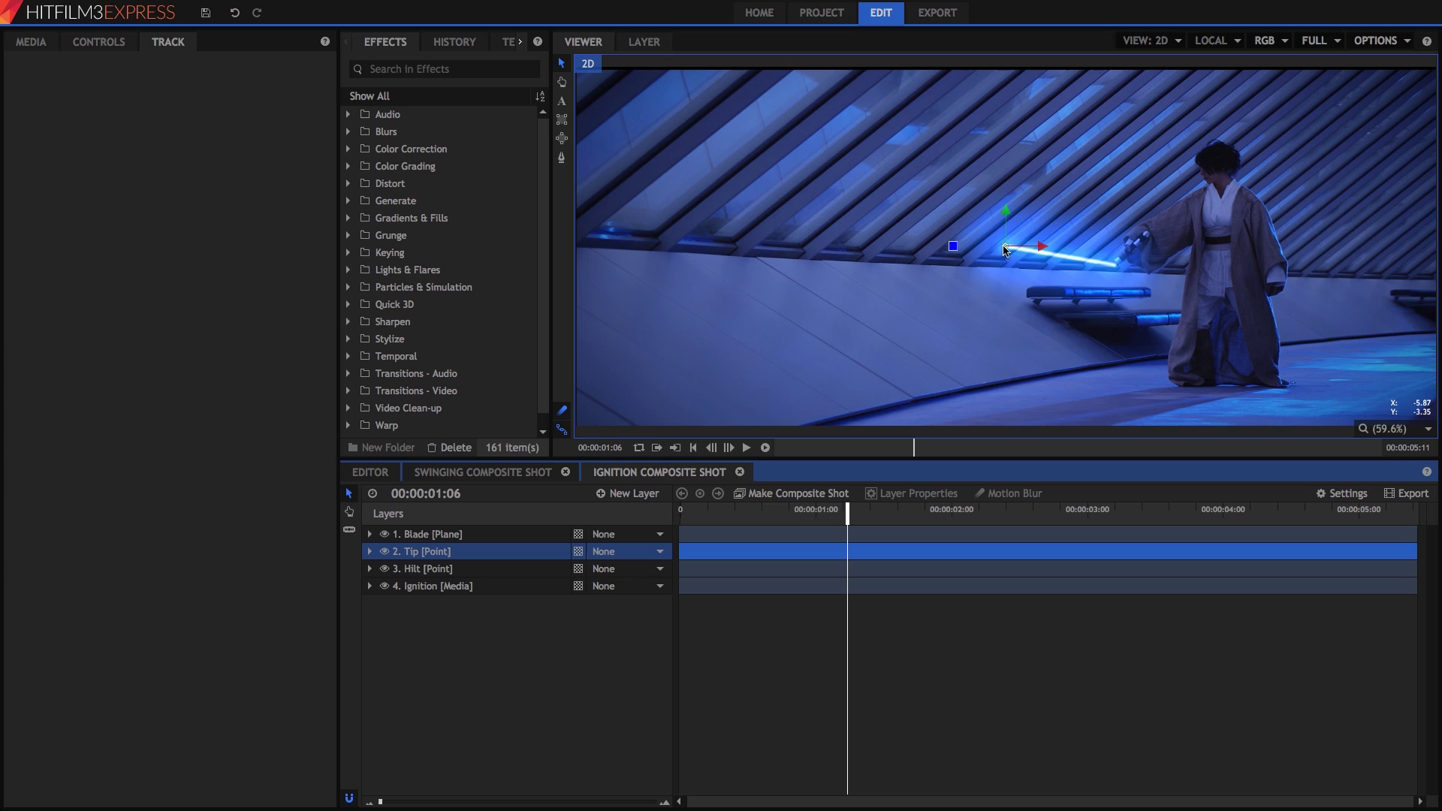
{"action": "left_click_drag", "start_coordinate": [1006, 248], "coordinate": [1012, 365]}
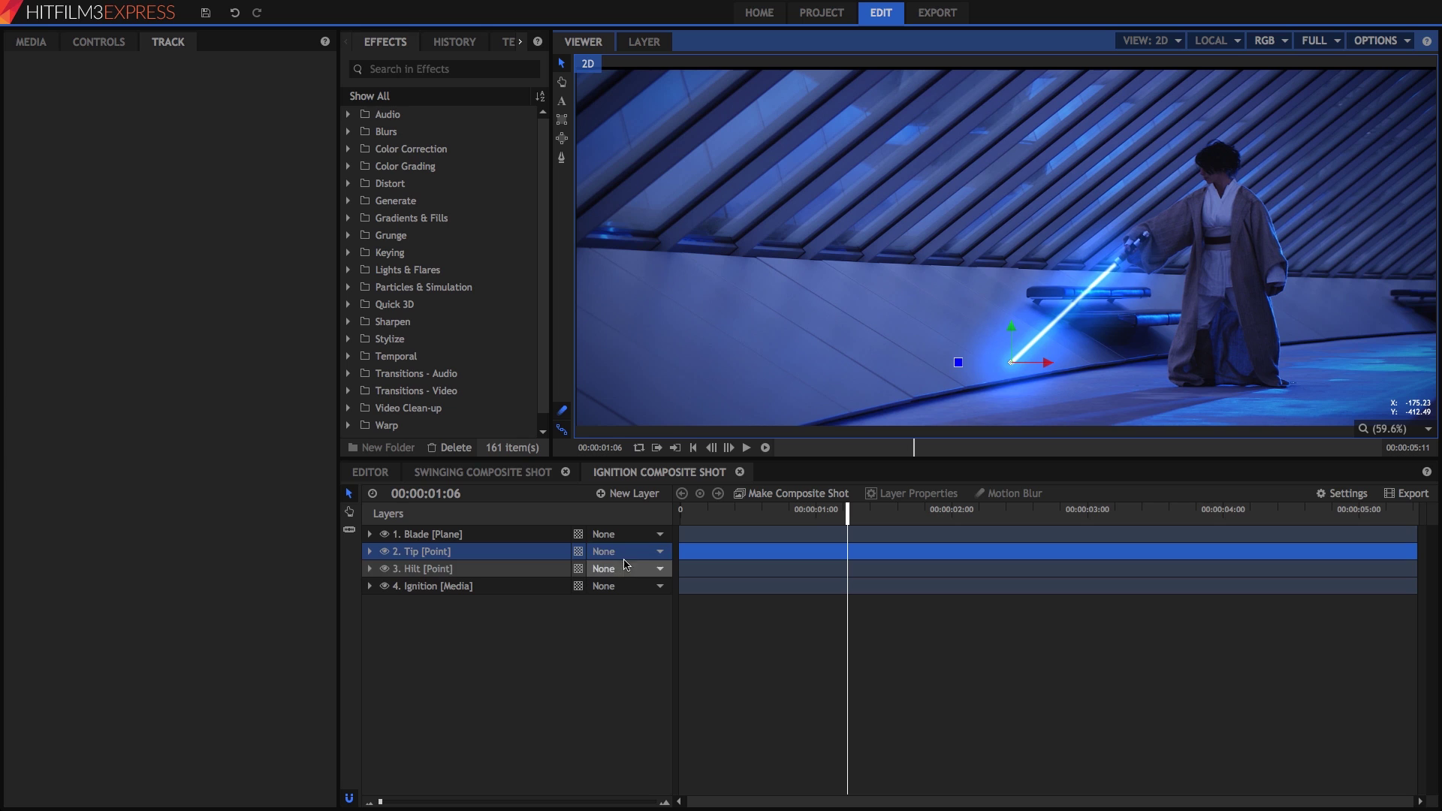
{"action": "left_click", "coordinate": [653, 552]}
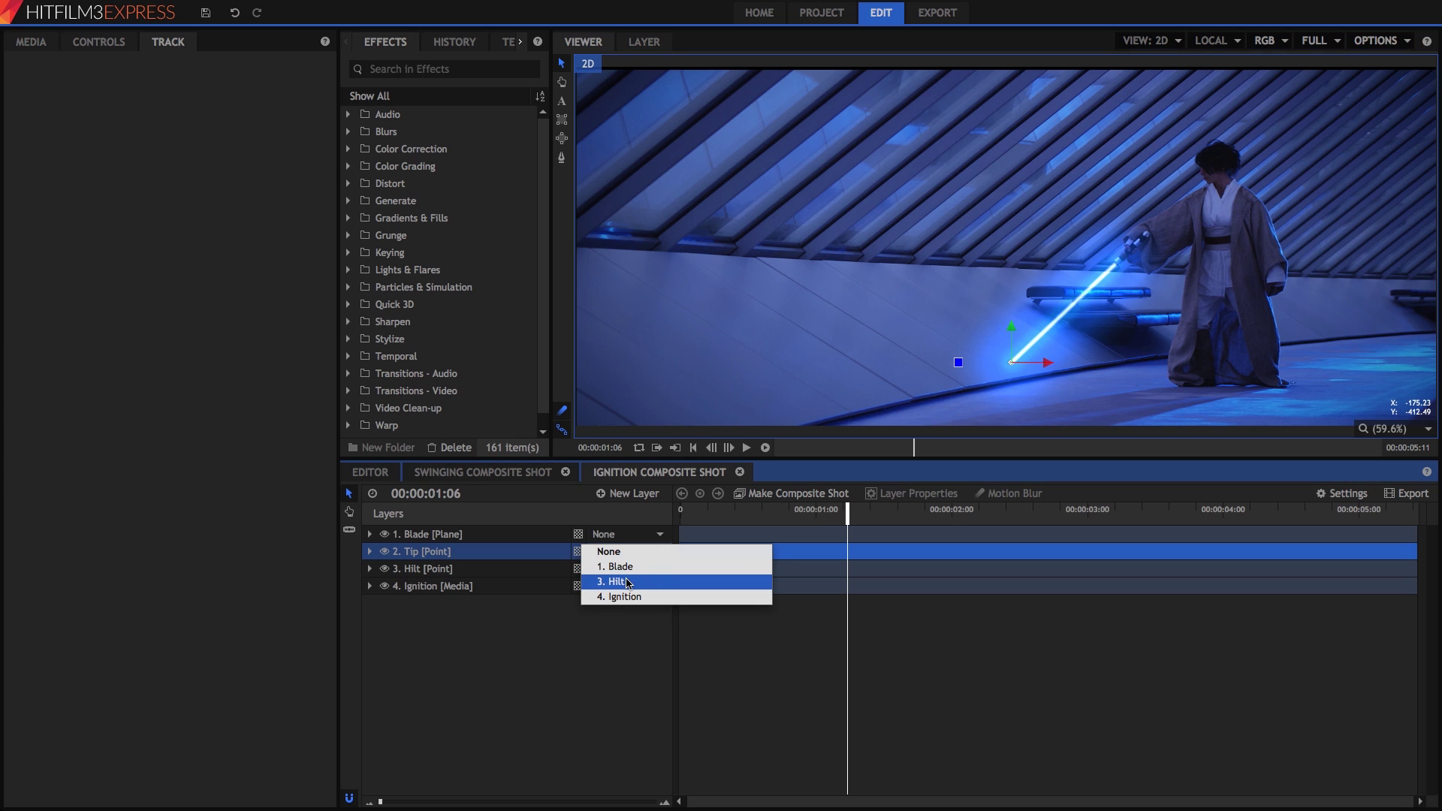
{"action": "left_click", "coordinate": [629, 583]}
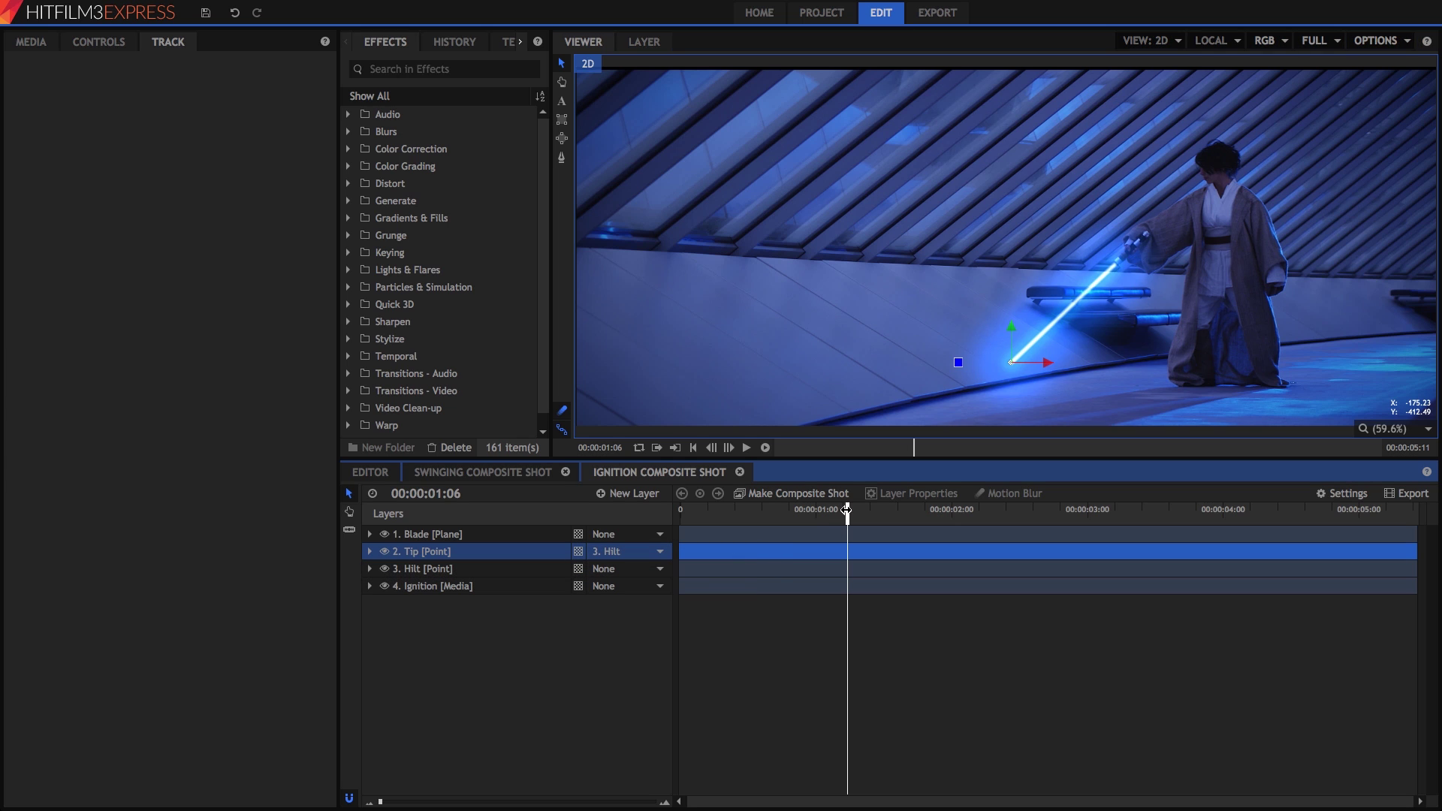
{"action": "mouse_move", "coordinate": [848, 511]}
{"action": "left_mouse_down"}
{"action": "mouse_move", "coordinate": [1202, 511]}
{"action": "mouse_move", "coordinate": [847, 521]}
{"action": "left_mouse_up"}
- Keyframe Lightsword Extension at 0% on 00:00:01:06 and 100% on 00:00:01:11
{"action": "left_click", "coordinate": [369, 534]}
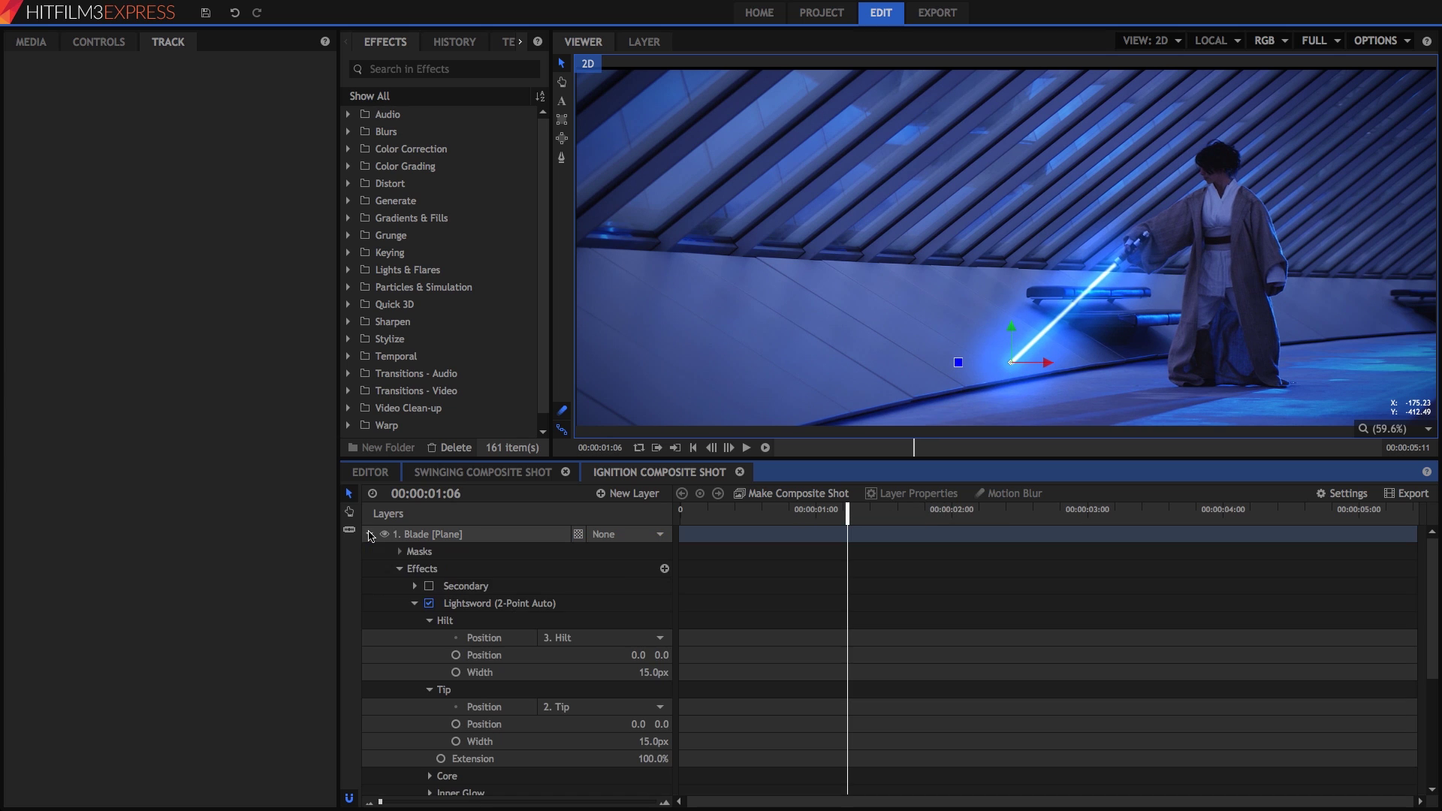
{"action": "left_click", "coordinate": [430, 637]}
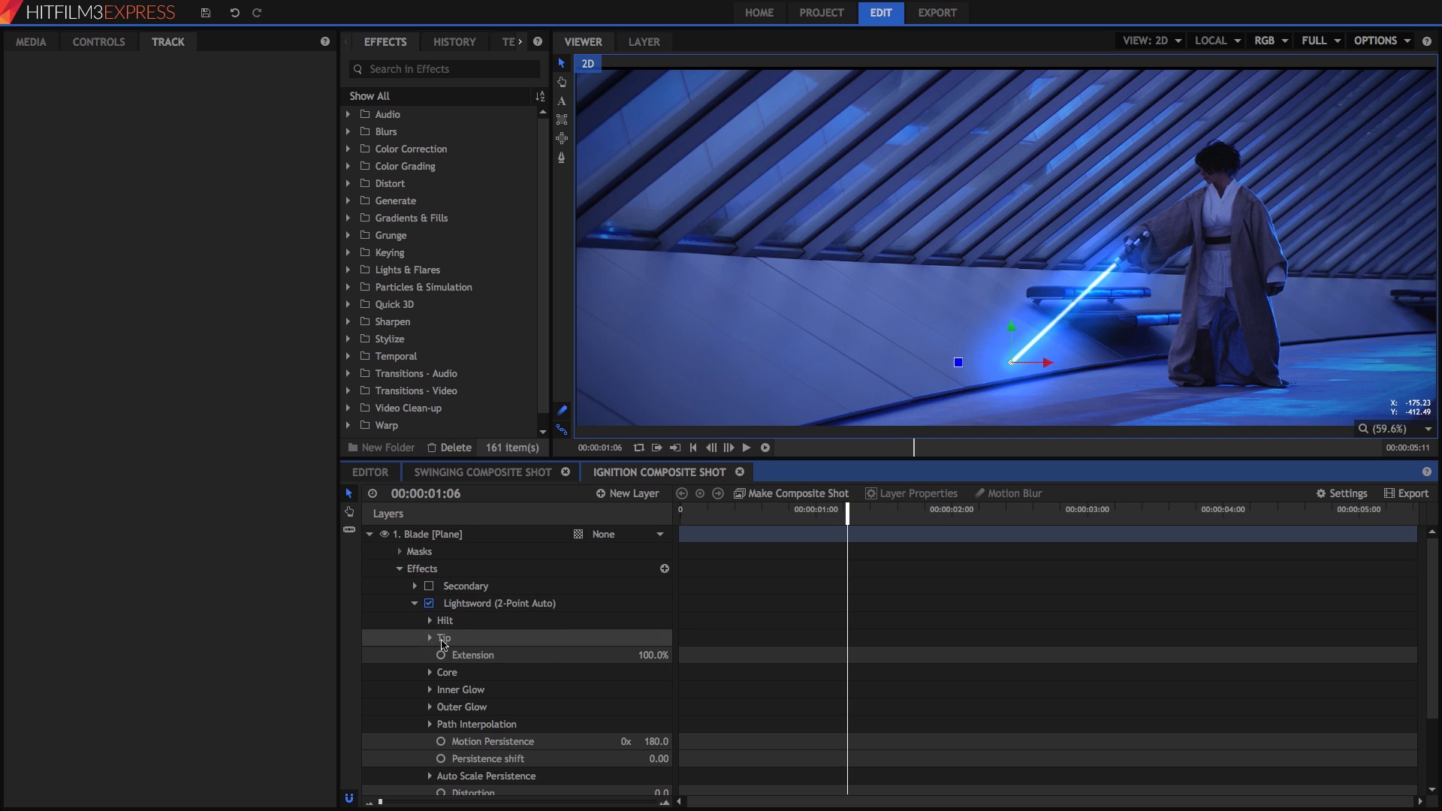
{"action": "left_click", "coordinate": [441, 656]}
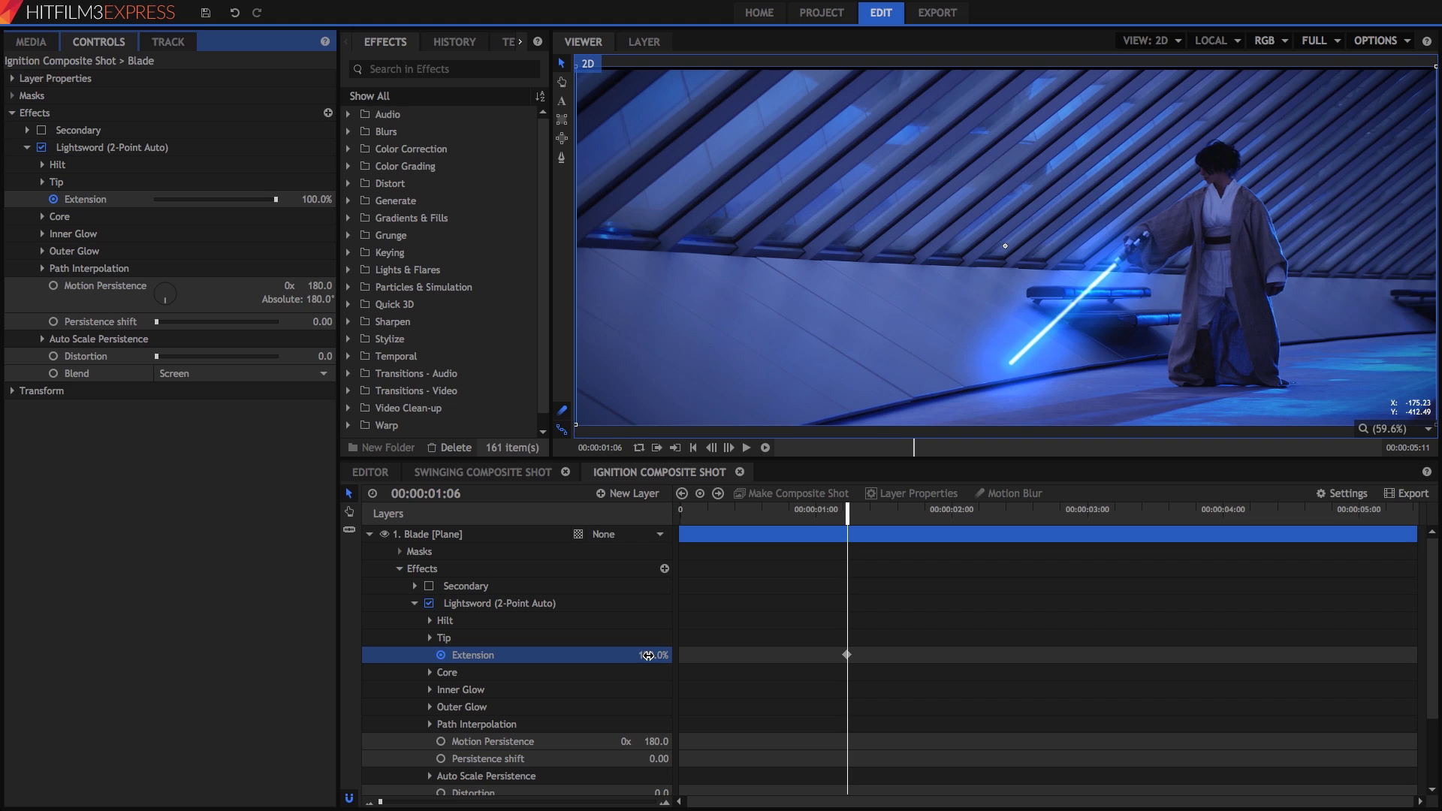
{"action": "left_click_drag", "start_coordinate": [649, 656], "coordinate": [573, 656]}
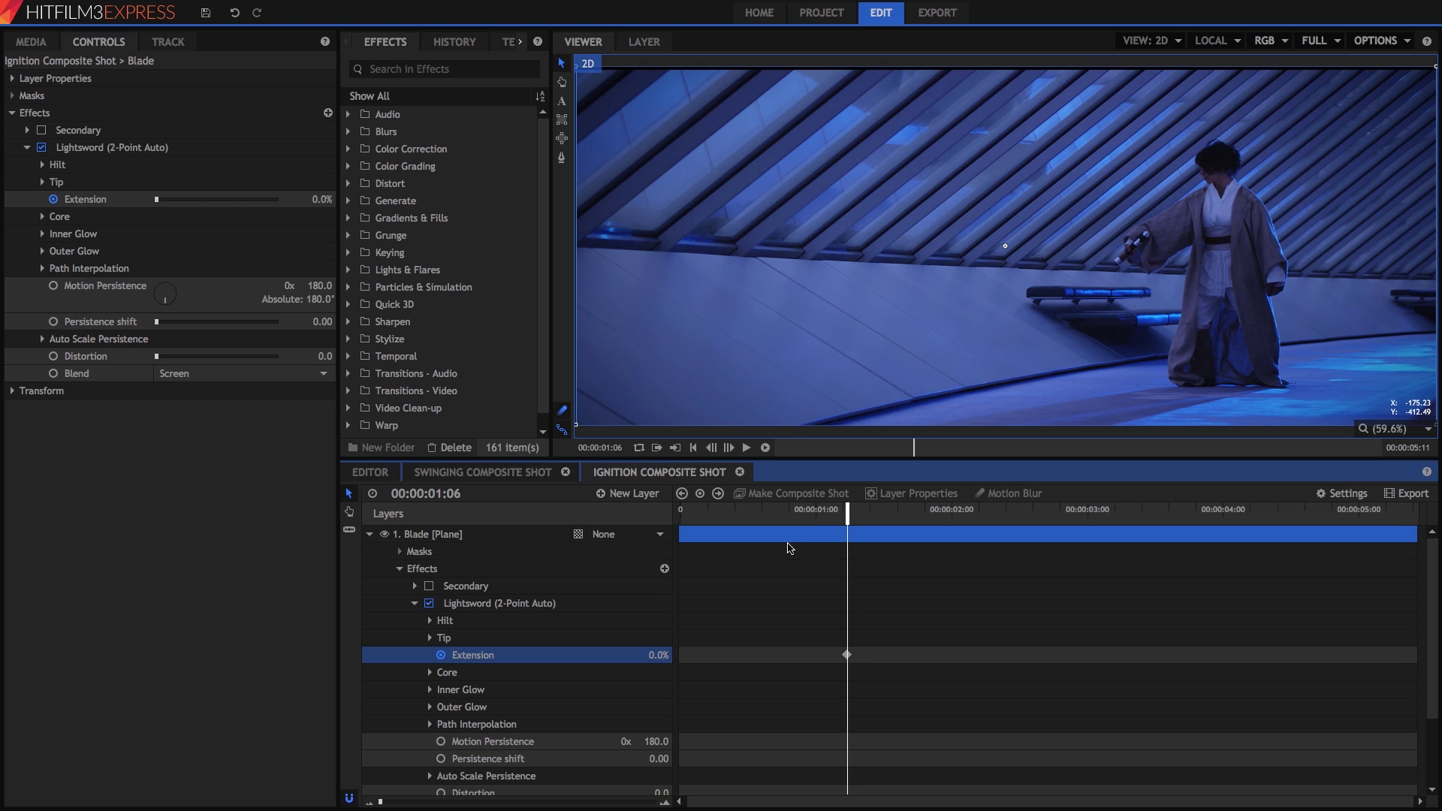
{"action": "key", "text": "space"}
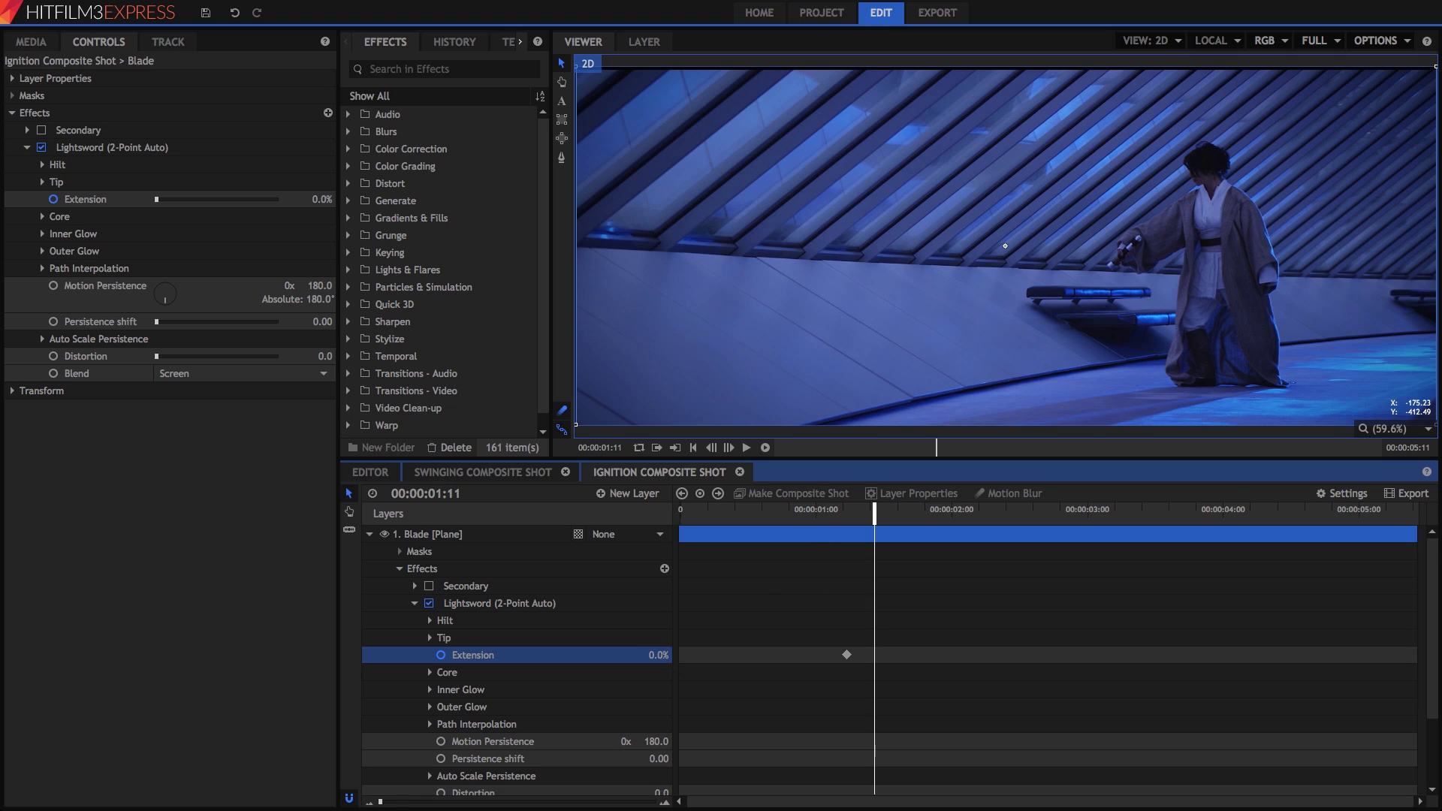
{"action": "left_click_drag", "start_coordinate": [319, 199], "coordinate": [398, 199]}
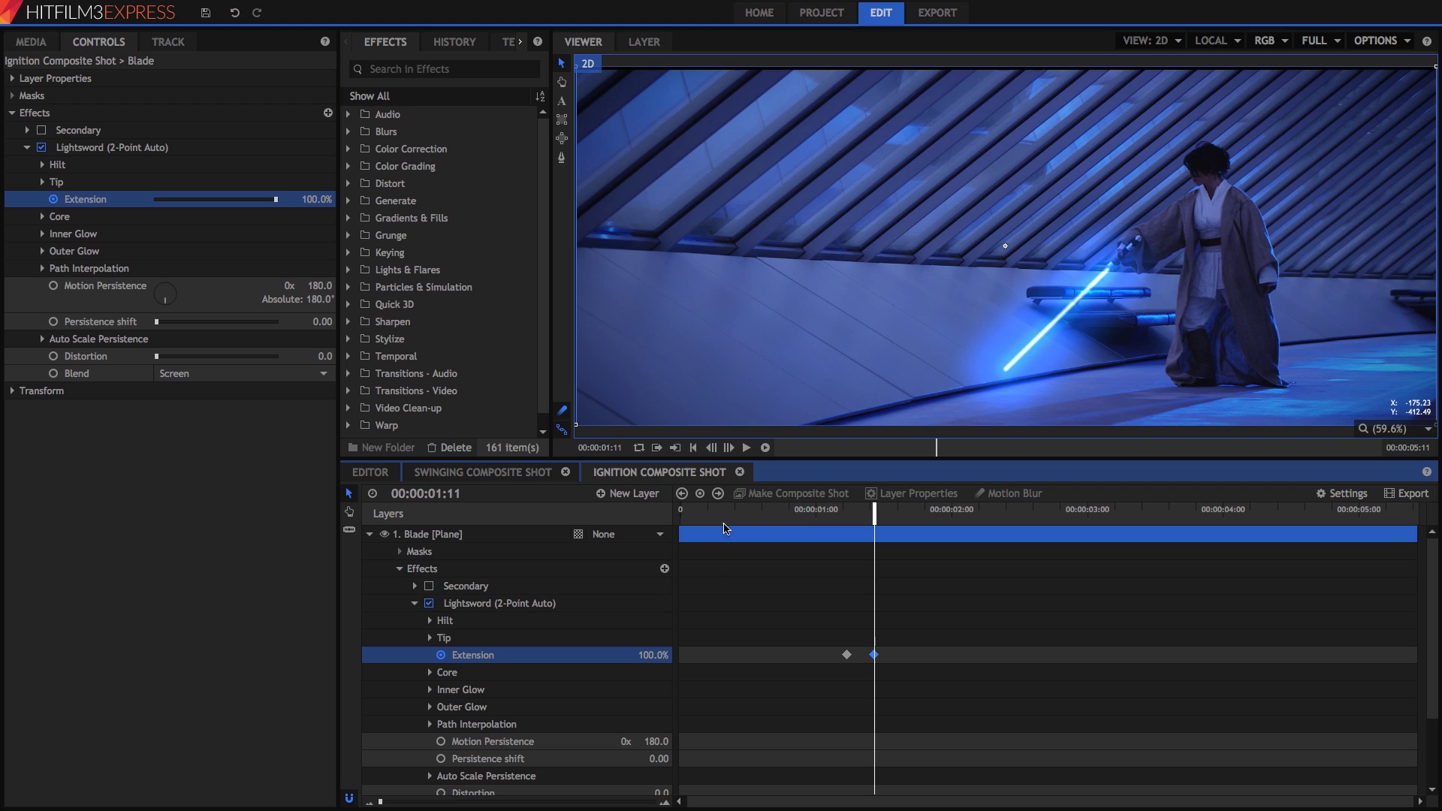
{"action": "mouse_move", "coordinate": [874, 511]}
{"action": "left_mouse_down"}
{"action": "mouse_move", "coordinate": [846, 515]}
{"action": "mouse_move", "coordinate": [877, 513]}
{"action": "left_mouse_up"}
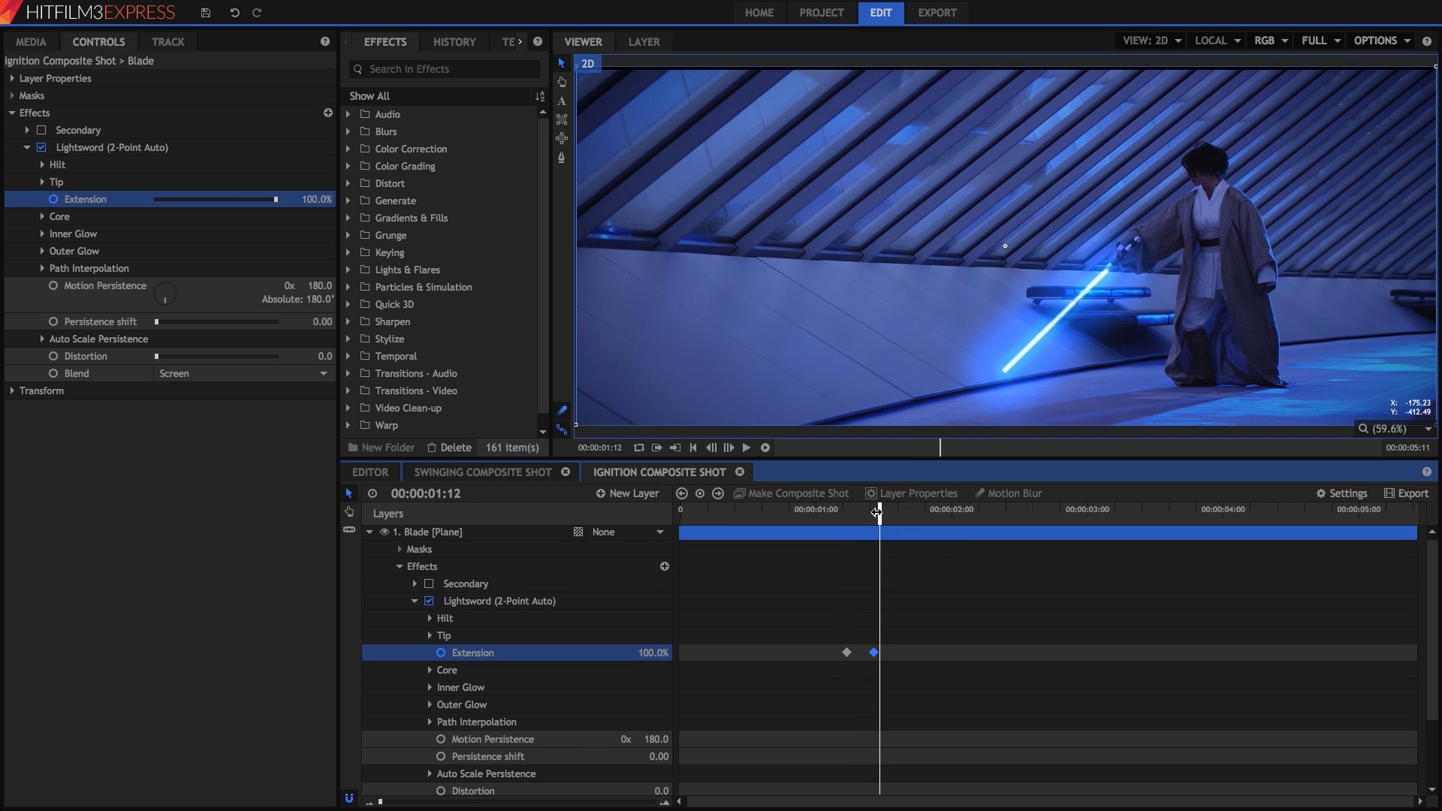
- Re-enable the Secondary effect and clear its Hilt and Tip position keyframes
{"action": "left_click", "coordinate": [415, 602]}
{"action": "left_click", "coordinate": [430, 589]}
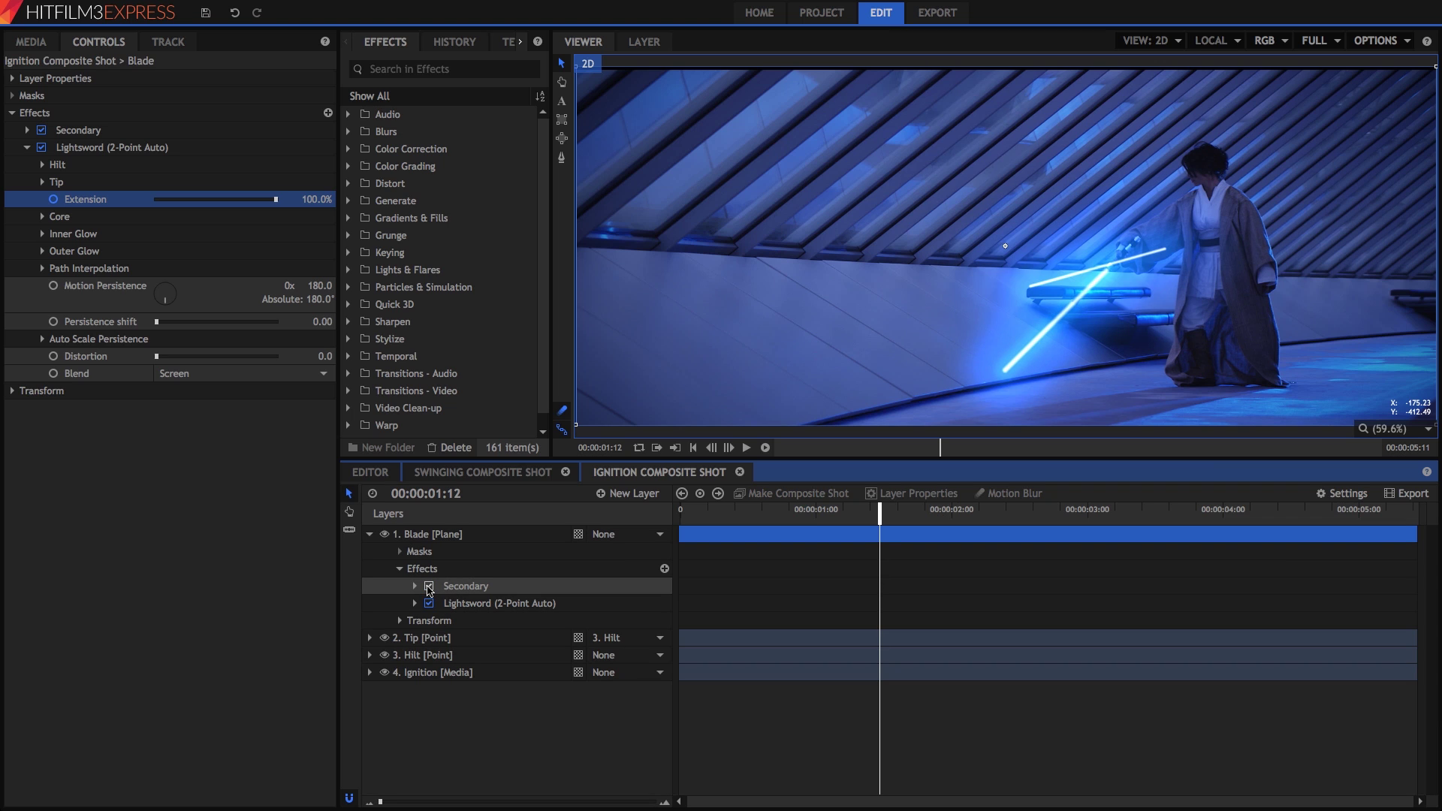
{"action": "left_click", "coordinate": [414, 586]}
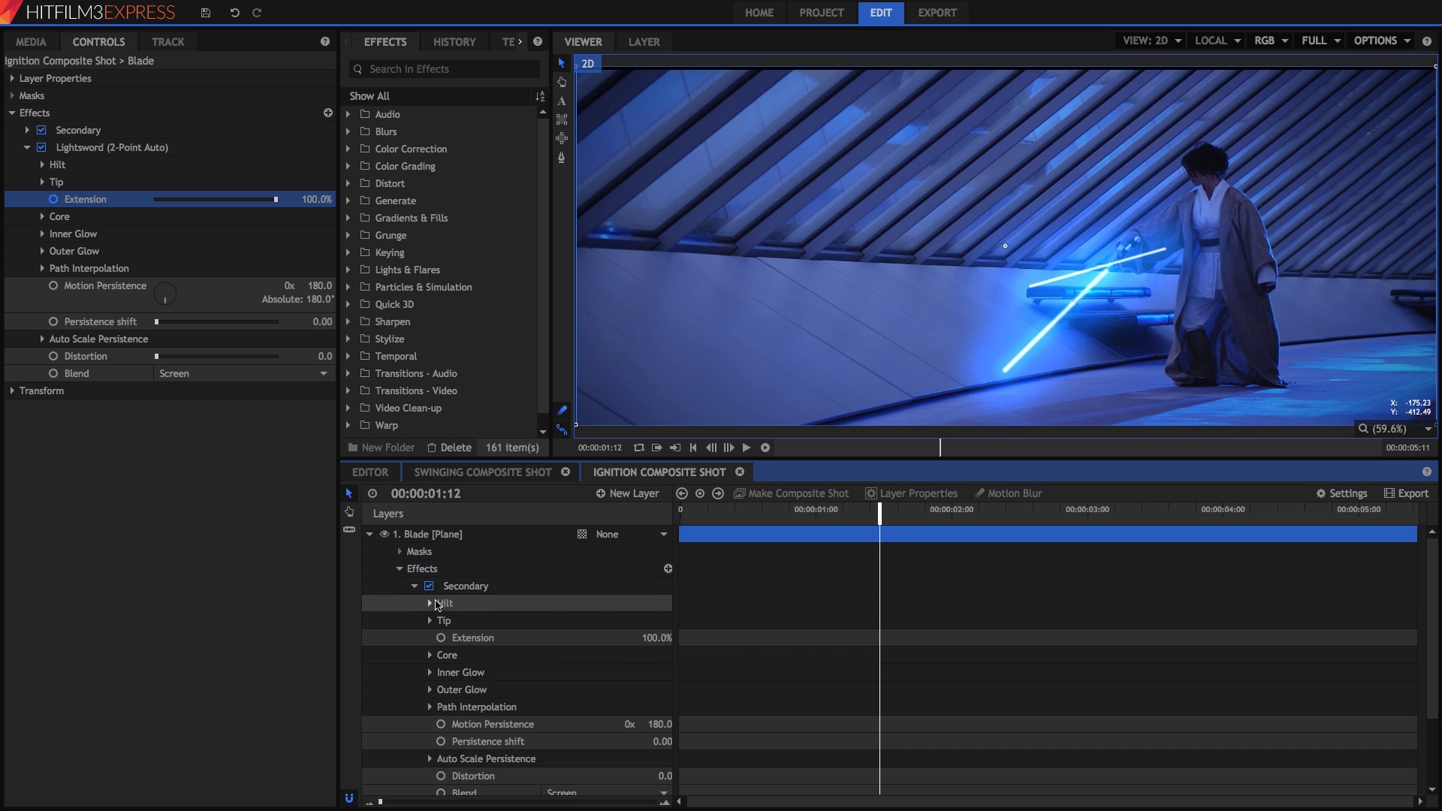
{"action": "left_click", "coordinate": [429, 603]}
{"action": "left_click", "coordinate": [430, 673]}
{"action": "left_click", "coordinate": [456, 638]}
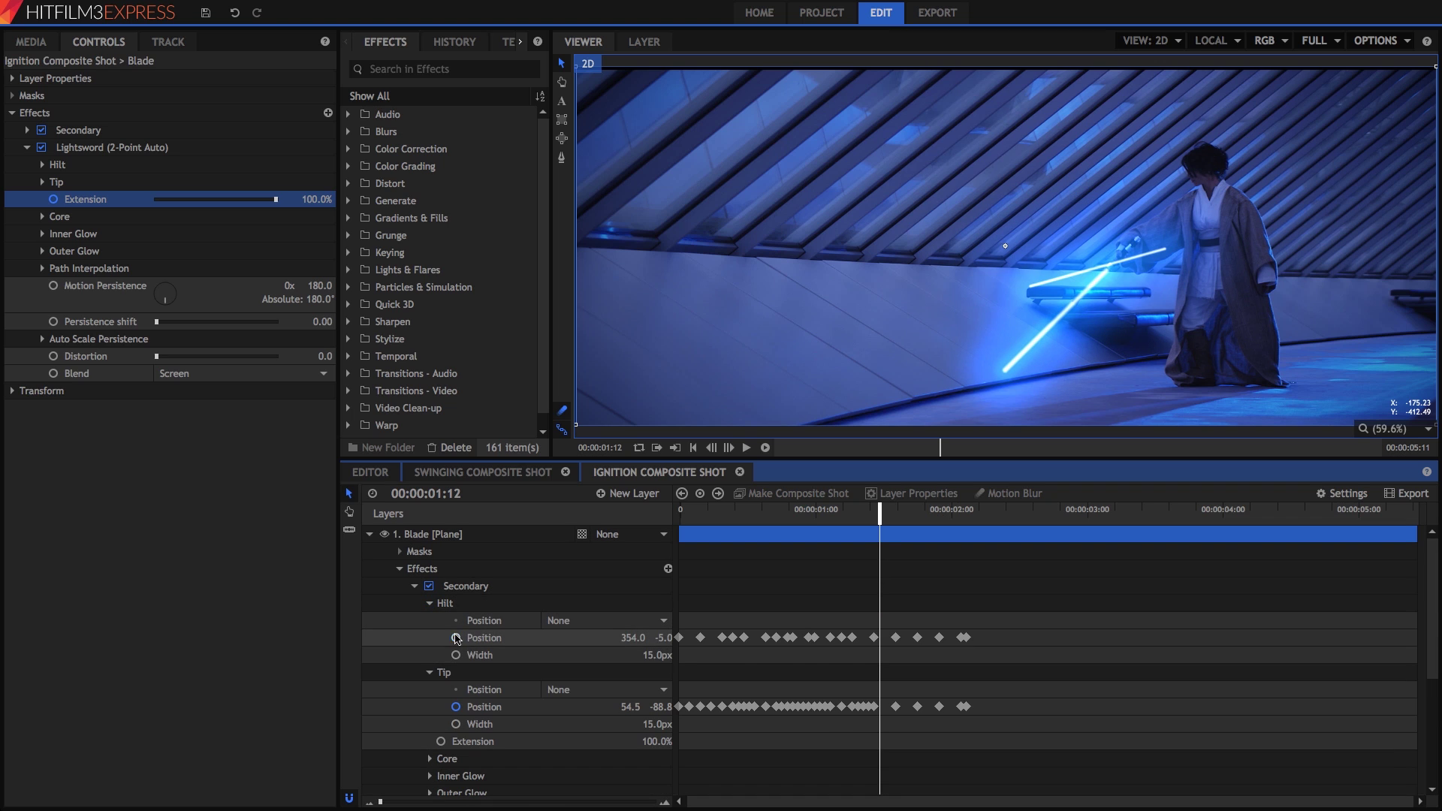
{"action": "left_click", "coordinate": [456, 707]}
- Set the Secondary hilt and tip positions both to 0, 0
{"action": "left_click", "coordinate": [628, 638]}
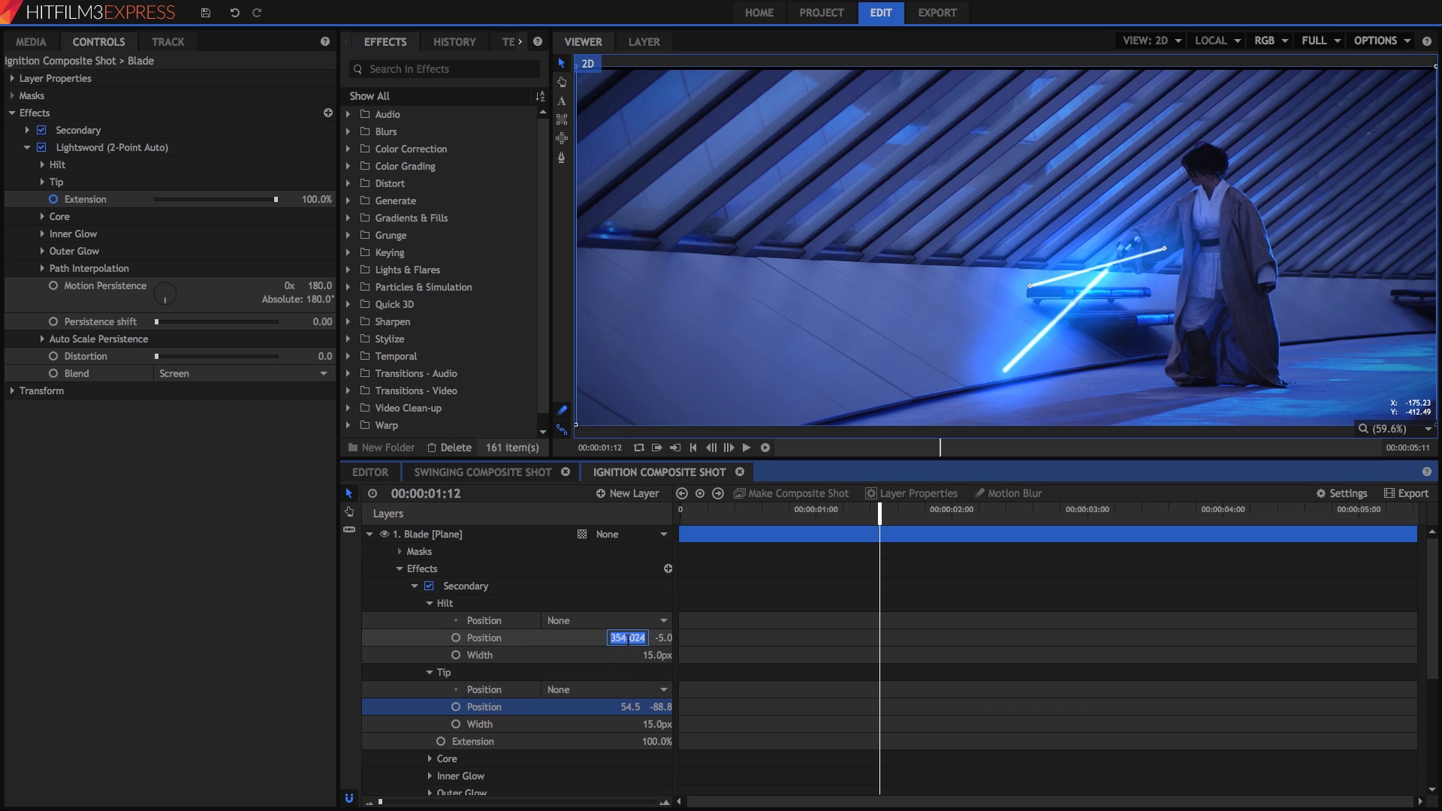
{"action": "type", "text": "0"}
{"action": "key", "text": "Tab"}
{"action": "type", "text": "0"}
{"action": "key", "text": "Tab"}
{"action": "type", "text": "0"}
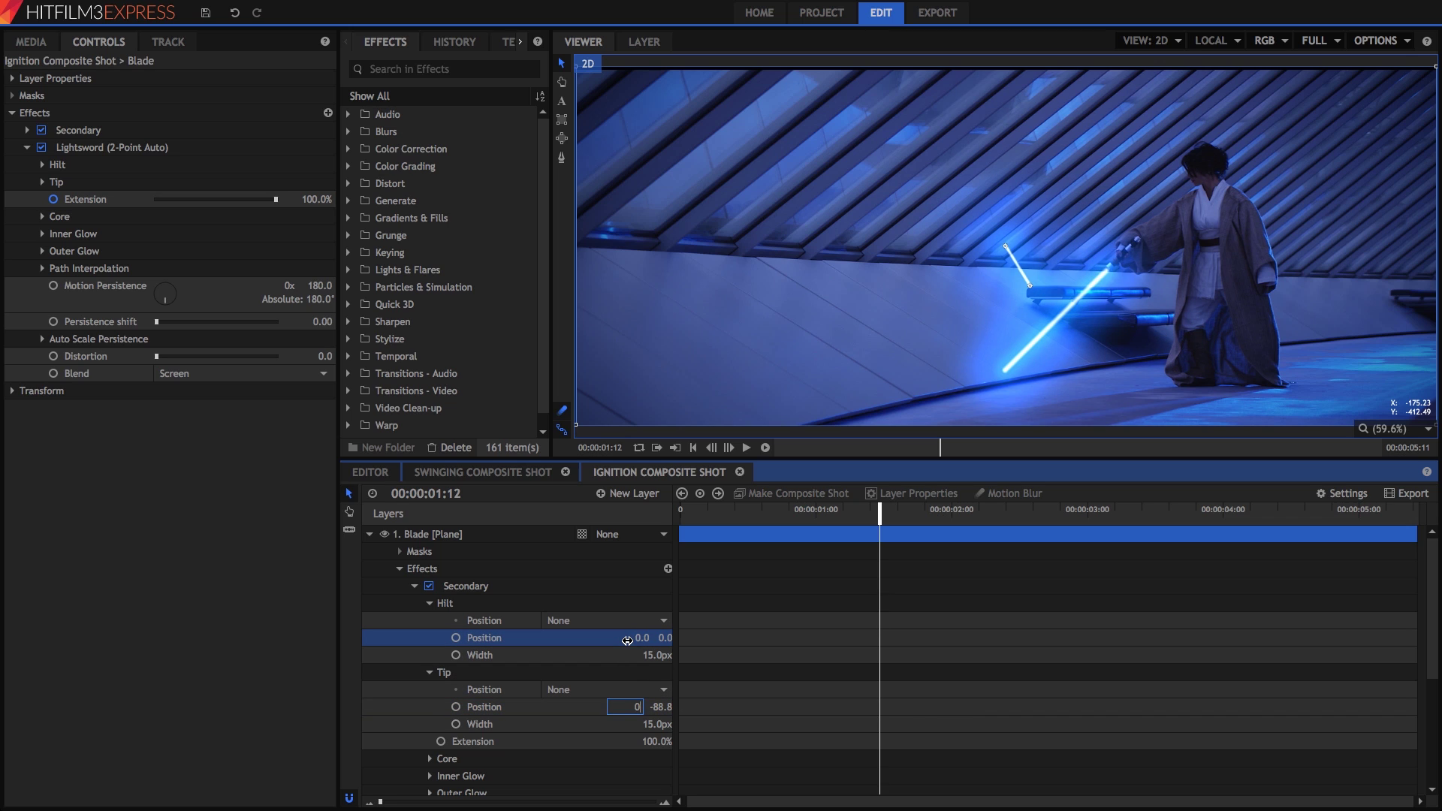
{"action": "key", "text": "Tab"}
{"action": "type", "text": "0"}
{"action": "key", "text": "Return"}
- Parent the Secondary hilt position to 3. Hilt and its tip position to 2. Tip
{"action": "left_click", "coordinate": [610, 621]}
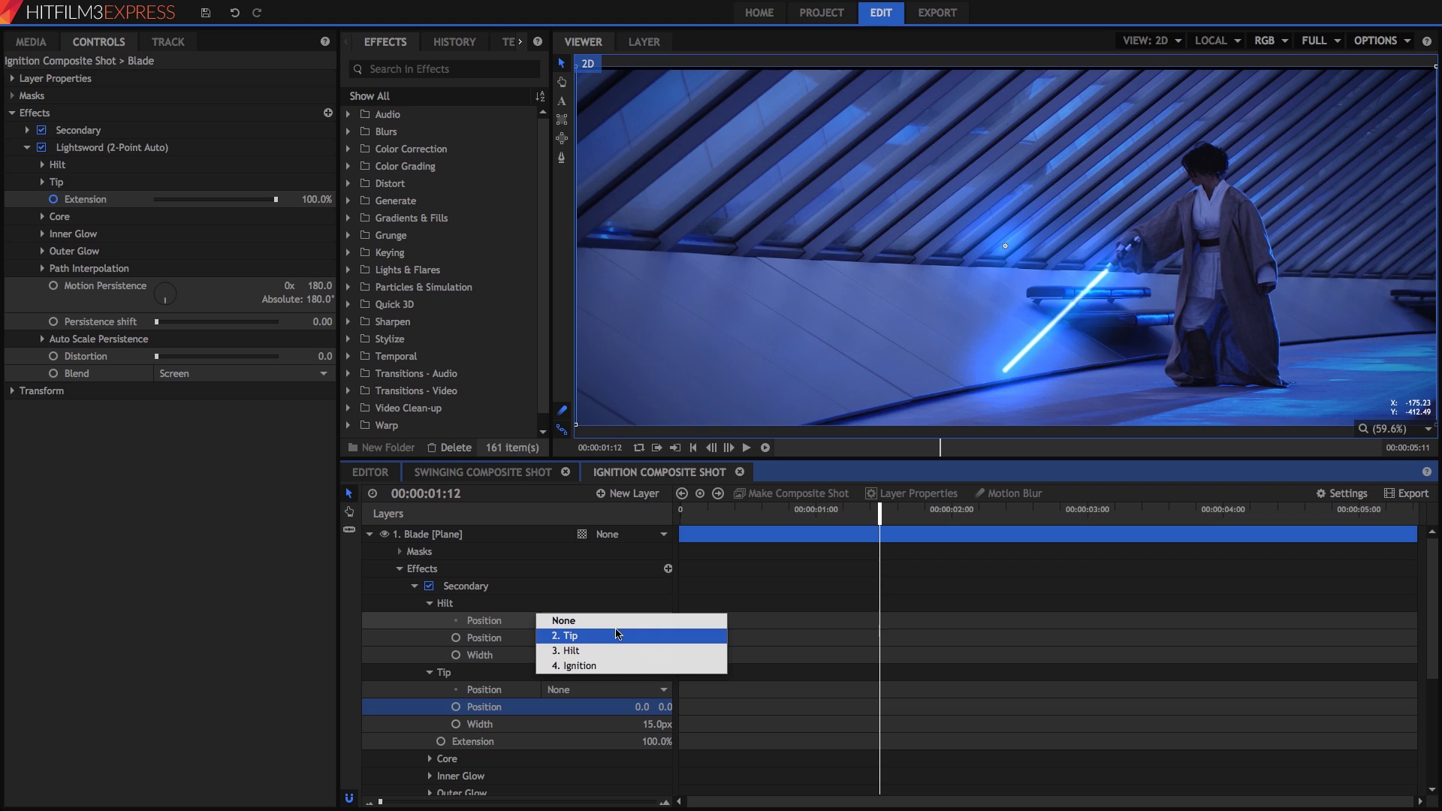
{"action": "left_click", "coordinate": [610, 653]}
{"action": "left_click", "coordinate": [586, 690]}
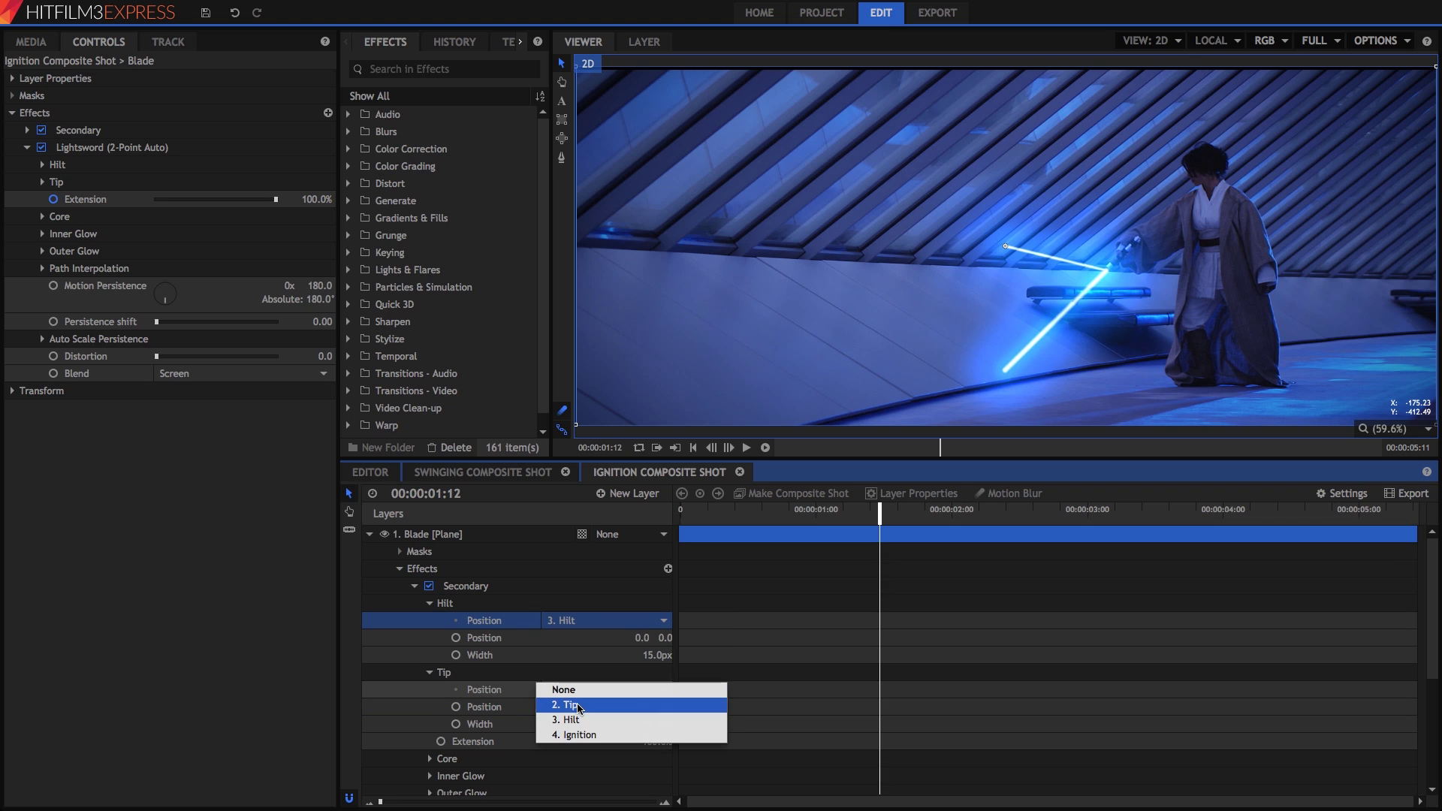
{"action": "left_click", "coordinate": [580, 708]}
{"action": "left_click", "coordinate": [464, 588]}
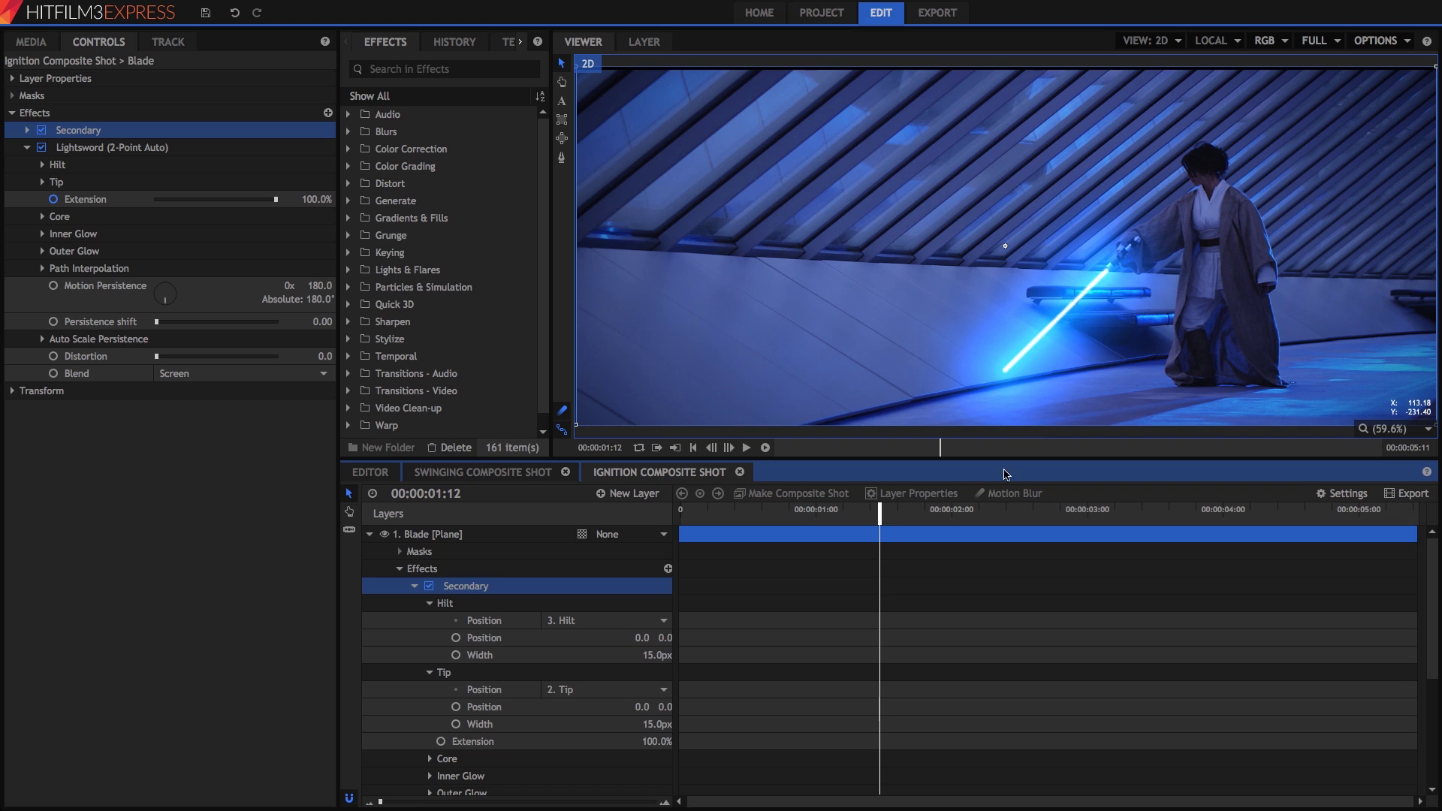
{"action": "mouse_move", "coordinate": [880, 517]}
{"action": "left_mouse_down"}
{"action": "mouse_move", "coordinate": [854, 520]}
{"action": "mouse_move", "coordinate": [870, 518]}
{"action": "left_mouse_up"}
{"action": "scroll", "coordinate": [868, 526], "scroll_direction": "down", "scroll_amount": 3}
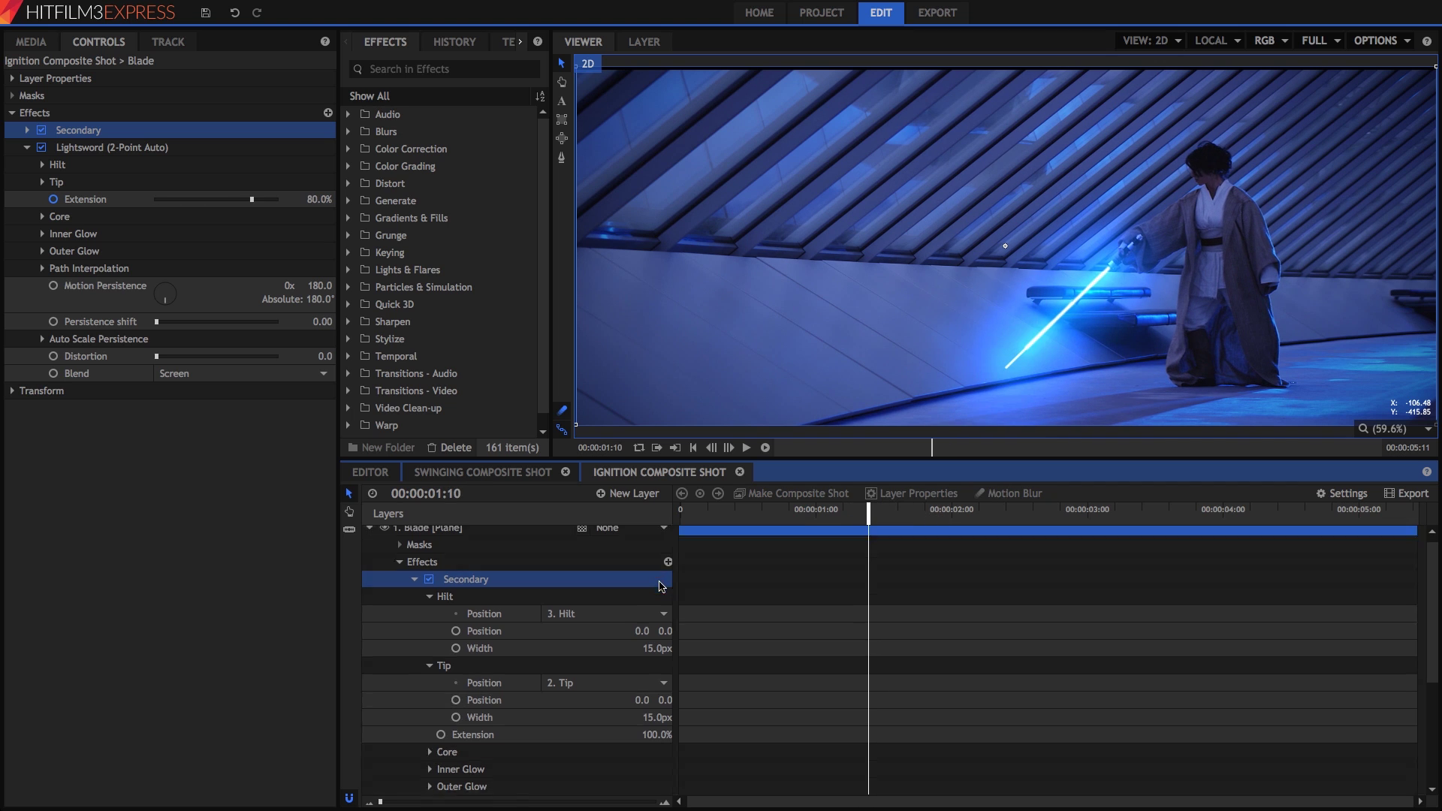
- Keyframe the Secondary blade's Extension from 0% at 00:00:01:06, then preview both blades igniting
{"action": "left_click", "coordinate": [849, 519]}
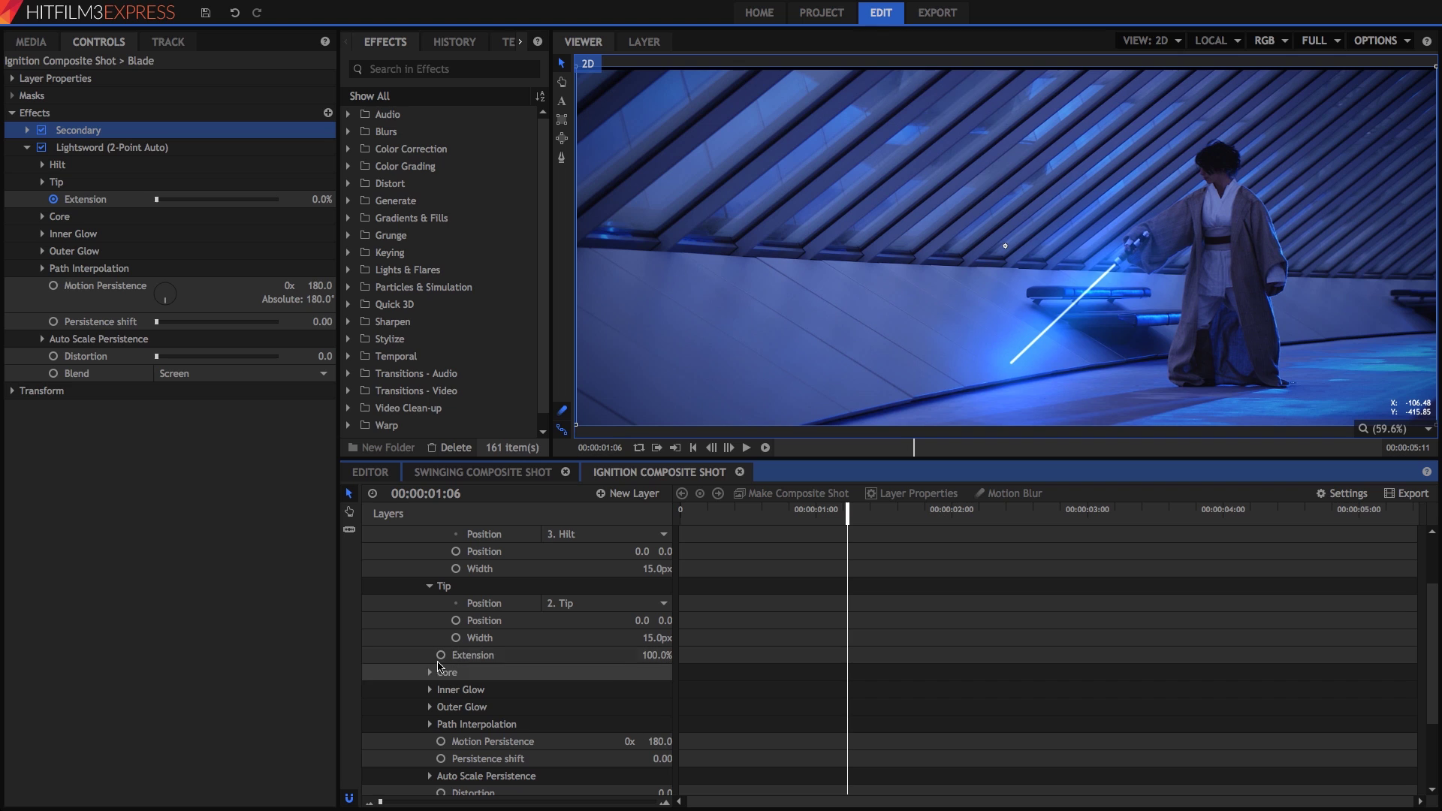
{"action": "left_click", "coordinate": [442, 656]}
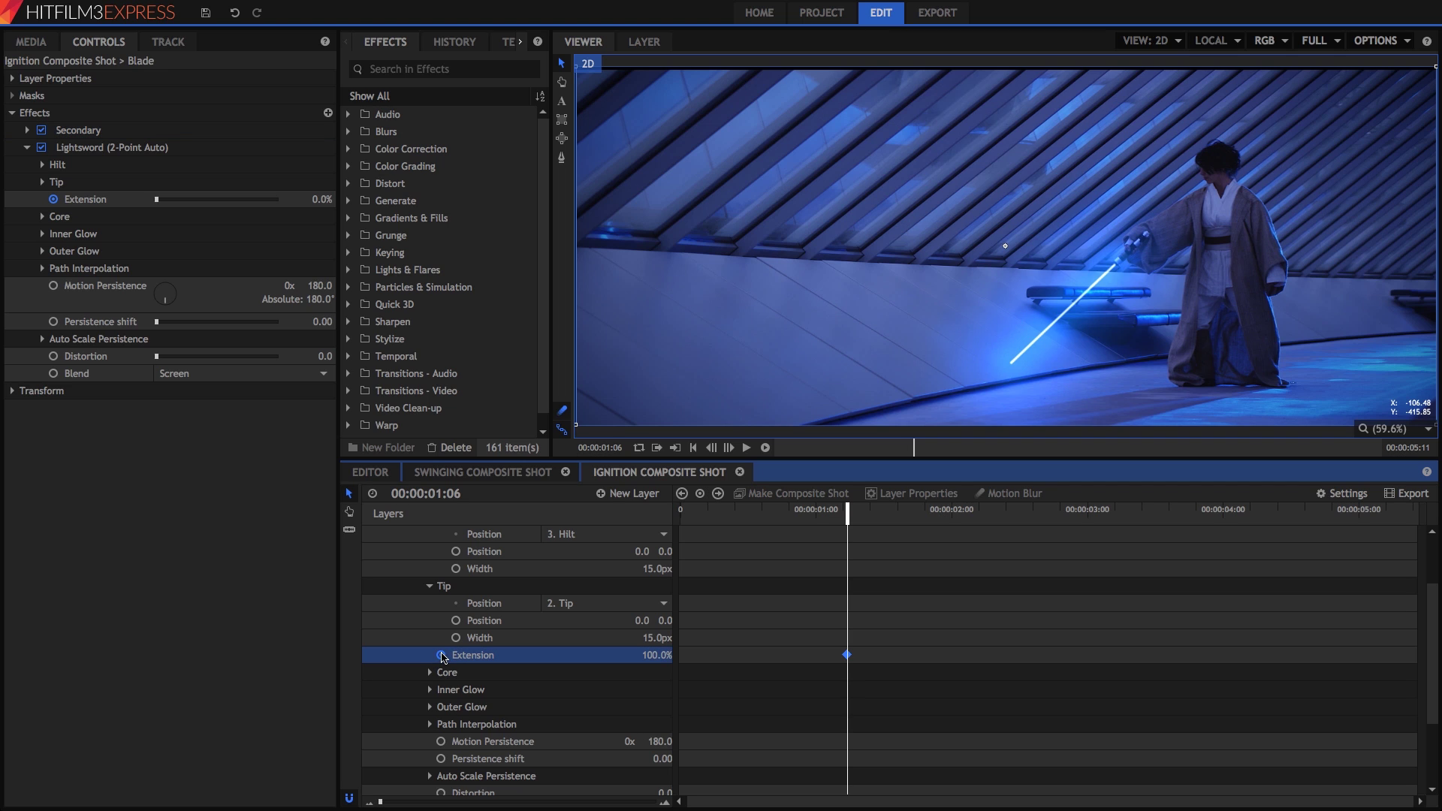
{"action": "left_click_drag", "start_coordinate": [649, 658], "coordinate": [649, 658]}
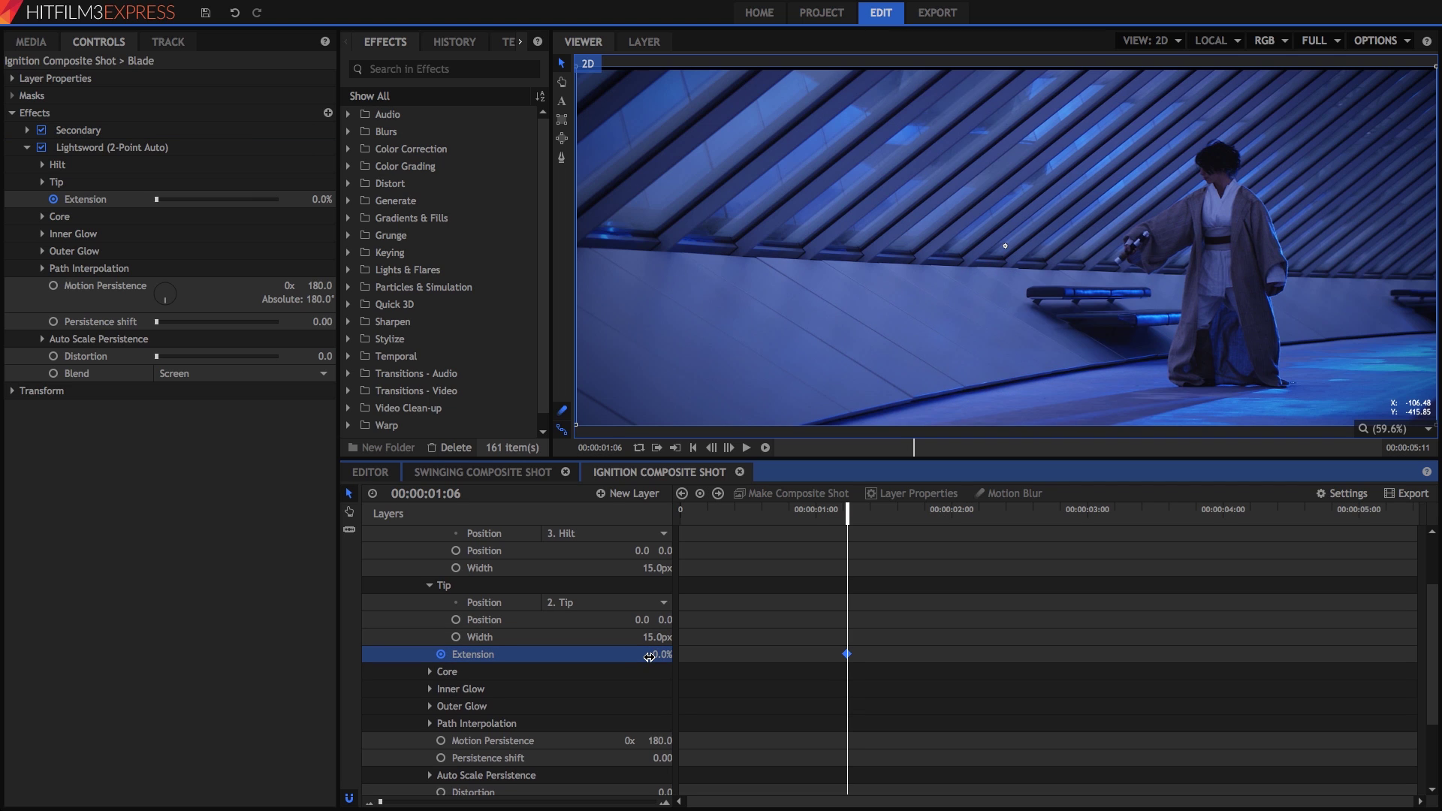
{"action": "key", "text": "space"}
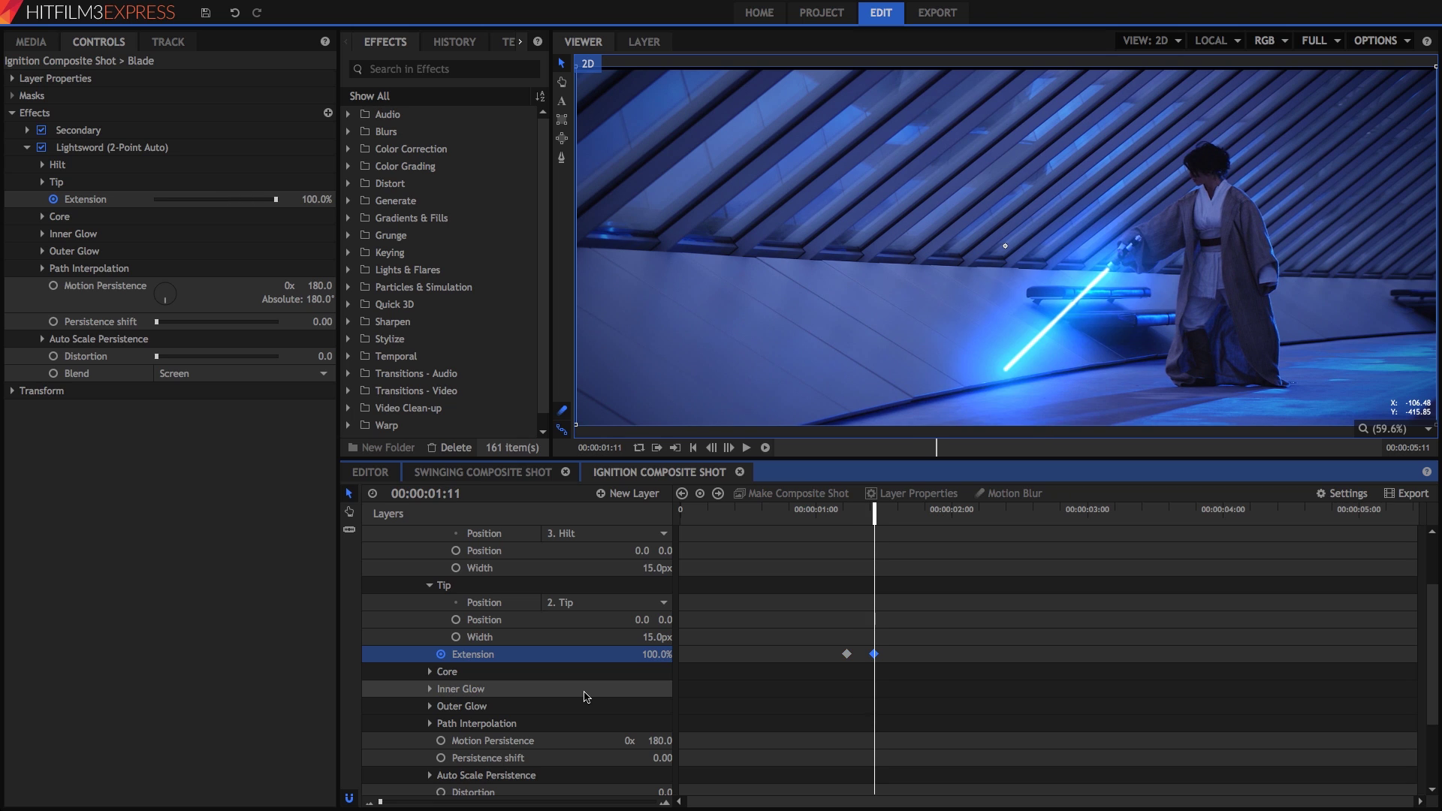
{"action": "left_click", "coordinate": [840, 515]}
{"action": "left_click_drag", "start_coordinate": [843, 516], "coordinate": [900, 518]}
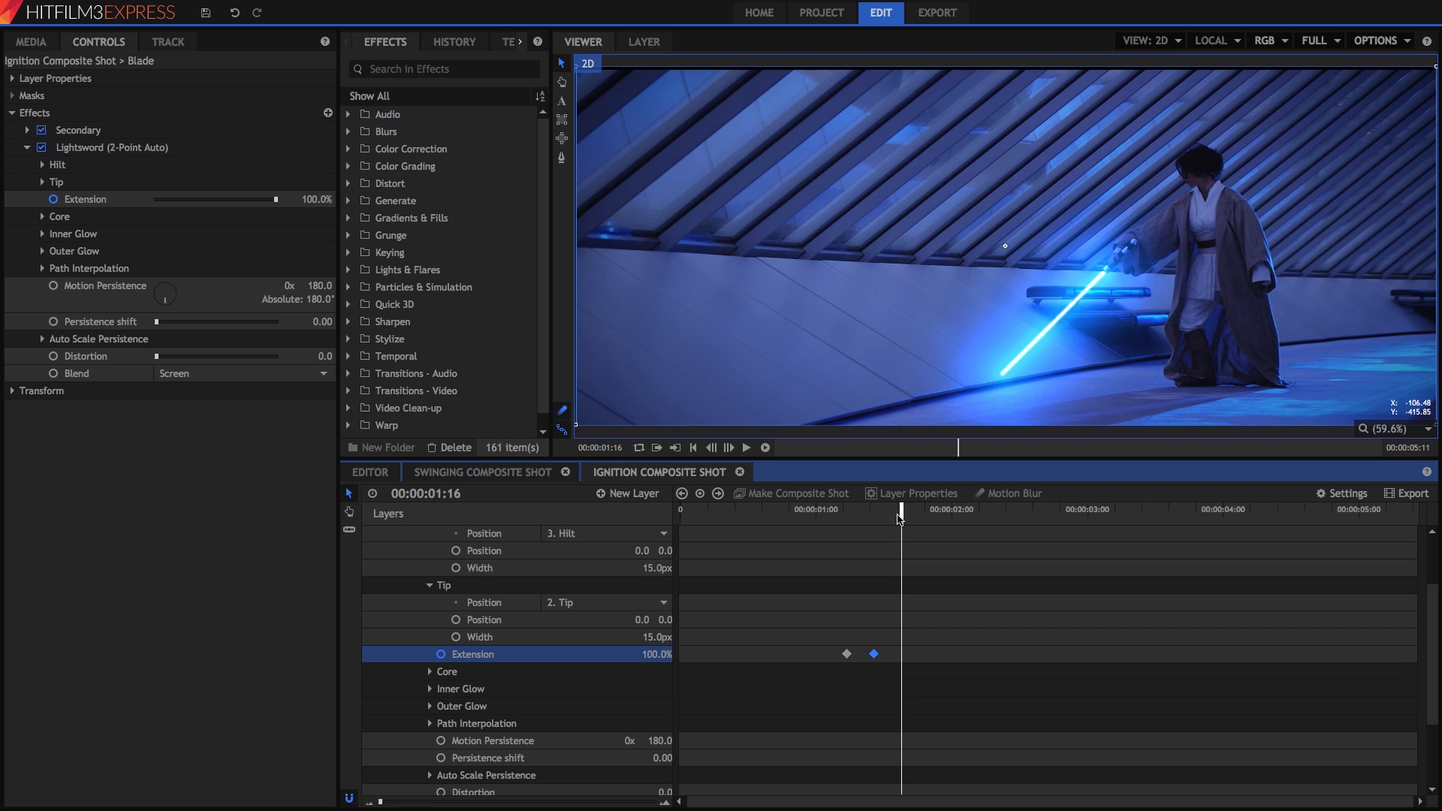
{"action": "left_click", "coordinate": [850, 519]}
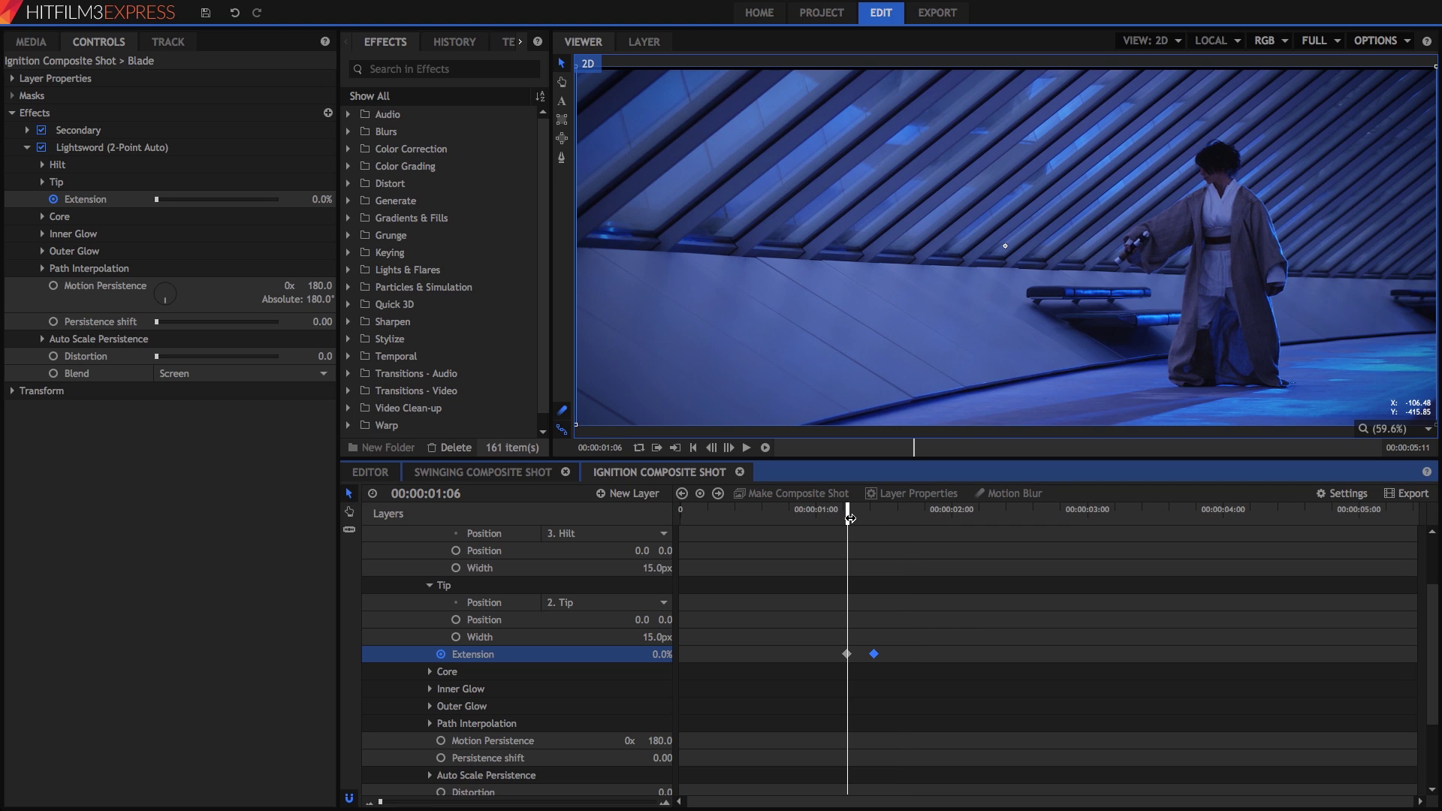
- Duplicate the Lightsword effect and rename the copy to 'Flare'
{"action": "scroll", "coordinate": [465, 556], "scroll_direction": "up", "scroll_amount": 3}
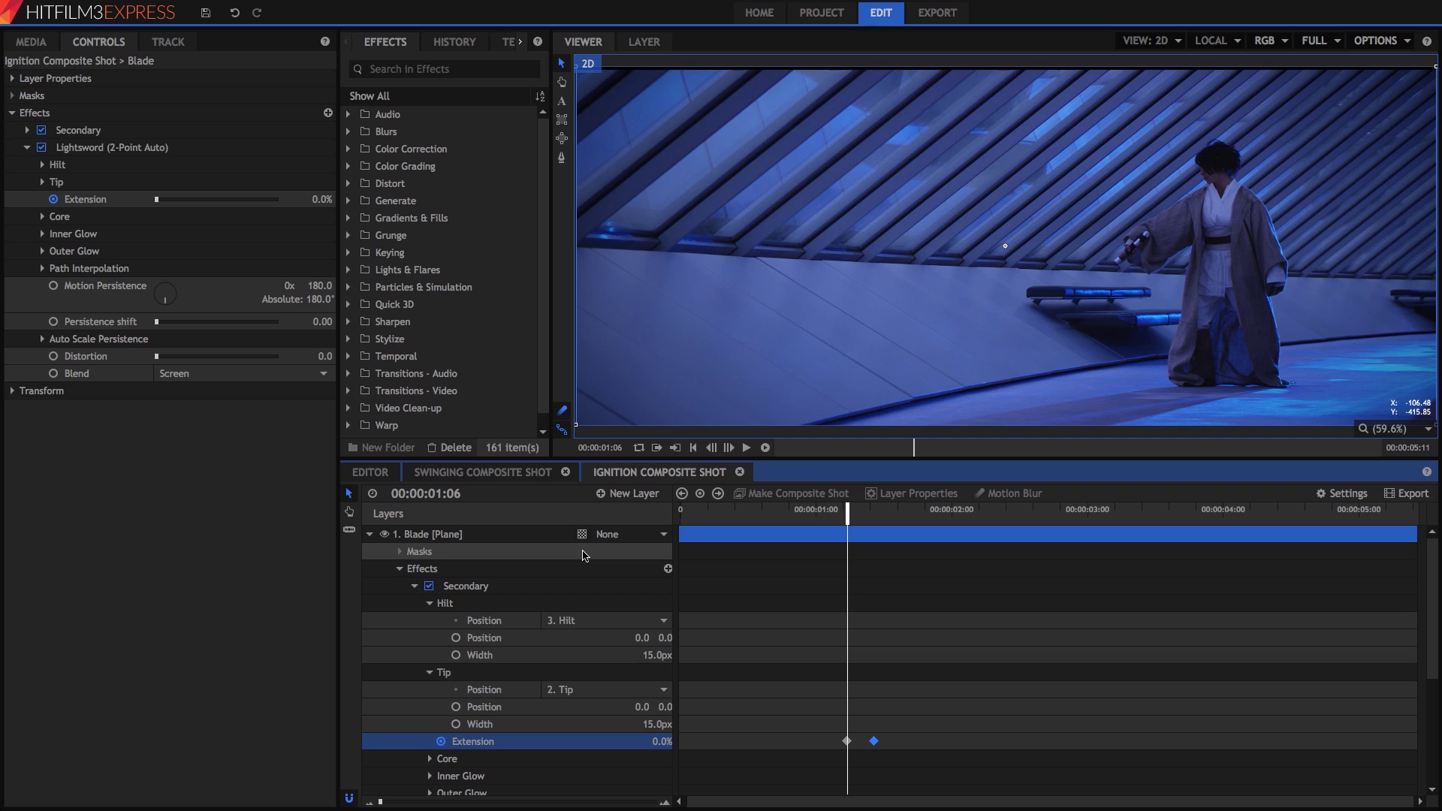
{"action": "left_click", "coordinate": [414, 586]}
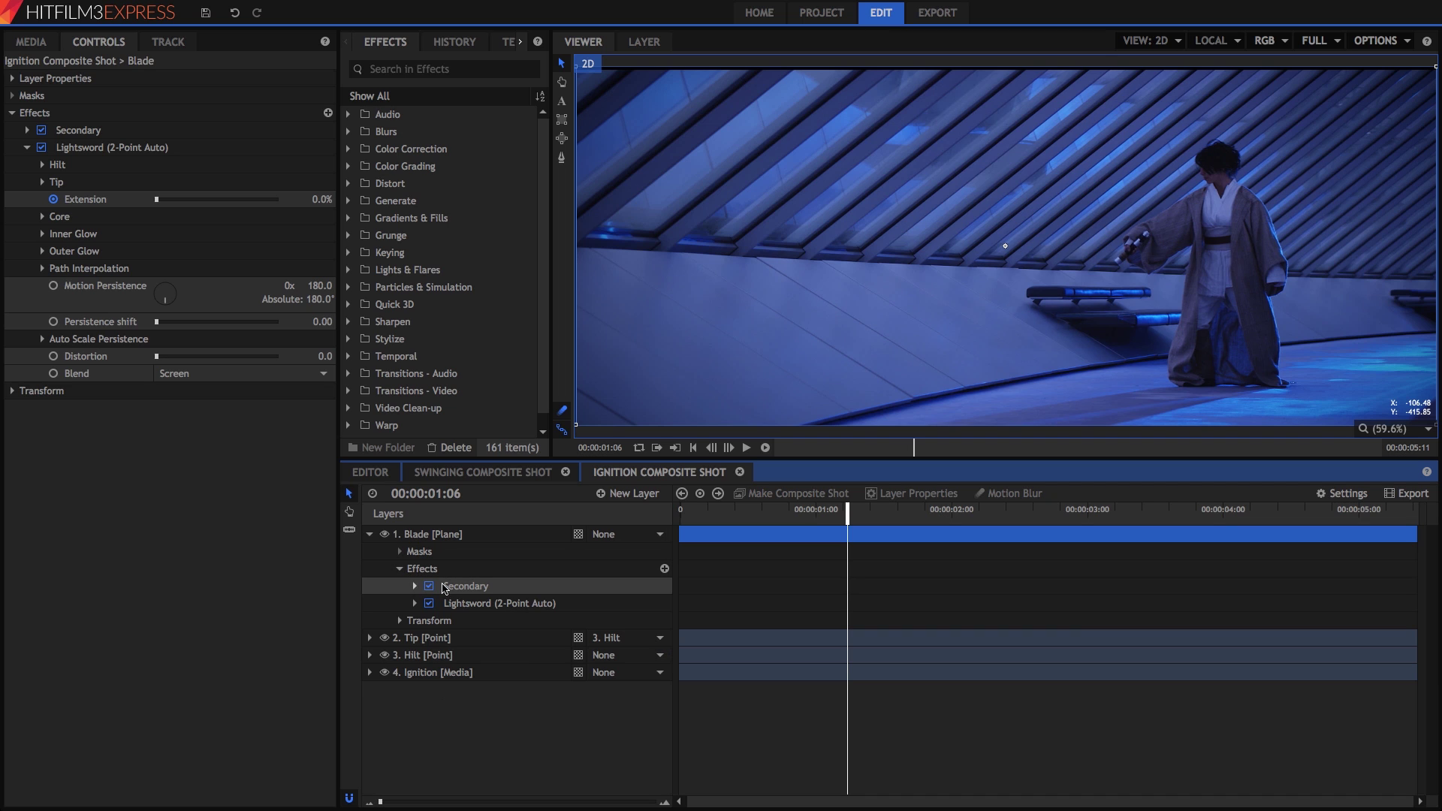
{"action": "right_click", "coordinate": [477, 607]}
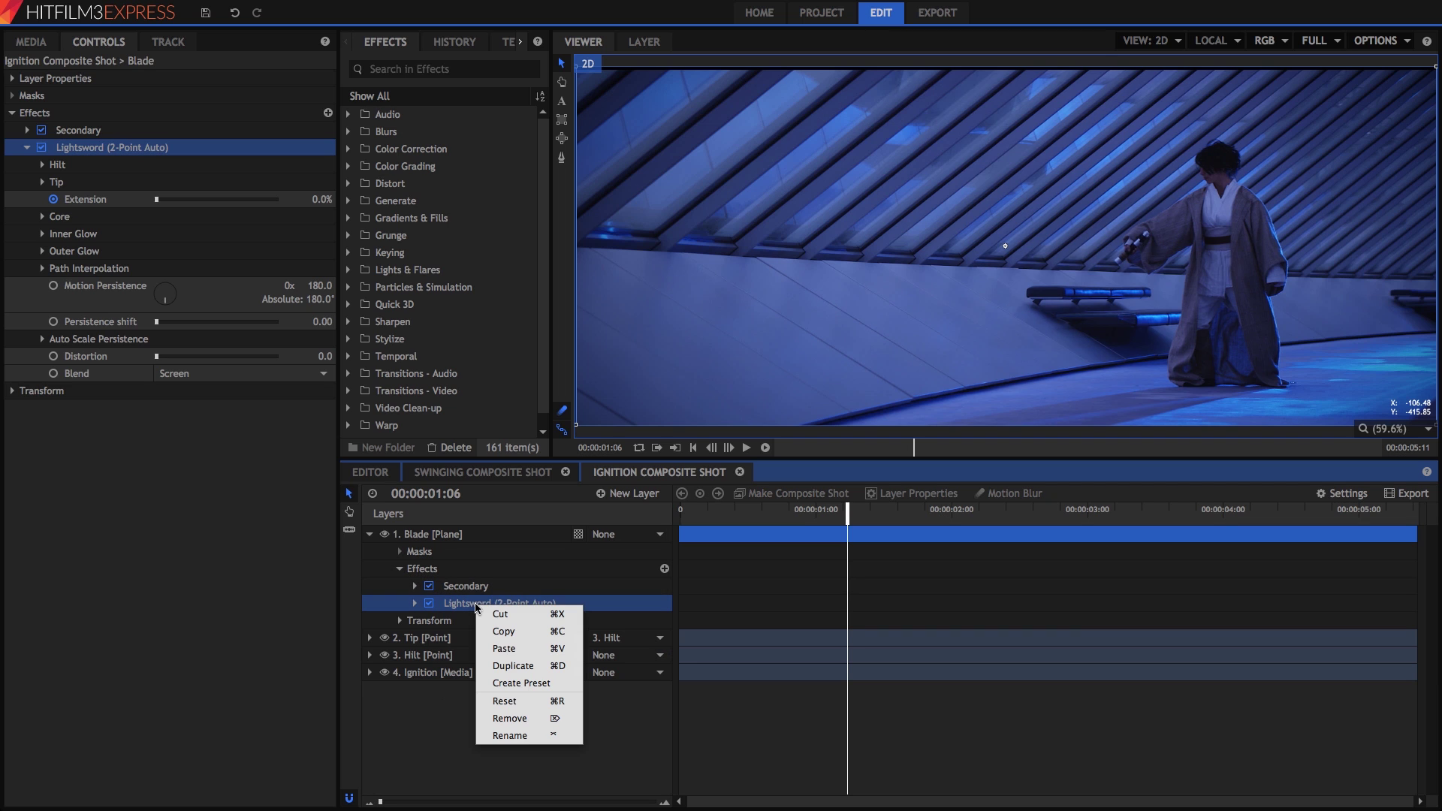
{"action": "left_click", "coordinate": [505, 668]}
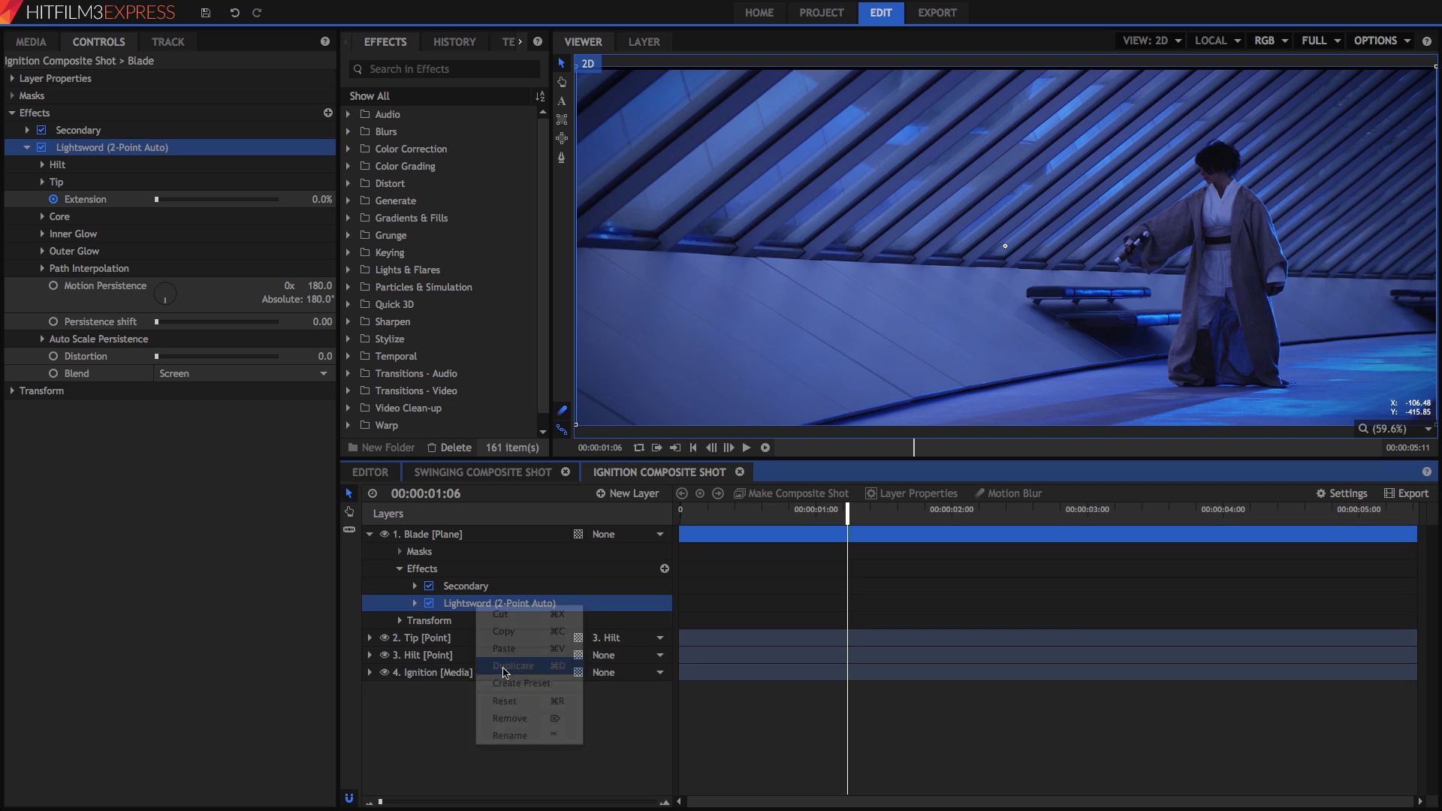
{"action": "right_click", "coordinate": [478, 605]}
{"action": "left_click", "coordinate": [517, 736]}
{"action": "type", "text": "Flare"}
{"action": "key", "text": "Return"}
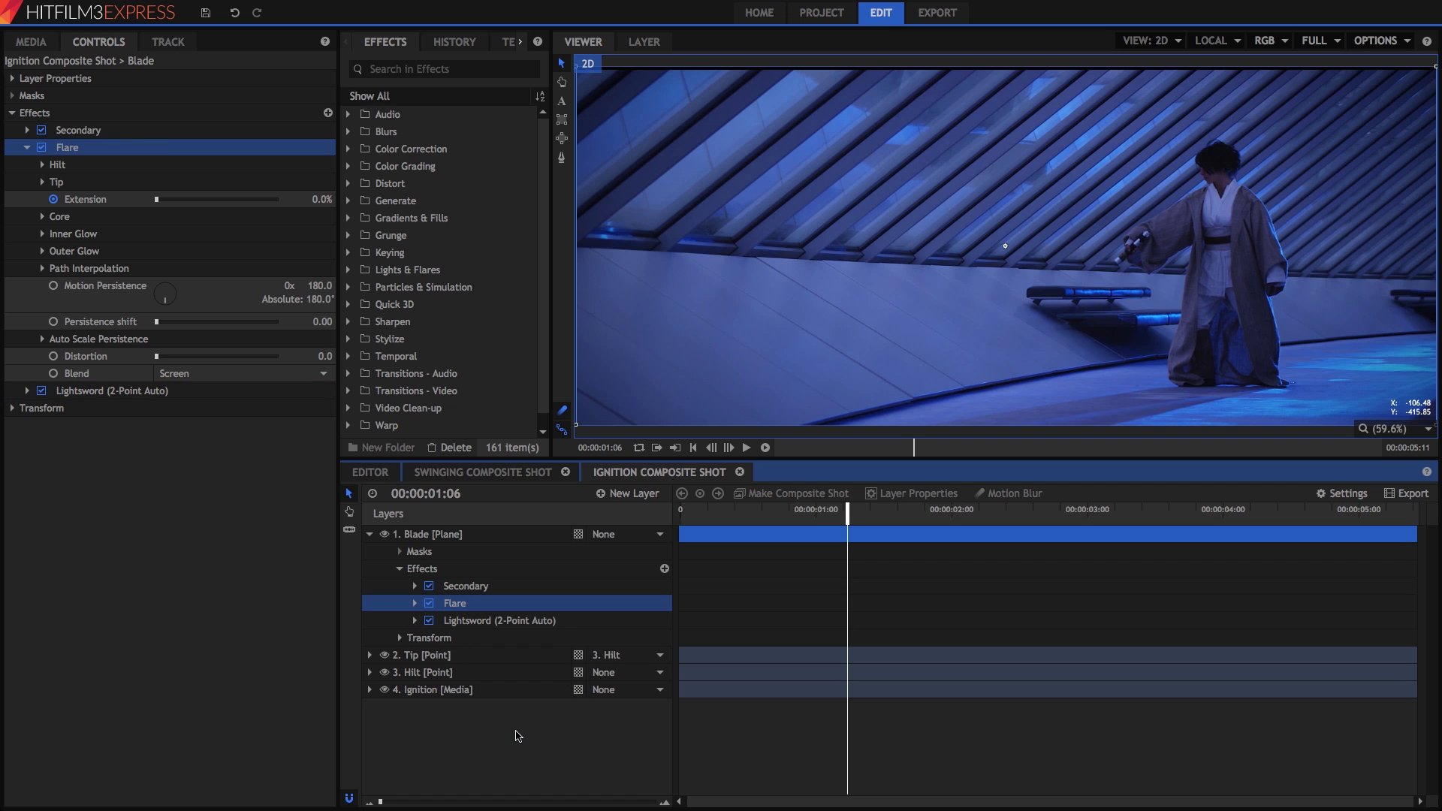
- Move Flare above Secondary and parent its Tip Position to 3. Hilt
{"action": "left_click_drag", "start_coordinate": [456, 606], "coordinate": [460, 585]}
{"action": "left_click", "coordinate": [415, 586]}
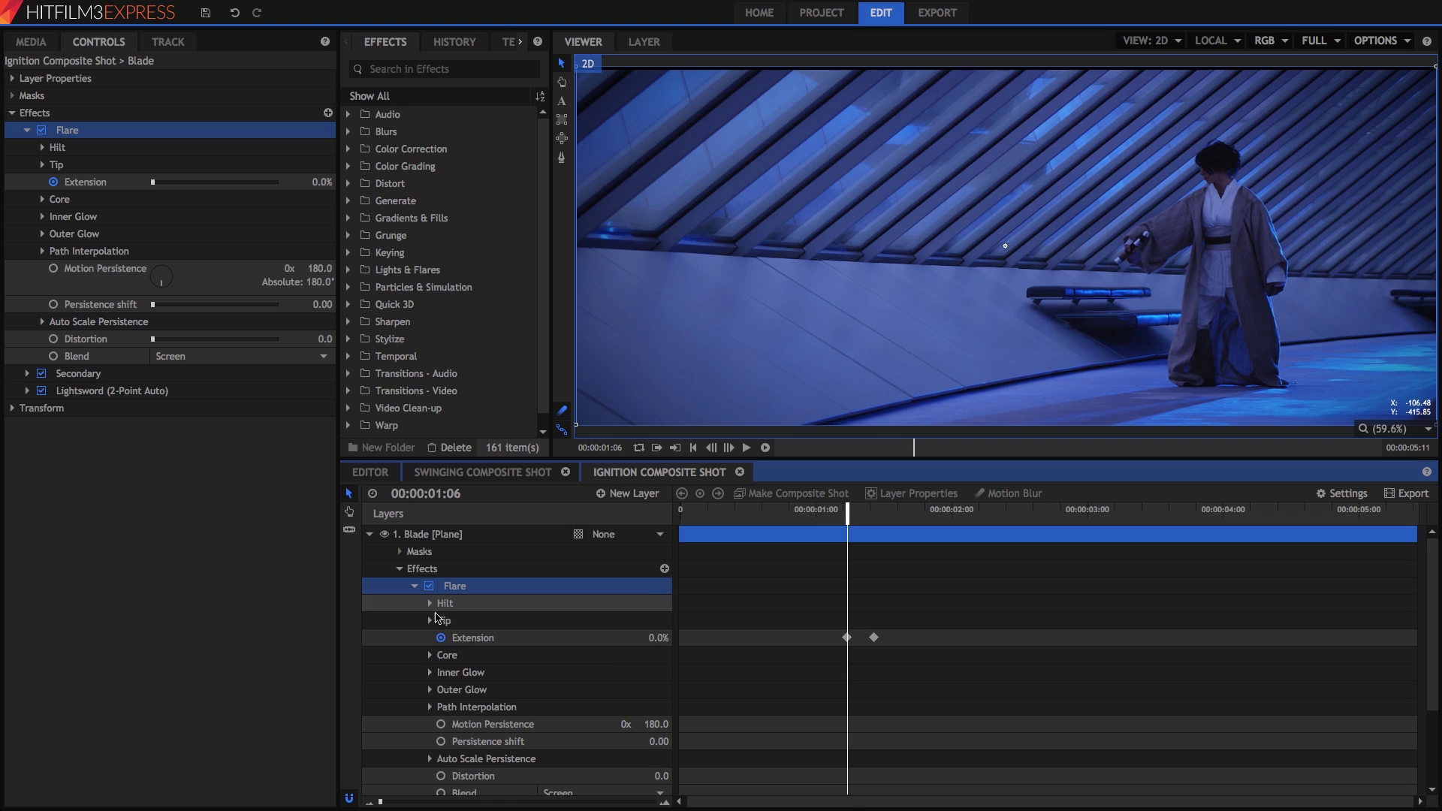
{"action": "left_click", "coordinate": [429, 622]}
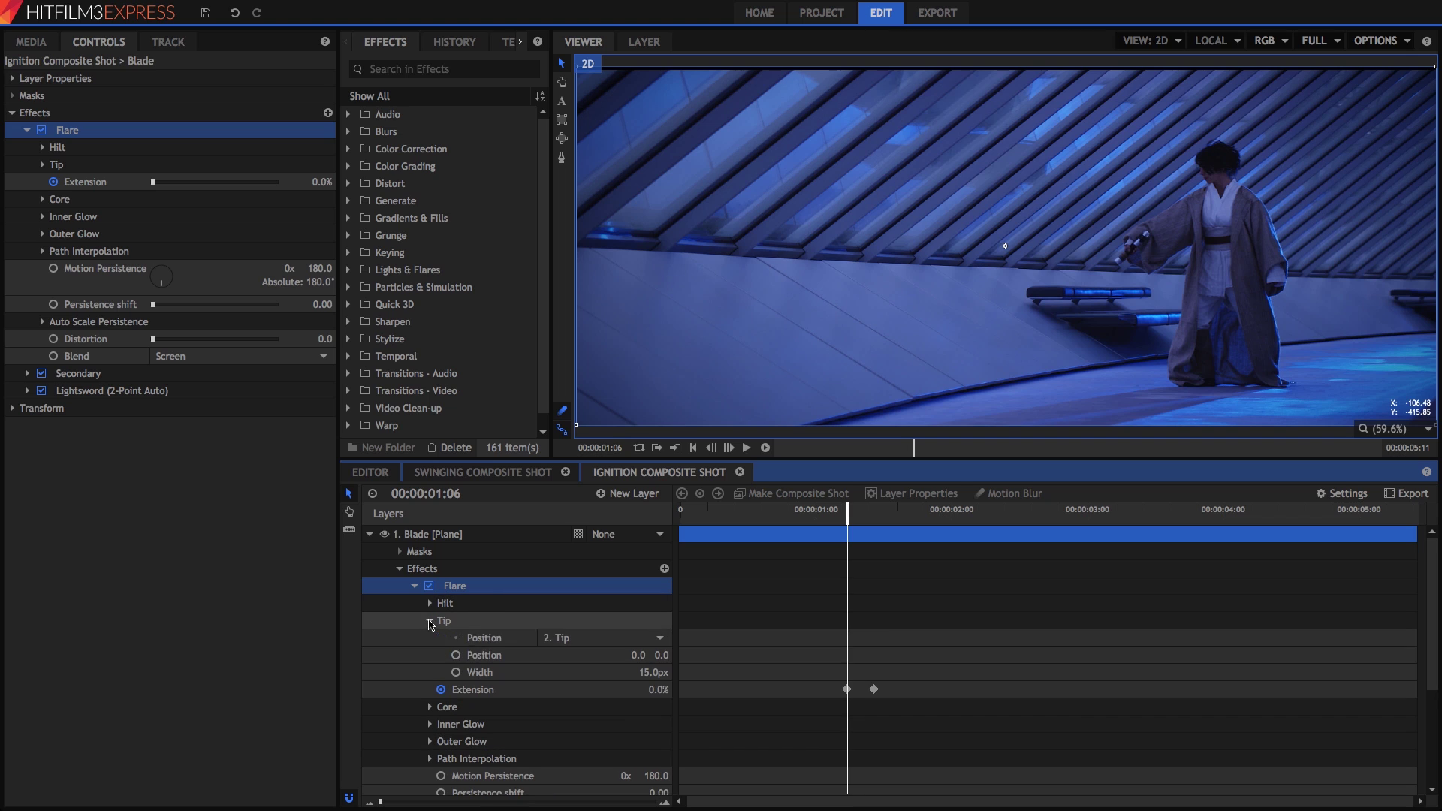
{"action": "left_click", "coordinate": [583, 639]}
{"action": "key", "text": "Escape"}
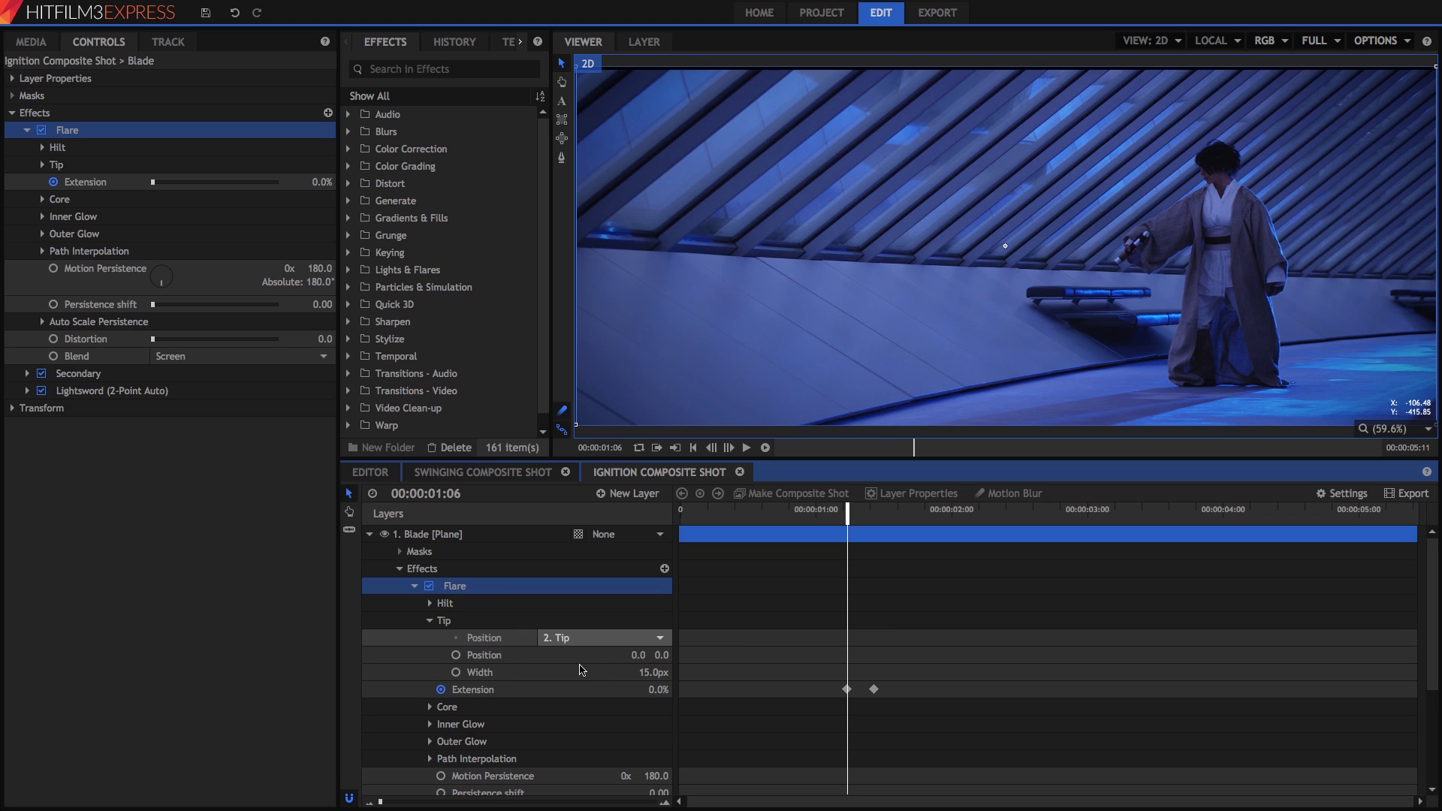
{"action": "left_click", "coordinate": [583, 670]}
{"action": "left_click", "coordinate": [583, 639]}
{"action": "left_click", "coordinate": [583, 638]}
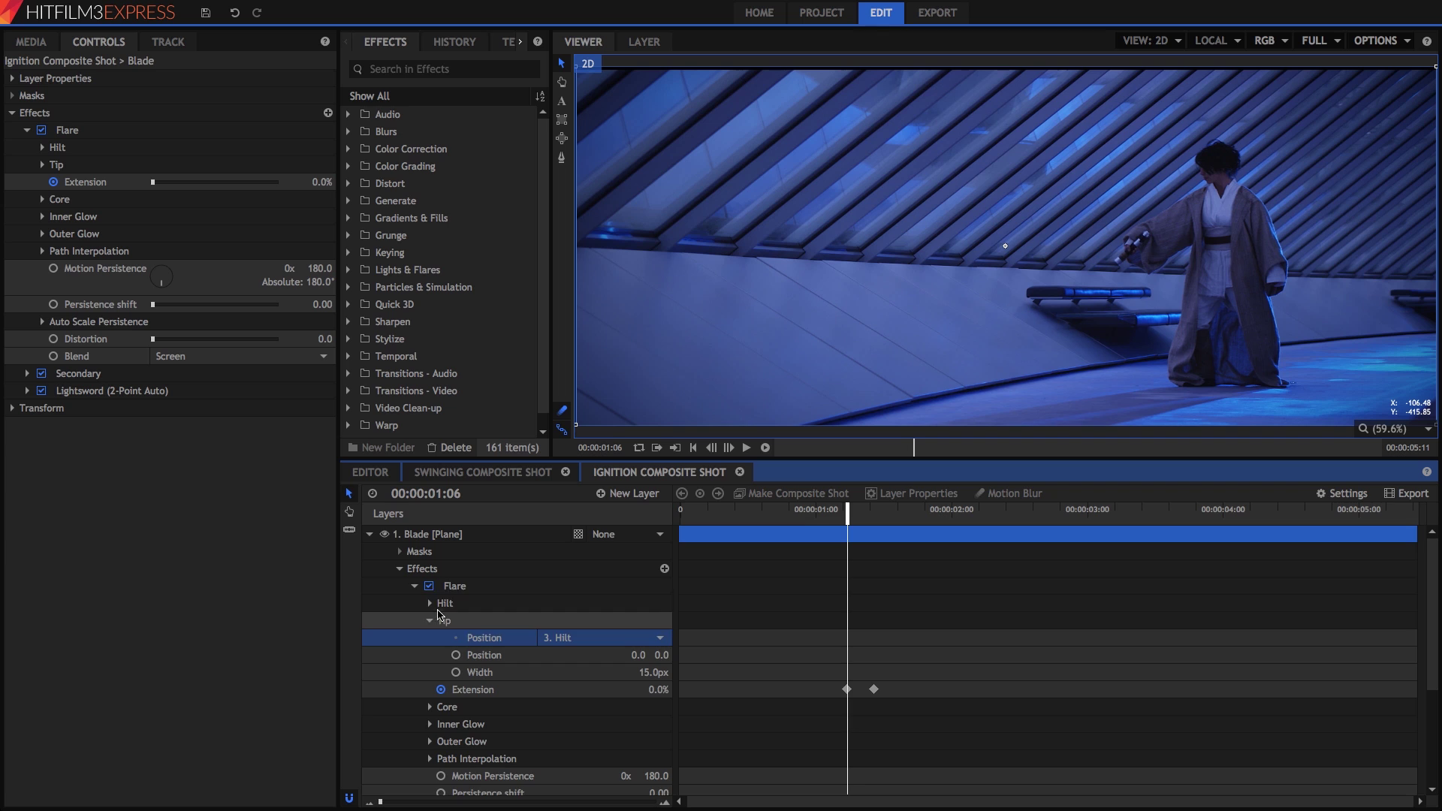
{"action": "left_click", "coordinate": [431, 604]}
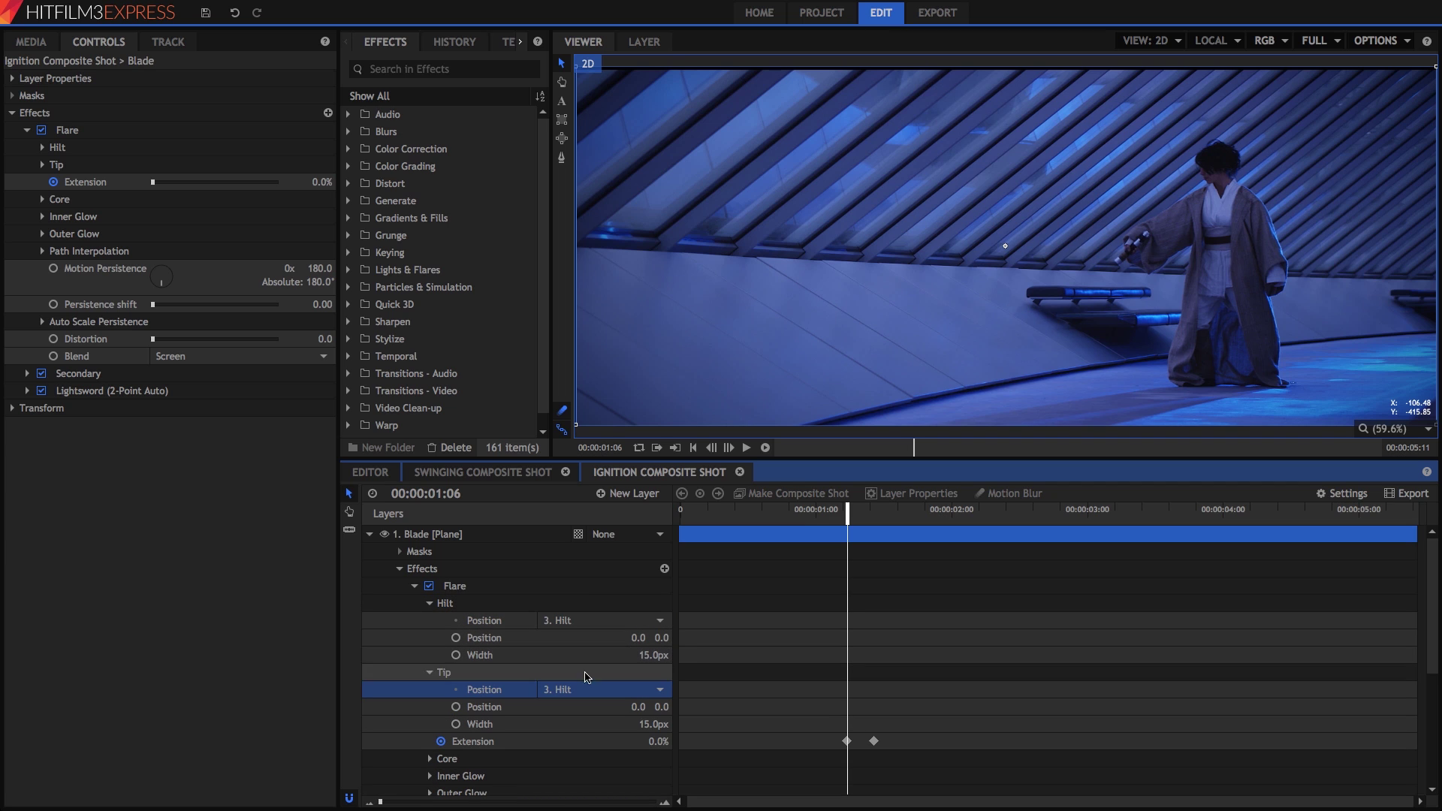
- Widen Flare's hilt and tip widths to 50px each
{"action": "left_click", "coordinate": [854, 512]}
{"action": "left_click", "coordinate": [43, 147]}
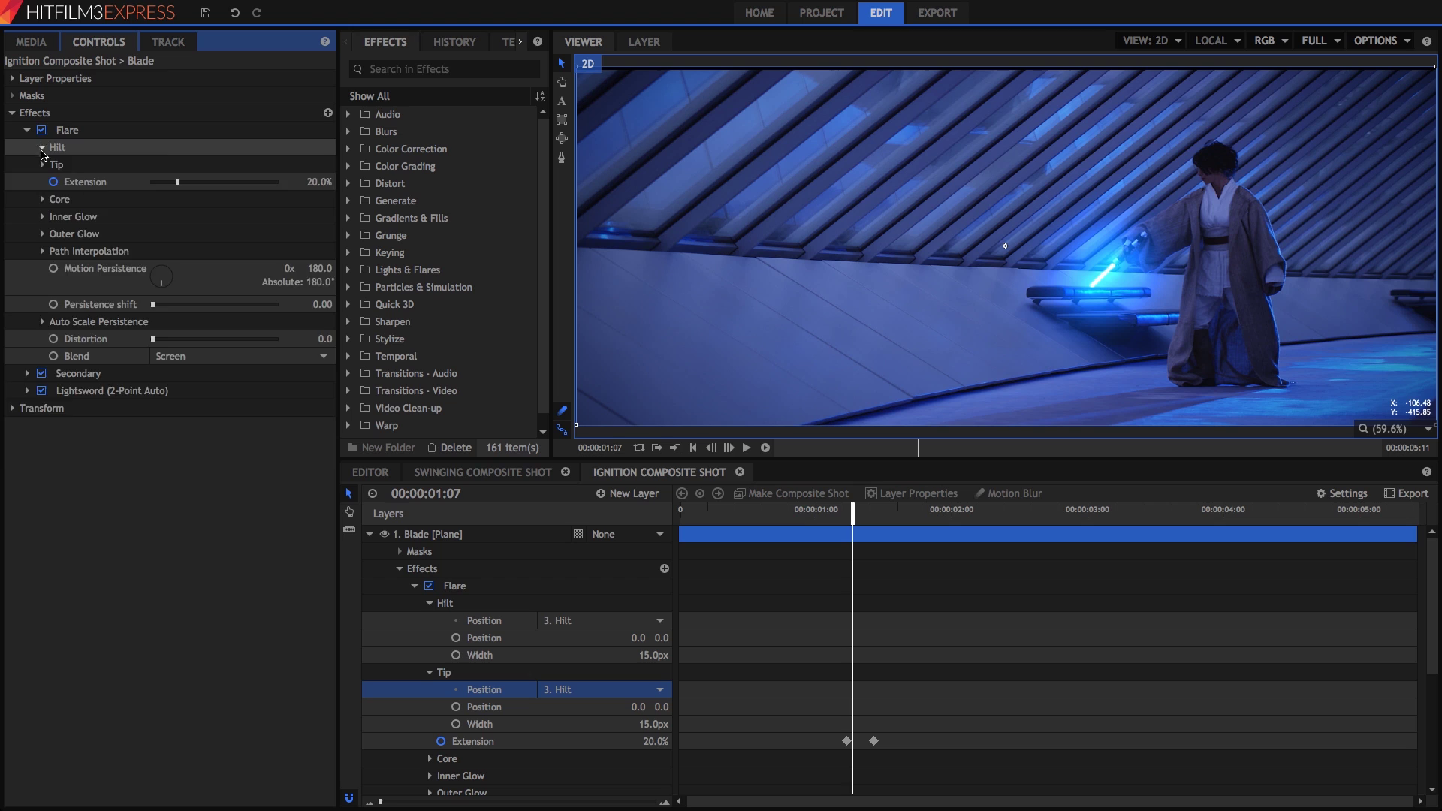
{"action": "left_click", "coordinate": [42, 216]}
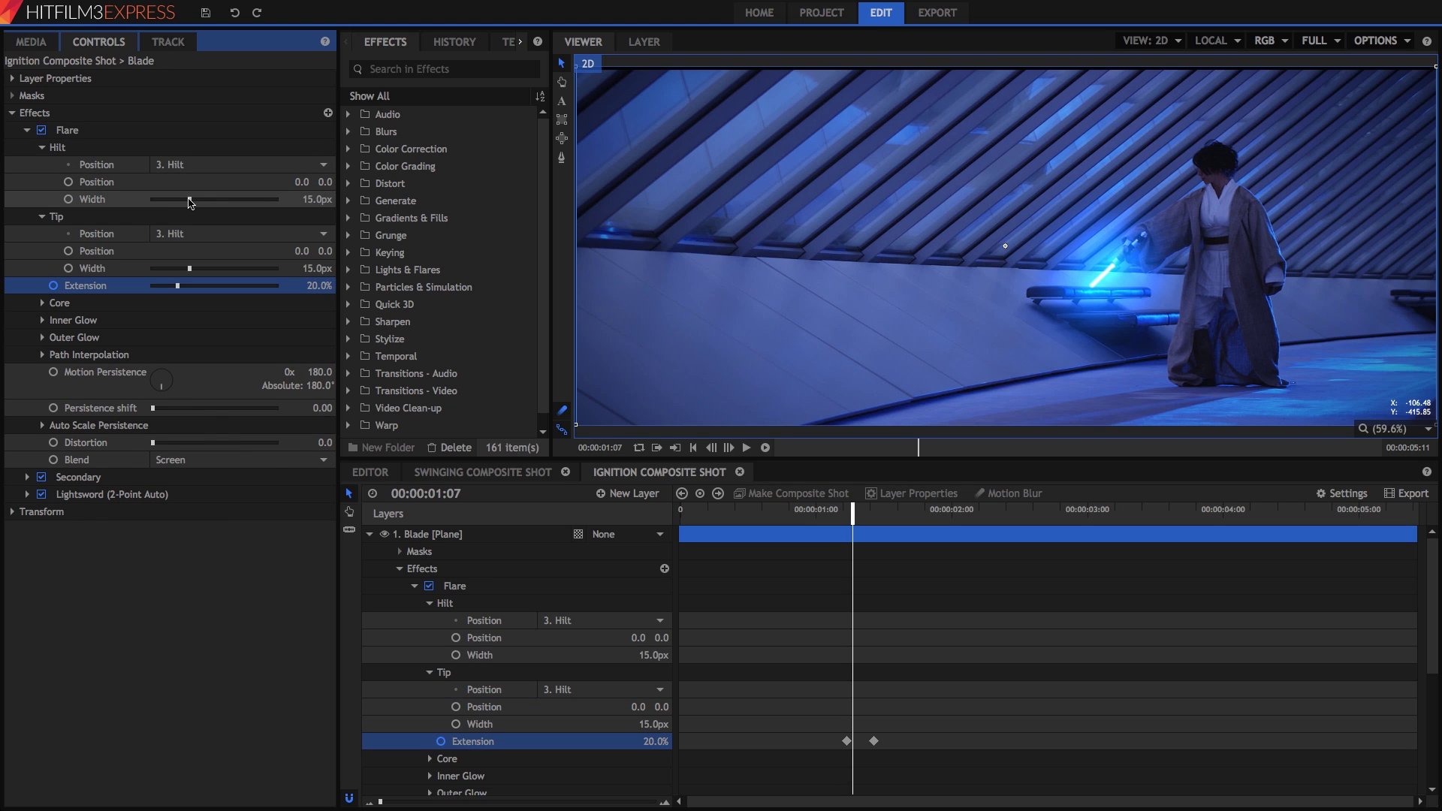
{"action": "left_click_drag", "start_coordinate": [189, 201], "coordinate": [275, 201]}
{"action": "left_click_drag", "start_coordinate": [189, 268], "coordinate": [277, 271]}
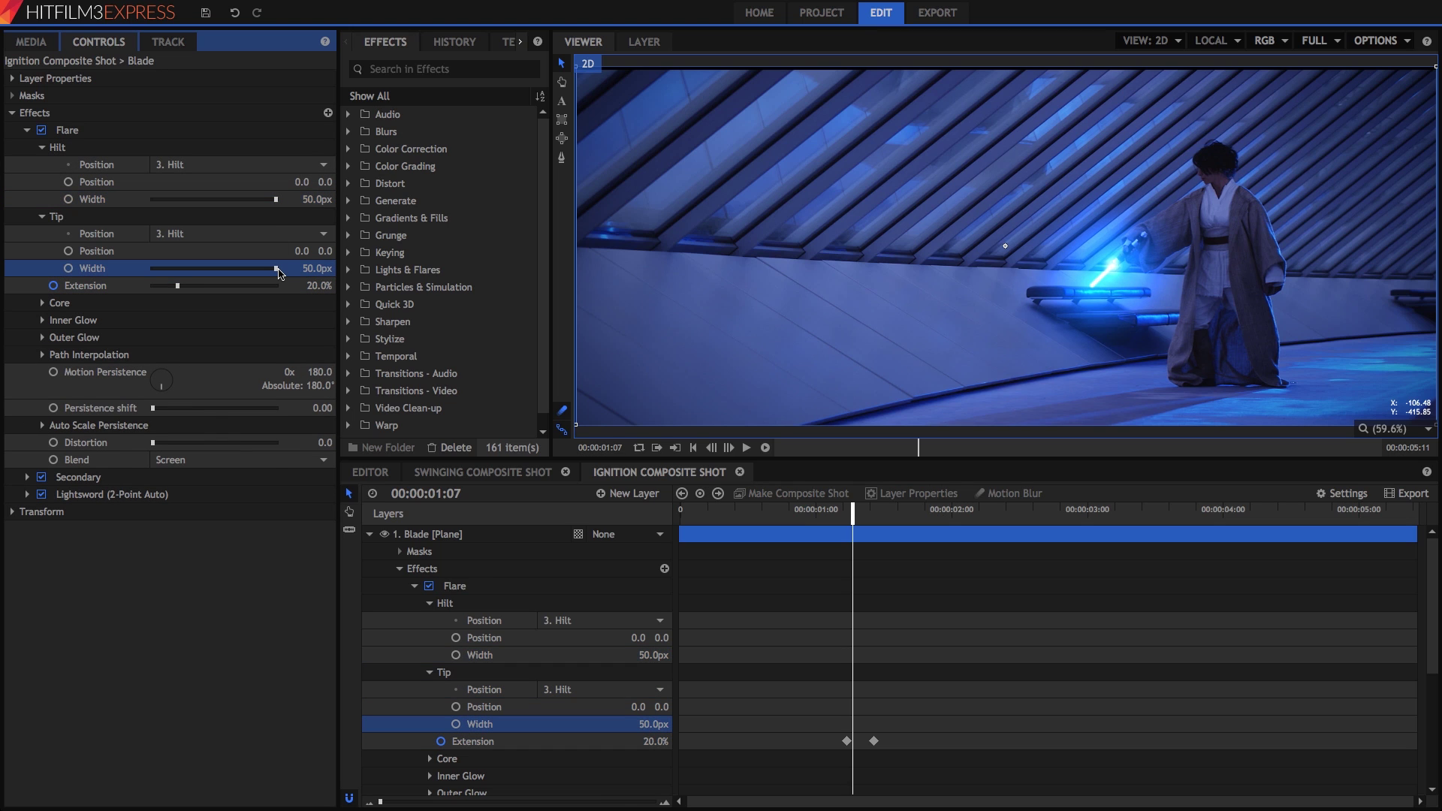
- Set Flare's Inner Glow width to 205px and Outer Glow width to 335px
{"action": "left_click", "coordinate": [42, 322]}
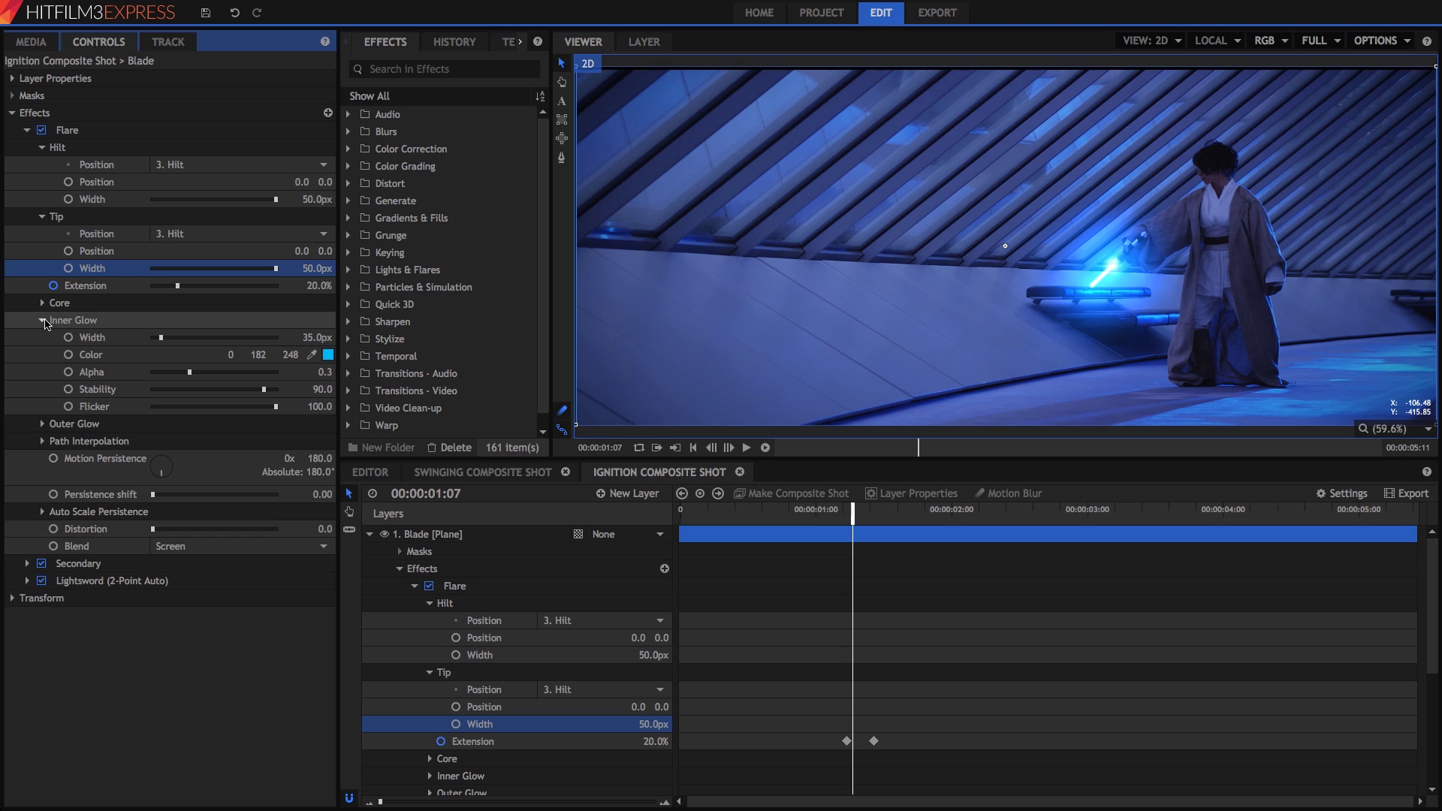
{"action": "left_click", "coordinate": [308, 337]}
{"action": "type", "text": "205"}
{"action": "key", "text": "Return"}
{"action": "left_click", "coordinate": [42, 424]}
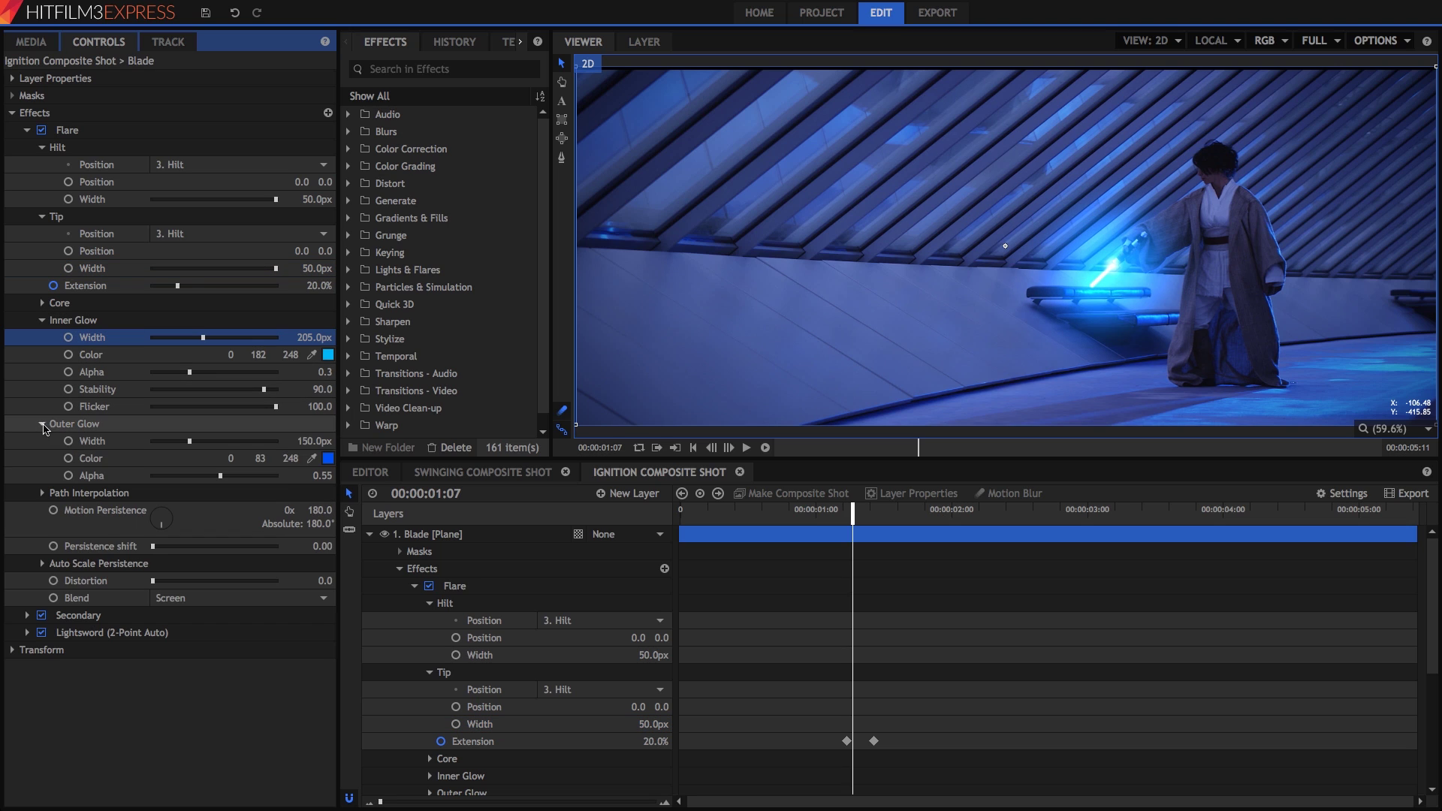
{"action": "left_click_drag", "start_coordinate": [301, 441], "coordinate": [305, 441]}
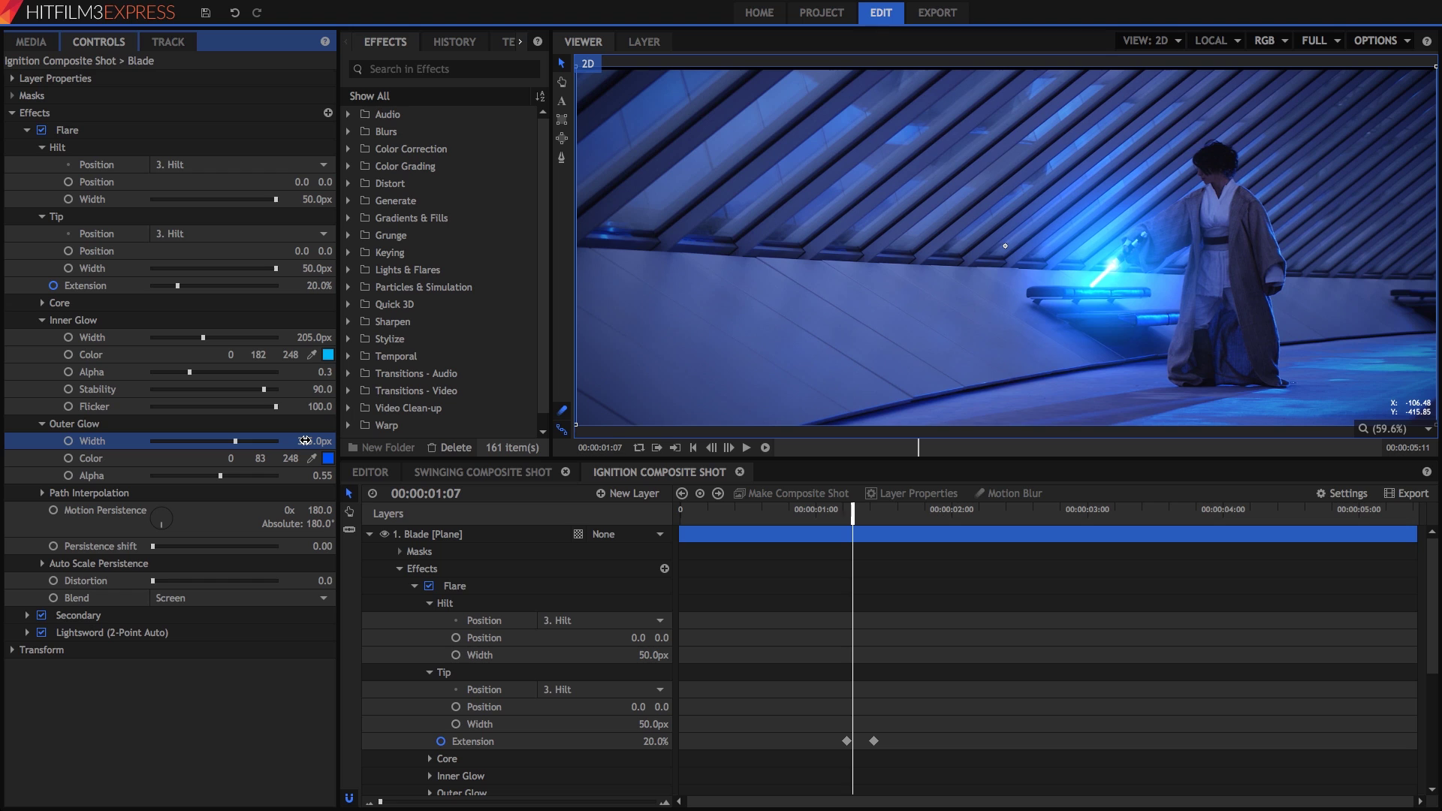
{"action": "left_click", "coordinate": [42, 303]}
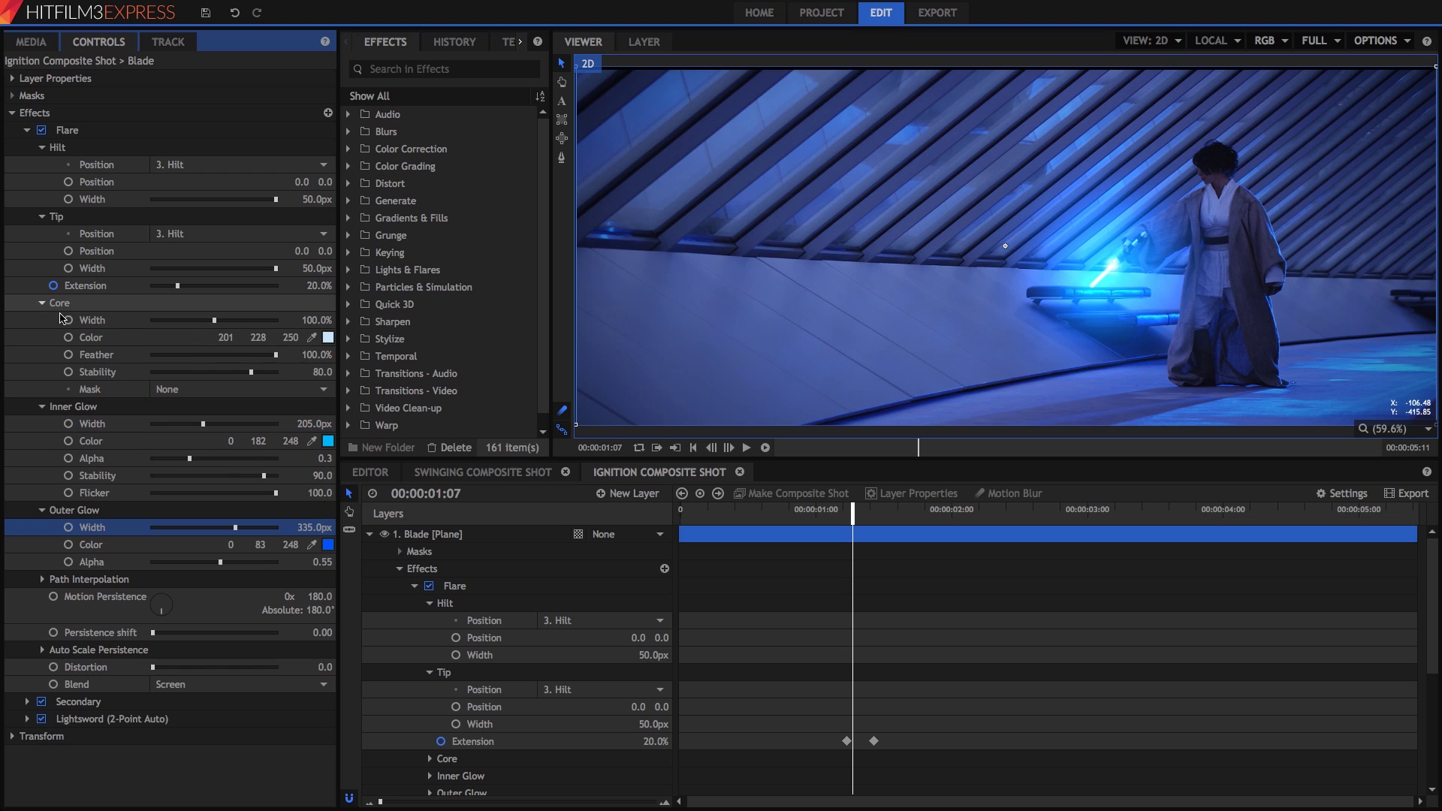
{"action": "left_click", "coordinate": [96, 321]}
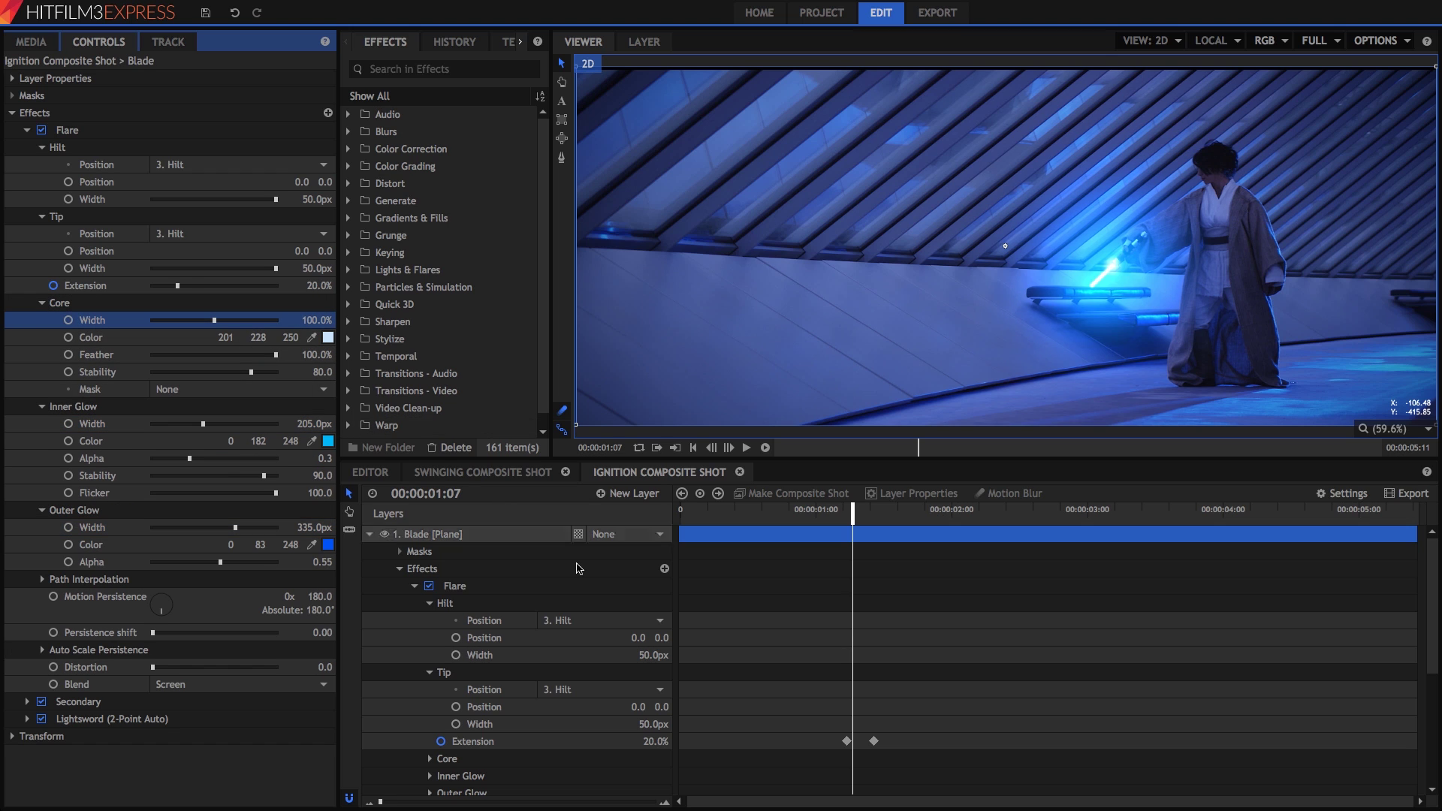
- At the first Extension keyframe, set Flare's Core Width to 200%
{"action": "left_click", "coordinate": [848, 743]}
{"action": "key", "text": "Left"}
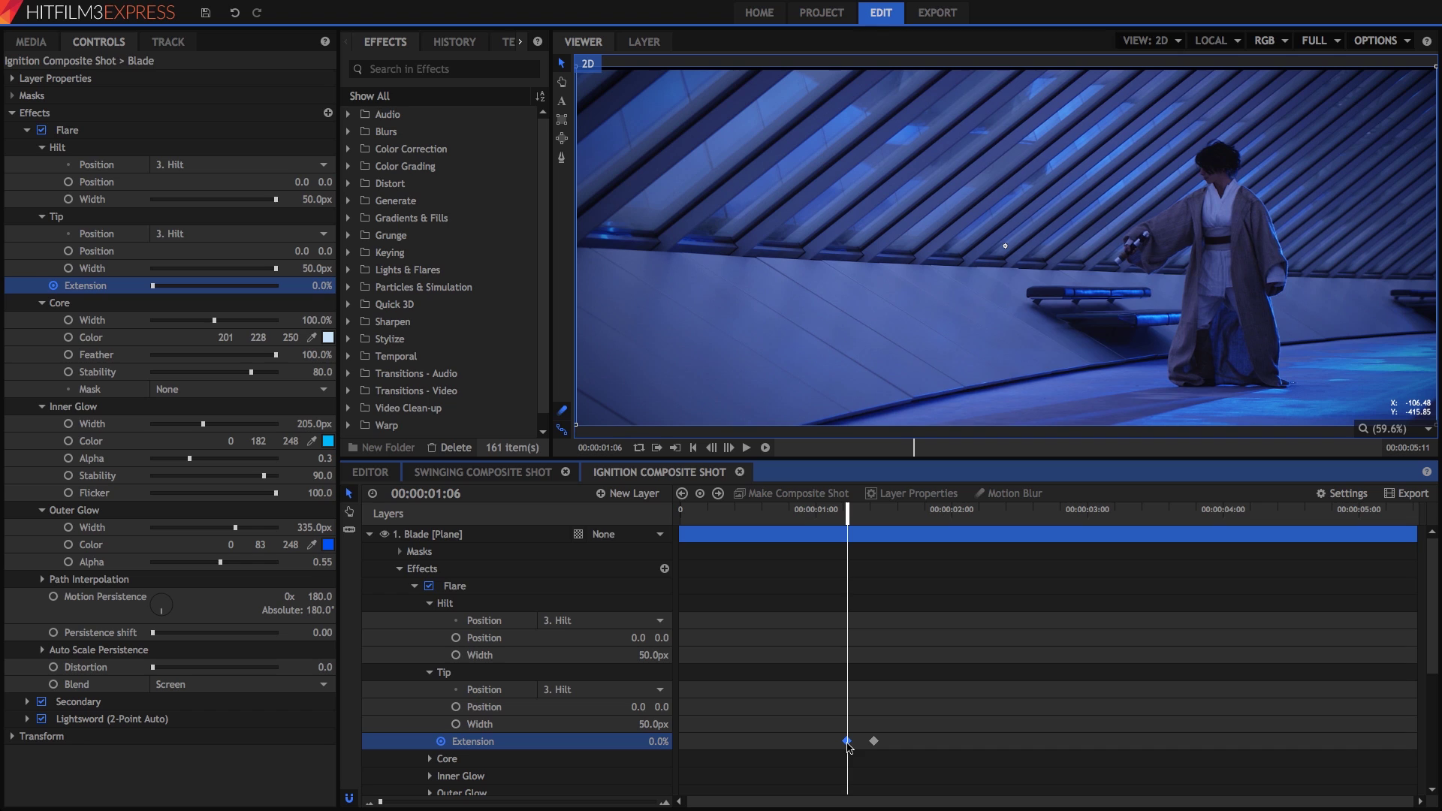
{"action": "left_click", "coordinate": [201, 324]}
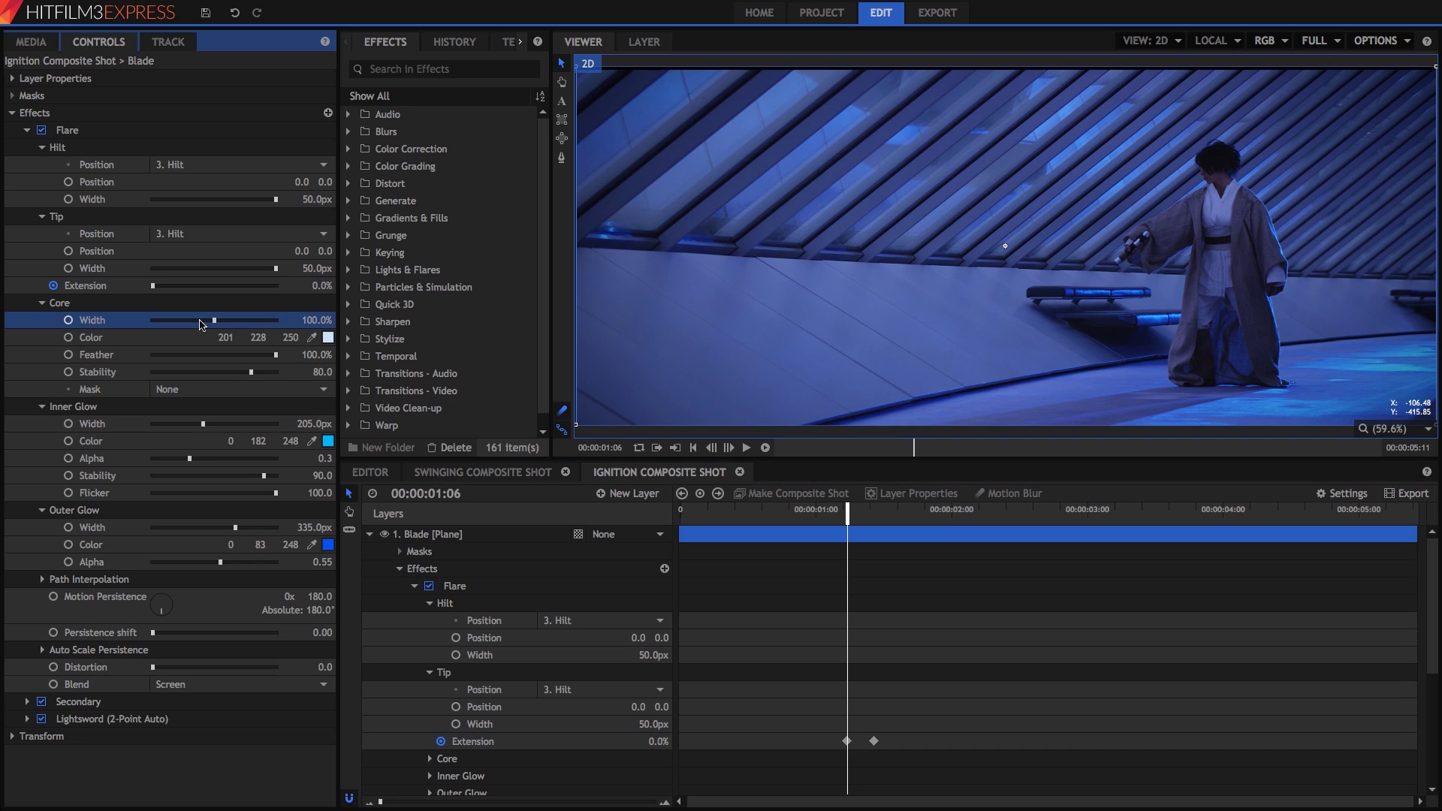
{"action": "left_click", "coordinate": [306, 321]}
{"action": "type", "text": "200"}
{"action": "key", "text": "Return"}
- At the fully extended blade keyframe, set Flare's Core Width to 0%
{"action": "left_click", "coordinate": [874, 741]}
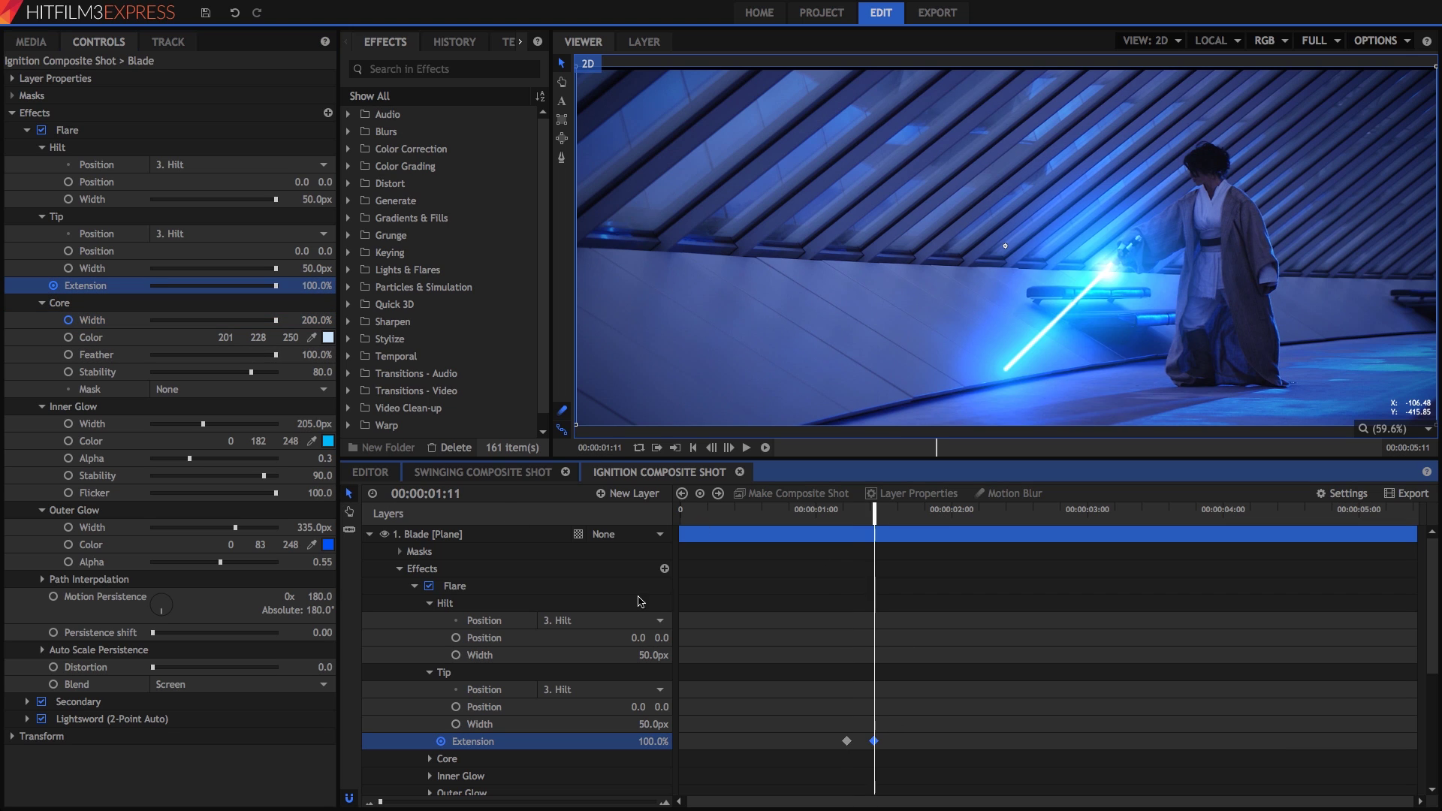
{"action": "left_click", "coordinate": [314, 320]}
{"action": "type", "text": "0"}
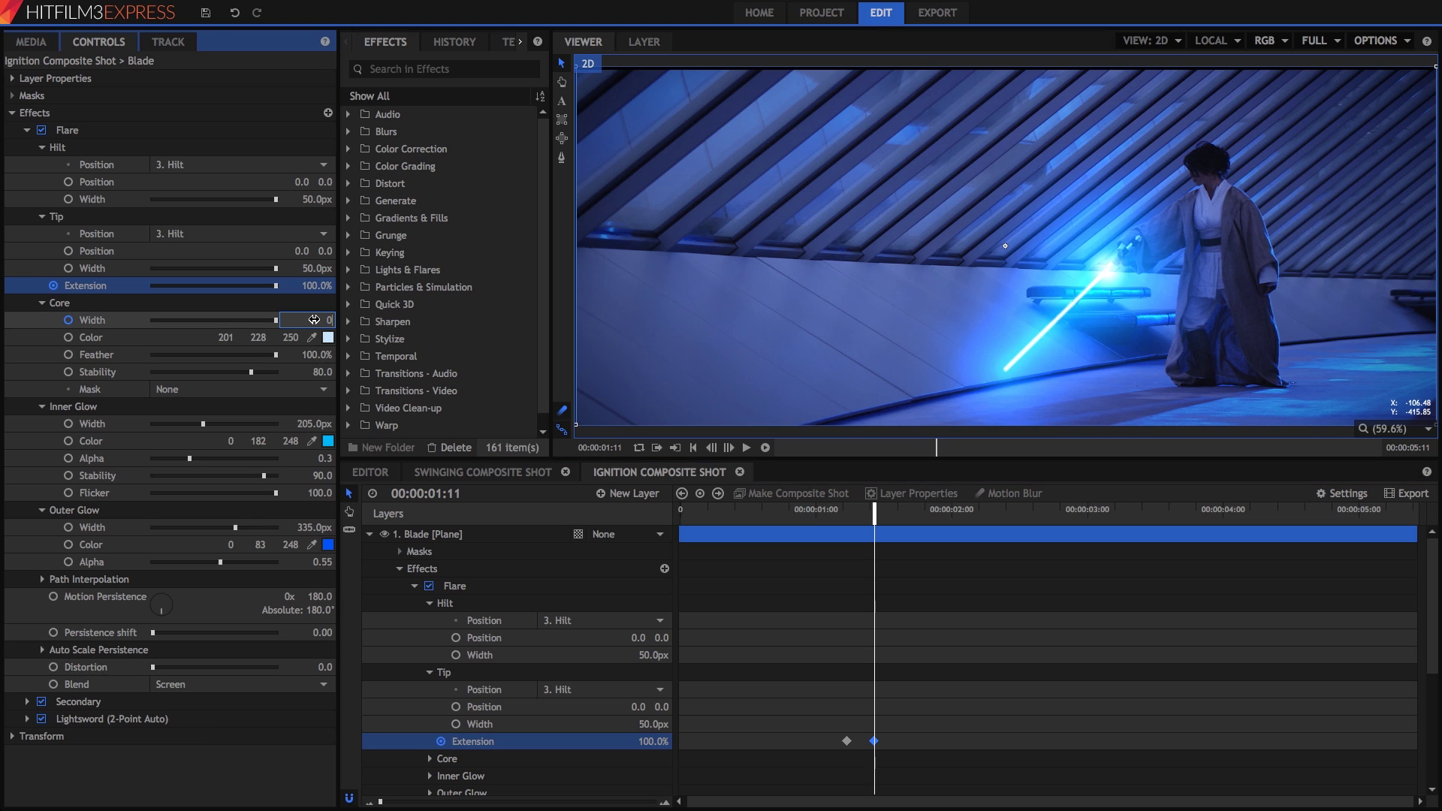
{"action": "key", "text": "Return"}
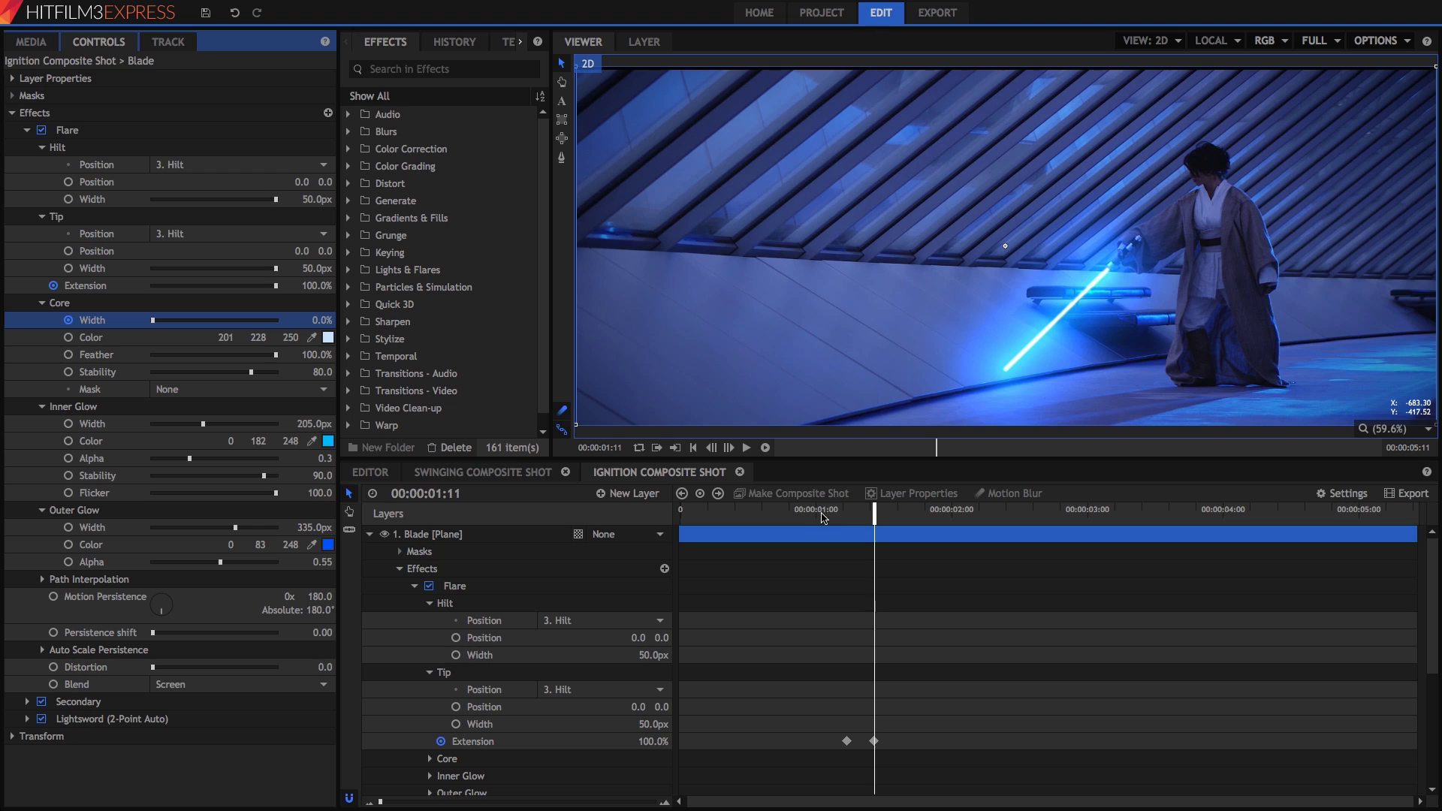
- Play the ignition shot from the start to preview the flare
{"action": "left_click_drag", "start_coordinate": [699, 514], "coordinate": [670, 518]}
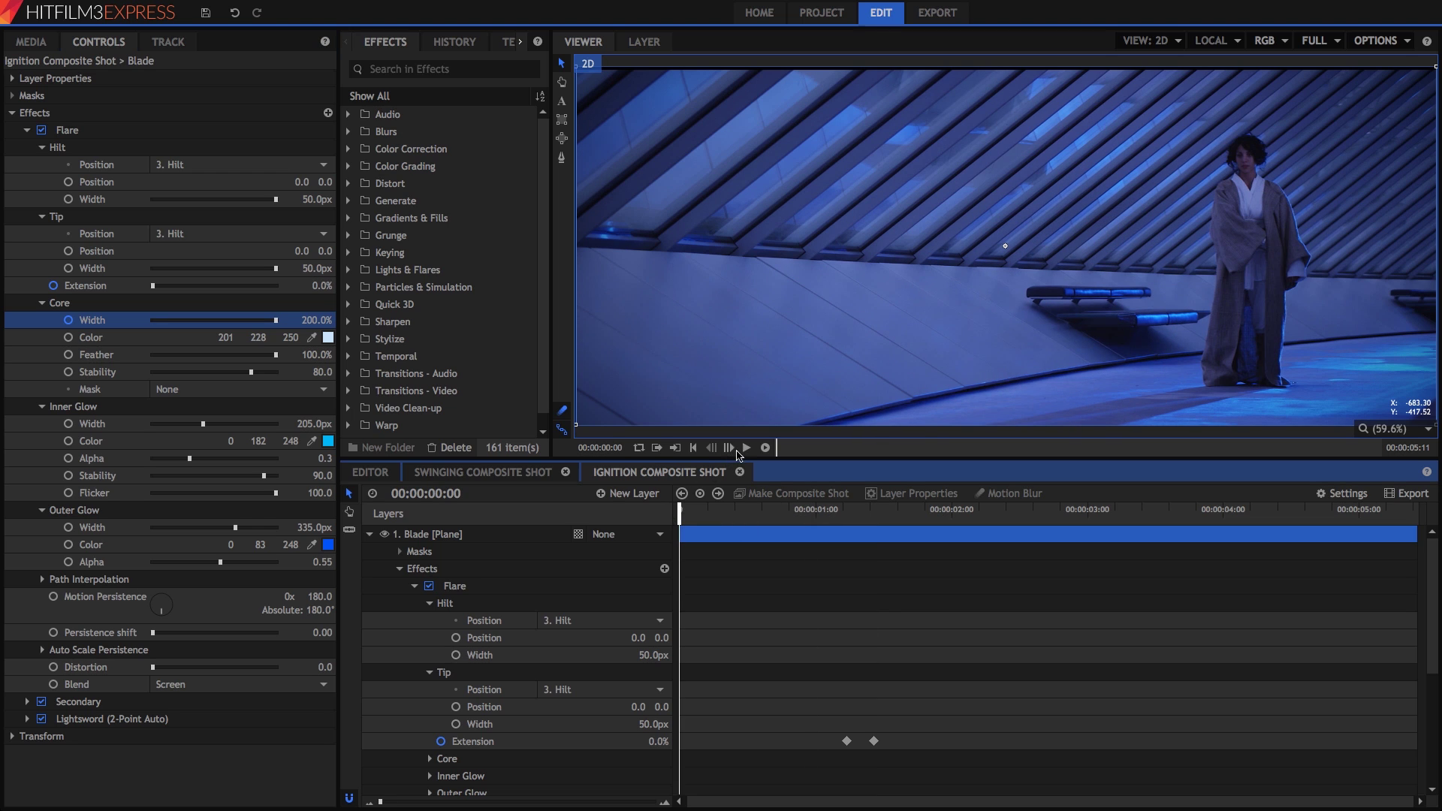
{"action": "left_click", "coordinate": [747, 449]}
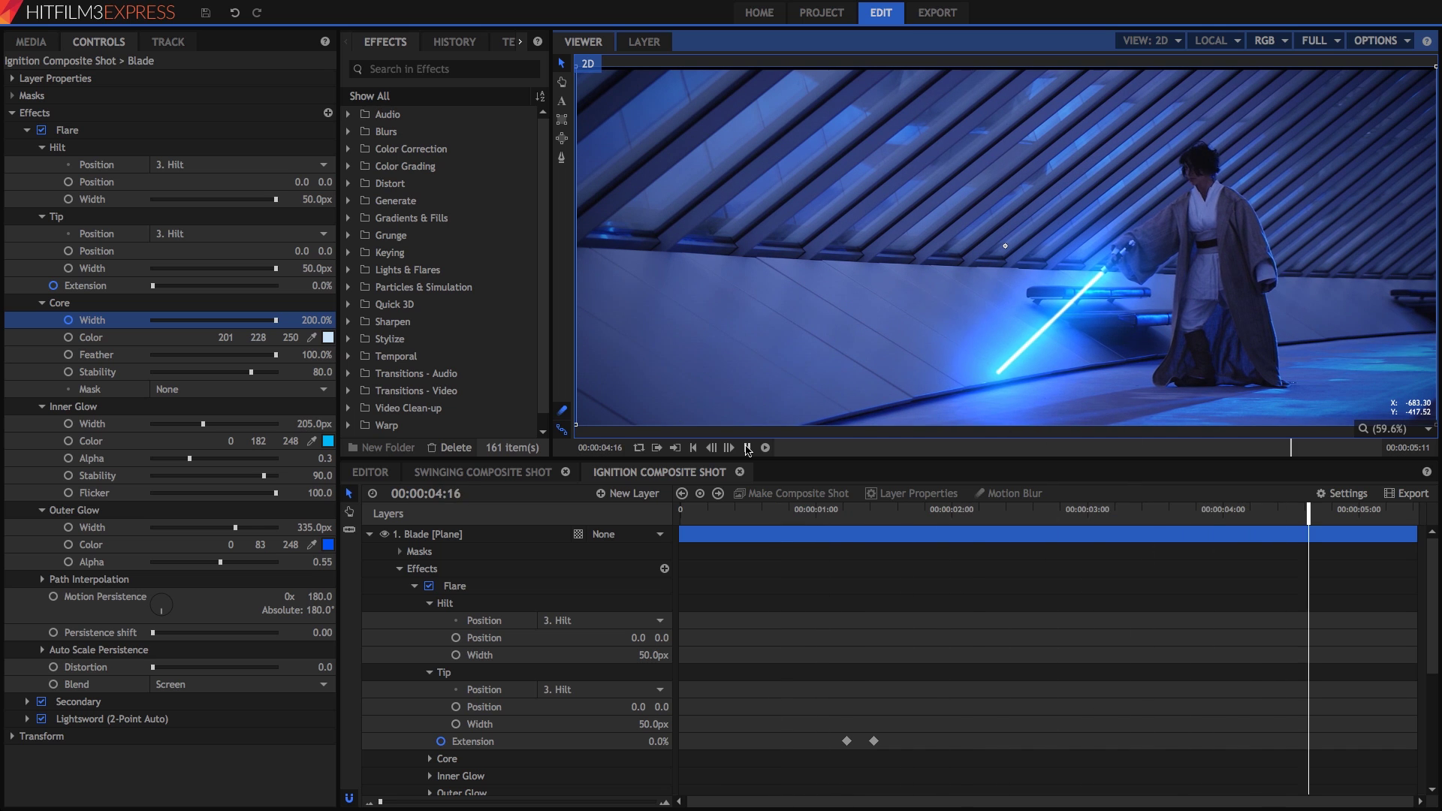
{"action": "left_click", "coordinate": [746, 448]}
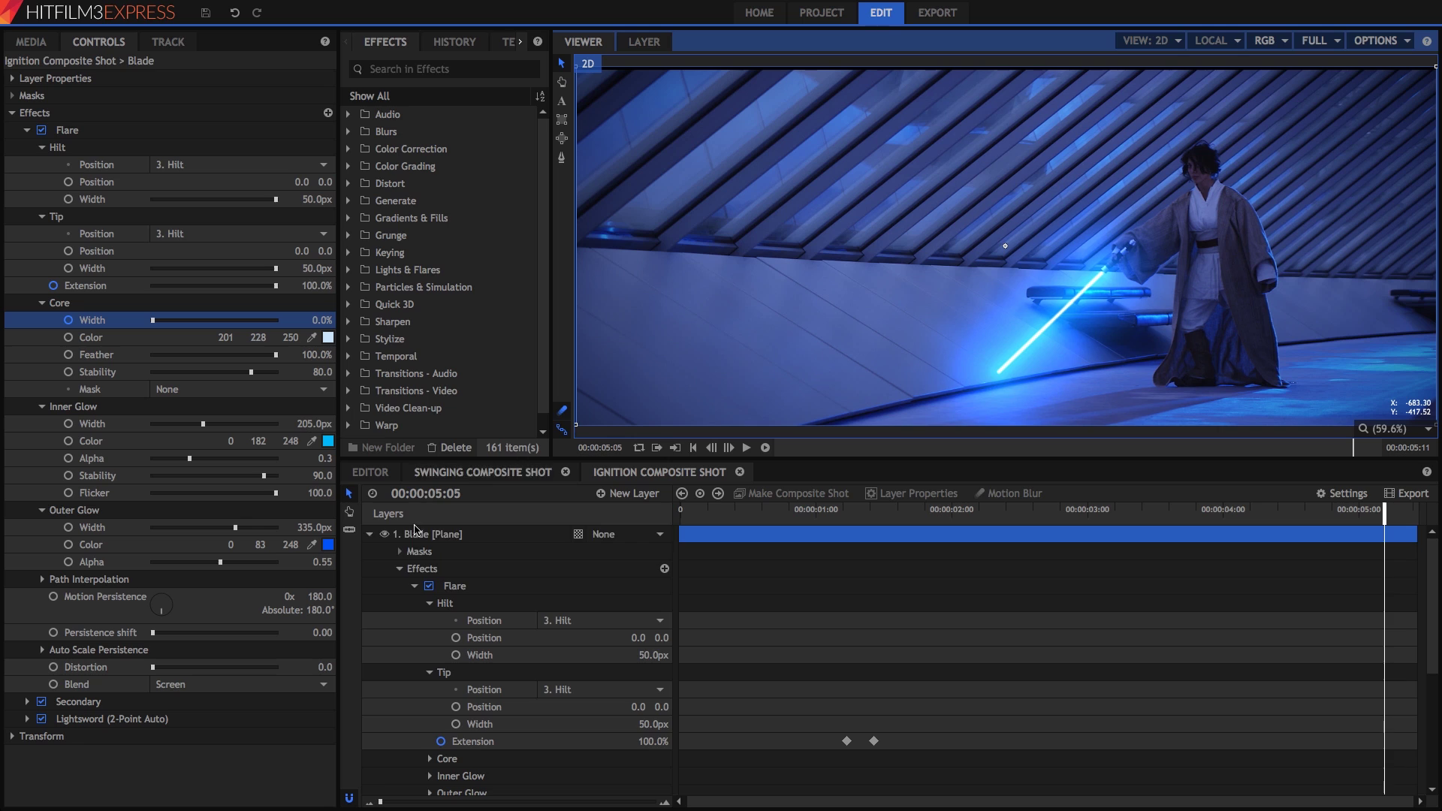
- Review the Flare, Secondary and Lightsword effects, check Swinging, then expand layer 4. Ignition
{"action": "left_click", "coordinate": [414, 587]}
{"action": "left_click", "coordinate": [449, 601]}
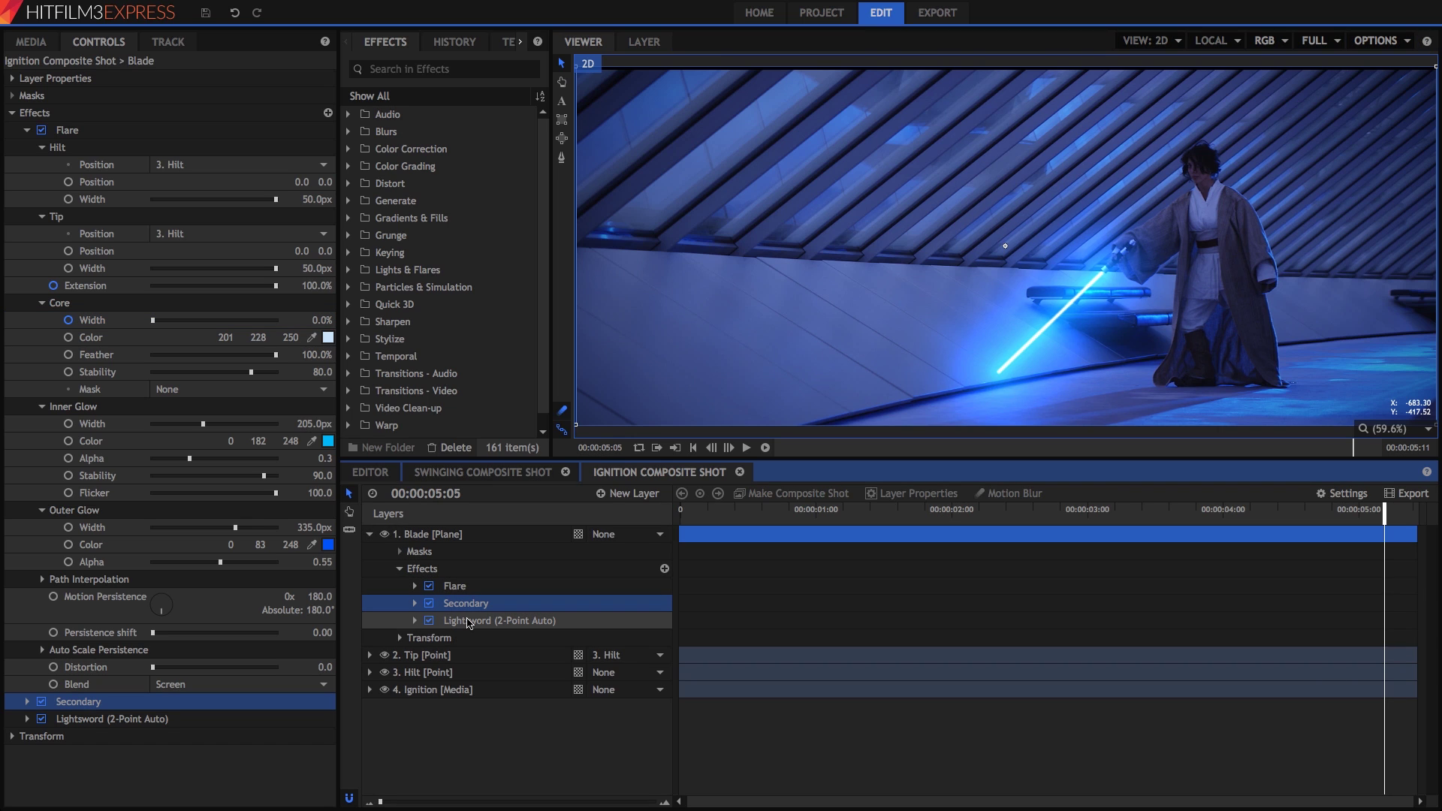
{"action": "left_click", "coordinate": [469, 621]}
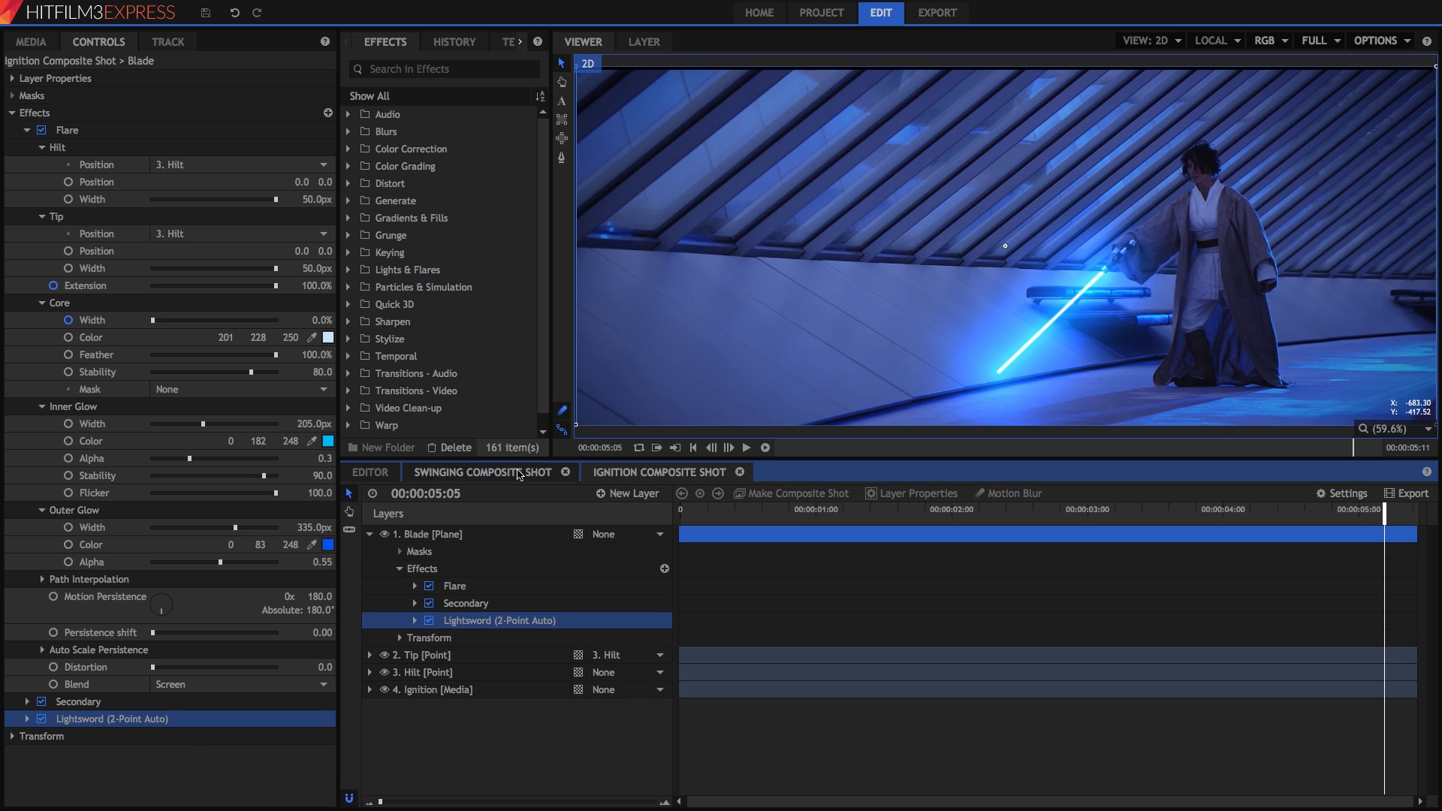
{"action": "left_click", "coordinate": [495, 474]}
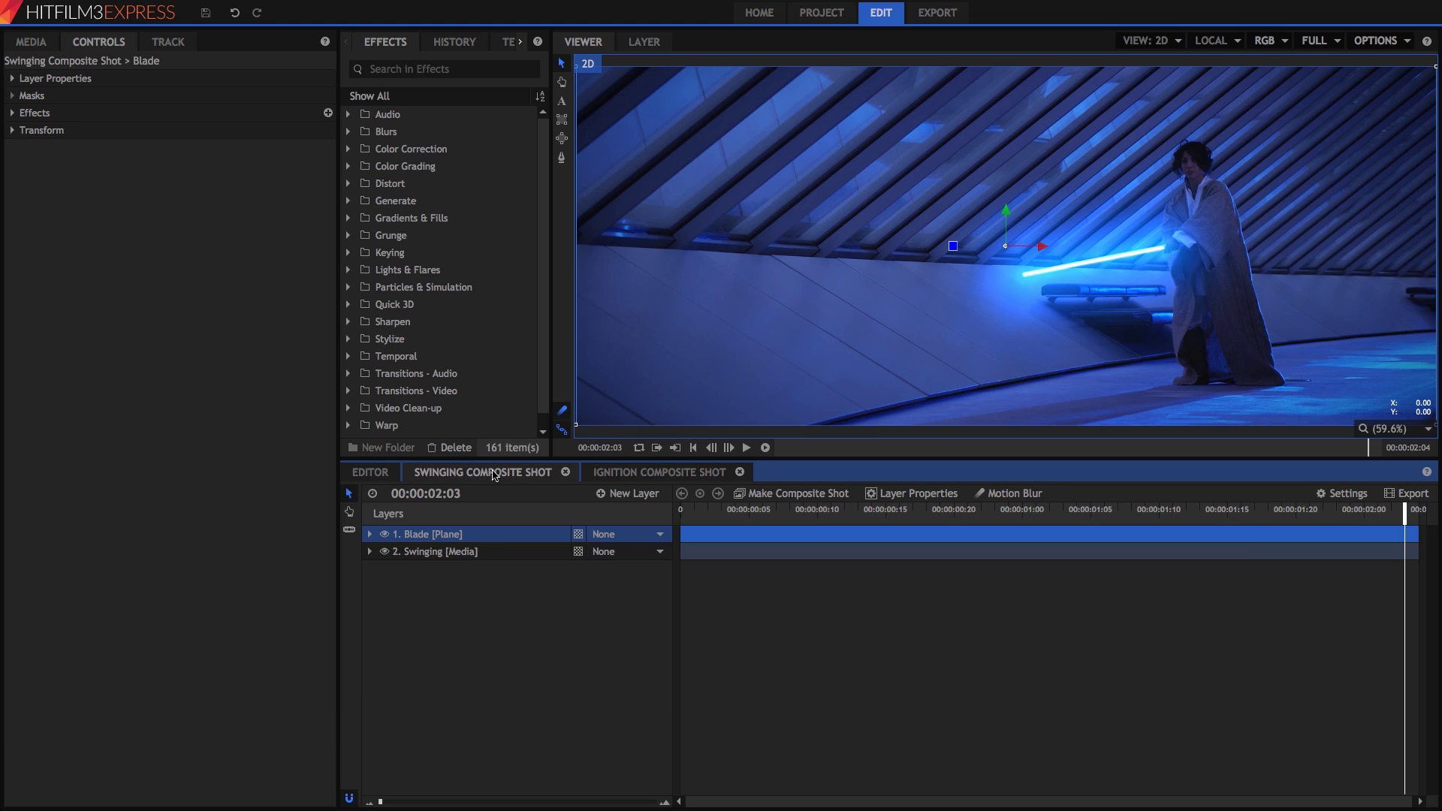
{"action": "left_click", "coordinate": [629, 473]}
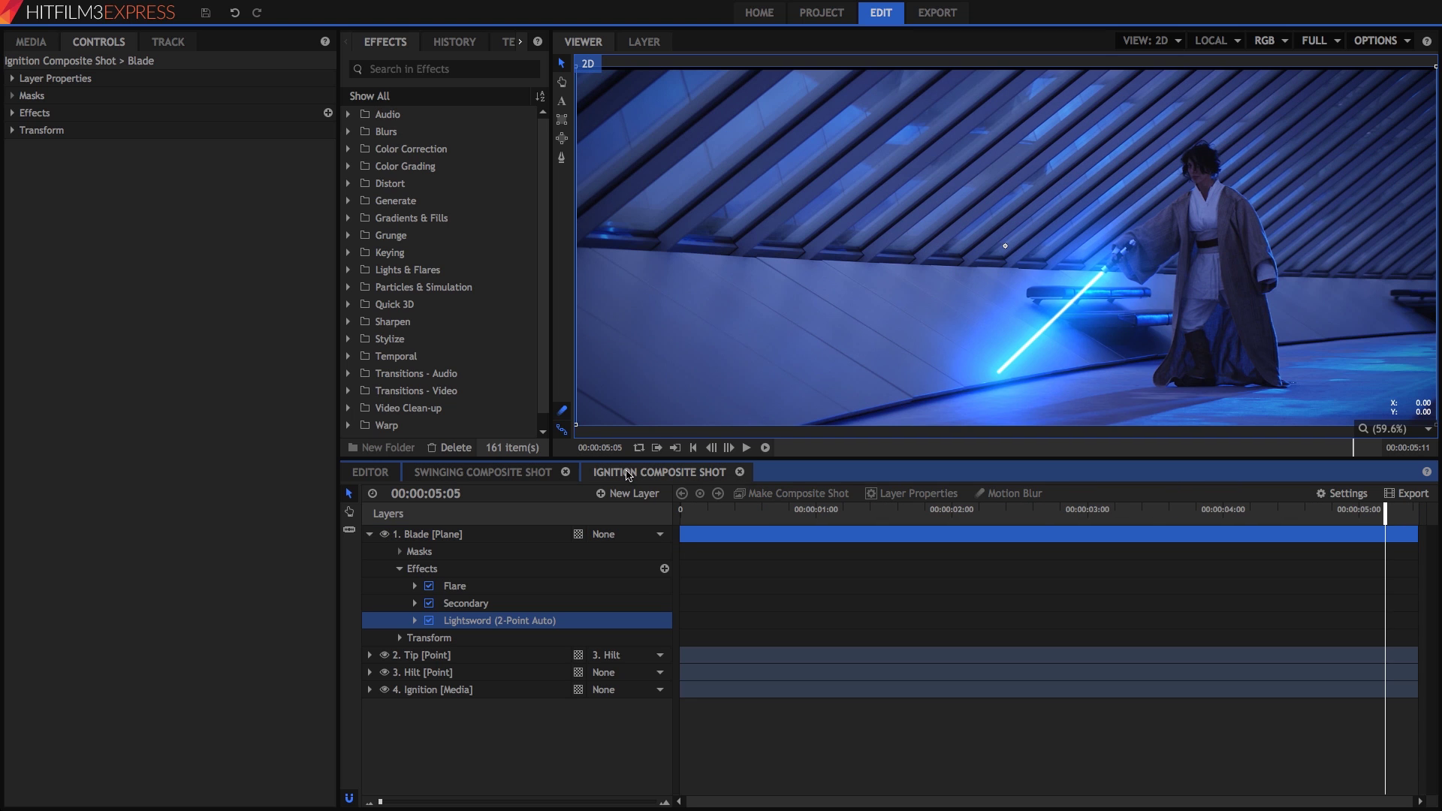
{"action": "left_click", "coordinate": [370, 690]}
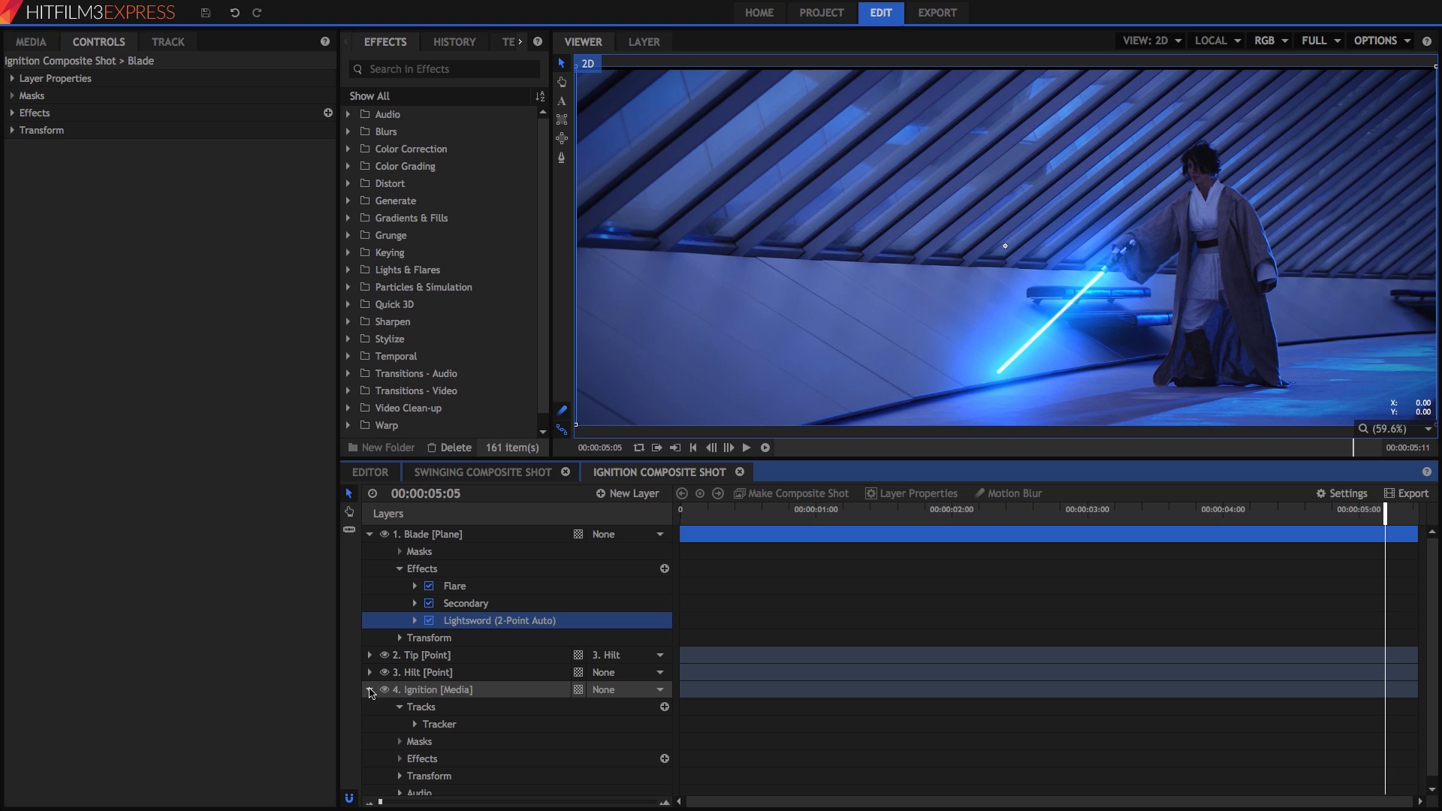